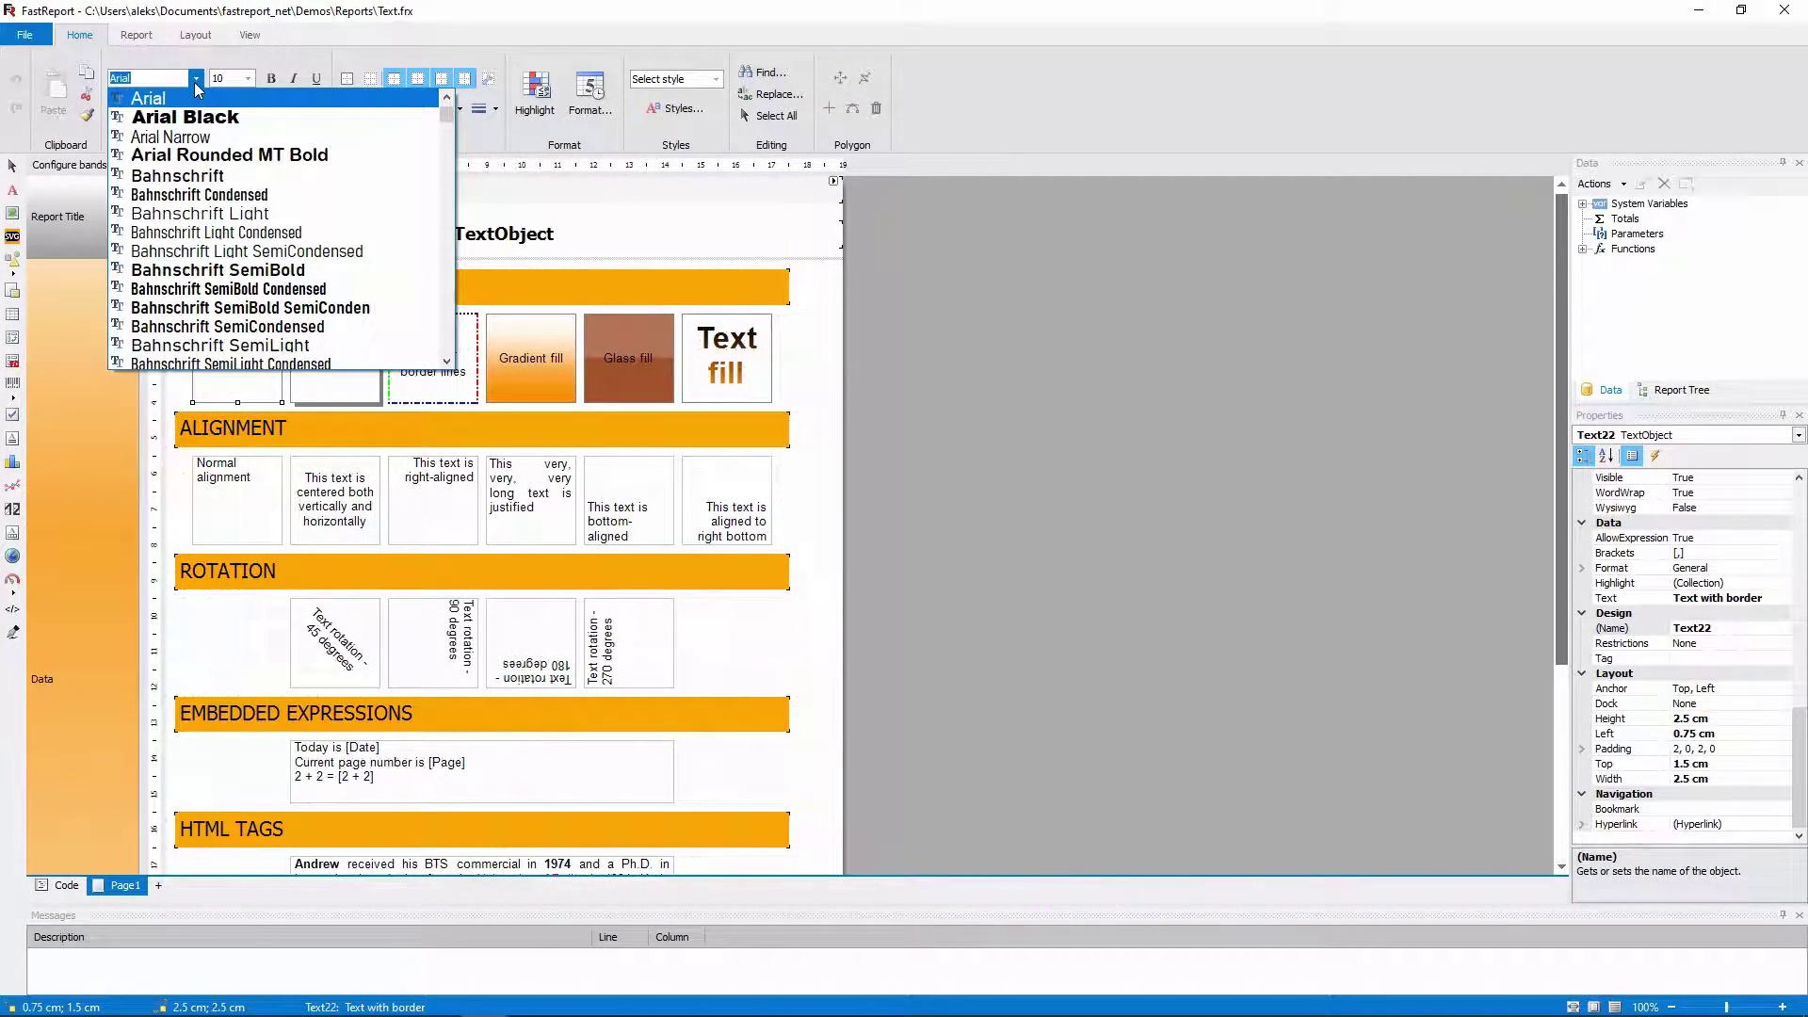
# Step: Set the font of the "Text with border" object to Consolas at size 12
pyautogui.write('Cons')
pyautogui.press('Return')
pyautogui.click(247, 79)
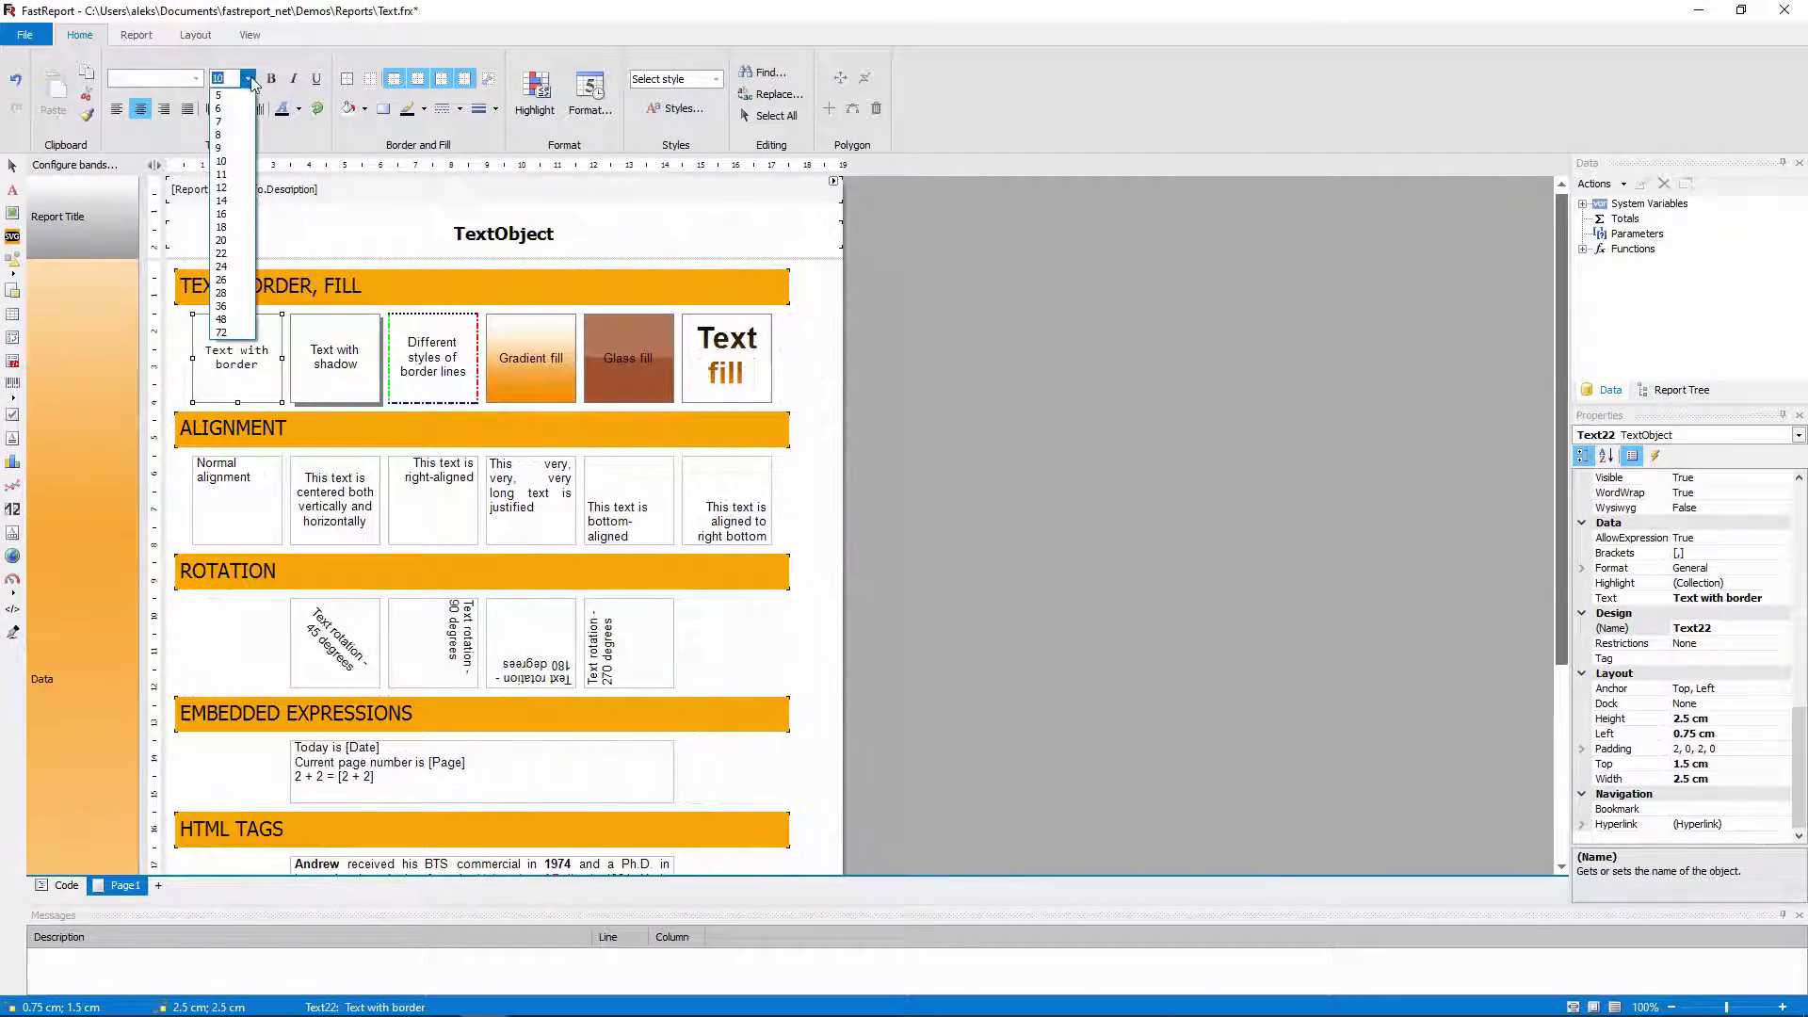
pyautogui.click(222, 188)
# Step: Make the "Text with border" text bold, italic and underlined, and colour it gray
pyautogui.click(271, 78)
pyautogui.click(292, 78)
pyautogui.click(316, 78)
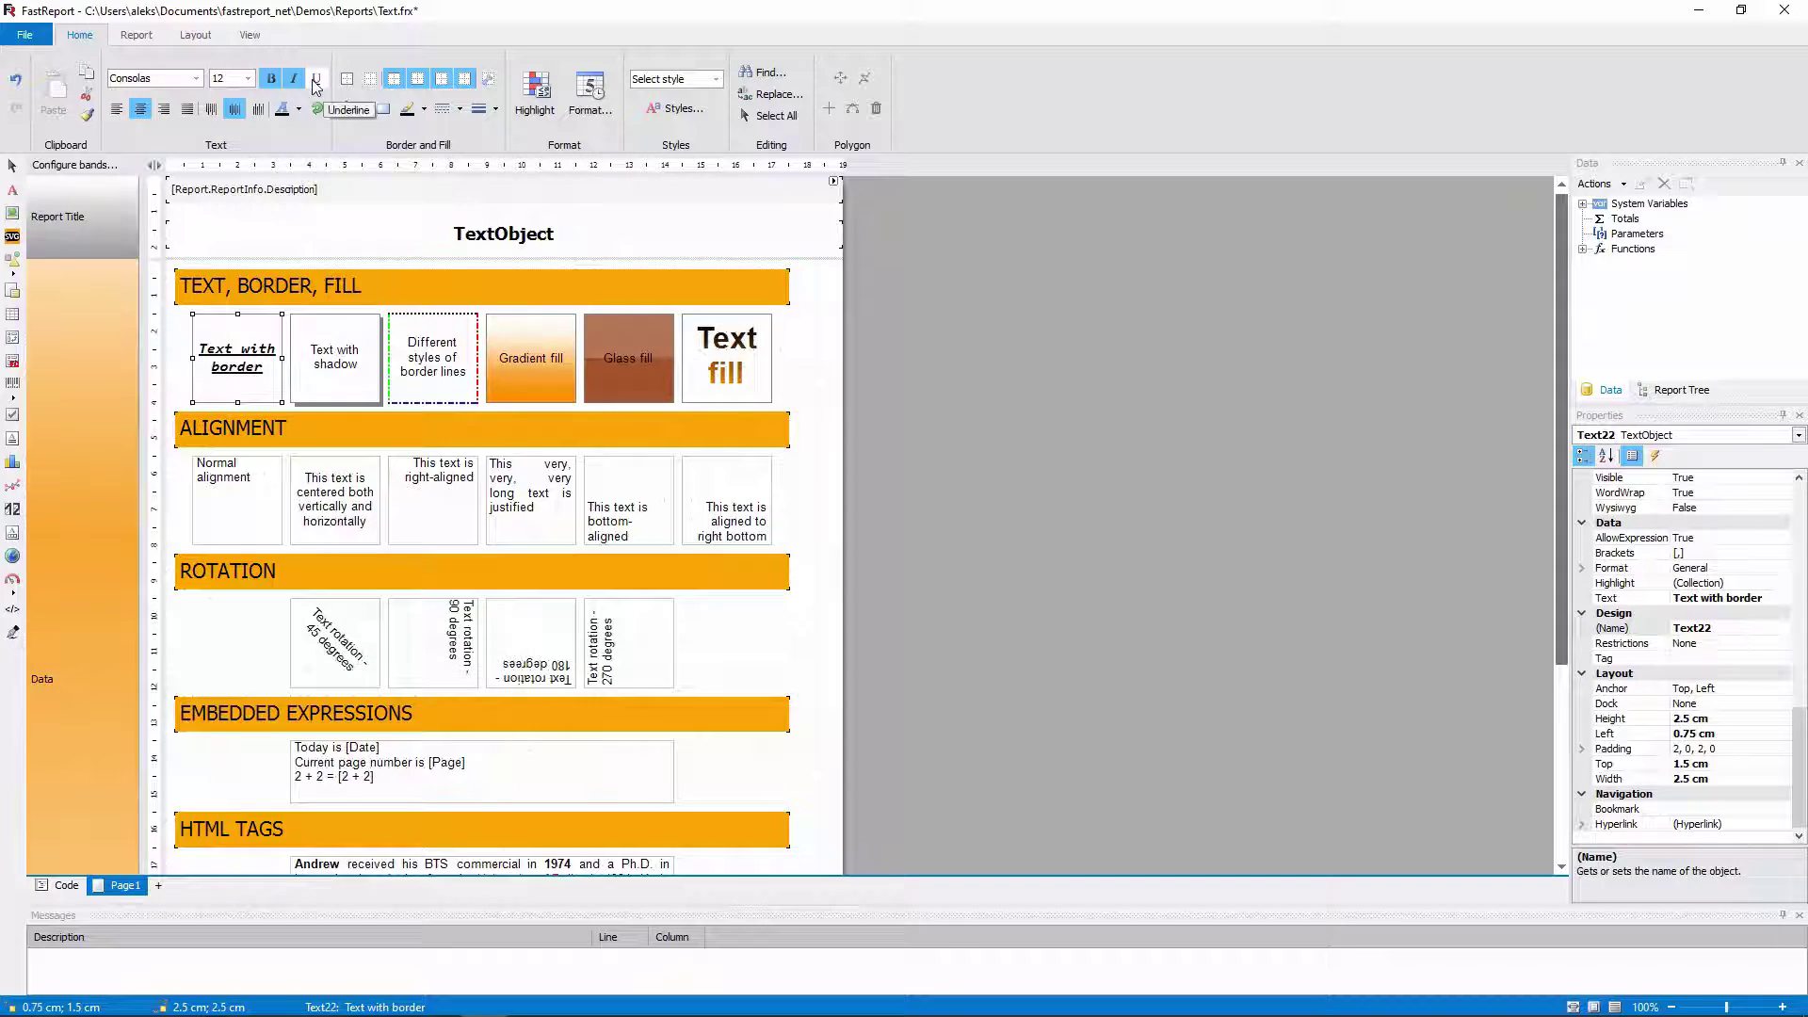
pyautogui.click(299, 108)
pyautogui.click(315, 214)
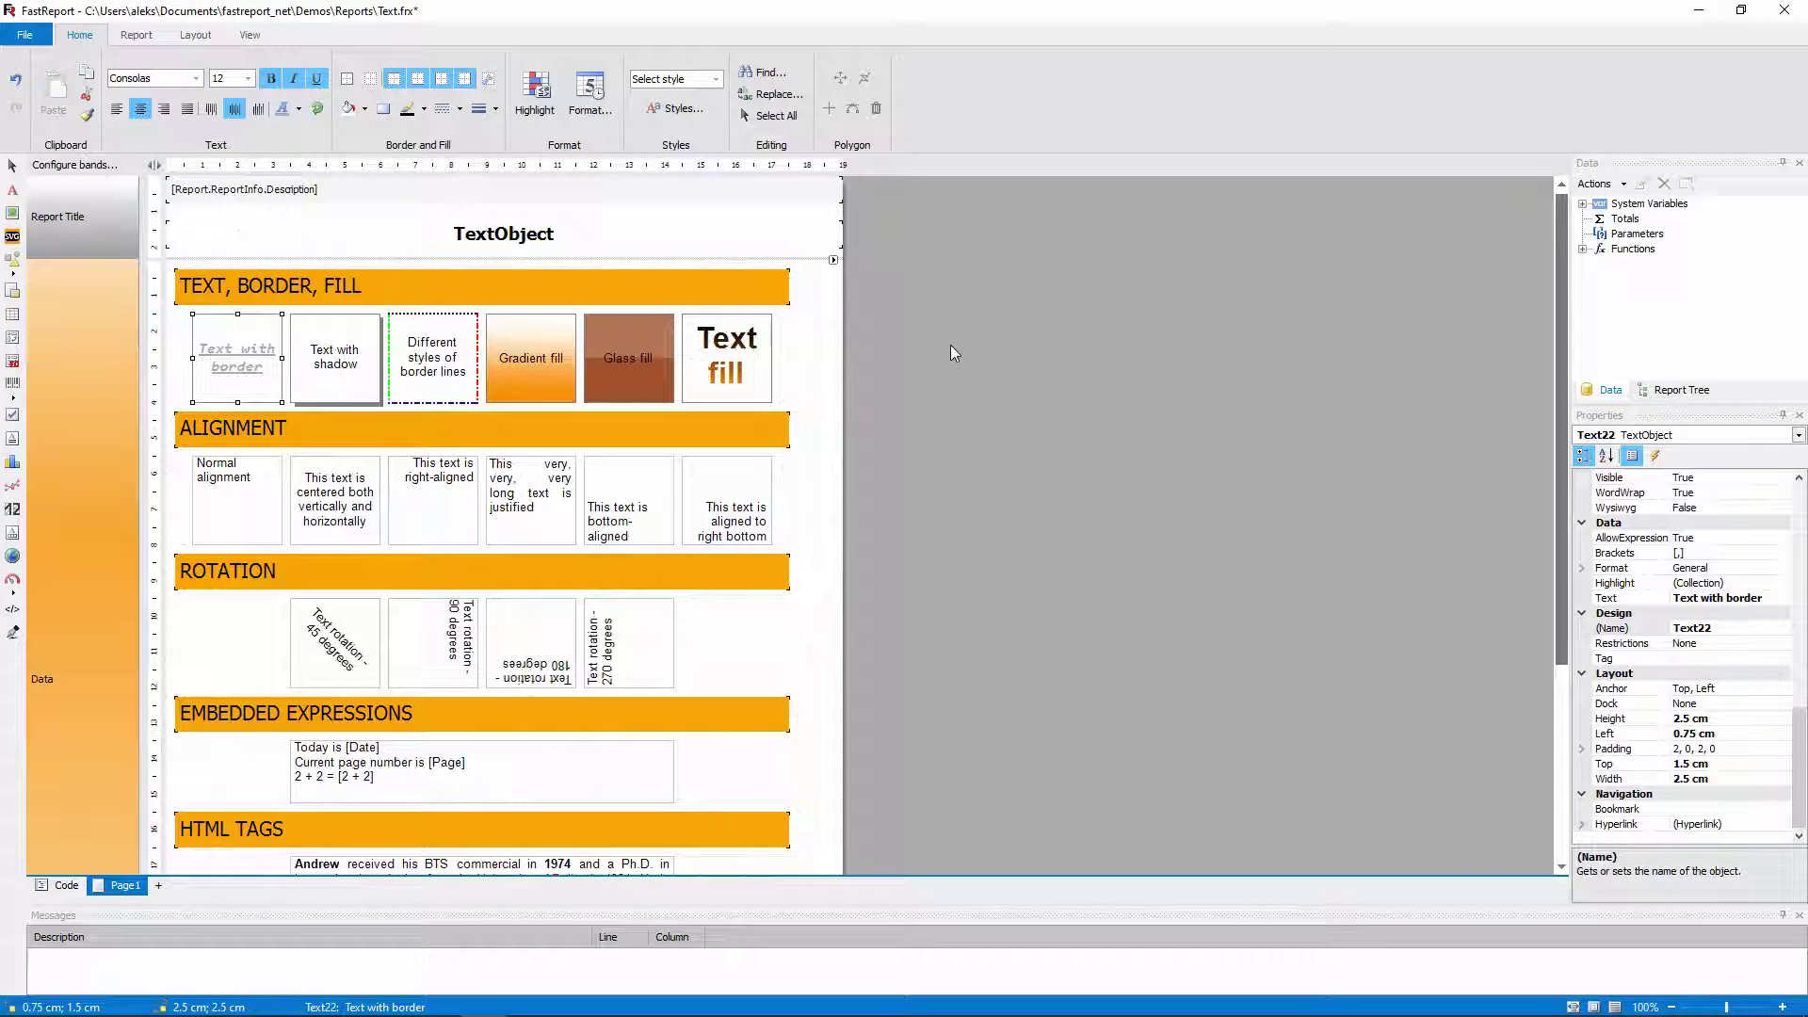
# Step: Toggle all border lines of the "Text with border" object off and on, leaving only the top line removed
pyautogui.click(348, 83)
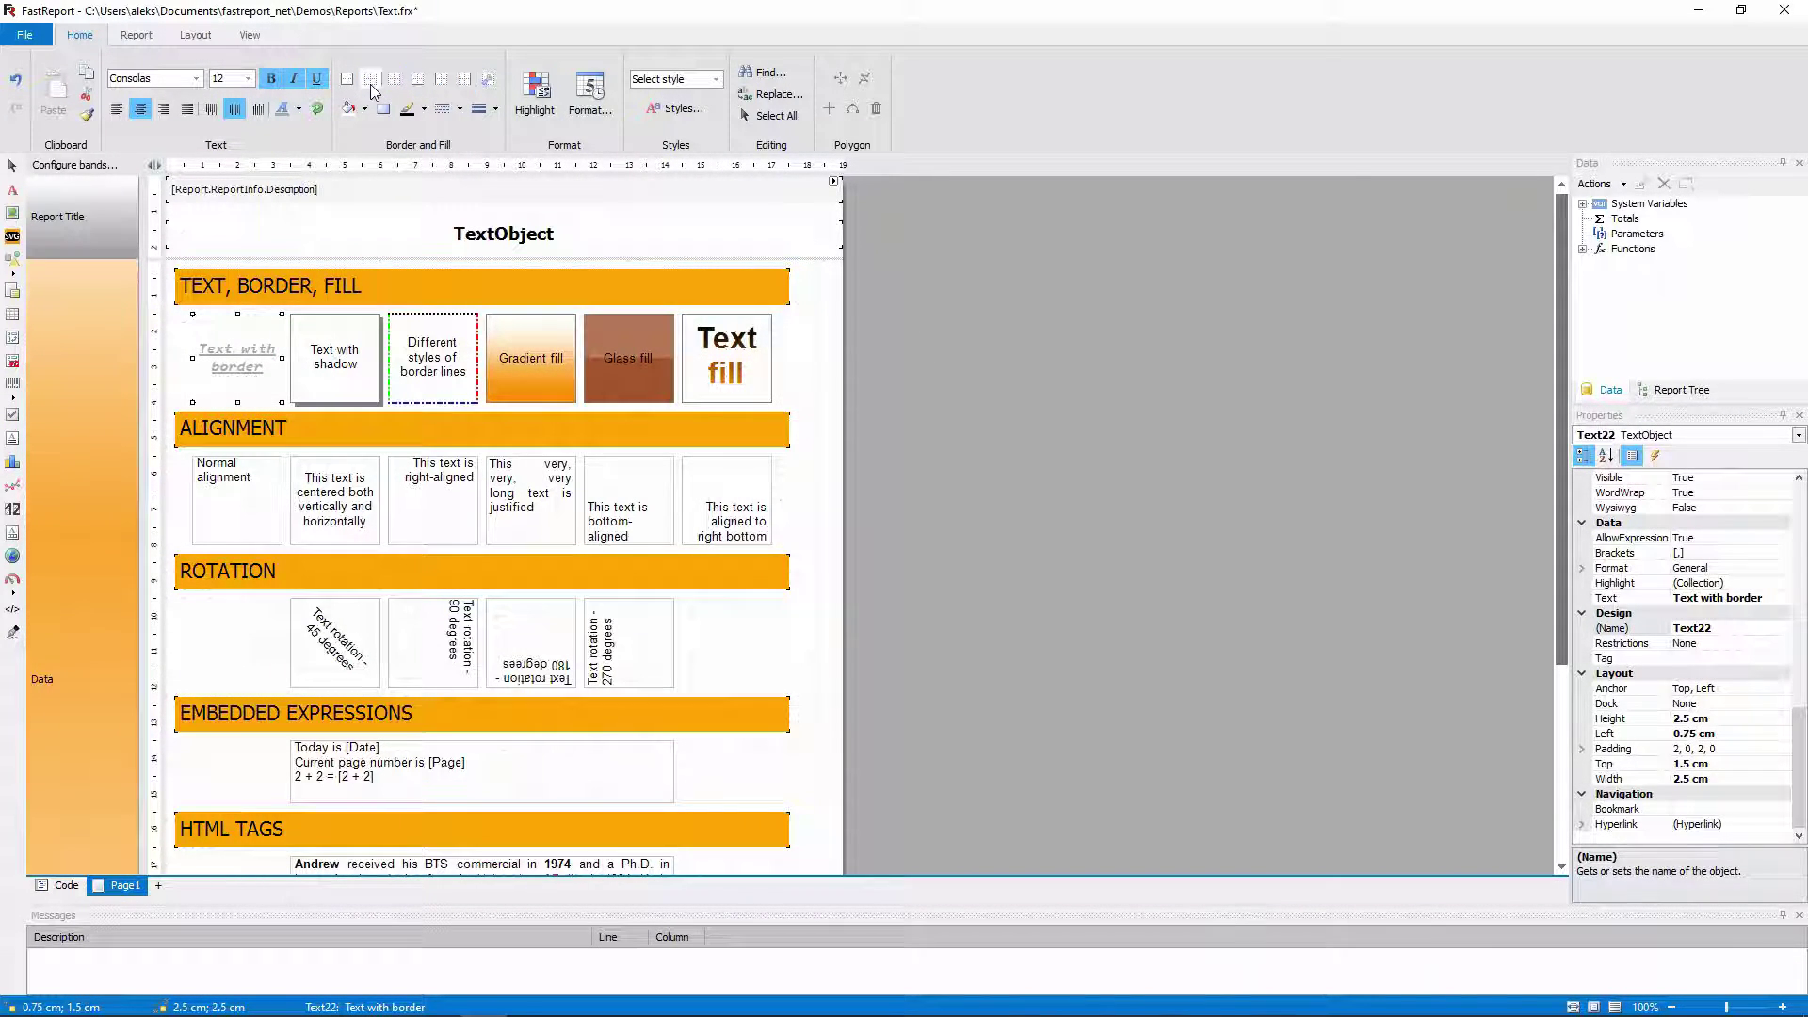
pyautogui.click(370, 79)
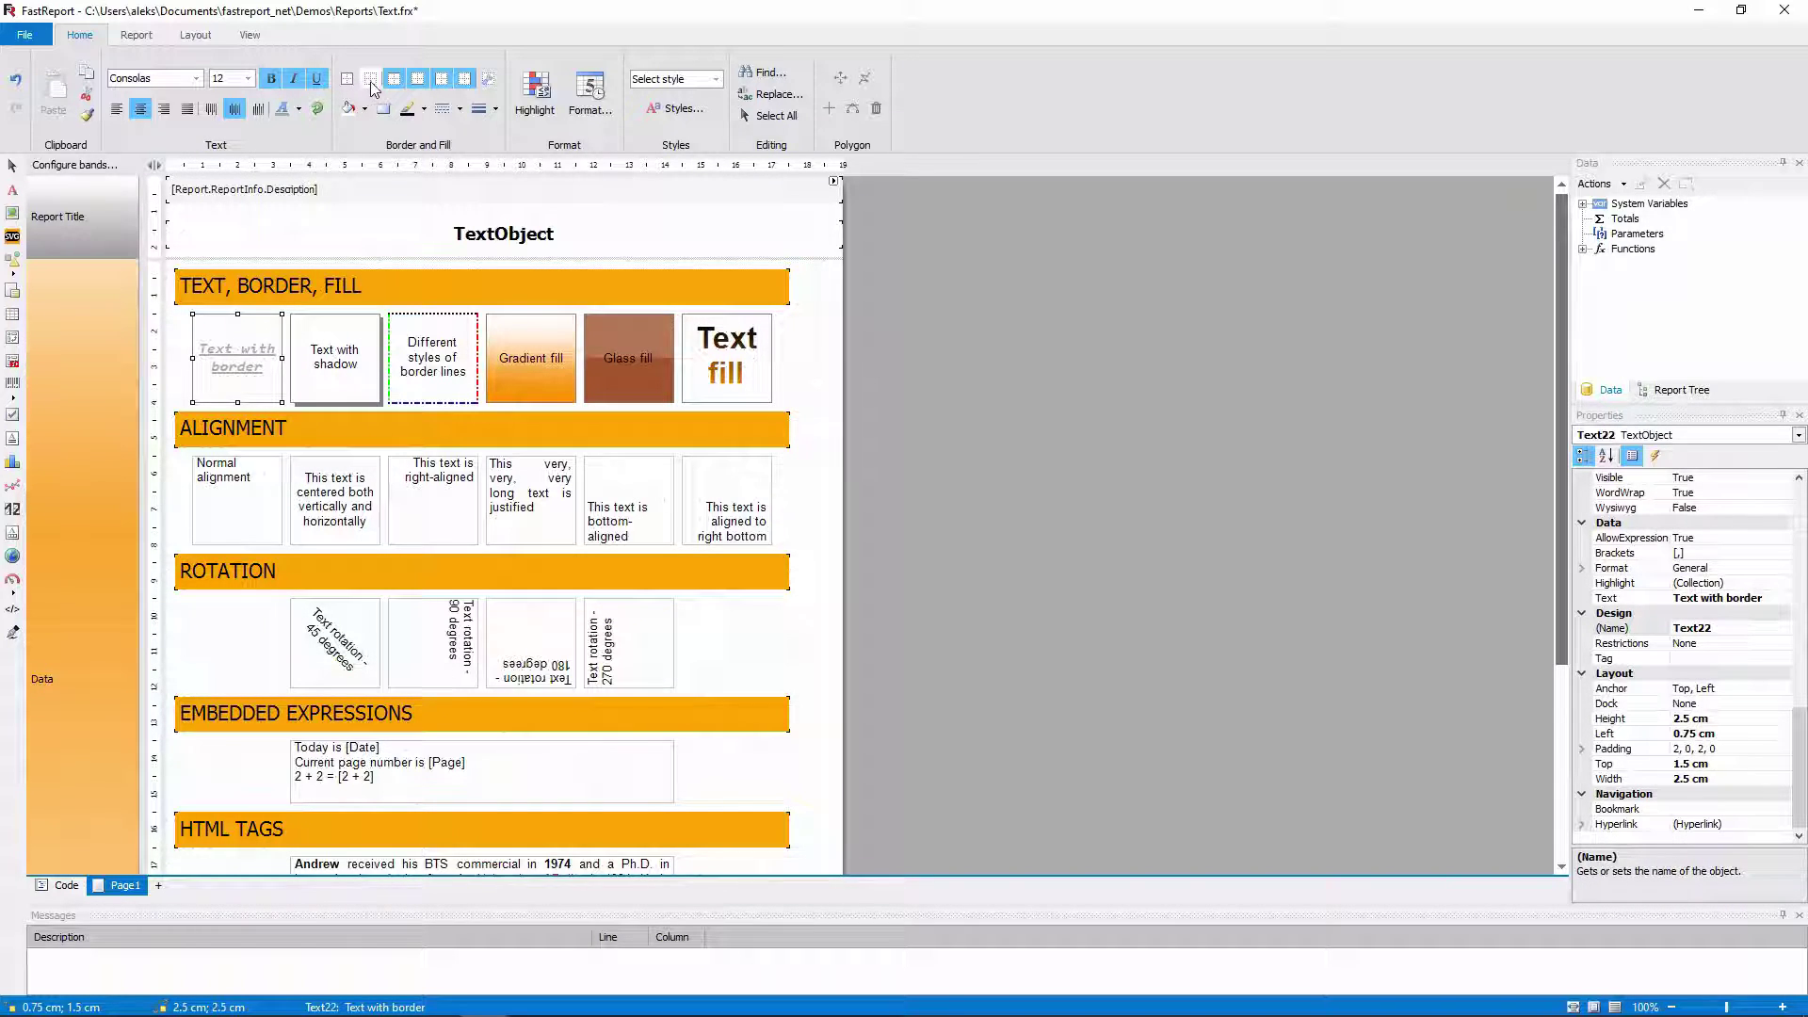
pyautogui.click(413, 85)
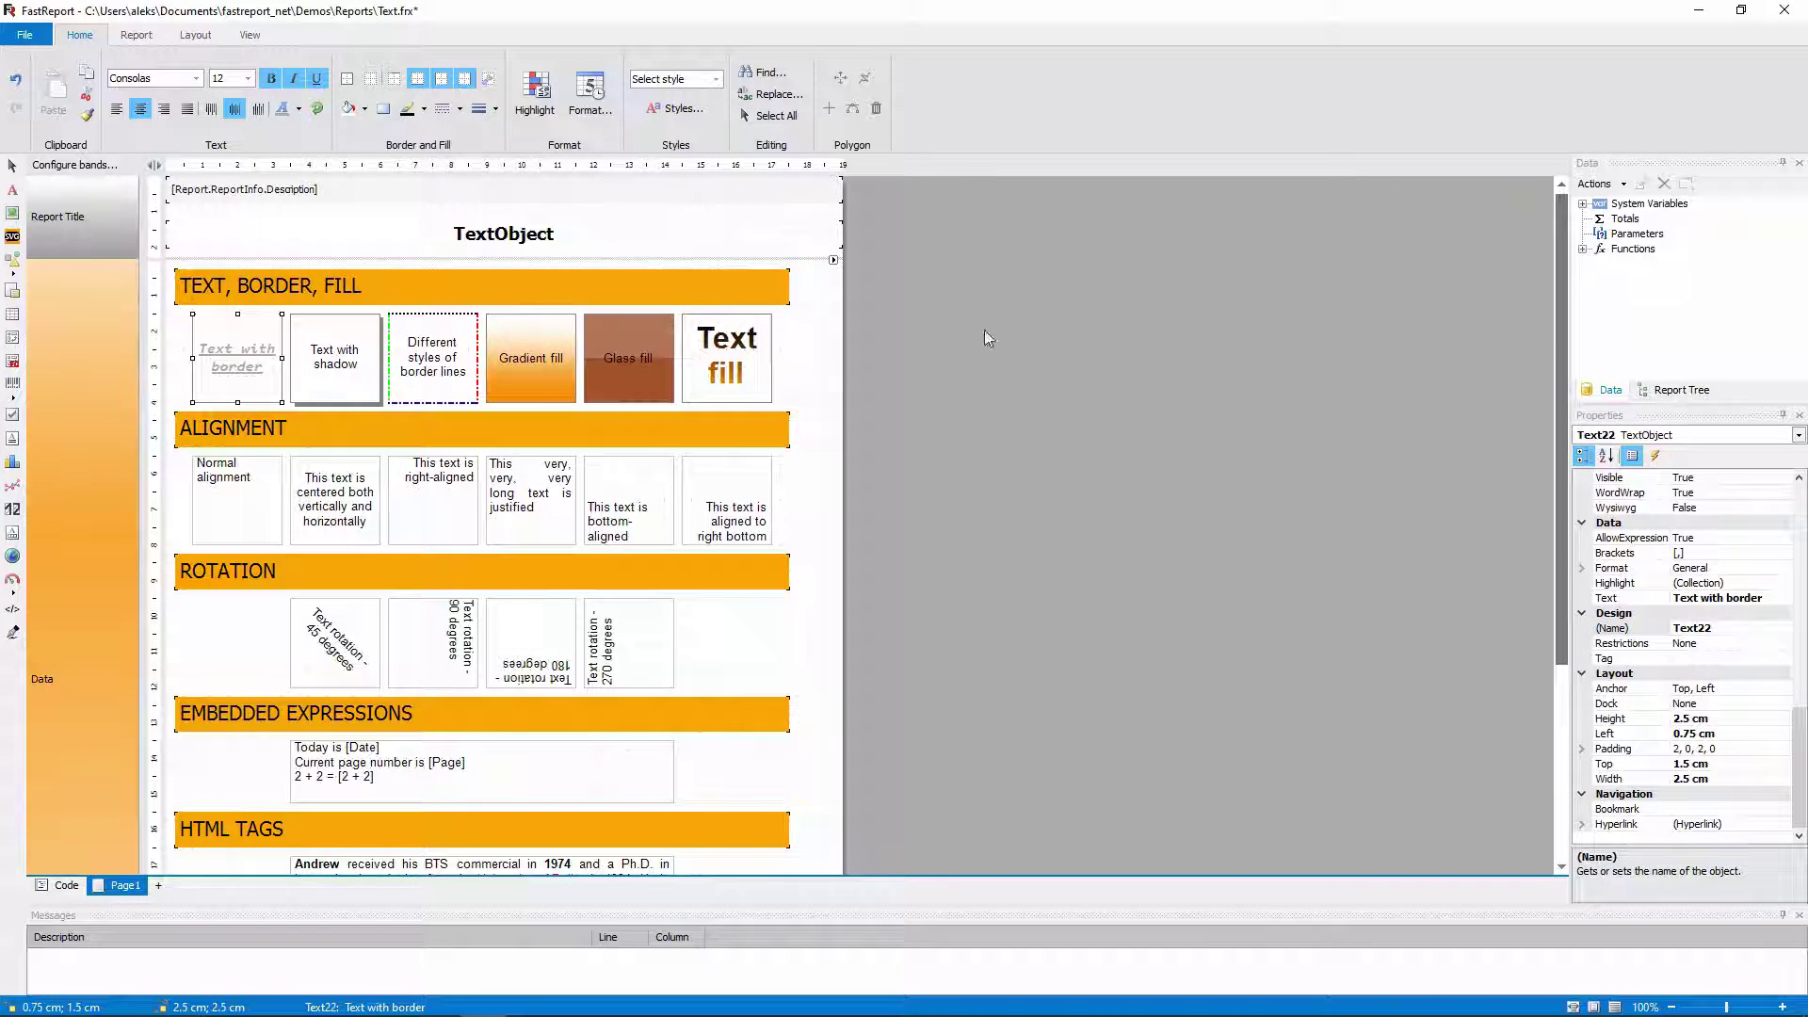
# Step: Give the border of the "Text with border" object a light gray shadow
pyautogui.scroll(10, 1582, 515)
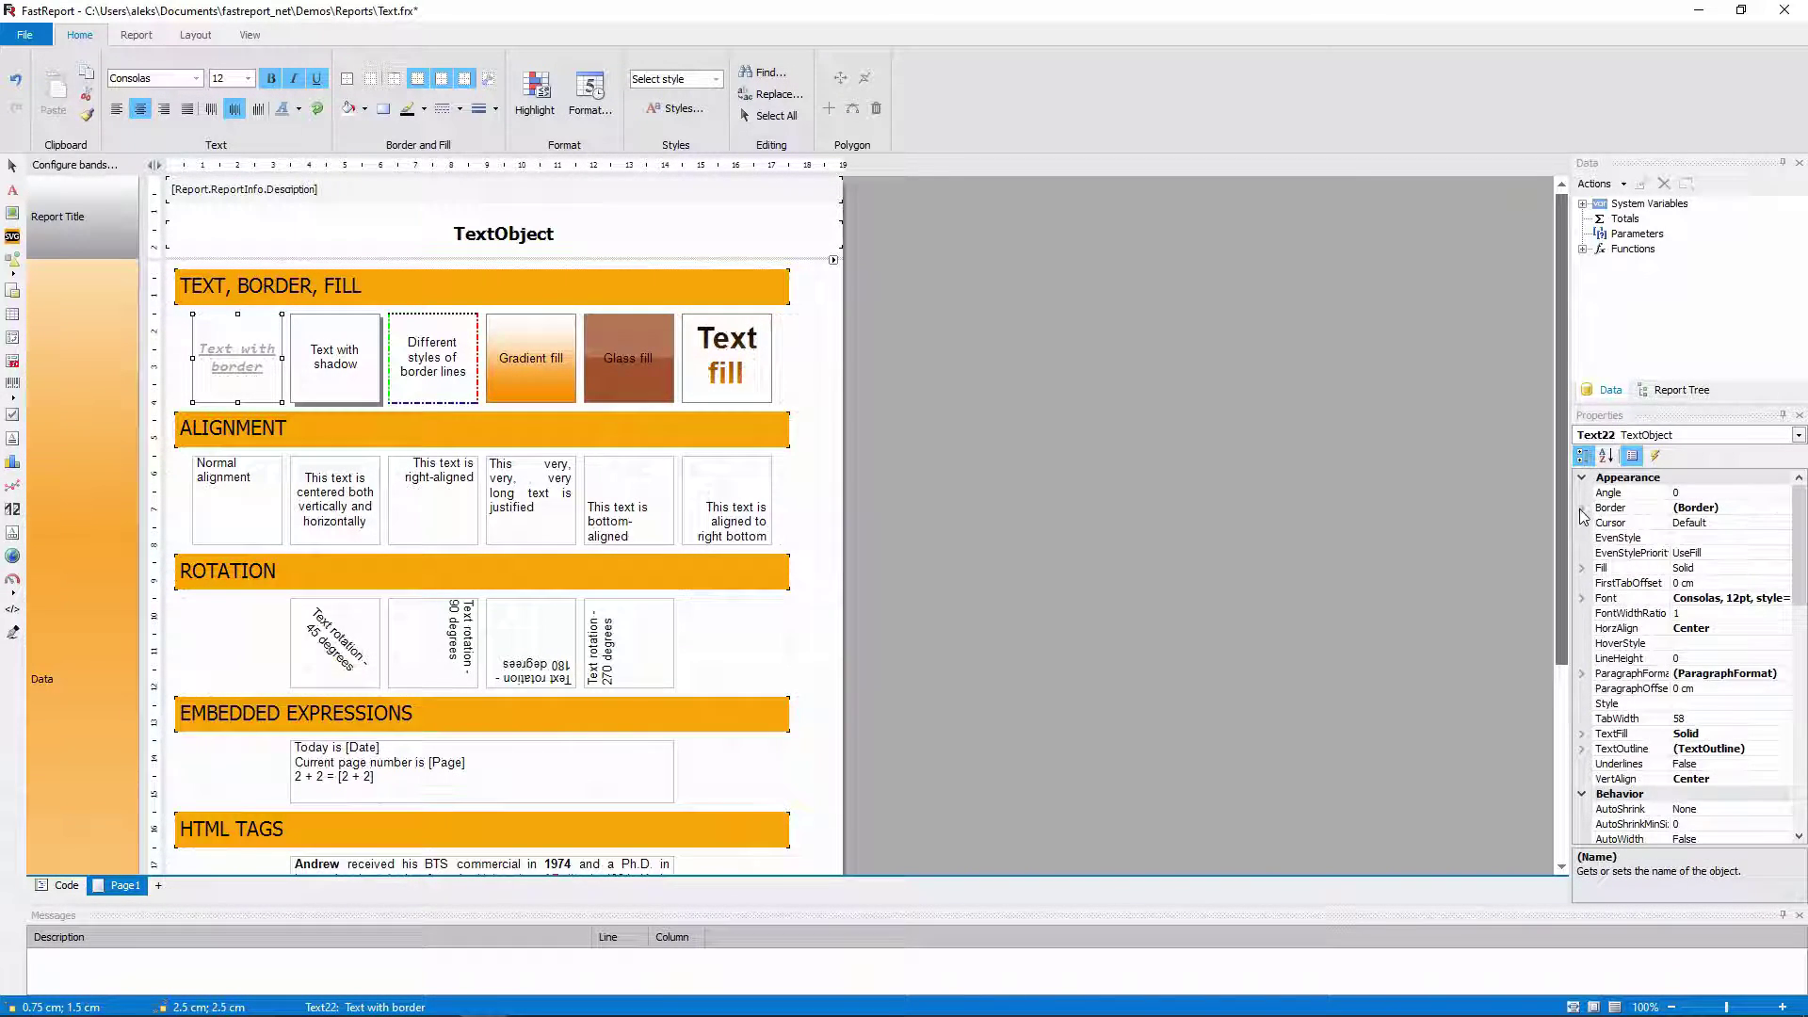
pyautogui.click(1582, 509)
pyautogui.click(1783, 617)
pyautogui.click(1781, 615)
pyautogui.click(1683, 749)
# Step: Give the "Text with shadow" object a red dashed top border line with a width of 2
pyautogui.click(340, 358)
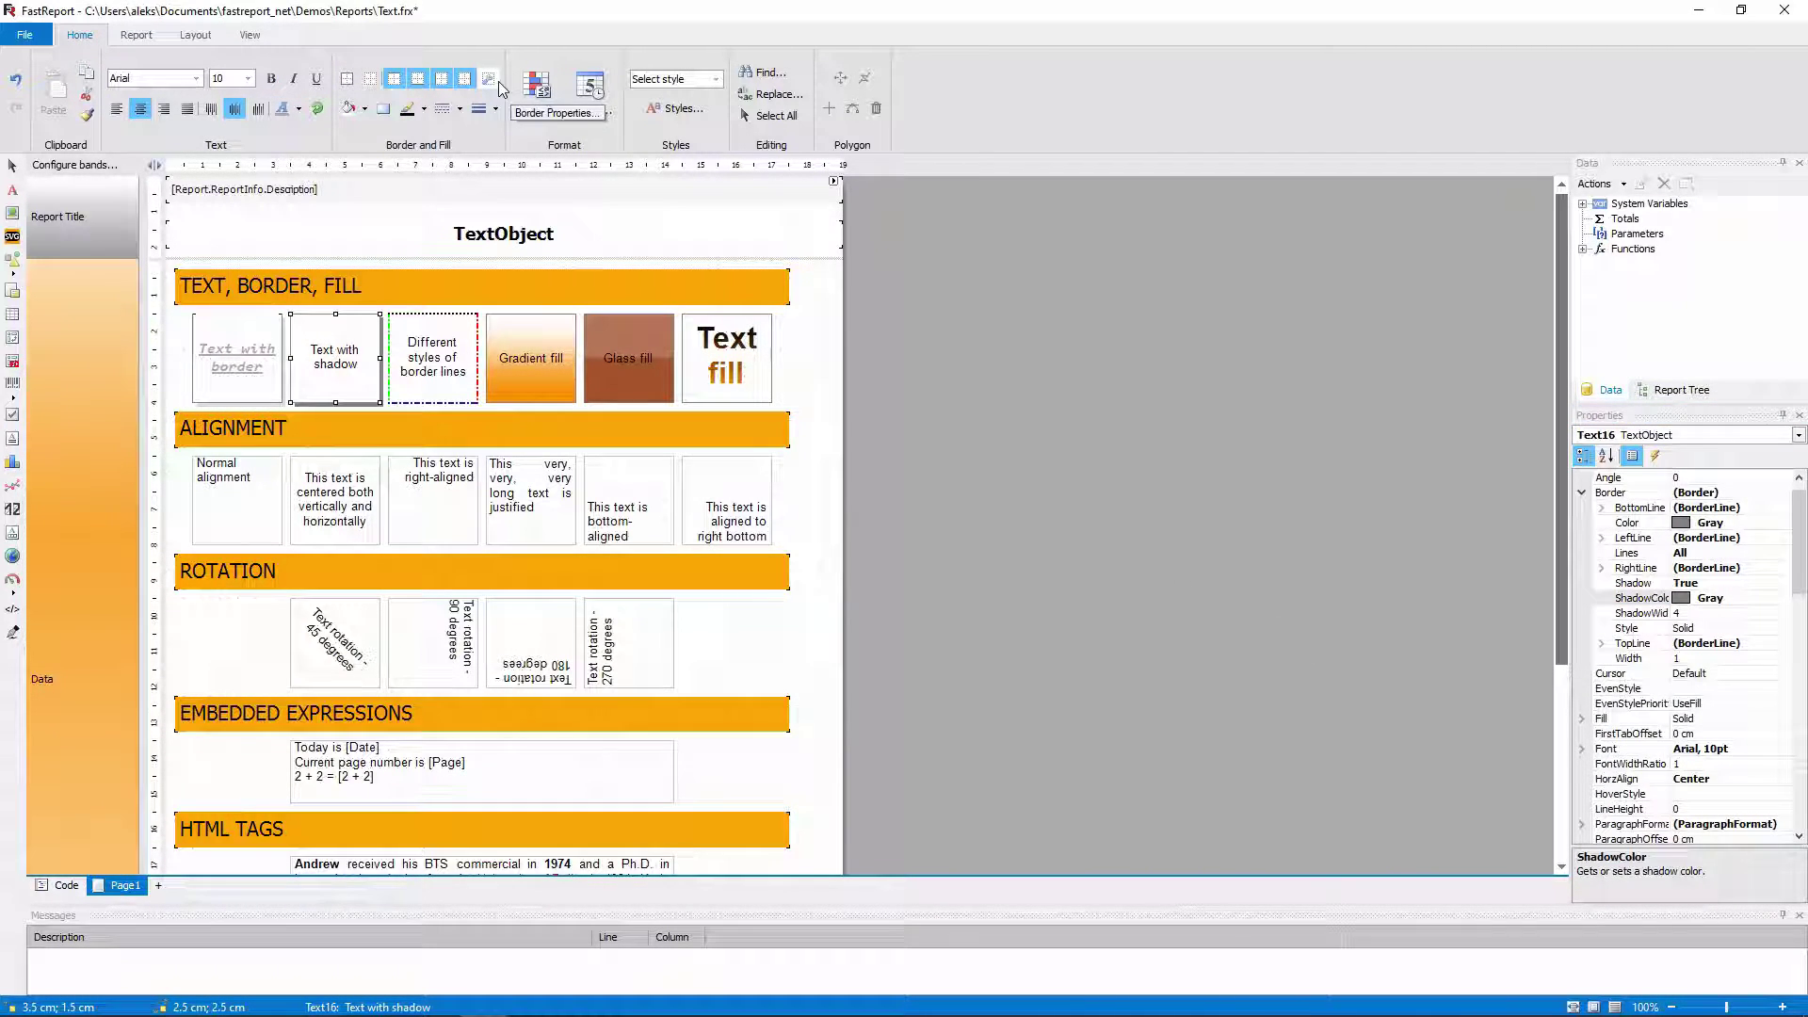
pyautogui.click(499, 80)
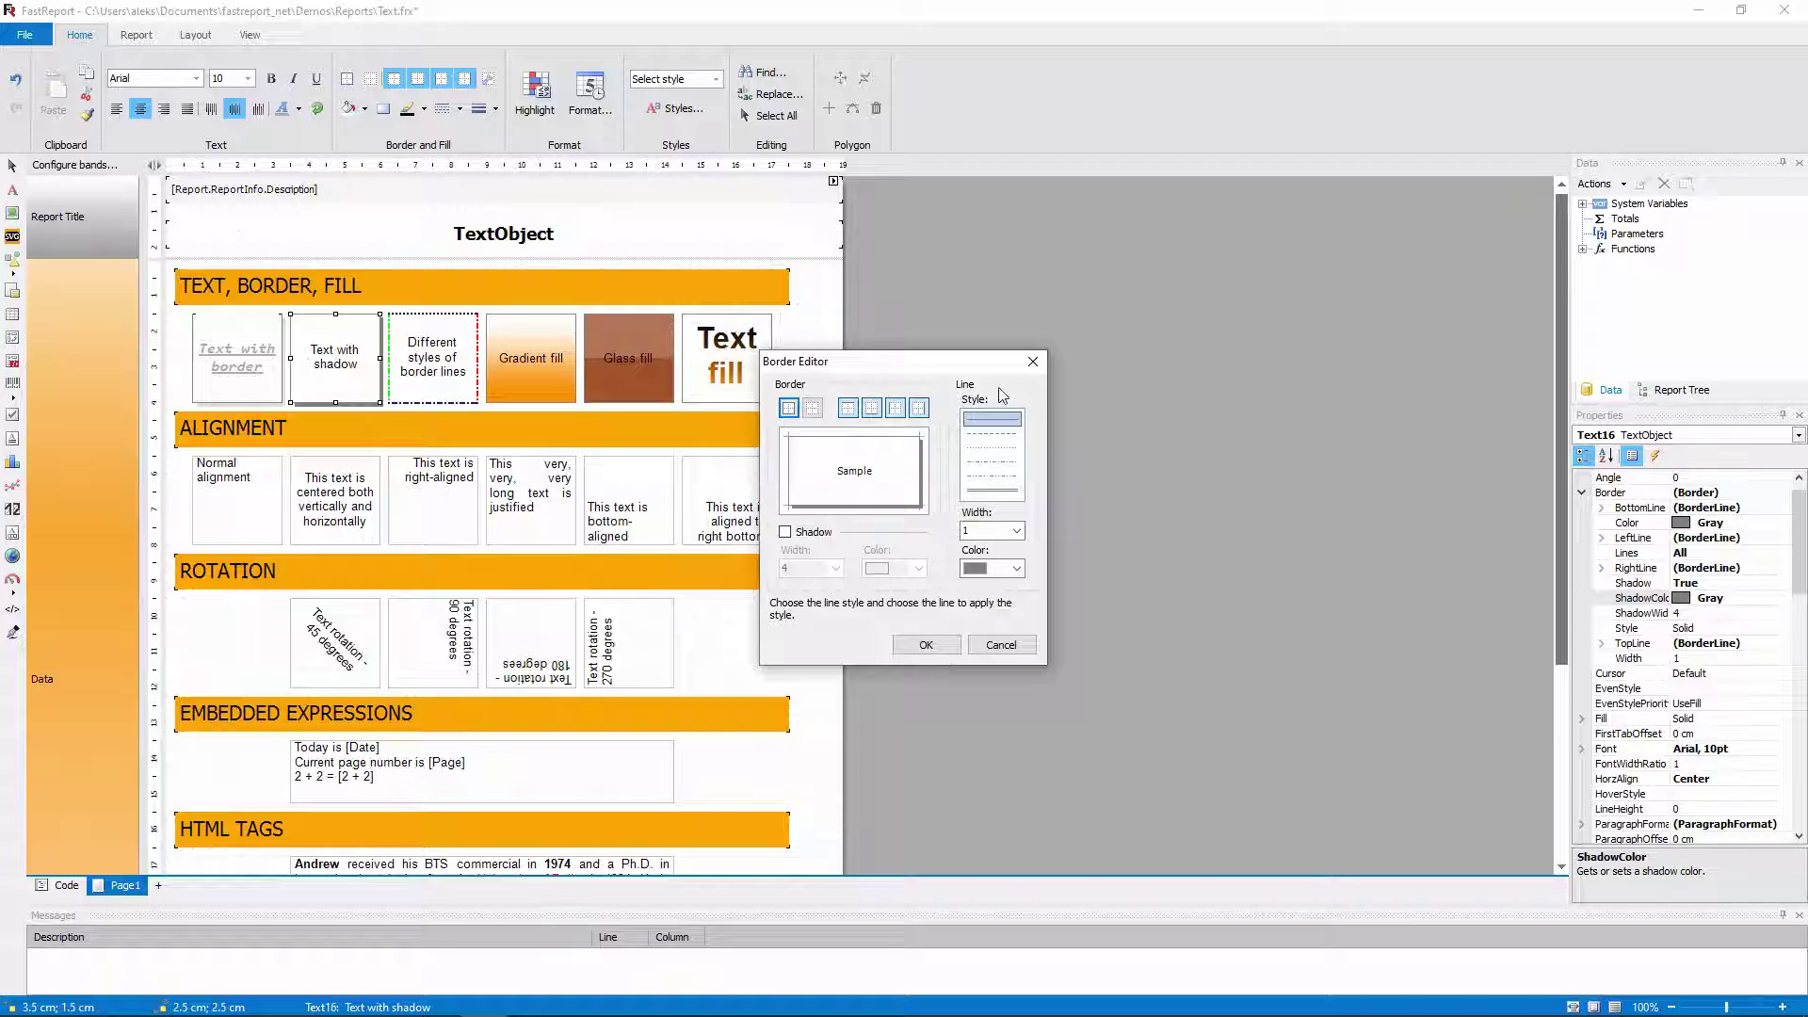
pyautogui.click(994, 435)
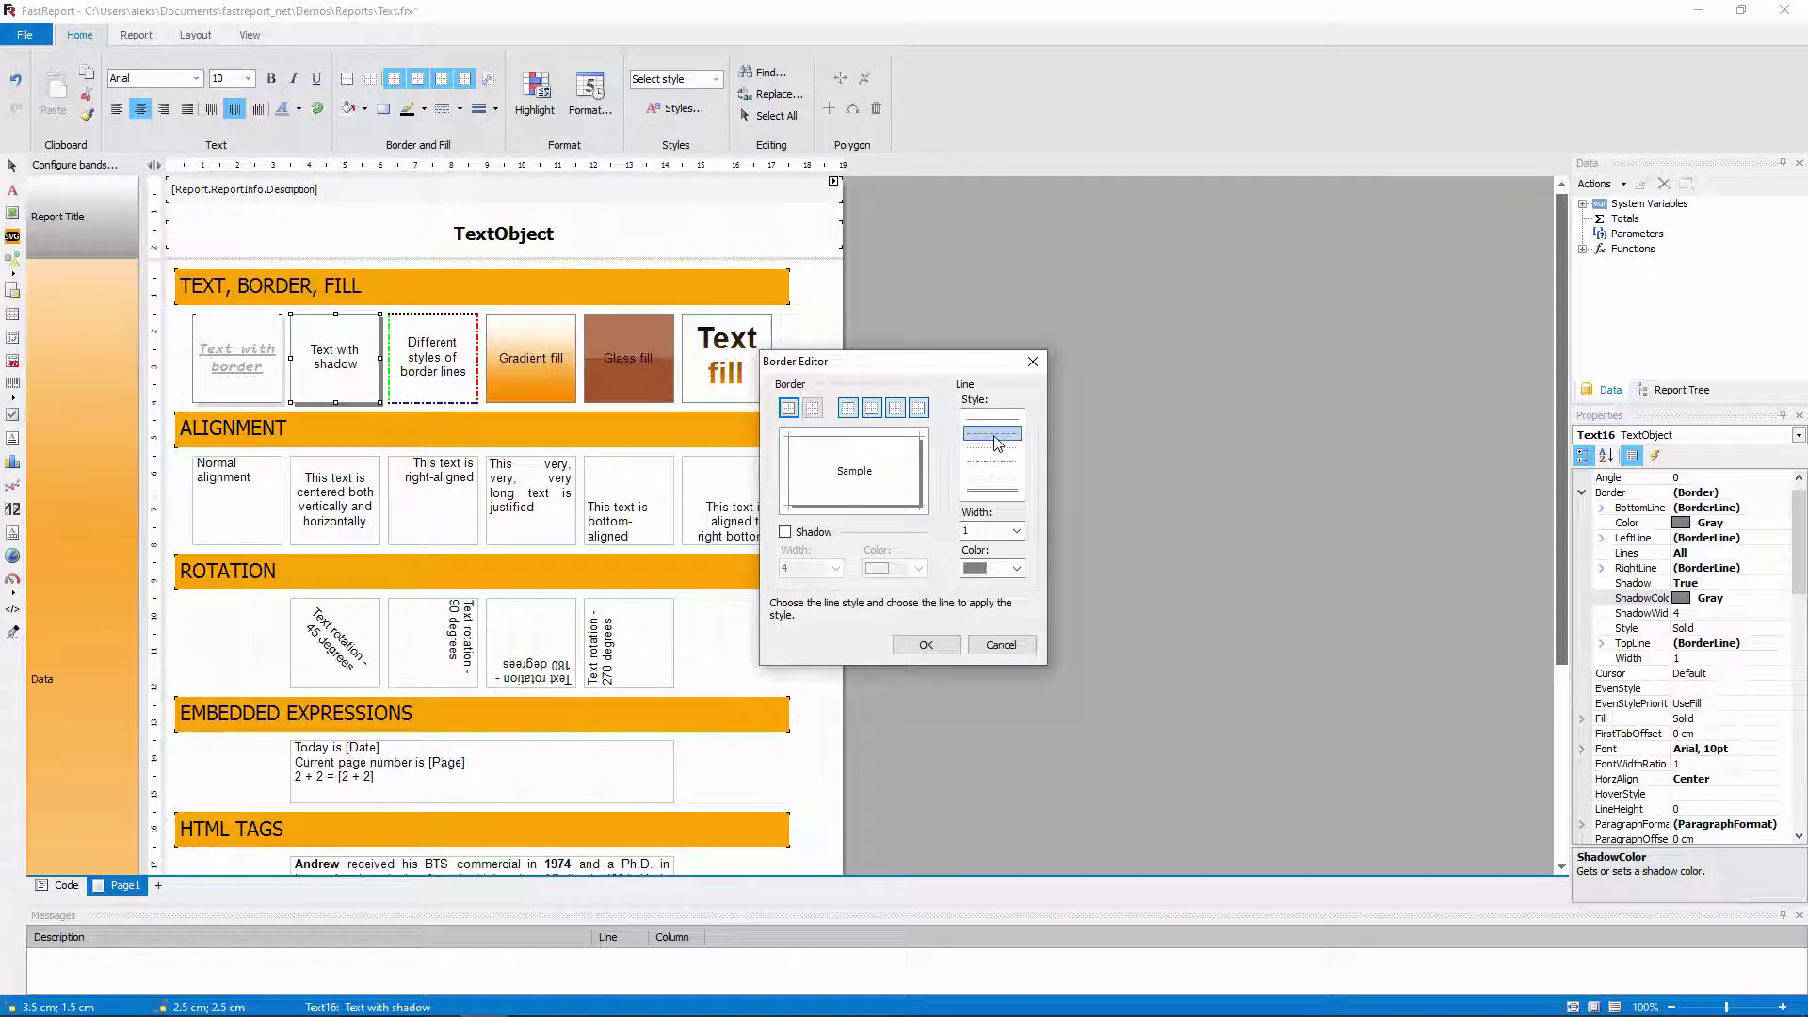
pyautogui.click(1017, 530)
pyautogui.click(986, 607)
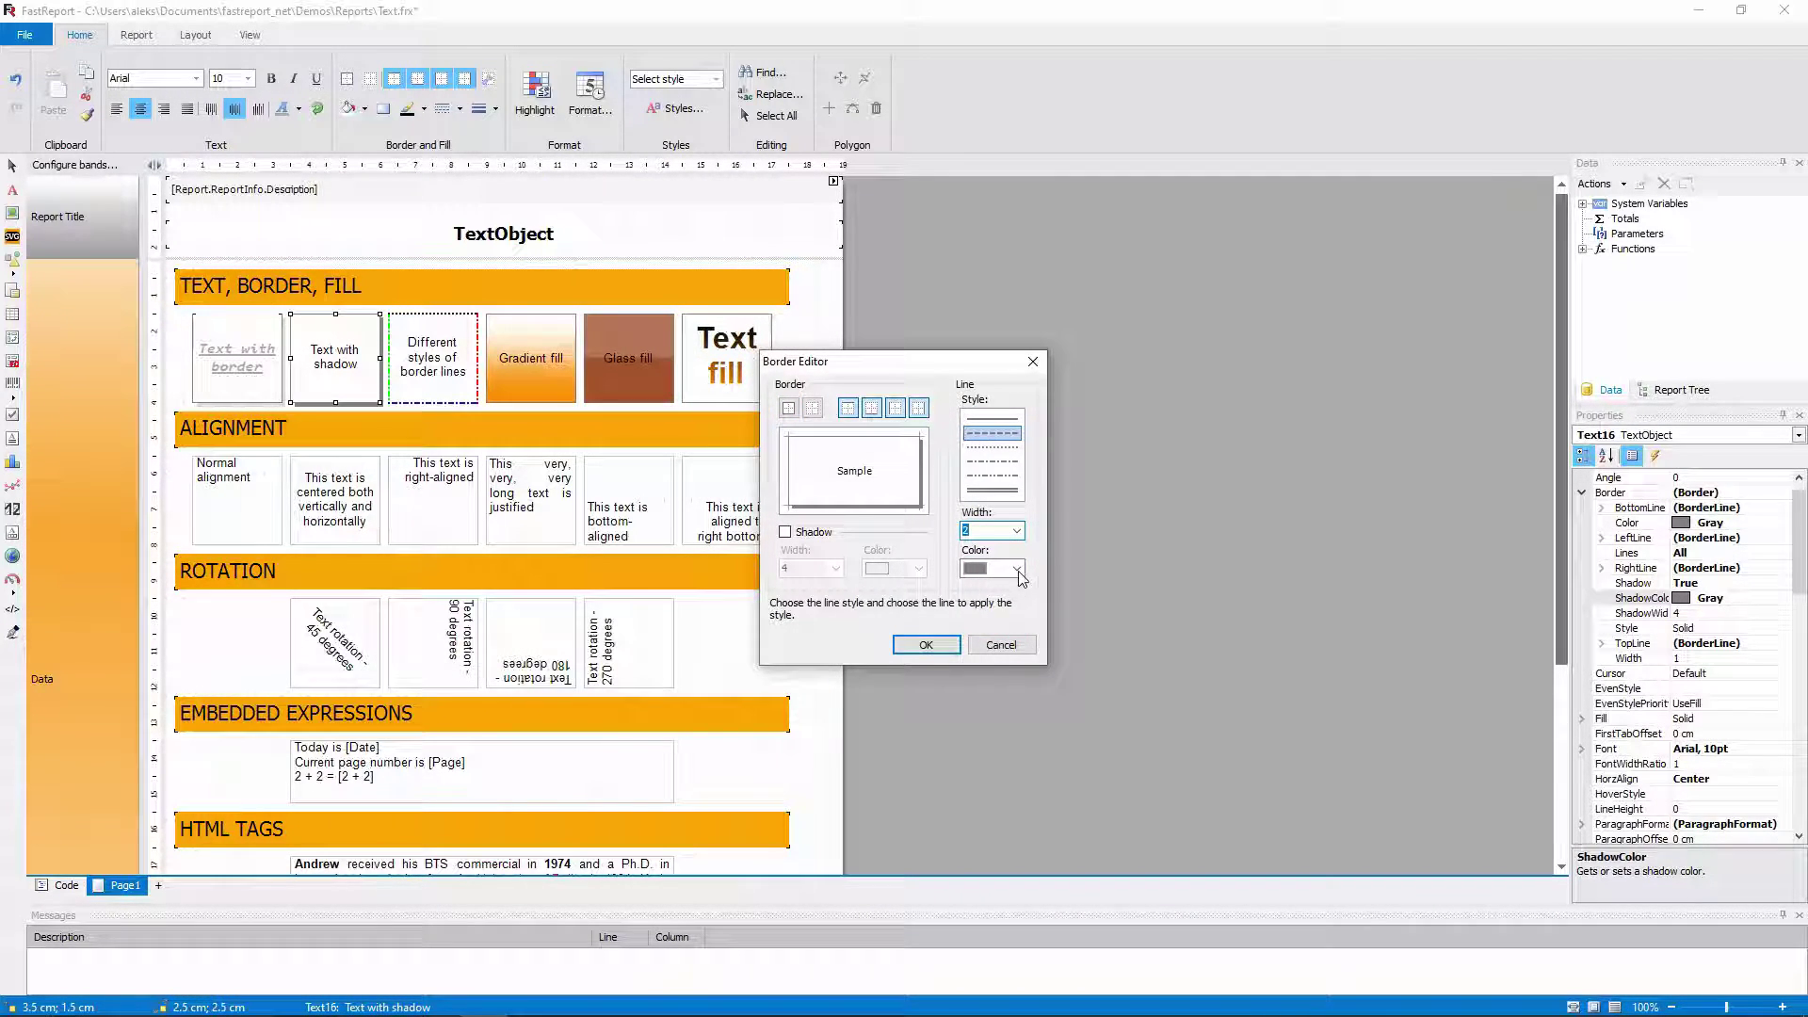
pyautogui.click(1017, 569)
pyautogui.click(1003, 817)
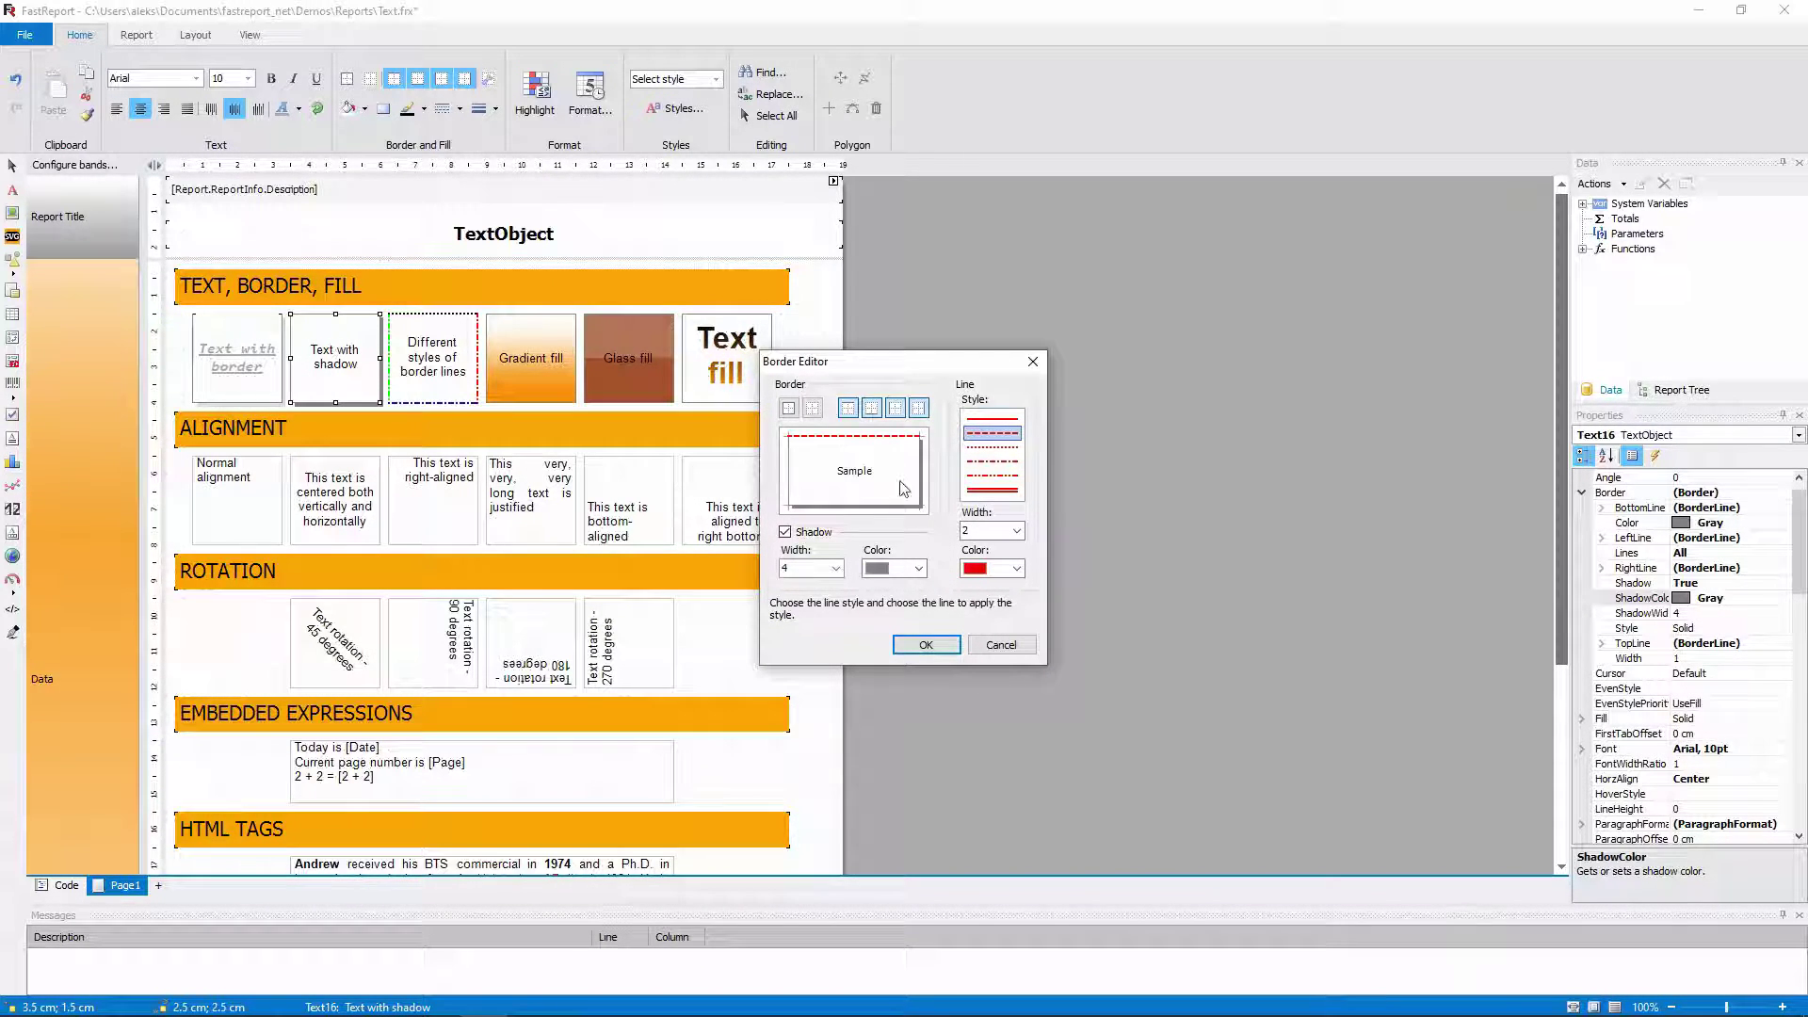
pyautogui.click(925, 644)
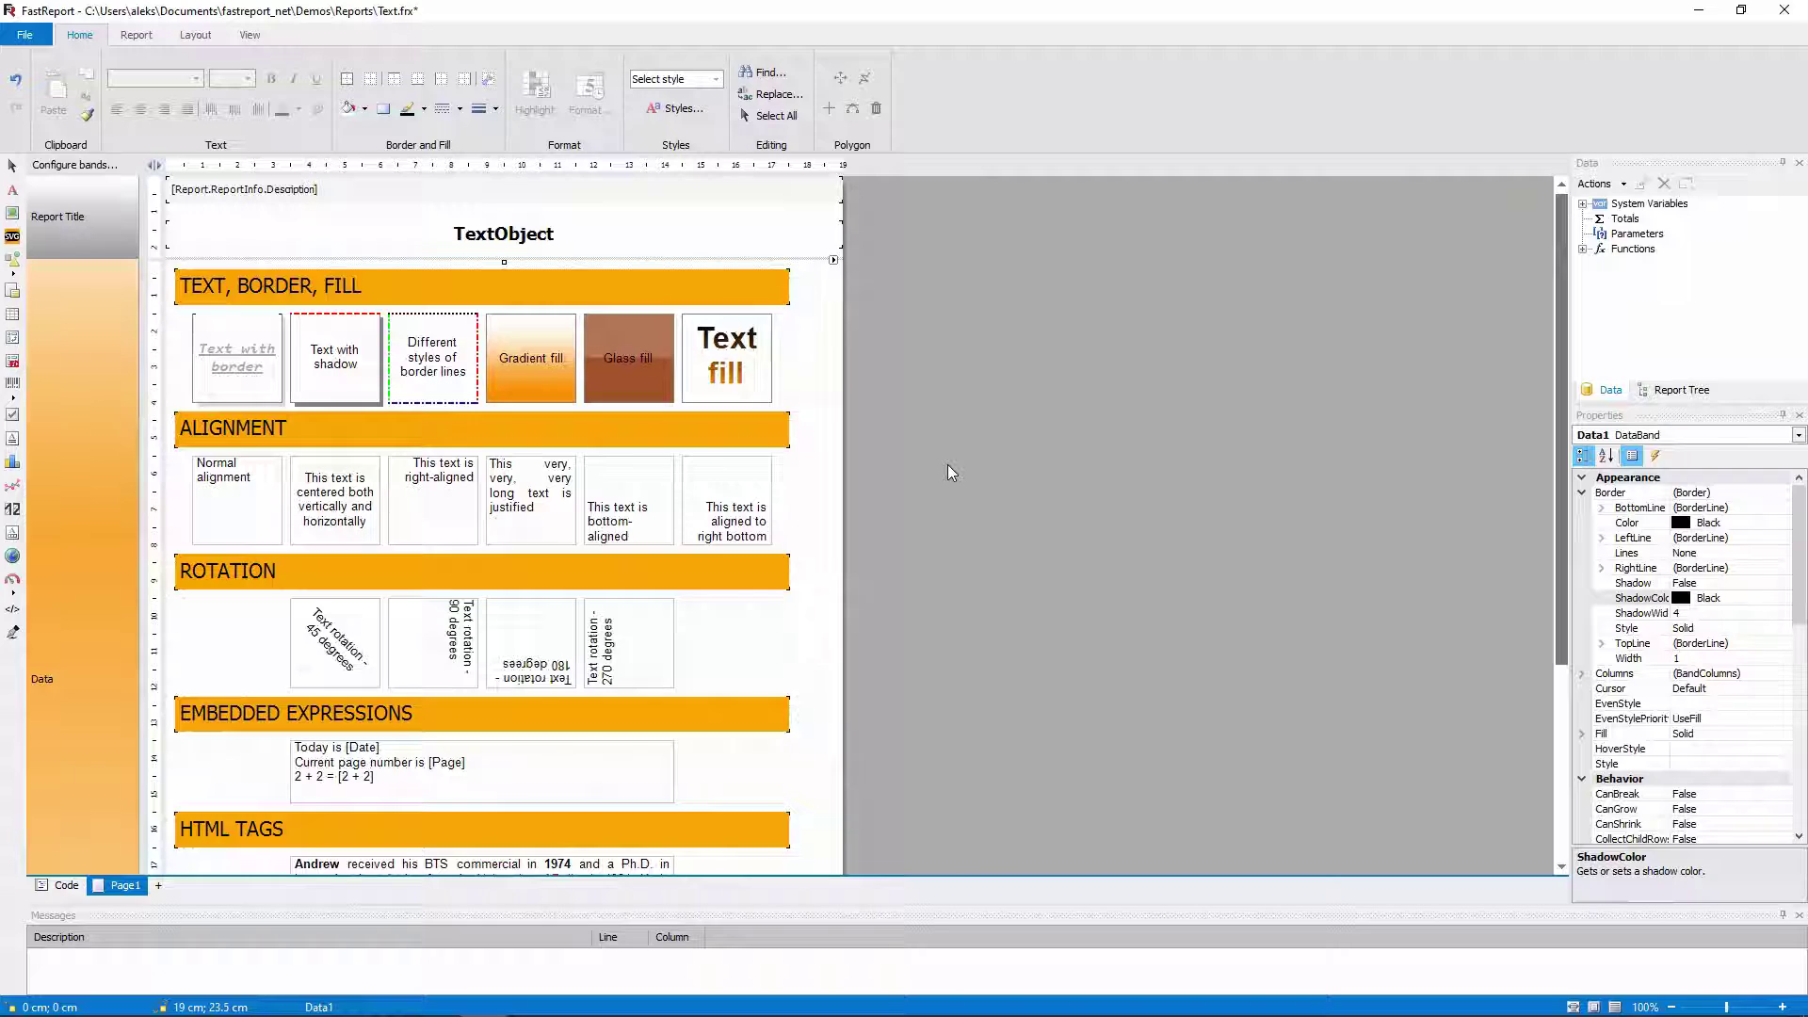
# Step: Try centering the "Normal alignment" text horizontally and vertically, and return it to top-left alignment
pyautogui.click(217, 508)
pyautogui.click(139, 114)
pyautogui.click(235, 109)
pyautogui.click(210, 110)
pyautogui.click(116, 109)
# Step: Set the rotation angle of the "Text rotation - 45 degrees" object to 0
pyautogui.click(334, 641)
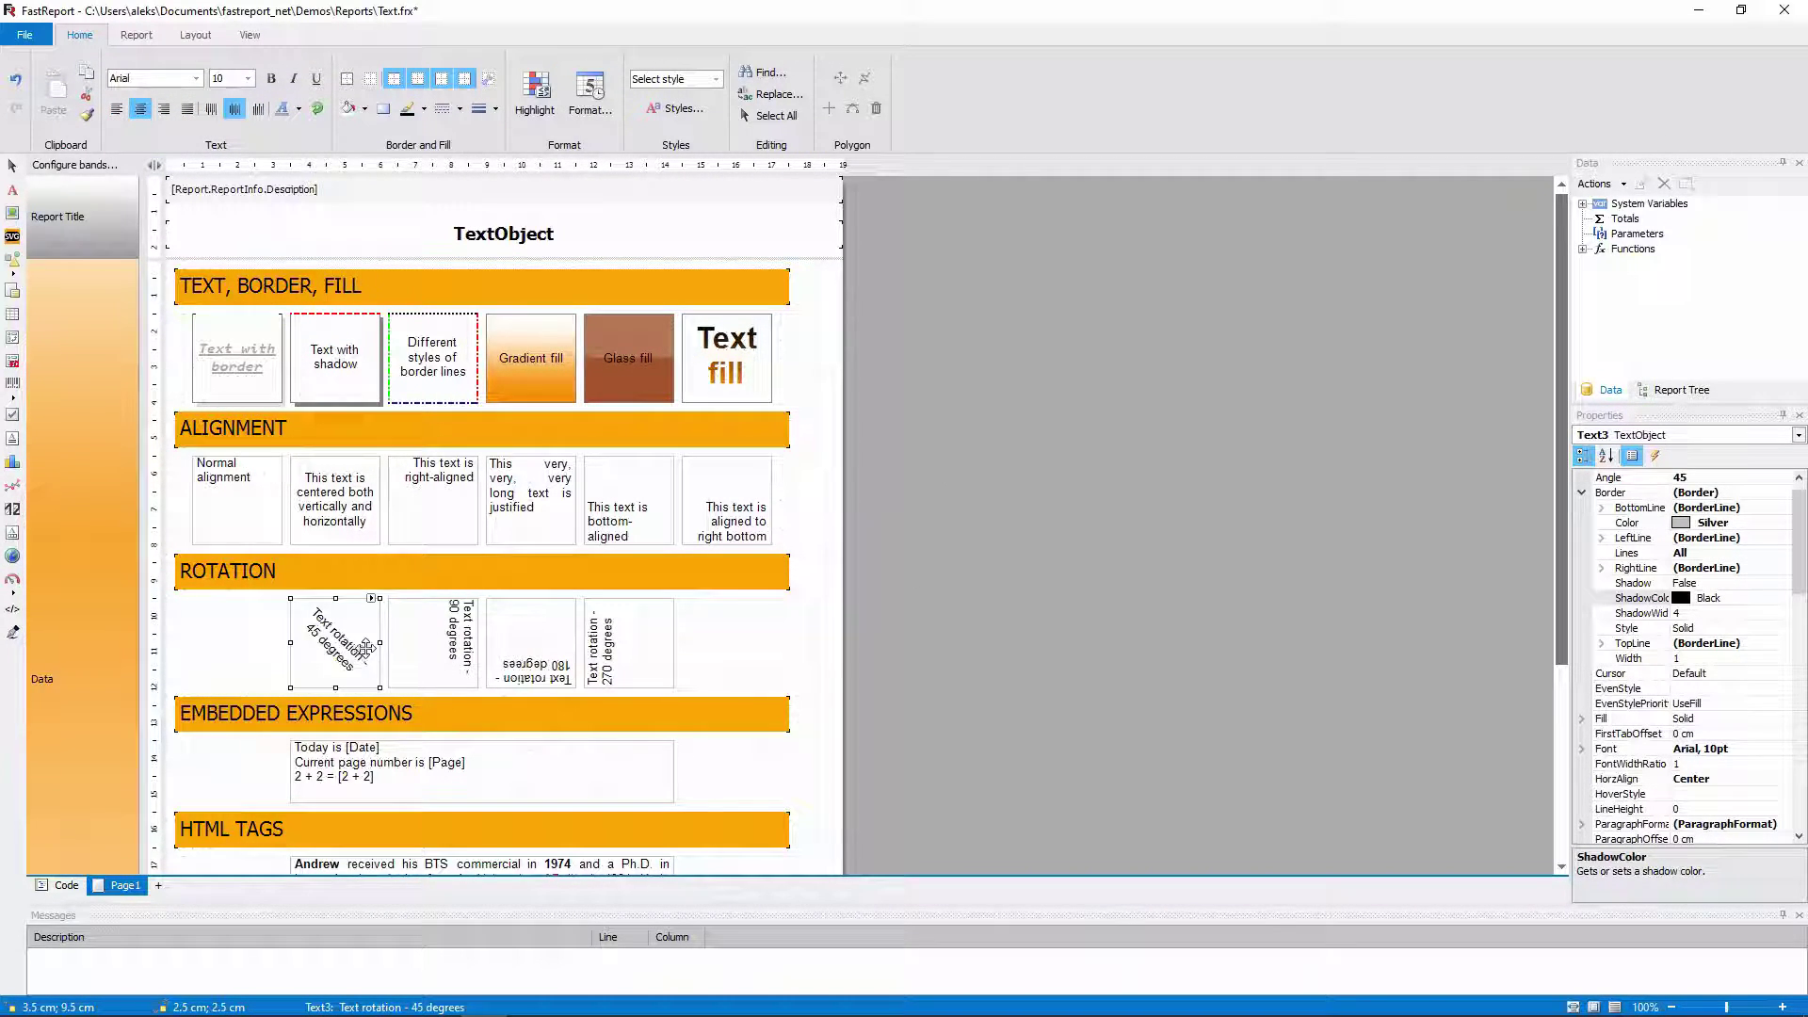
pyautogui.click(320, 108)
pyautogui.click(418, 174)
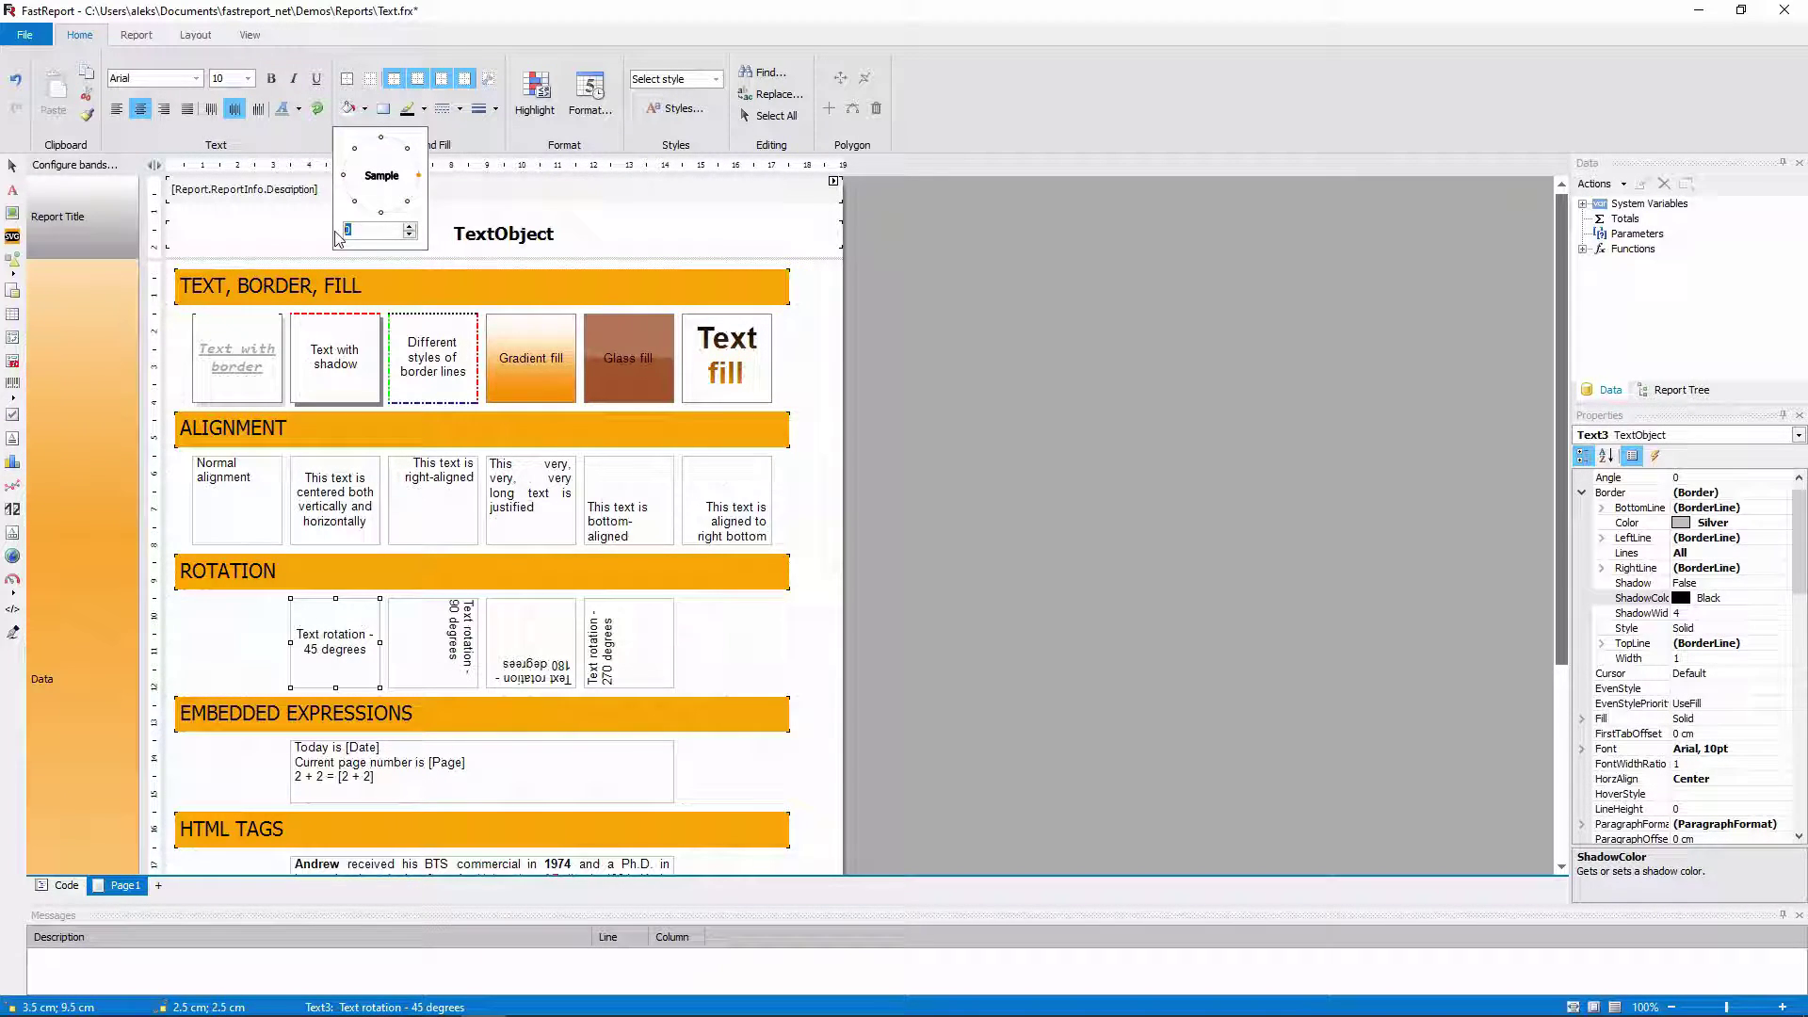
pyautogui.click(408, 227)
pyautogui.click(410, 229)
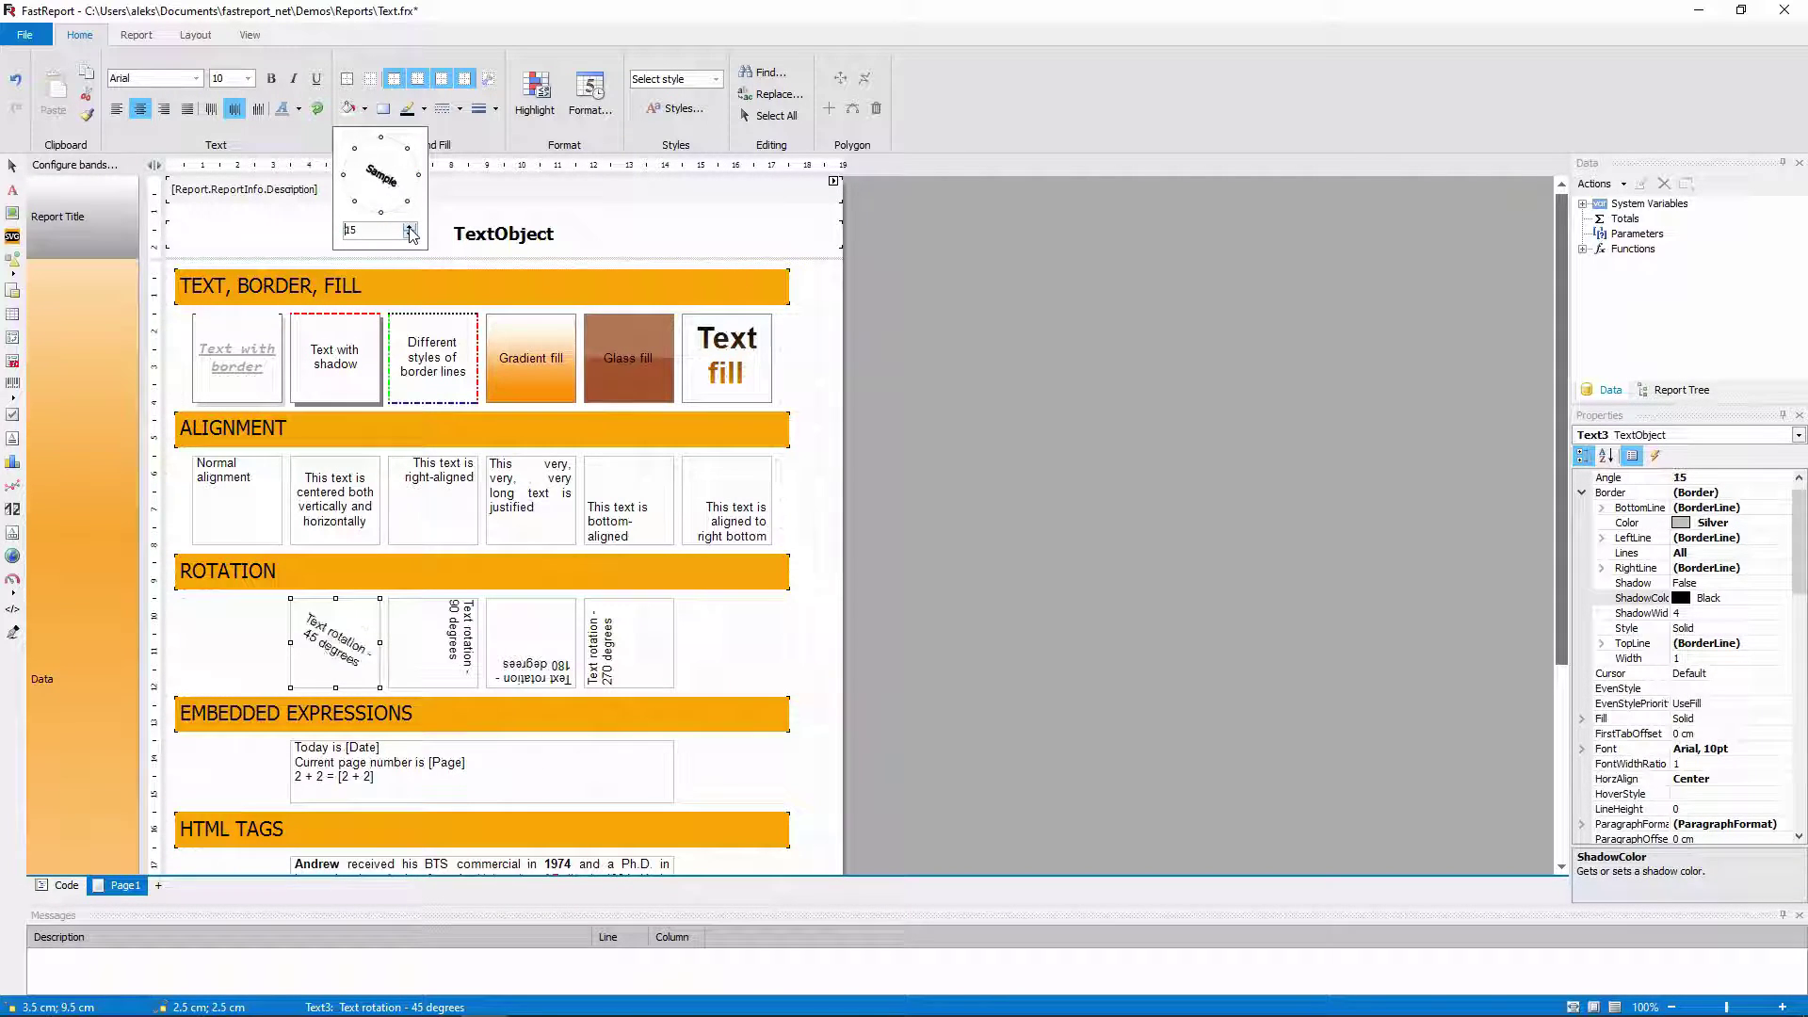
pyautogui.click(410, 232)
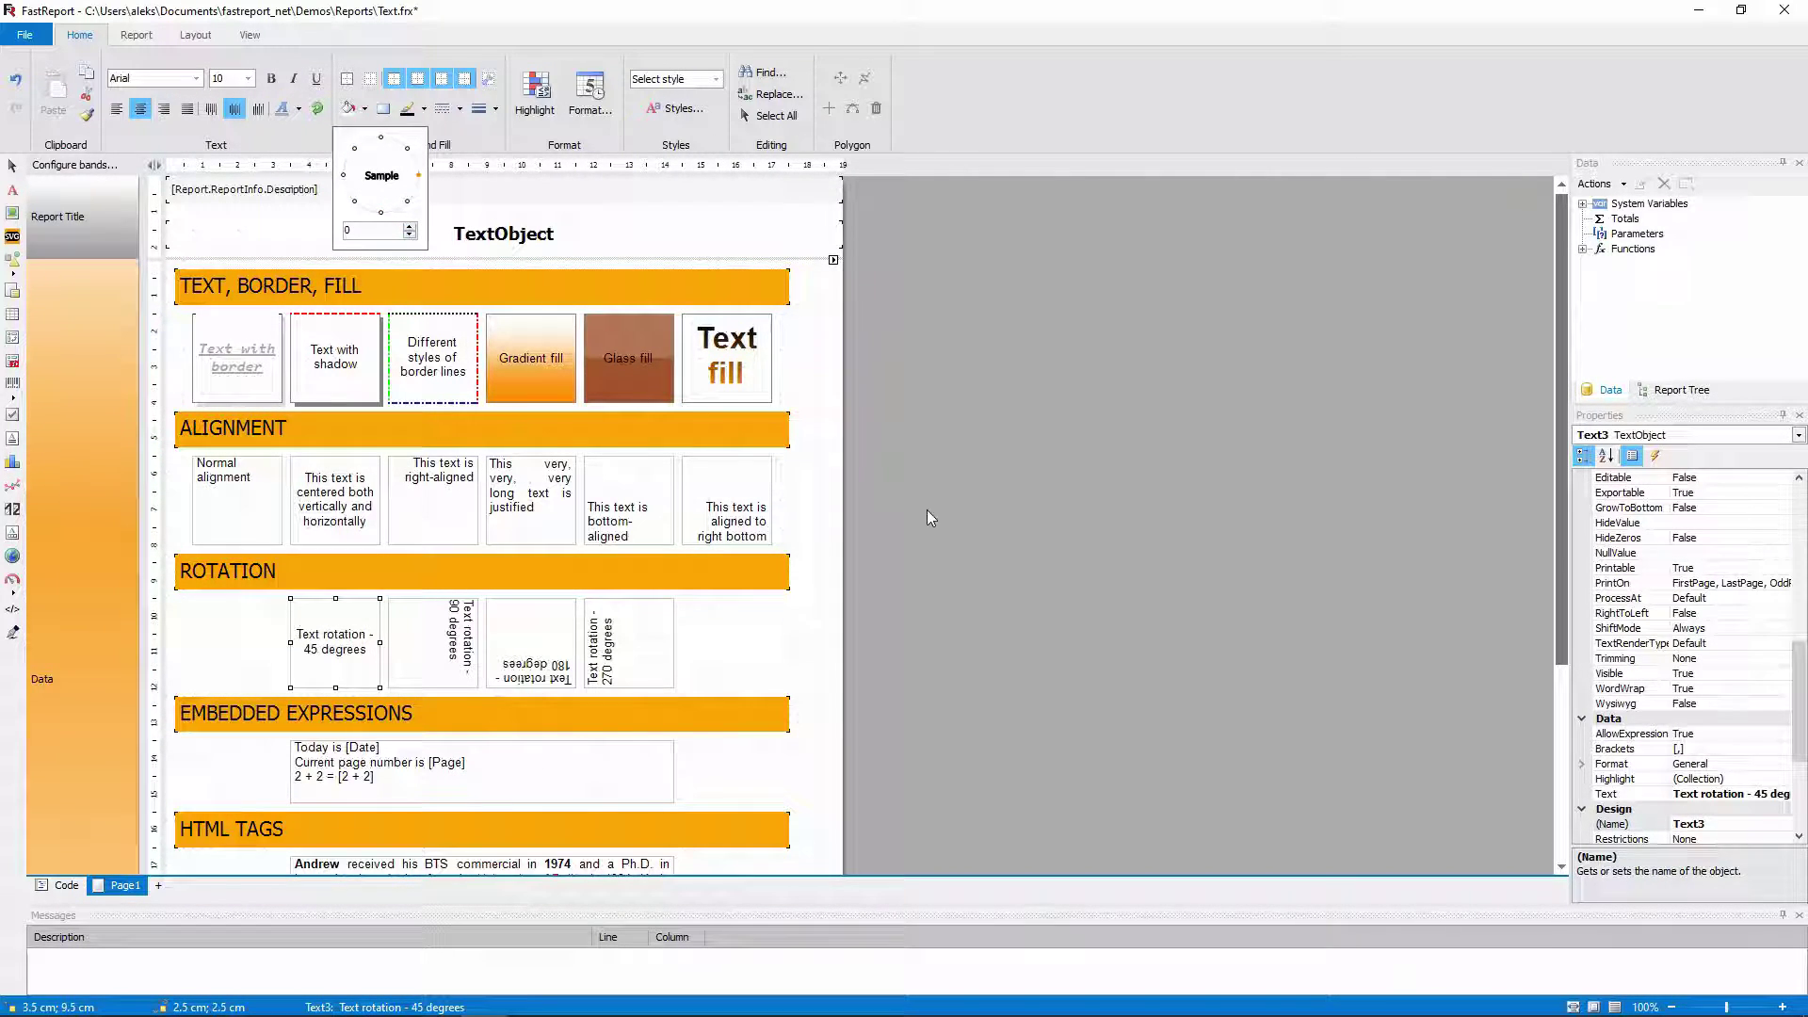
pyautogui.click(946, 529)
# Step: Choose a mouse cursor shape for the "Text rotation - 45 degrees" object through its Cursor property
pyautogui.scroll(10, 1740, 704)
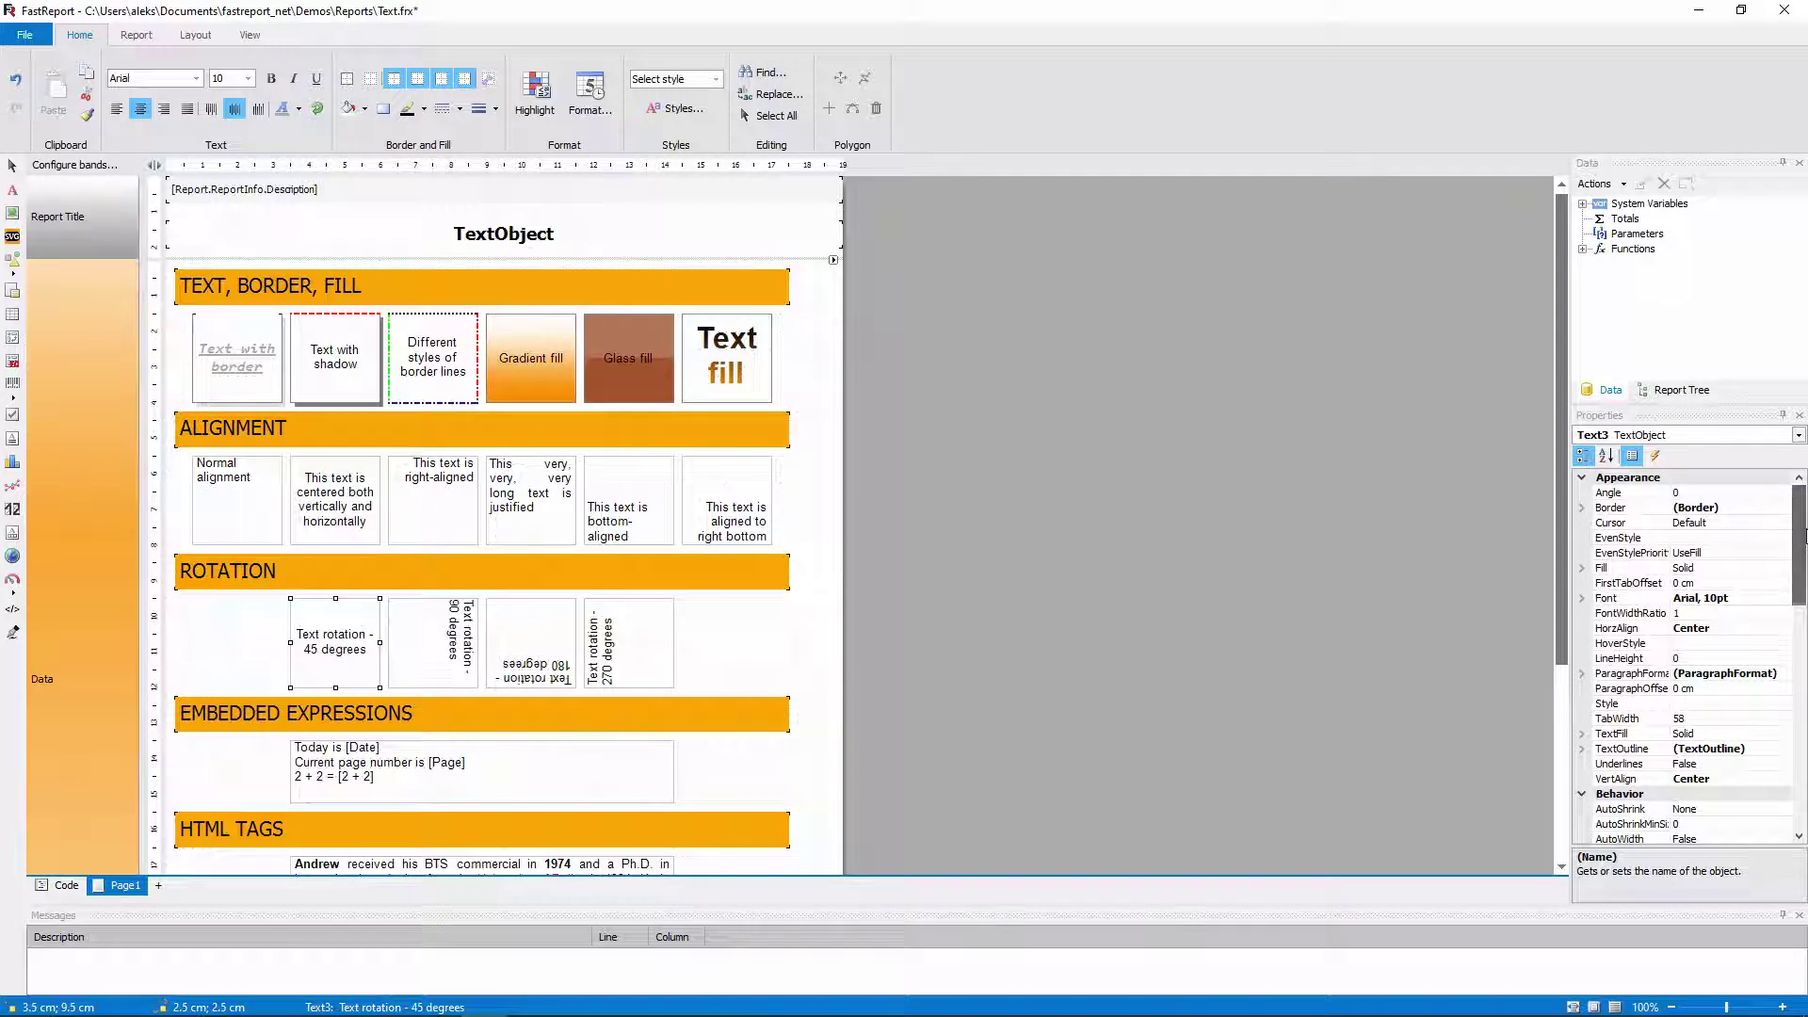
pyautogui.click(1773, 526)
pyautogui.click(1780, 524)
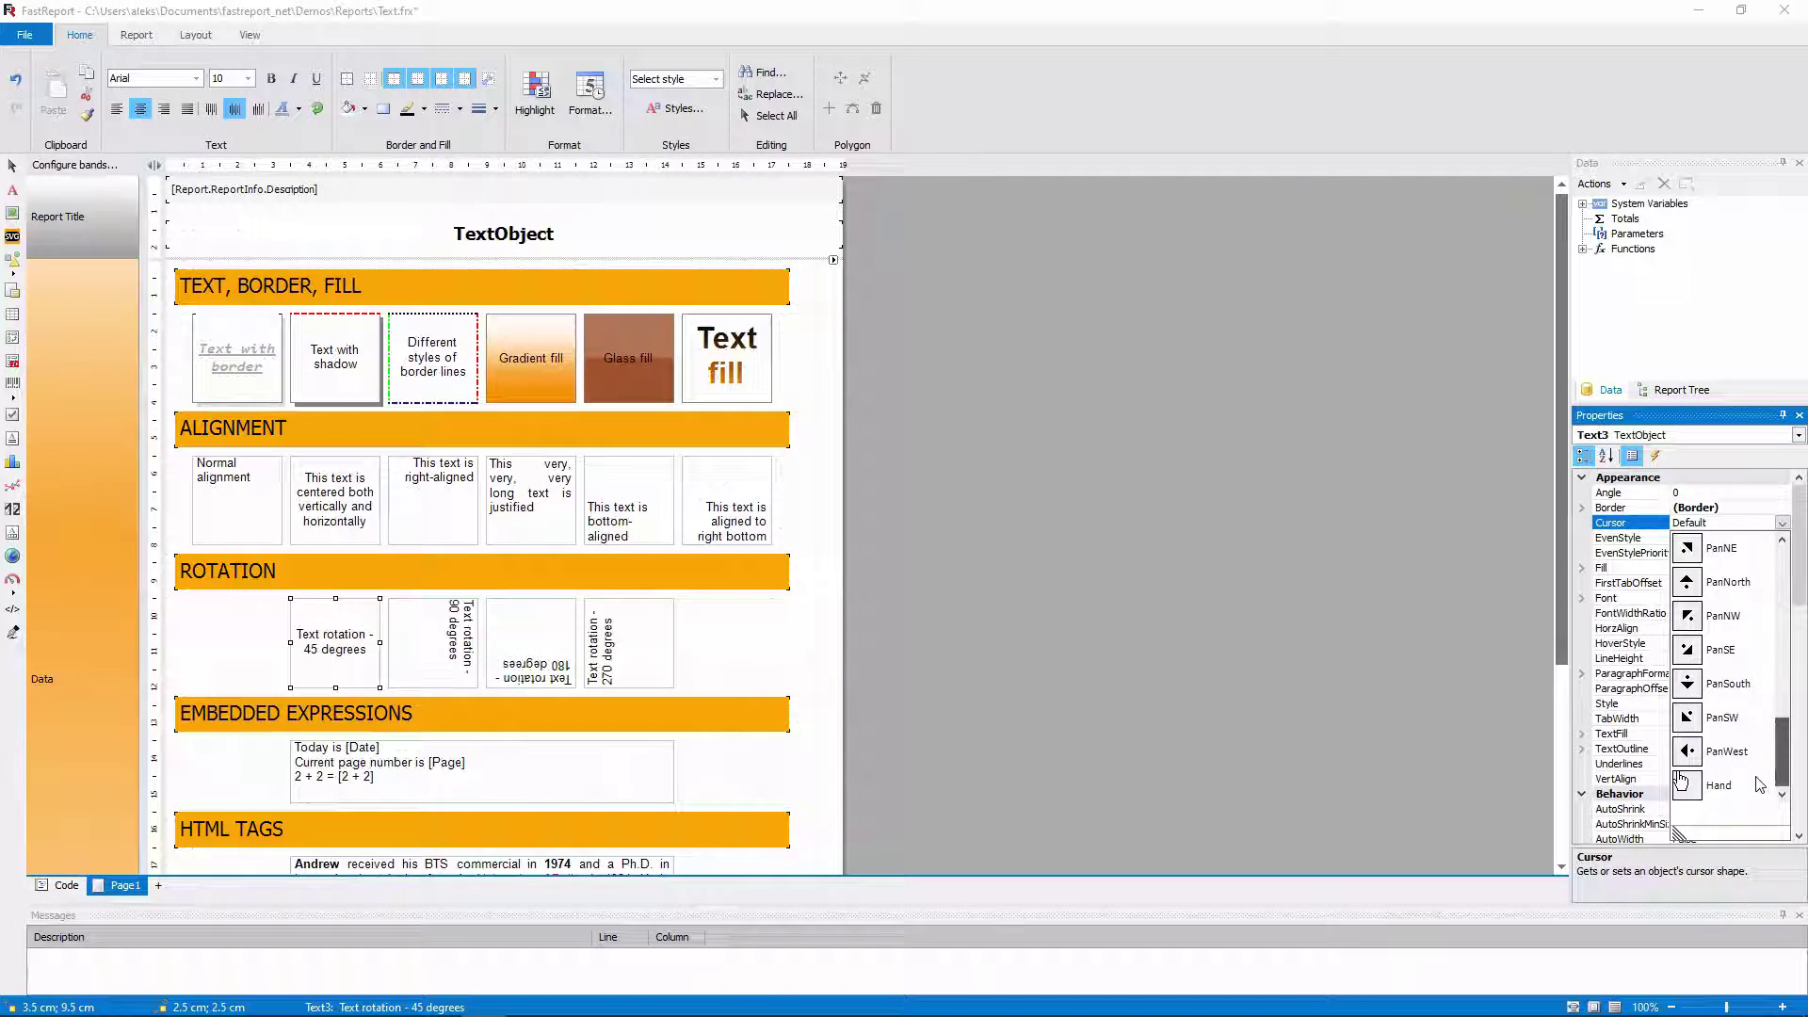
pyautogui.click(1704, 590)
# Step: Add a Click event handler to the Text3 object containing "Text3.Angle += 15;" and "Report.Refresh();"
pyautogui.click(1654, 457)
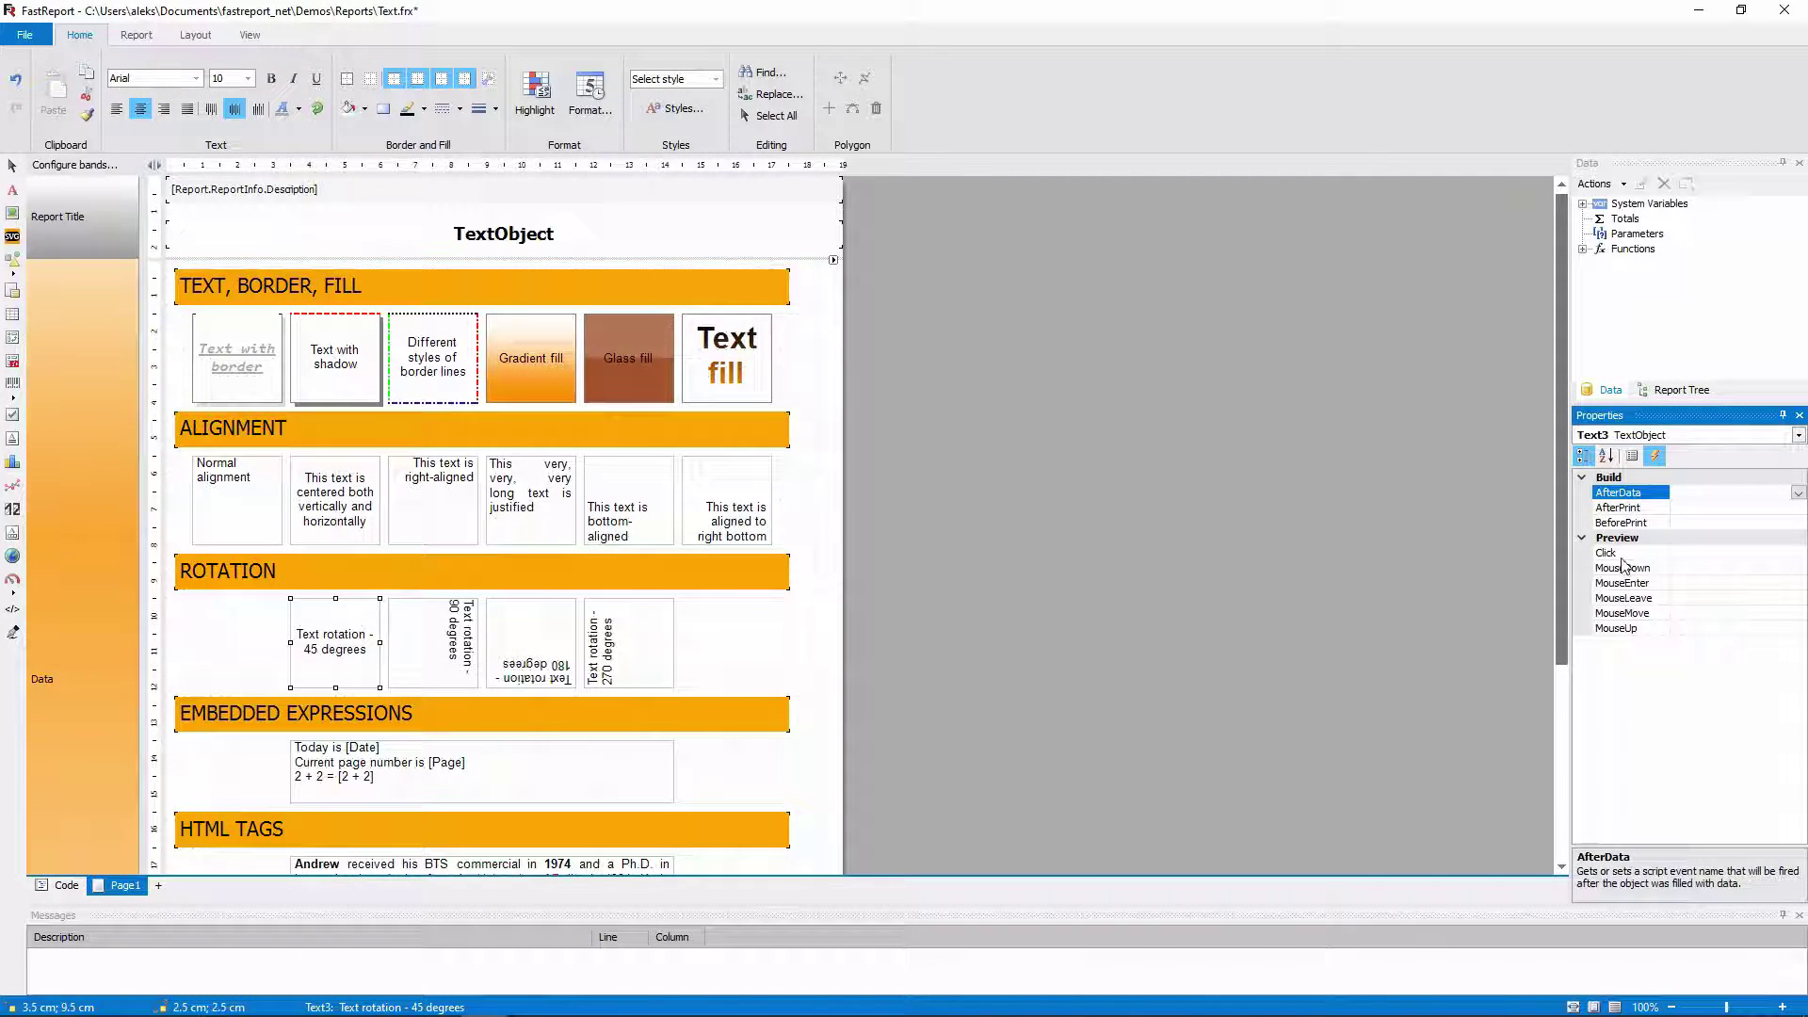
pyautogui.doubleClick(1621, 558)
pyautogui.write('Text3.Angle += 15;')
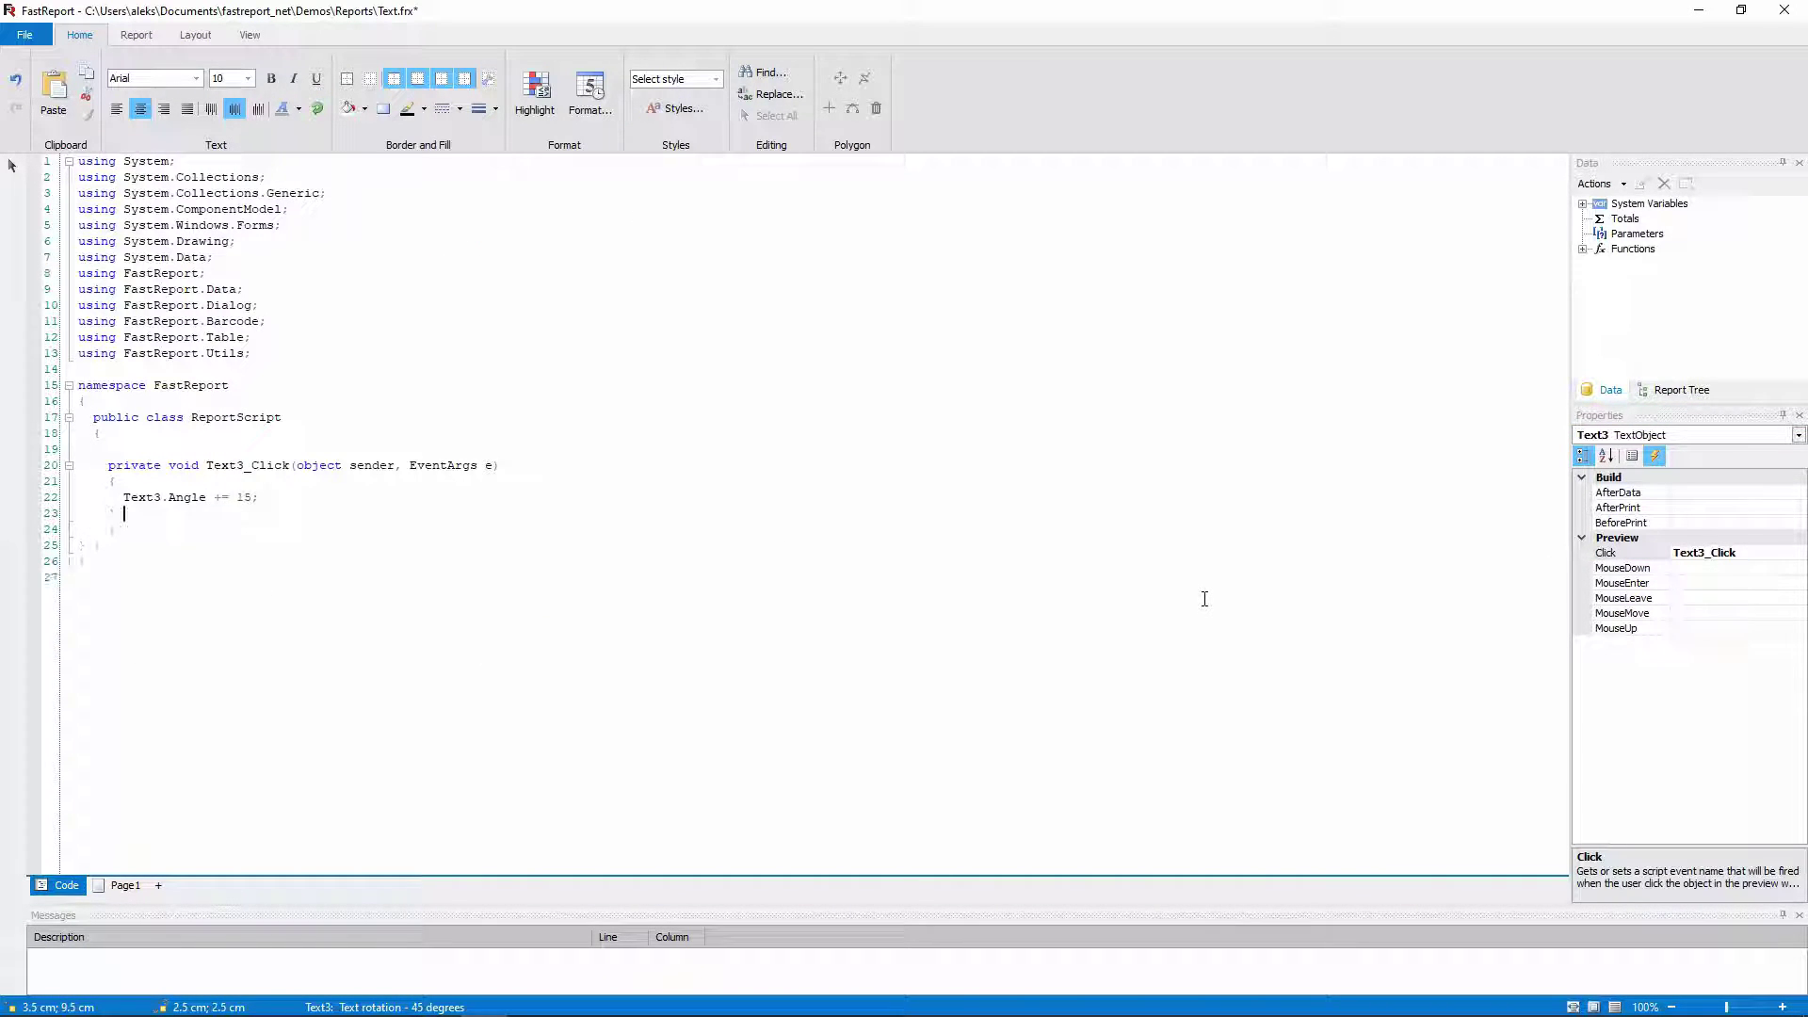
pyautogui.write(' Report.Refresh();')
# Step: Preview the report, test the Click event repeatedly on the "Text rotation - 45 degrees" object, and close the preview
pyautogui.click(135, 35)
pyautogui.click(25, 84)
pyautogui.click(736, 591)
pyautogui.click(736, 592)
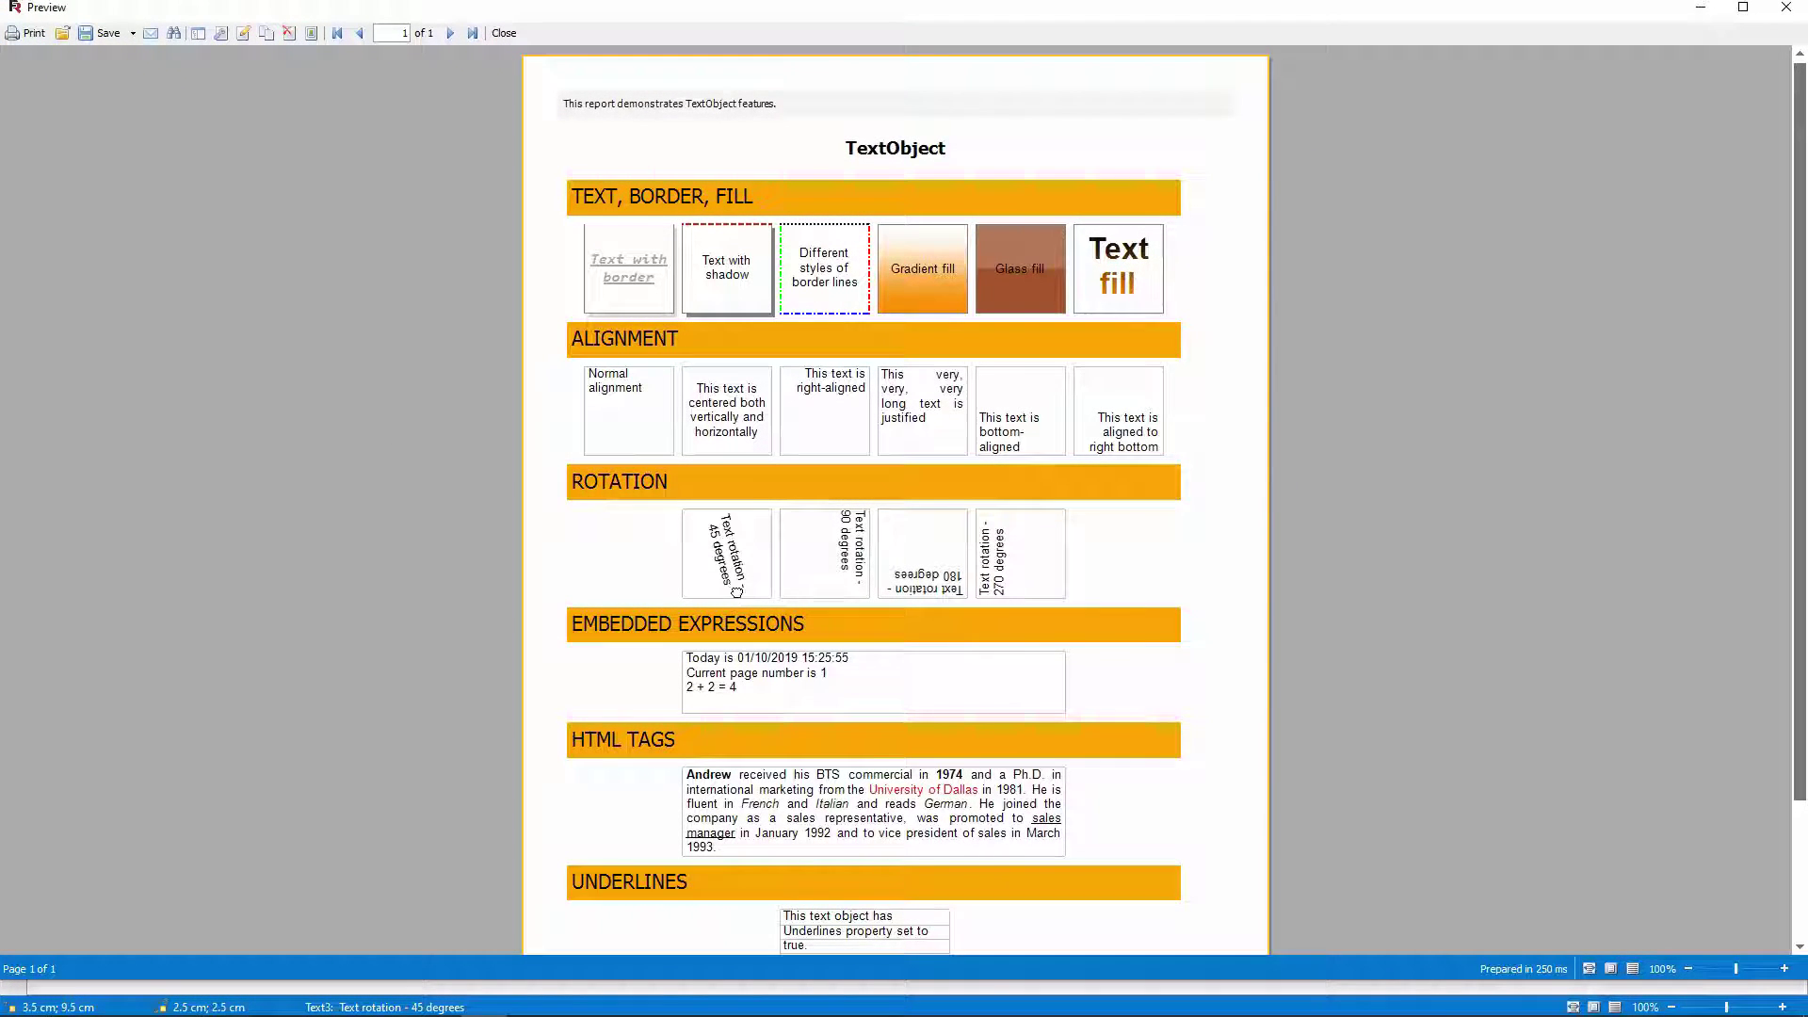
pyautogui.click(736, 592)
pyautogui.click(735, 592)
pyautogui.click(734, 592)
pyautogui.click(733, 593)
pyautogui.click(732, 594)
pyautogui.click(733, 593)
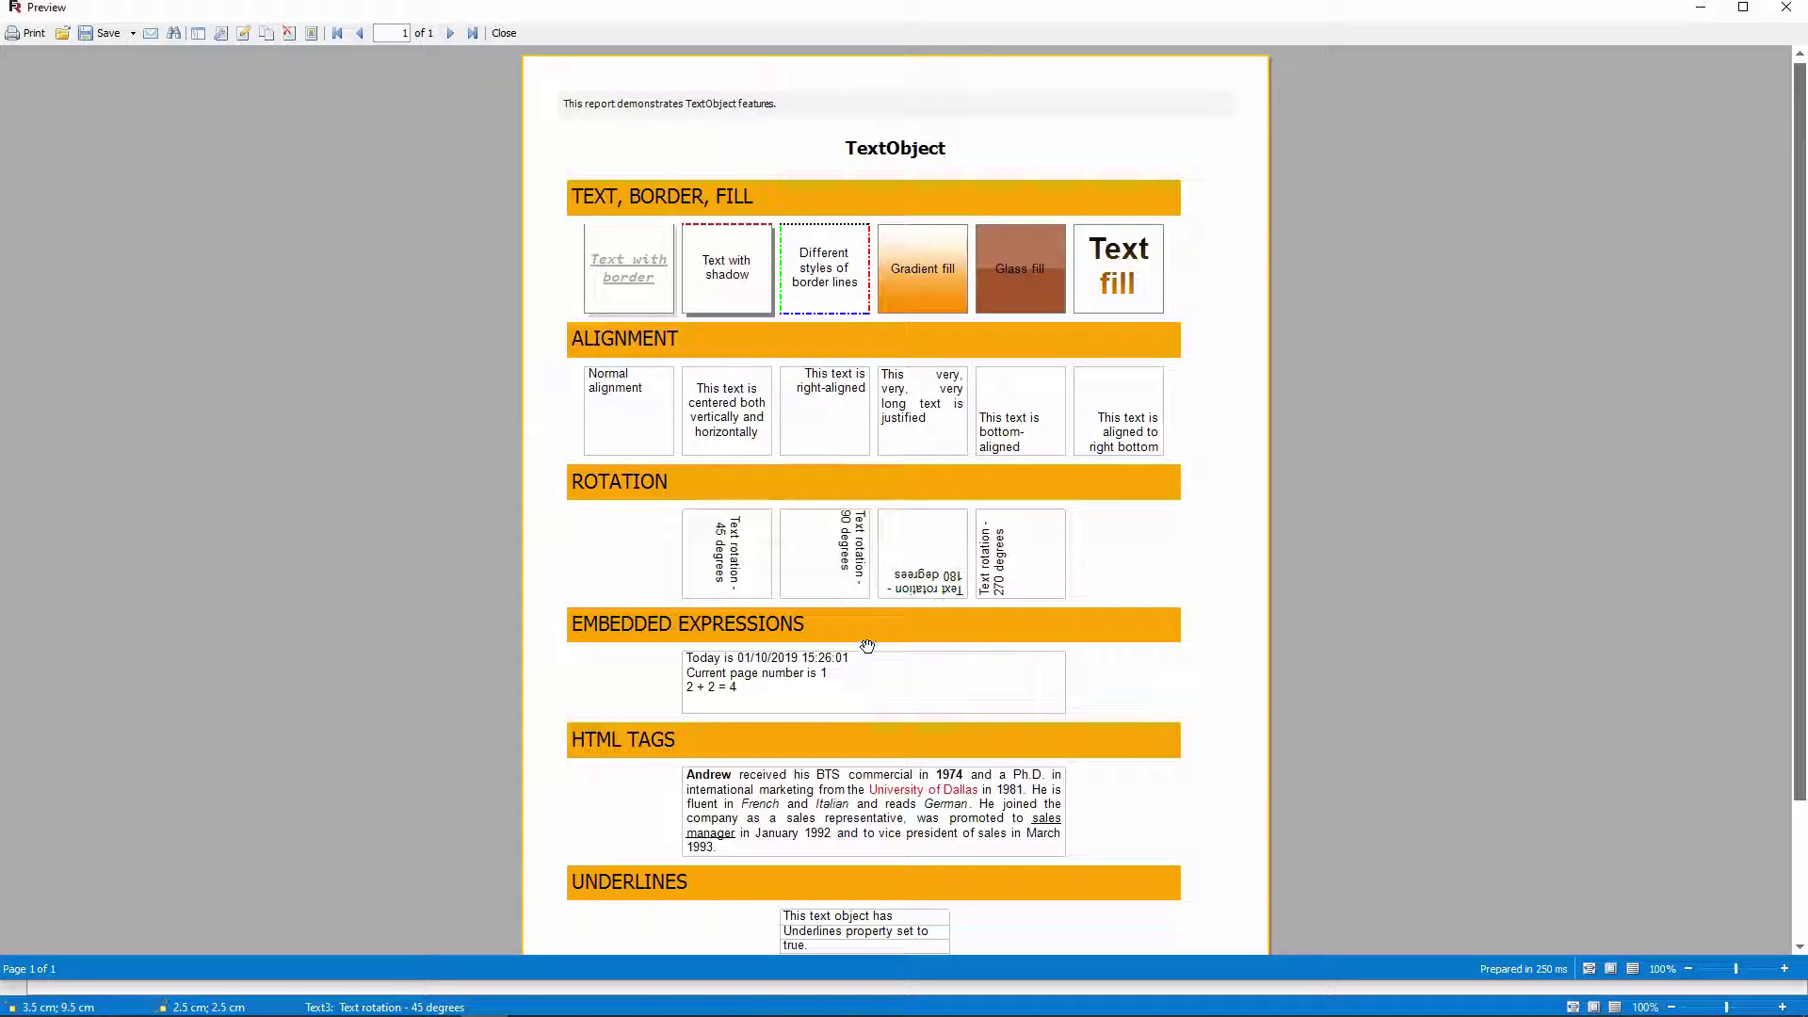
pyautogui.click(743, 580)
pyautogui.click(741, 578)
pyautogui.click(742, 579)
pyautogui.click(746, 576)
pyautogui.click(744, 577)
pyautogui.click(742, 579)
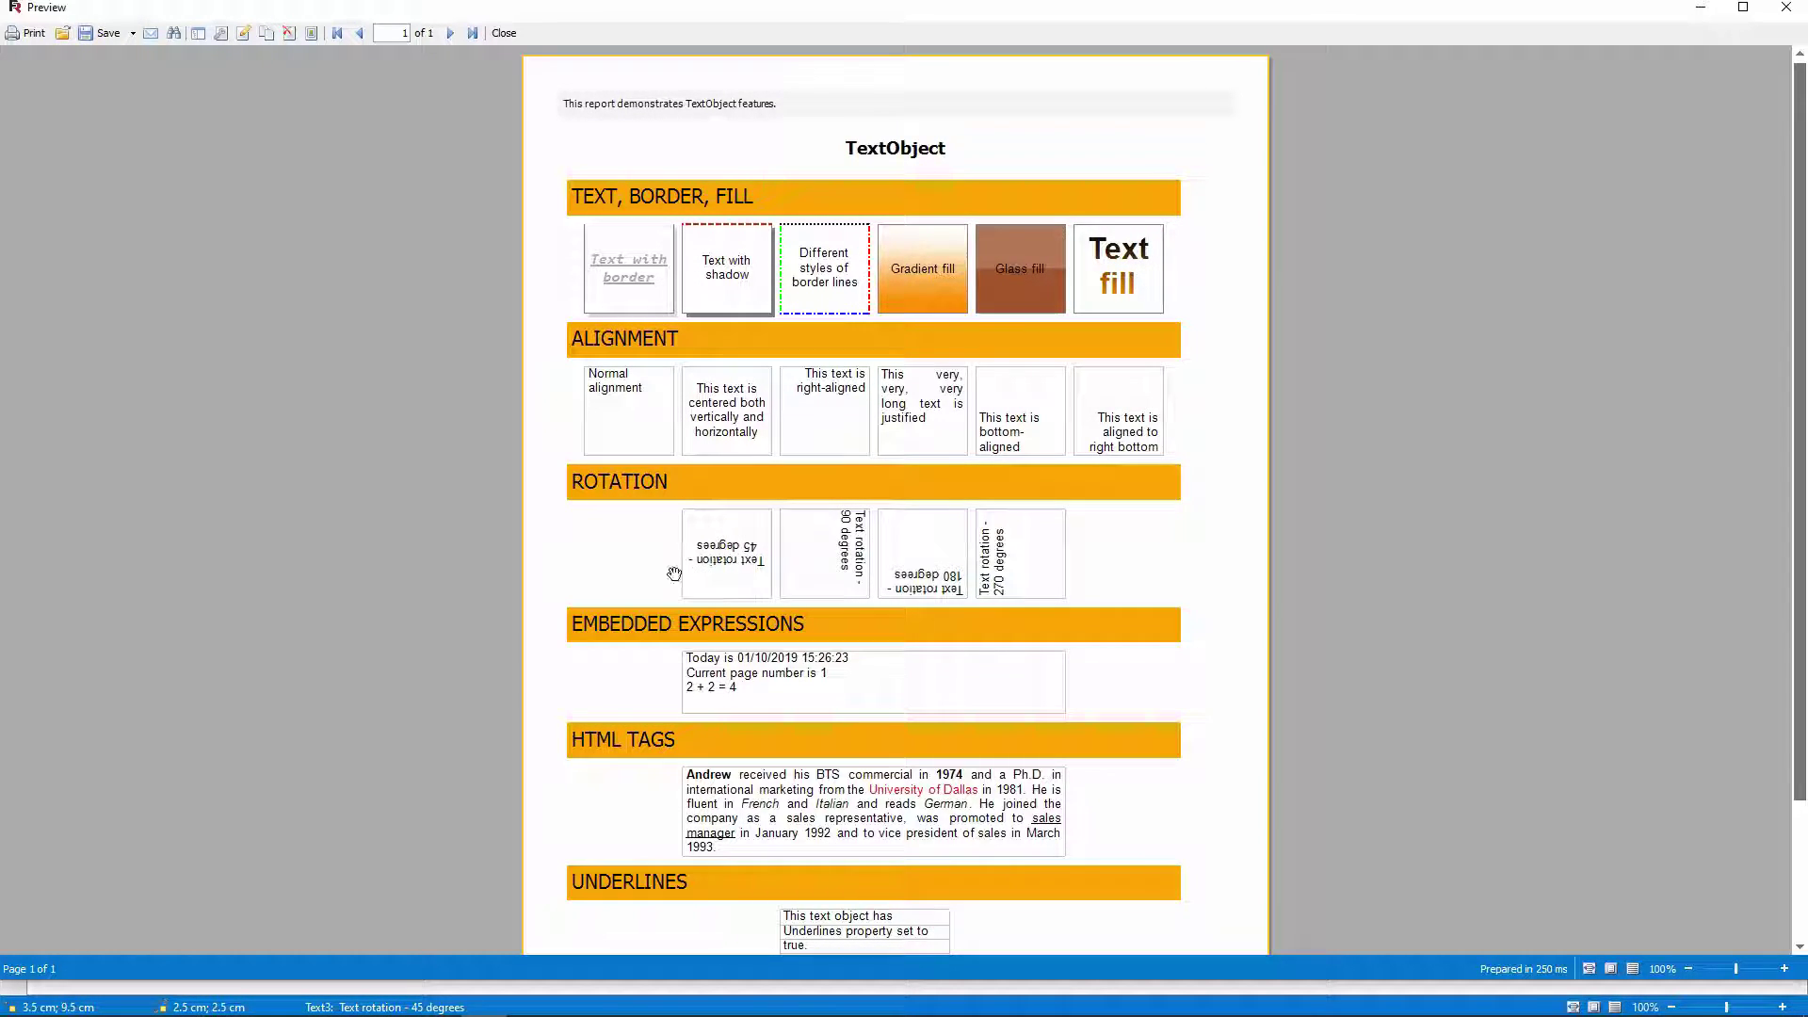
pyautogui.click(1786, 8)
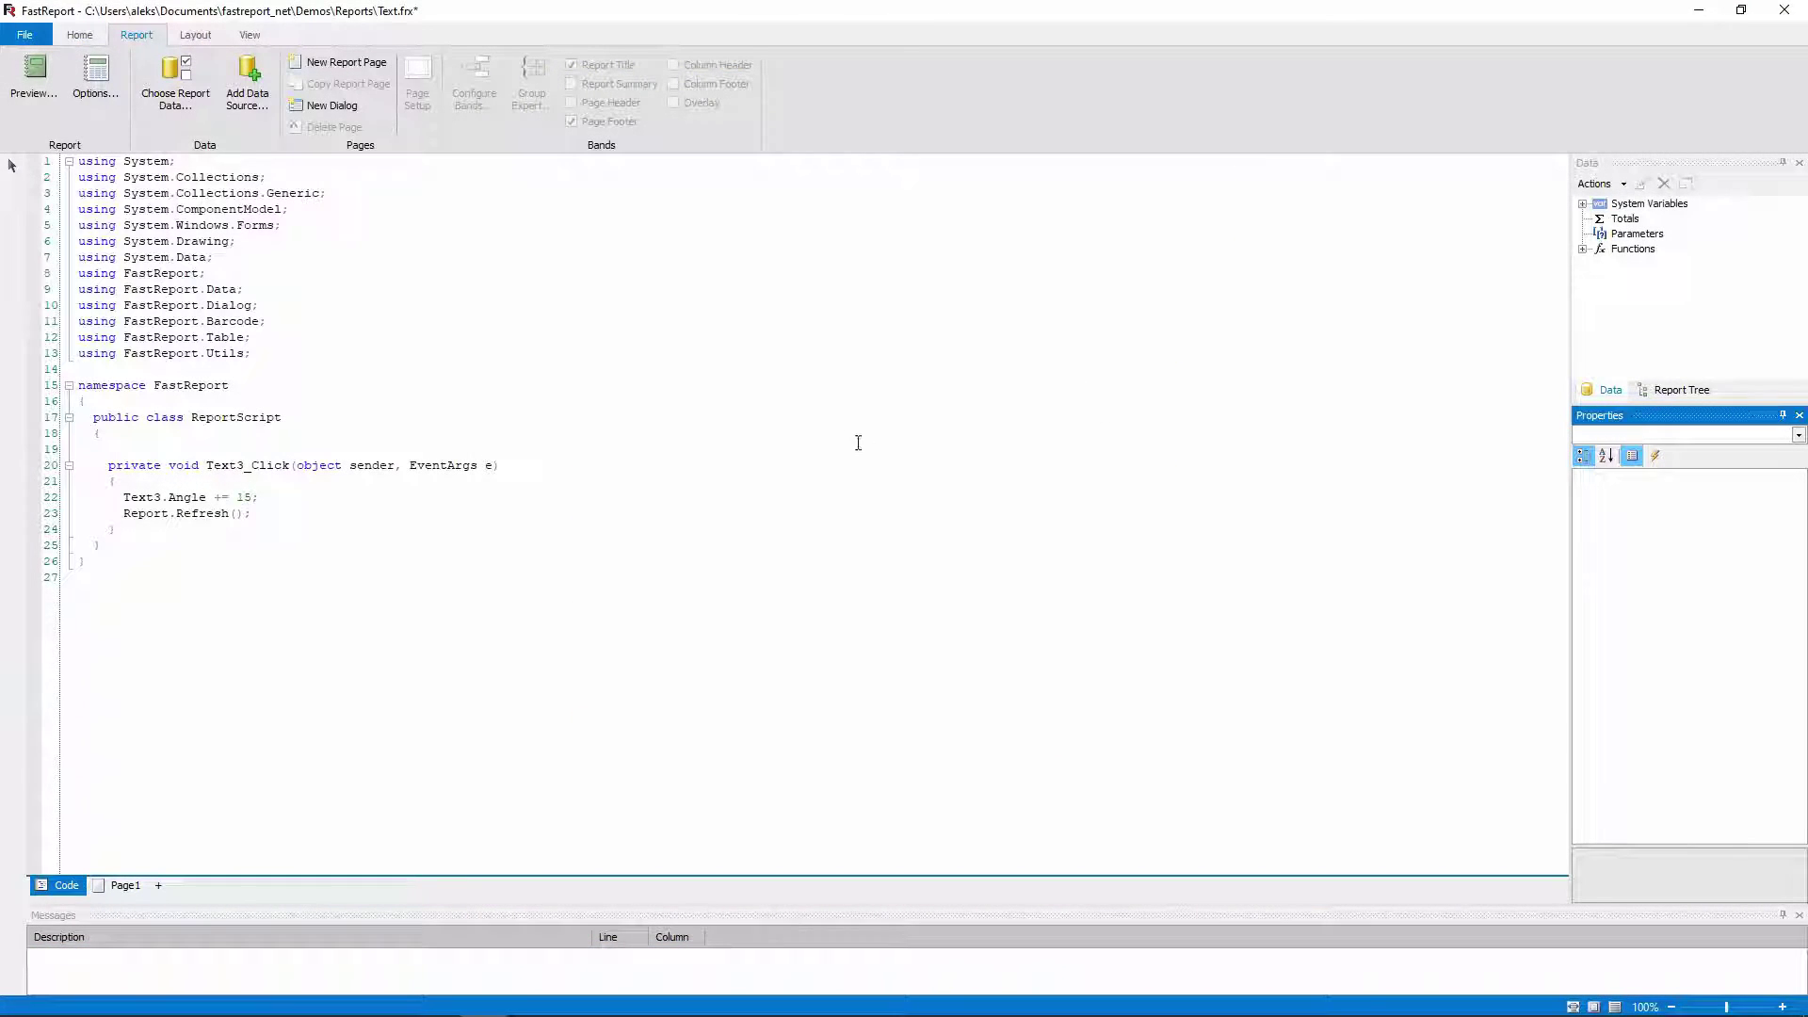
# Step: Examine the system variables and functions available for the embedded expressions text on Page1, and close its text editor without changes
pyautogui.click(122, 885)
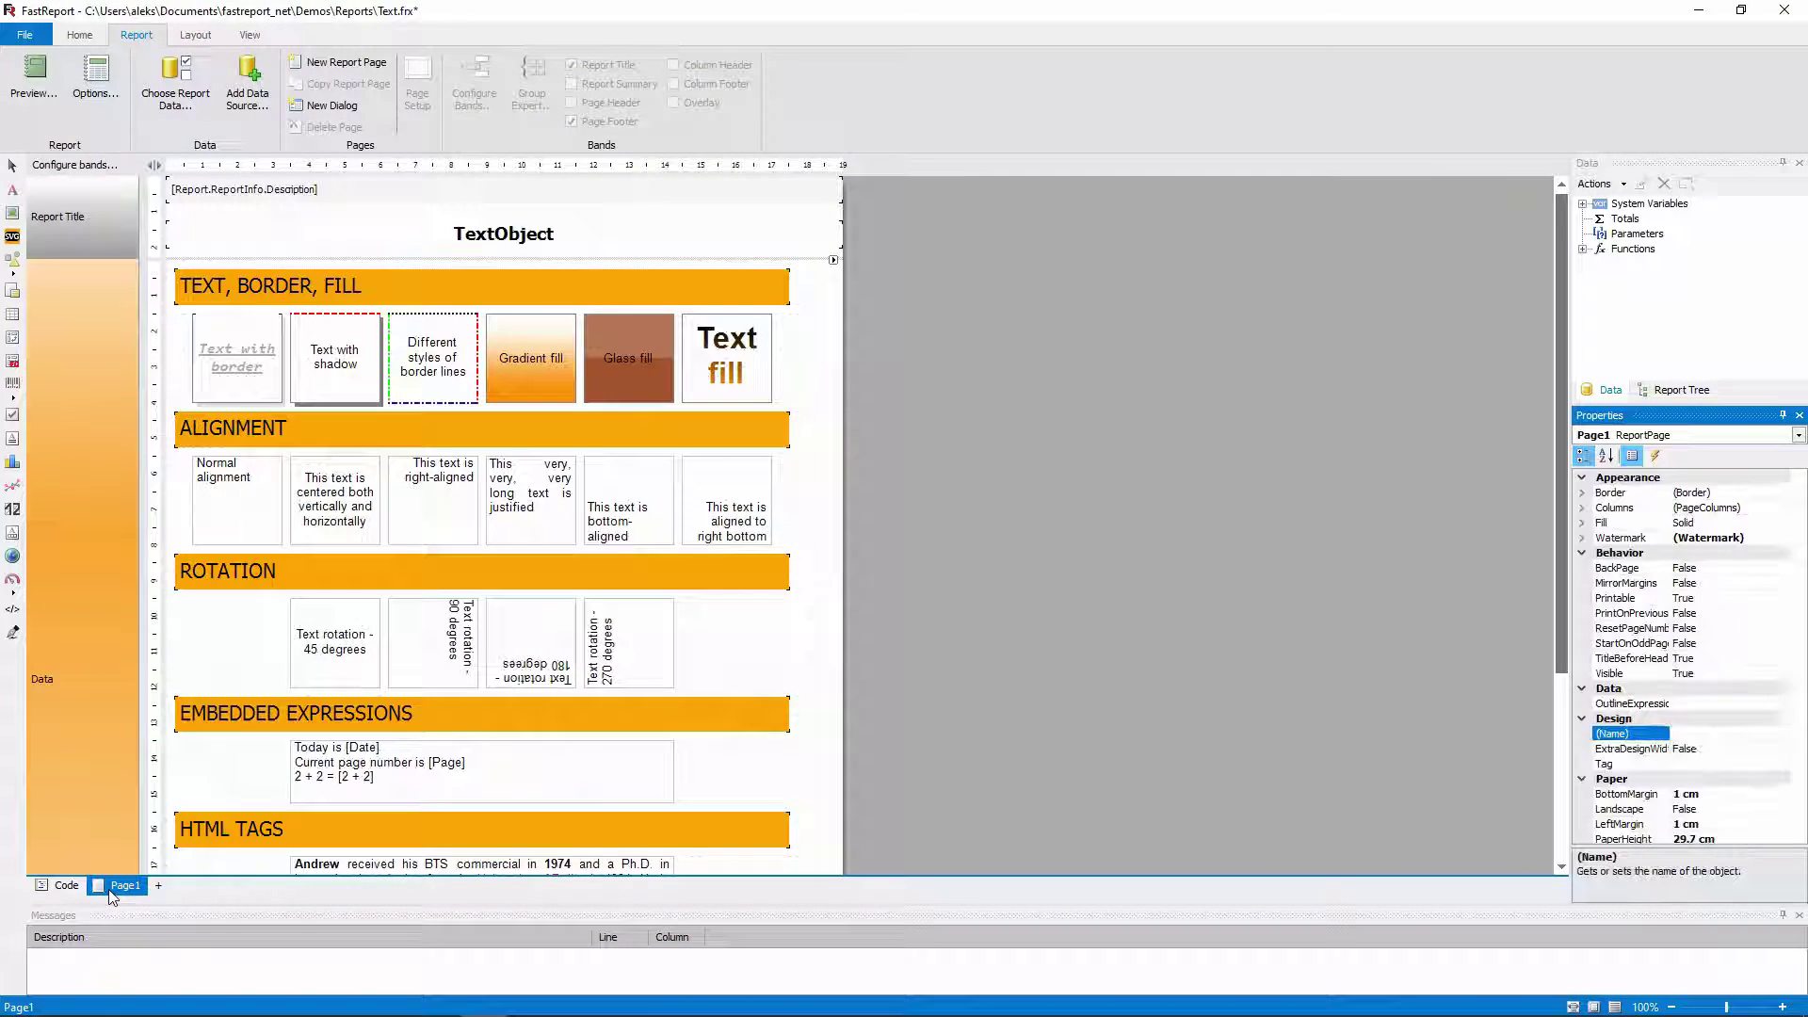
pyautogui.scroll(-2, 234, 685)
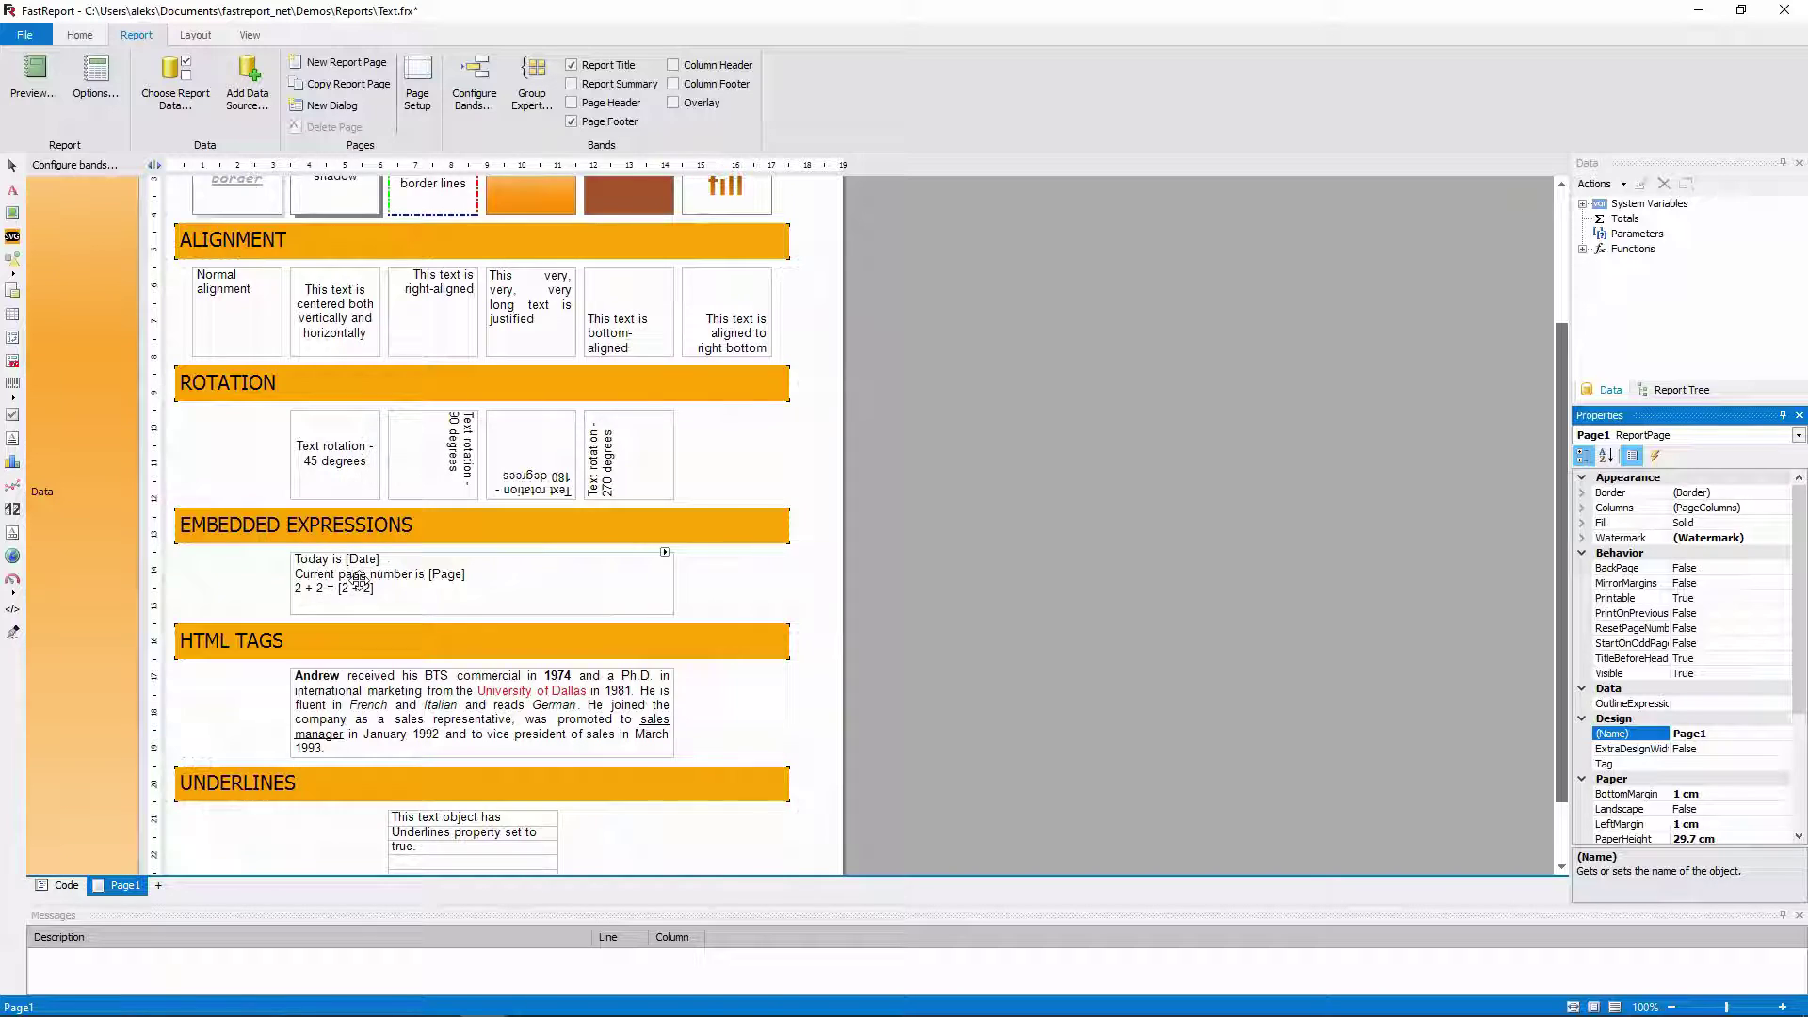
pyautogui.click(388, 591)
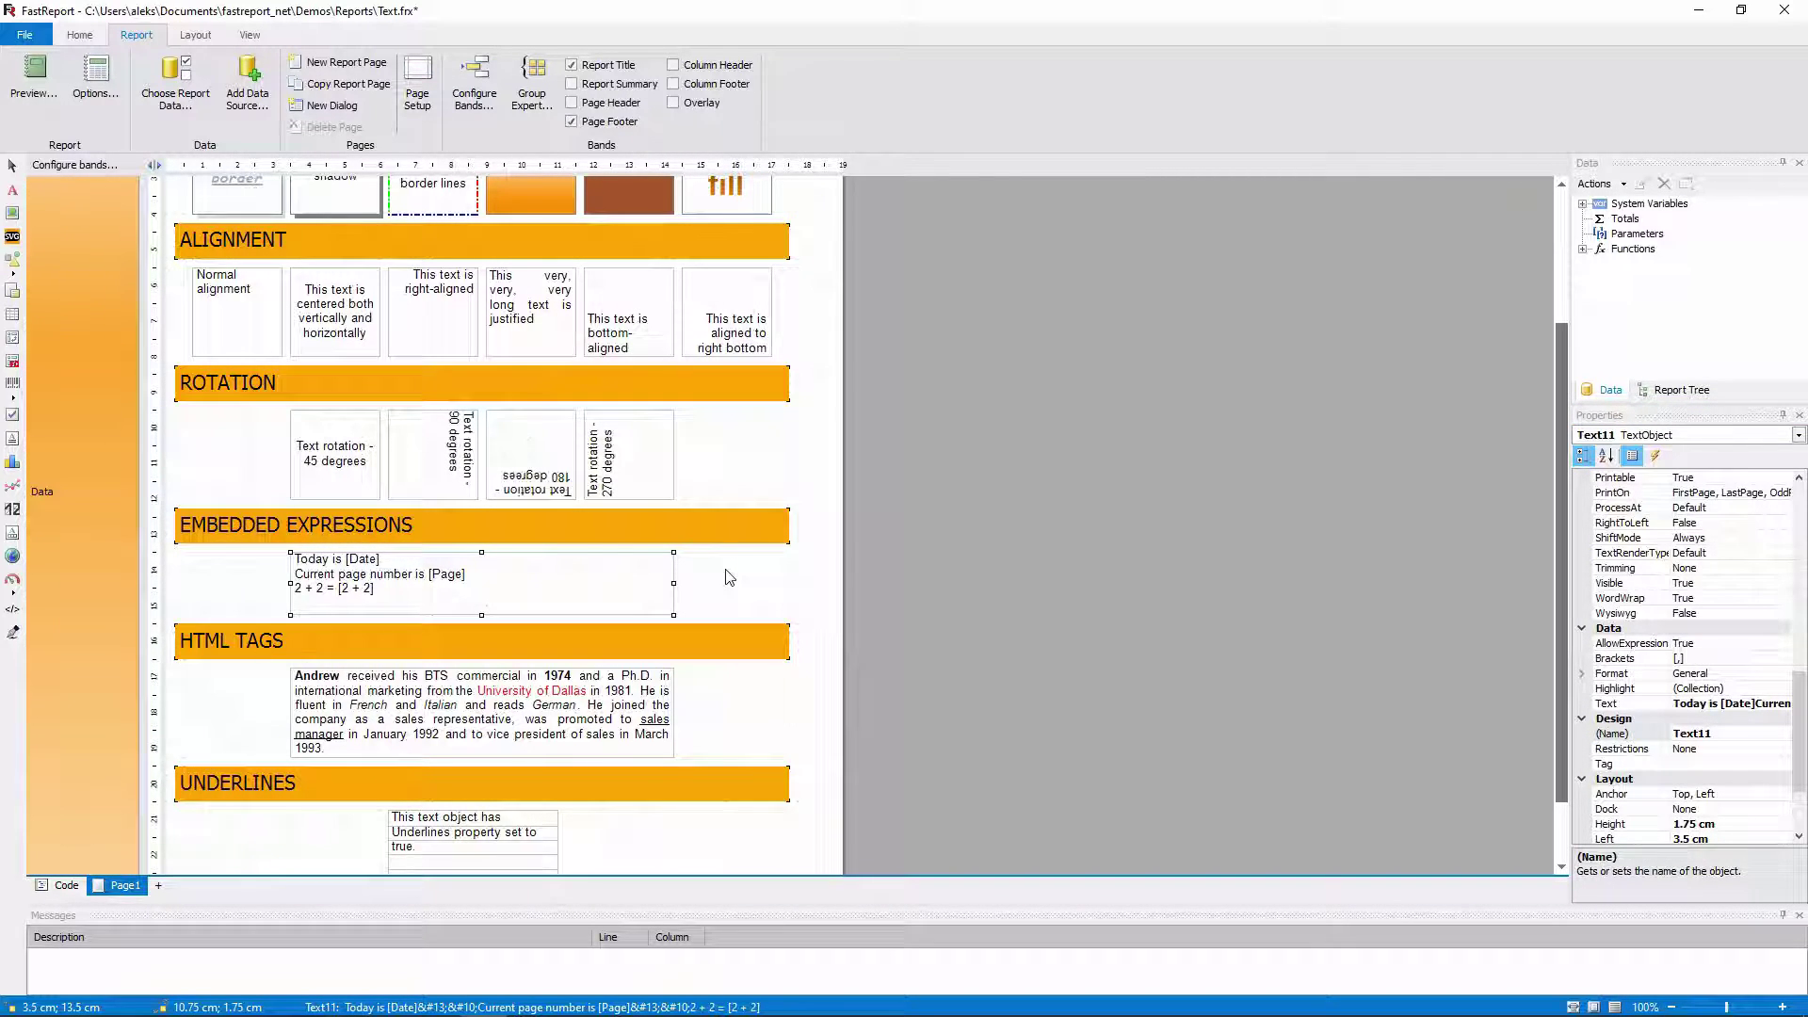
pyautogui.doubleClick(597, 589)
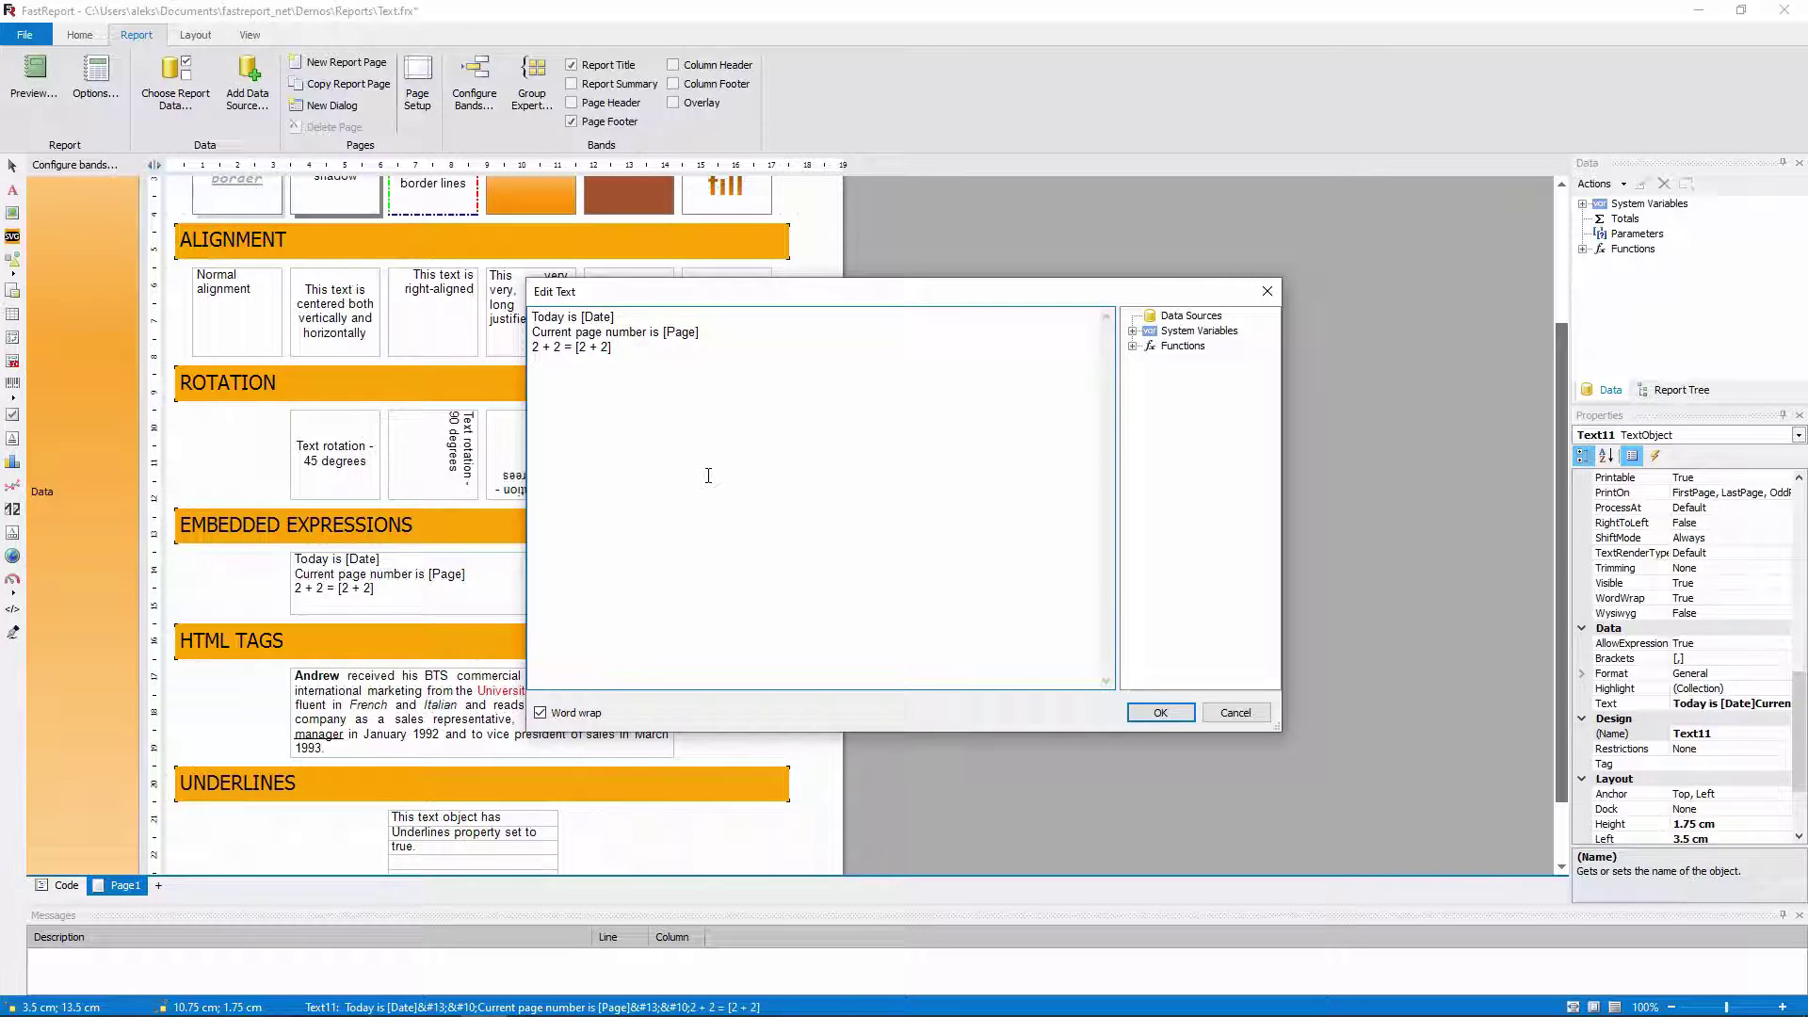
pyautogui.click(1133, 330)
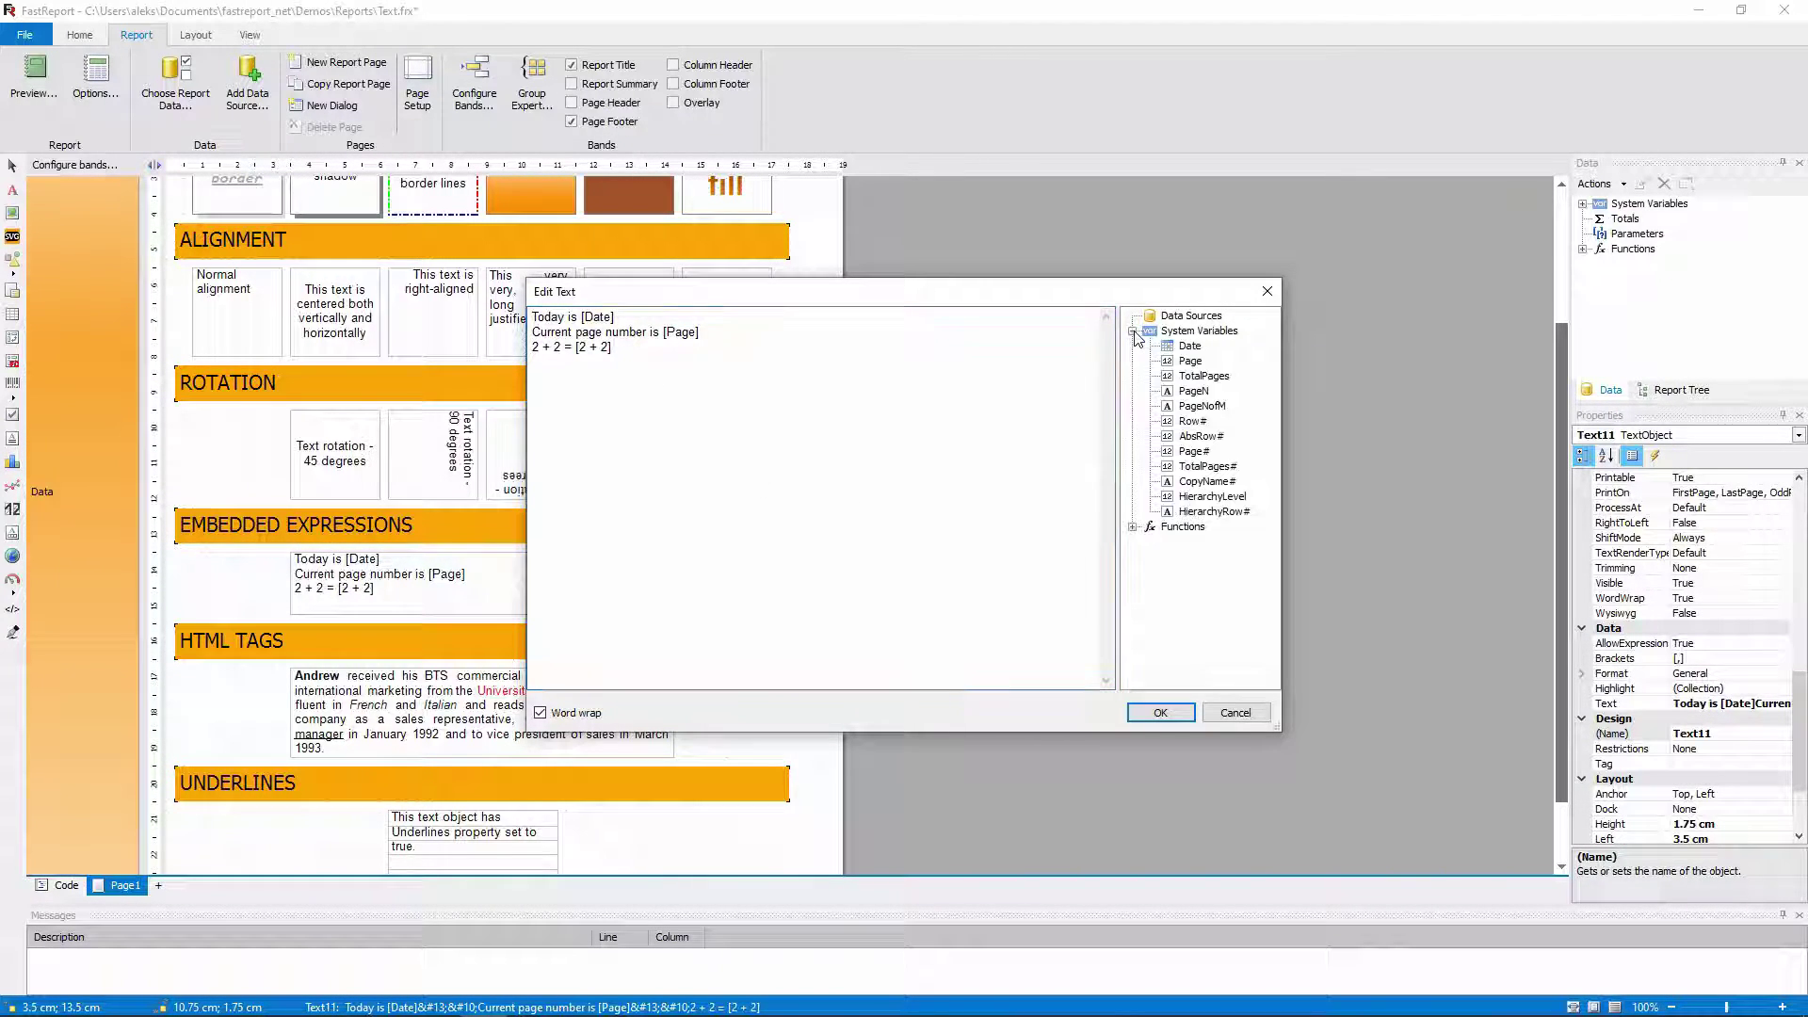
pyautogui.click(1133, 528)
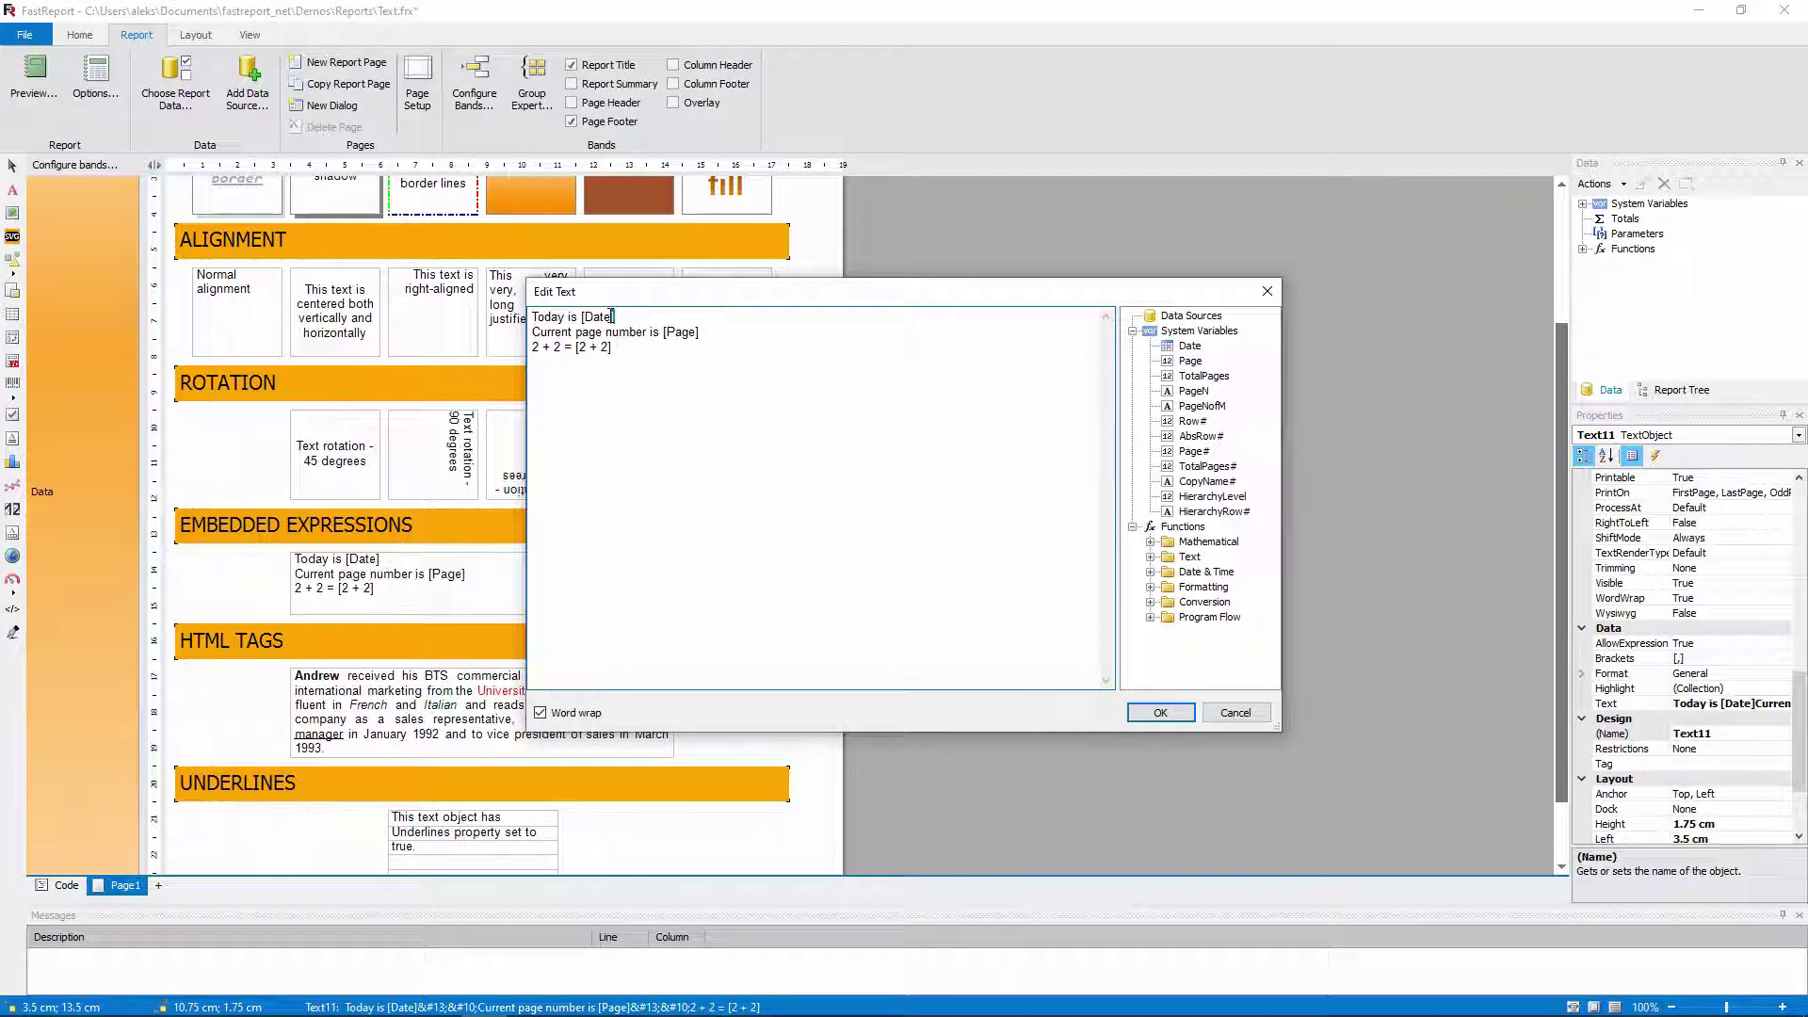
pyautogui.moveTo(586, 317); pyautogui.dragTo(582, 317)
pyautogui.click(1268, 291)
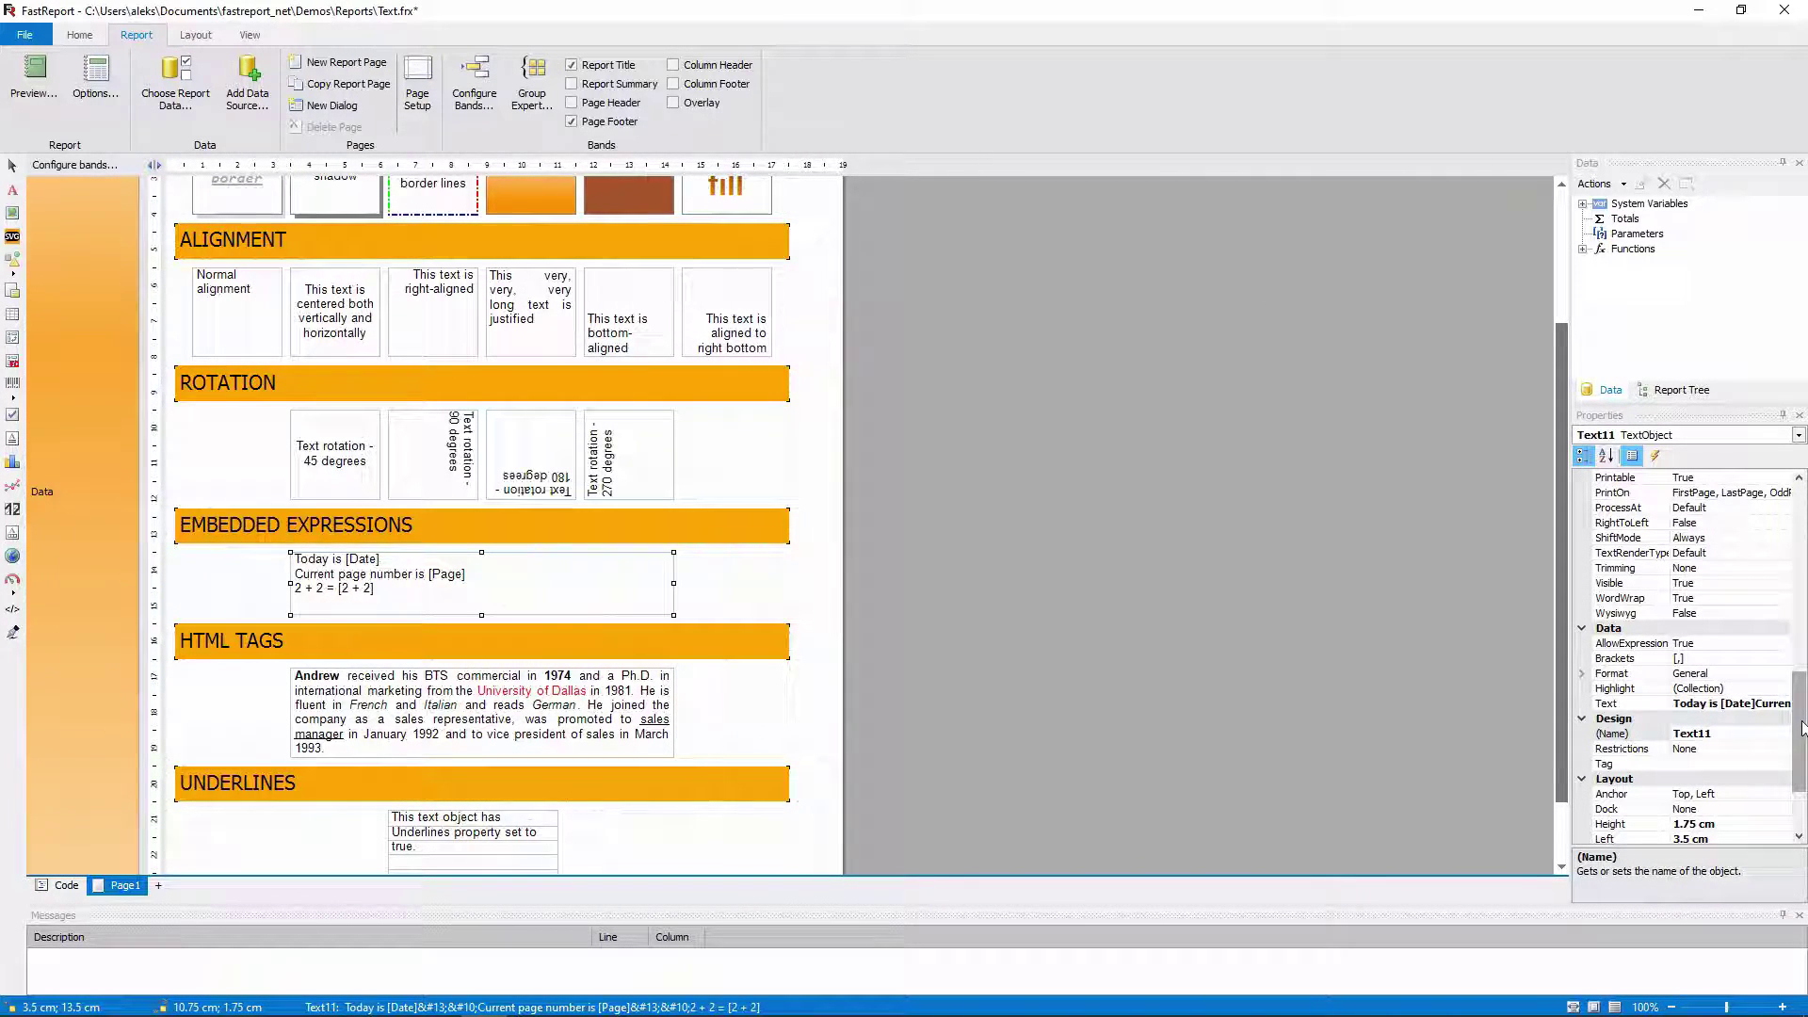
# Step: Set AllowExpressions to False for the embedded expressions text object and preview the report
pyautogui.moveTo(1800, 742); pyautogui.dragTo(1806, 779)
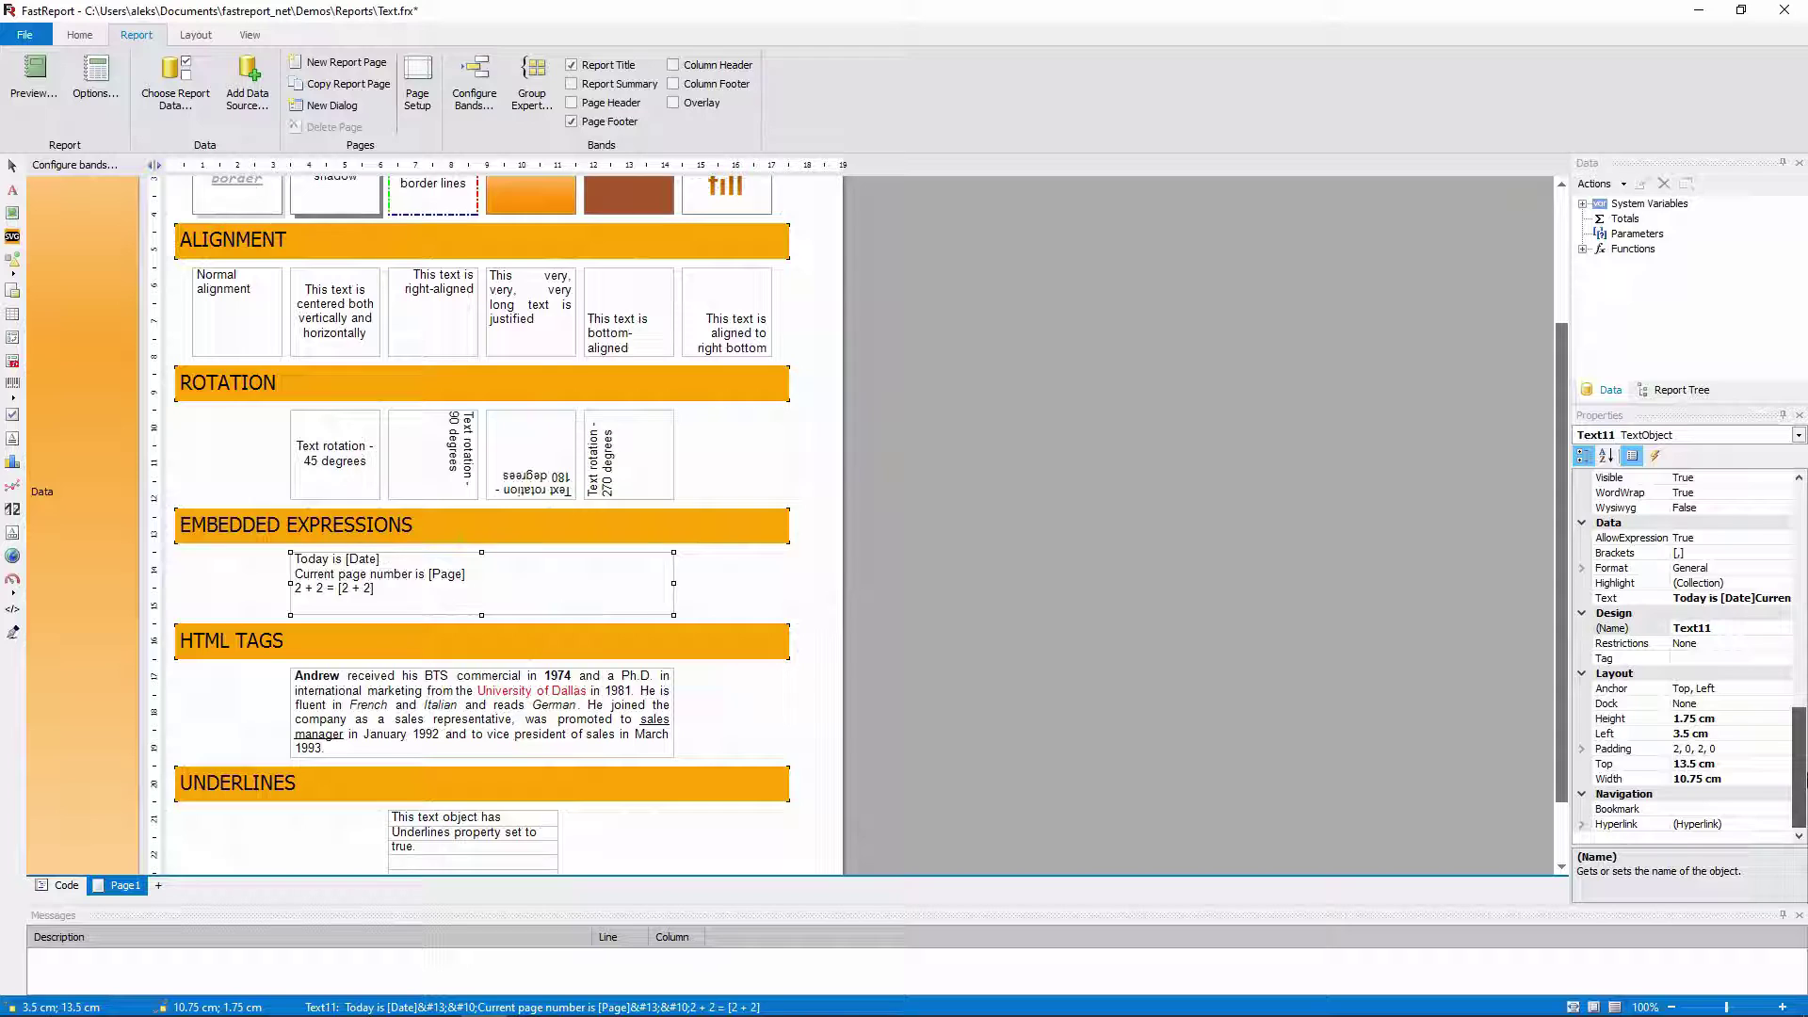
pyautogui.doubleClick(1630, 538)
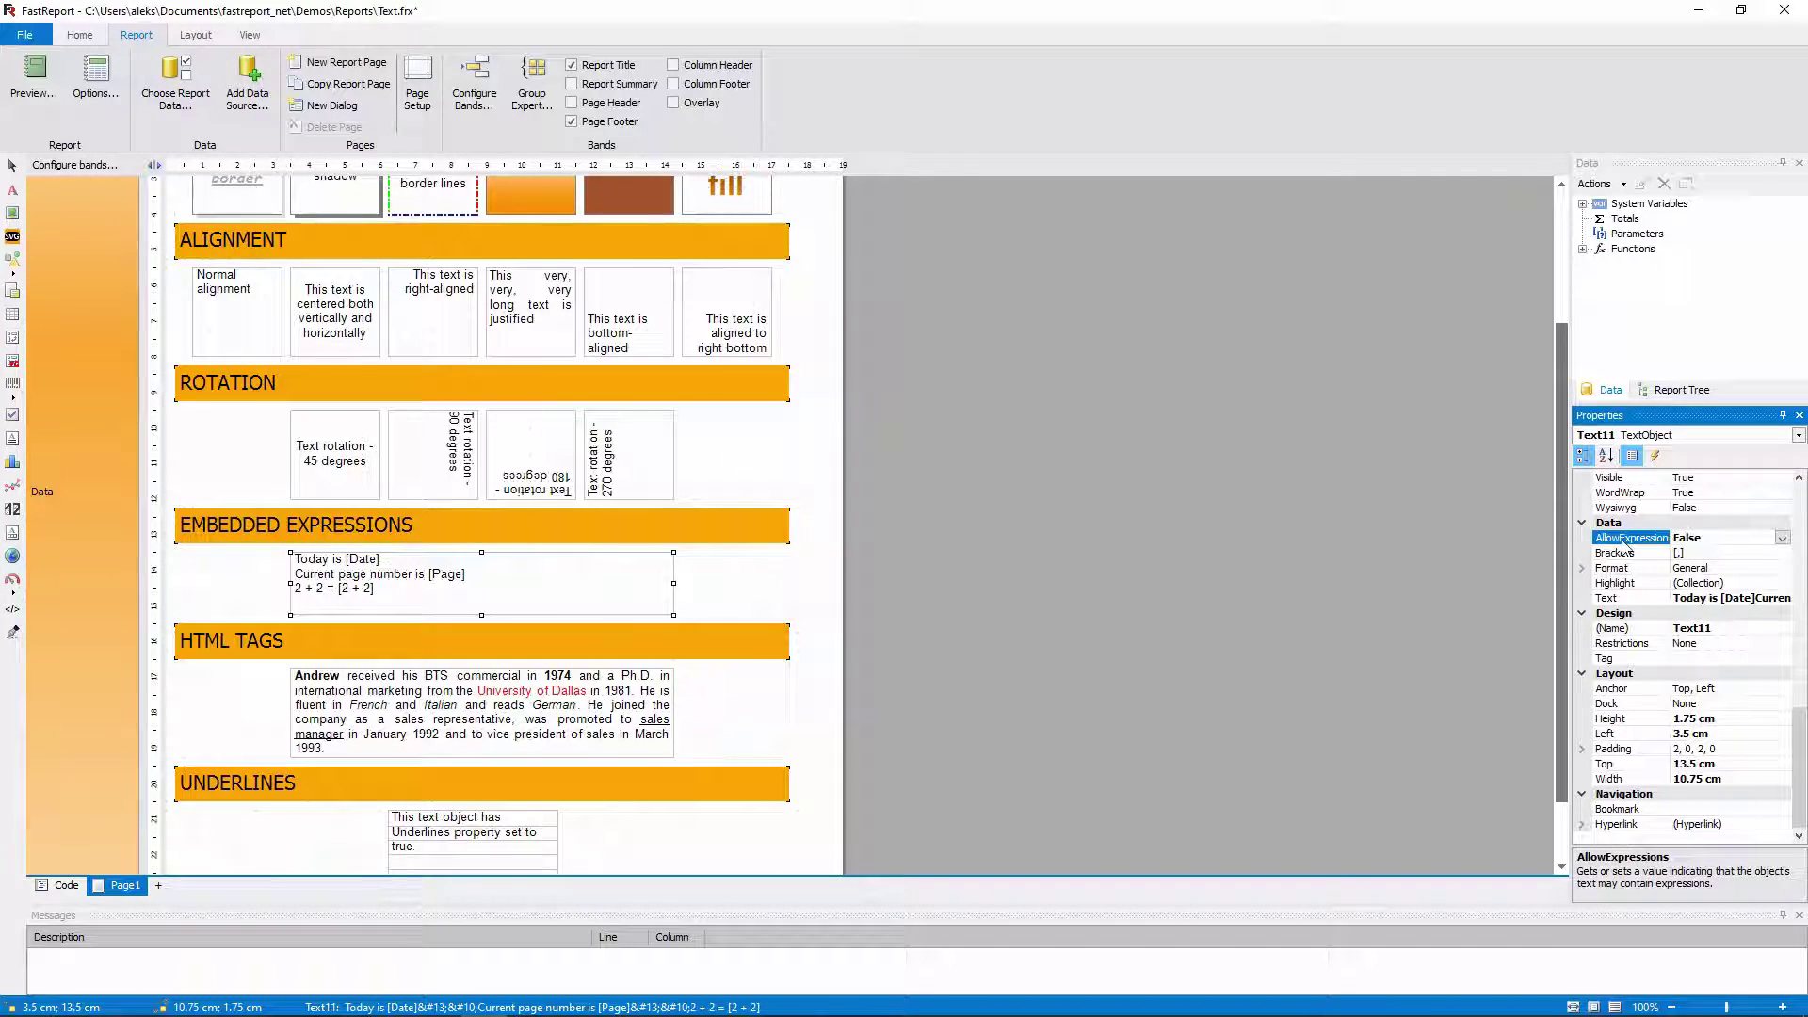
pyautogui.click(36, 80)
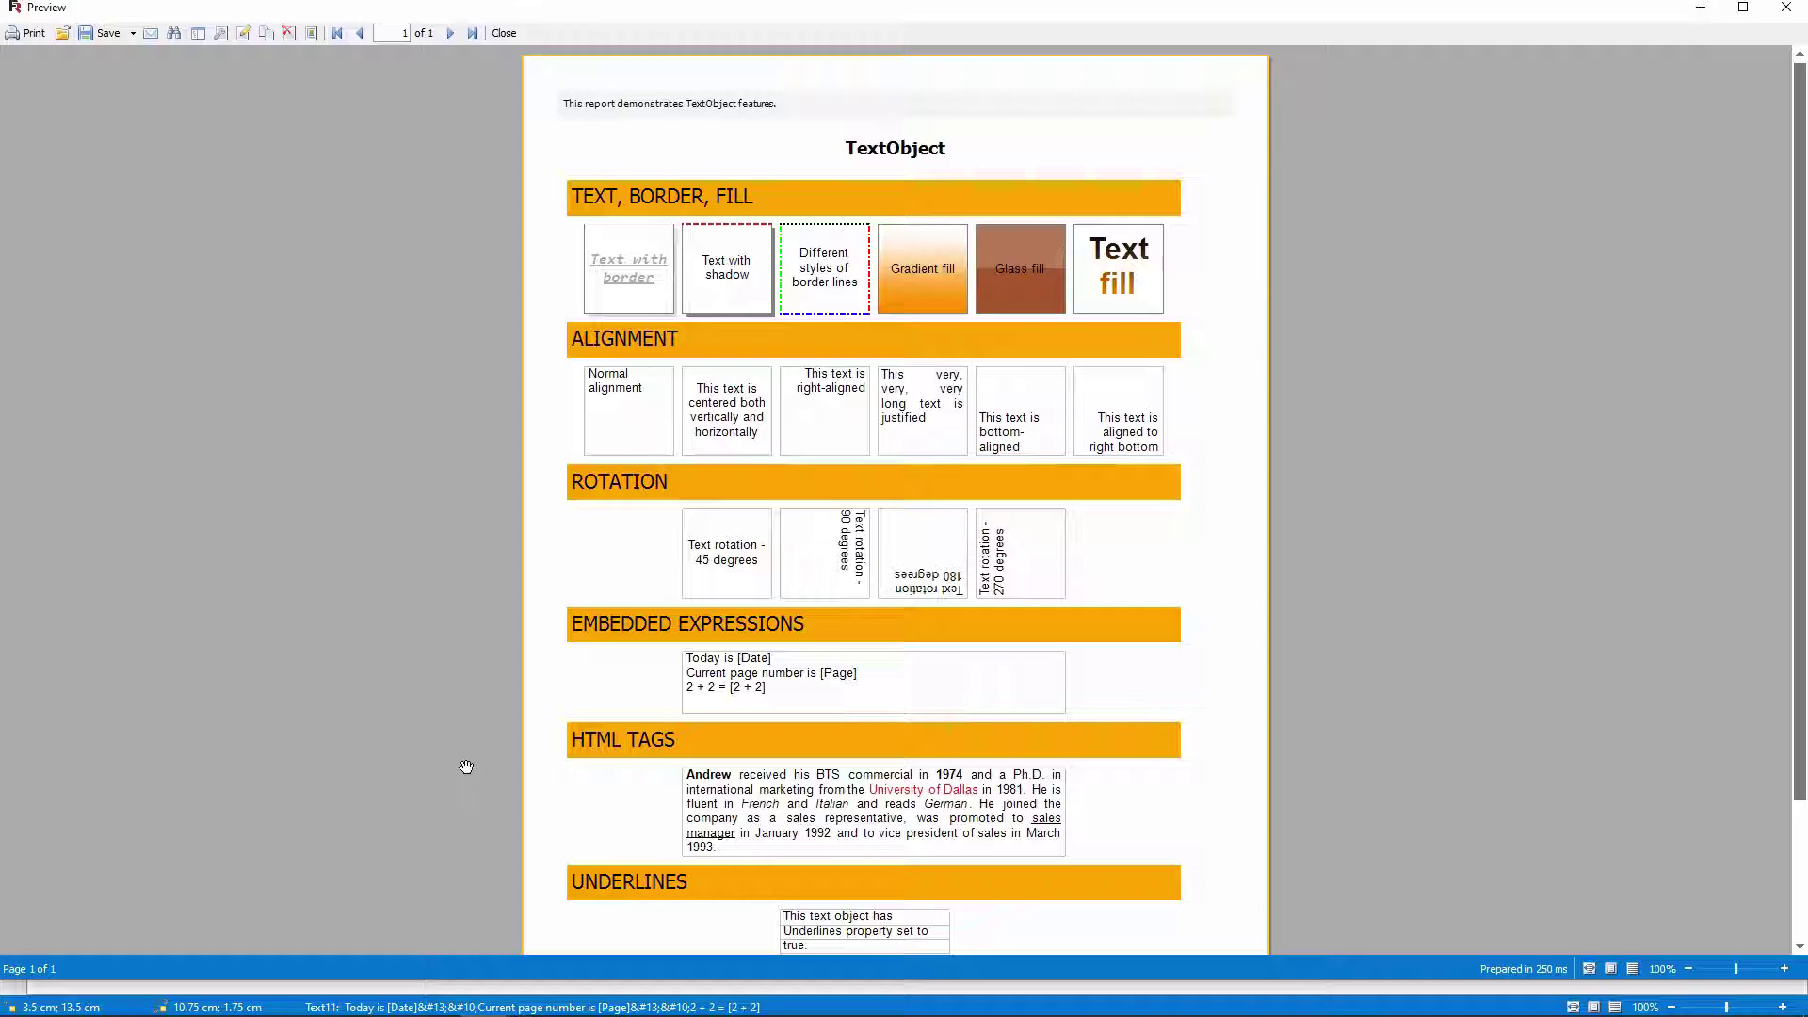
# Step: Check the unevaluated expressions in the preview, close it, and set AllowExpressions back to True for the embedded expressions text object
pyautogui.moveTo(466, 767); pyautogui.dragTo(430, 598)
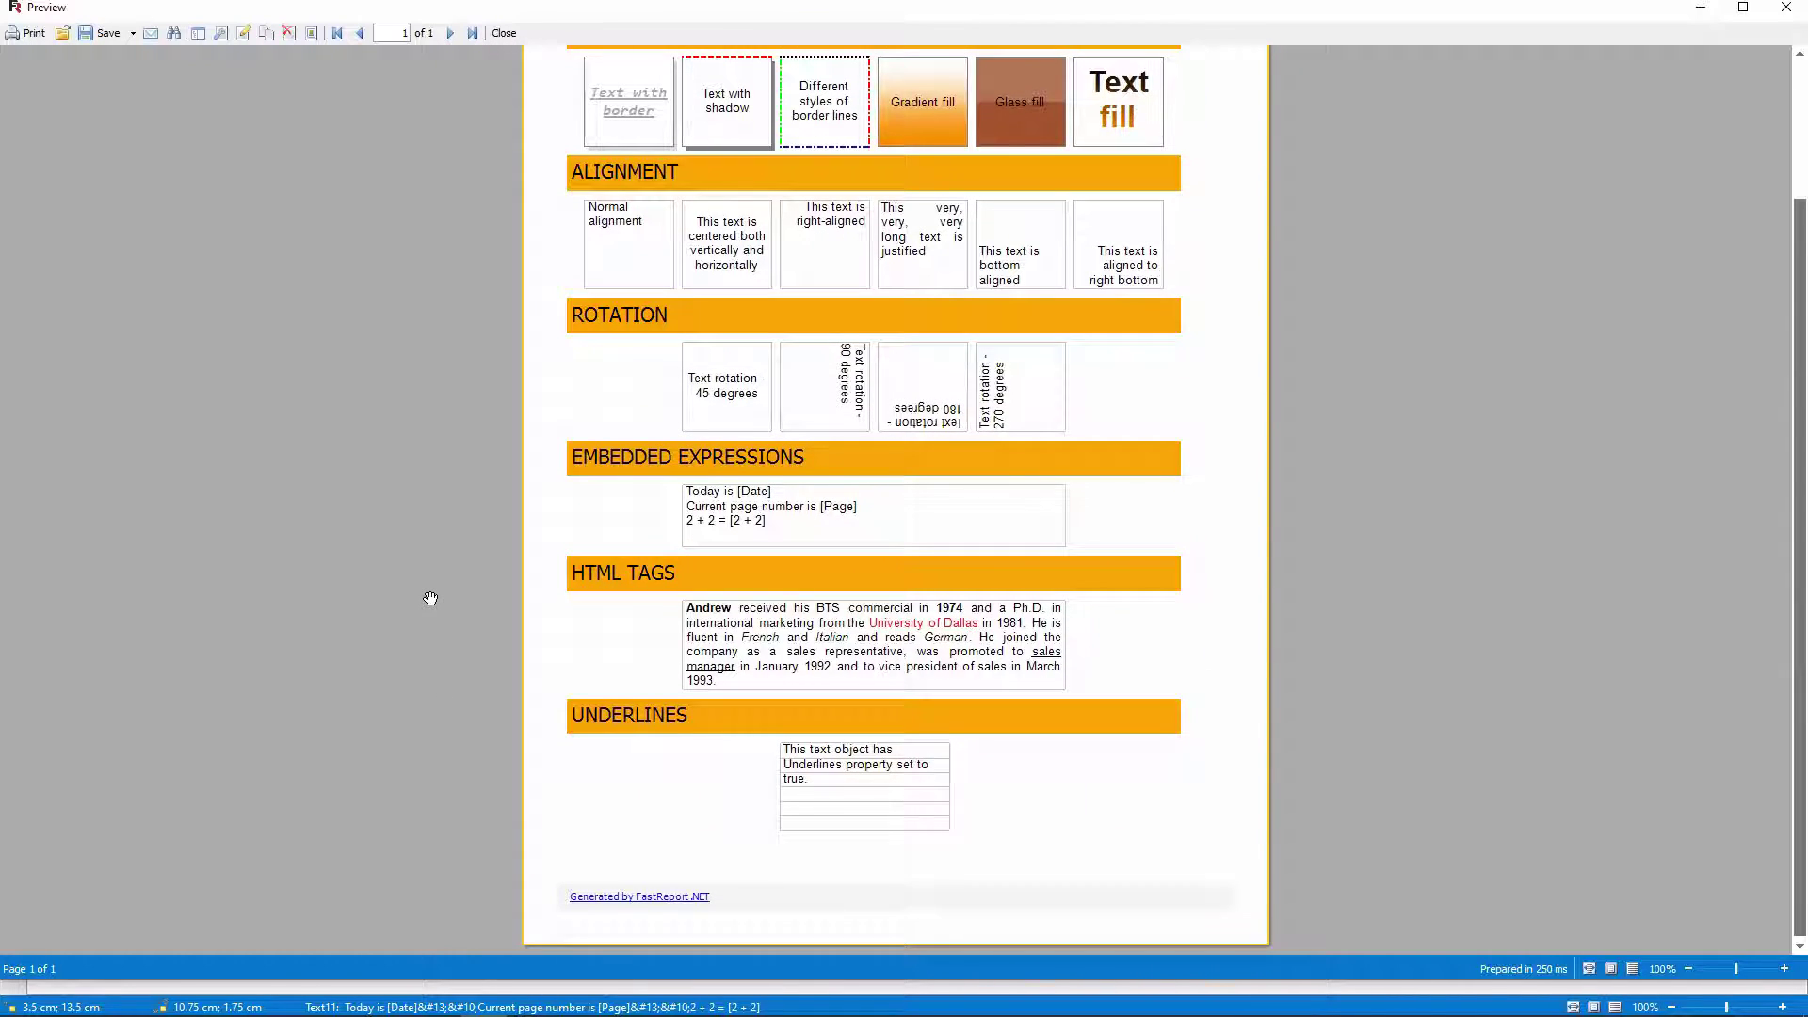
pyautogui.press('Escape')
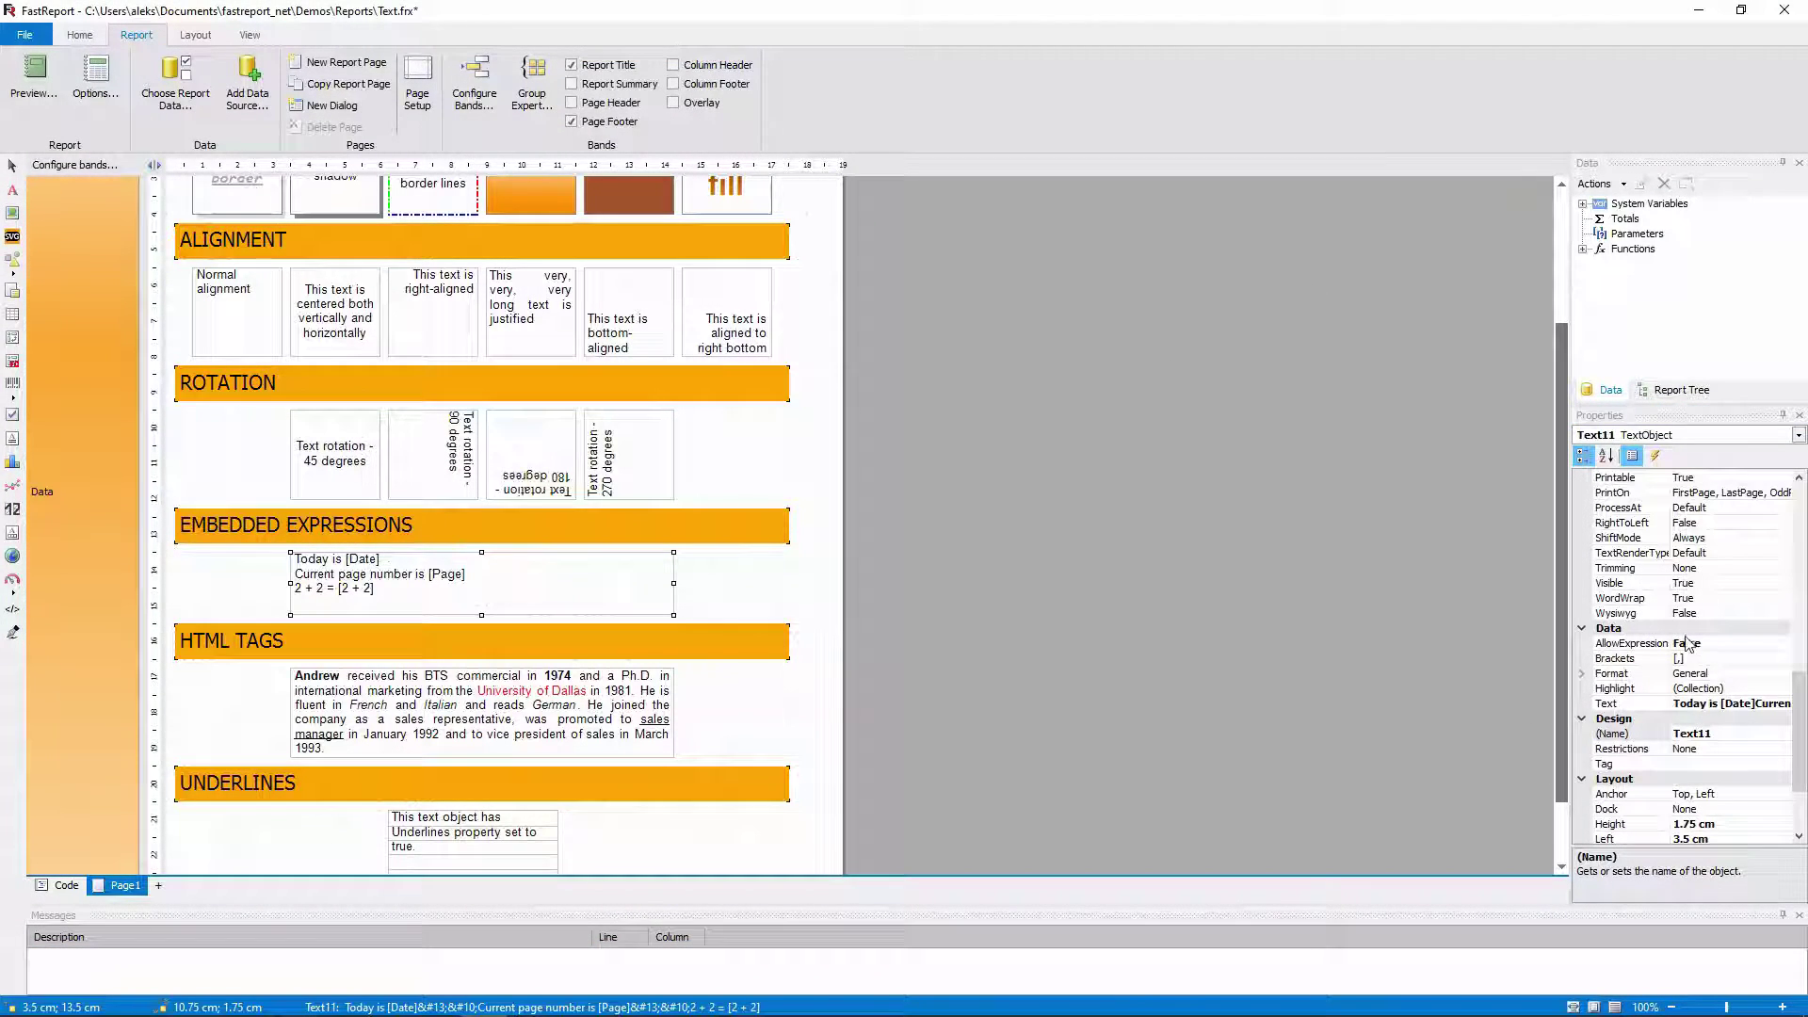
pyautogui.click(1631, 643)
pyautogui.doubleClick(1631, 643)
# Step: Set Brackets to {,} for the embedded expressions text object and reinsert the Date system variable after "Today is"
pyautogui.click(1700, 658)
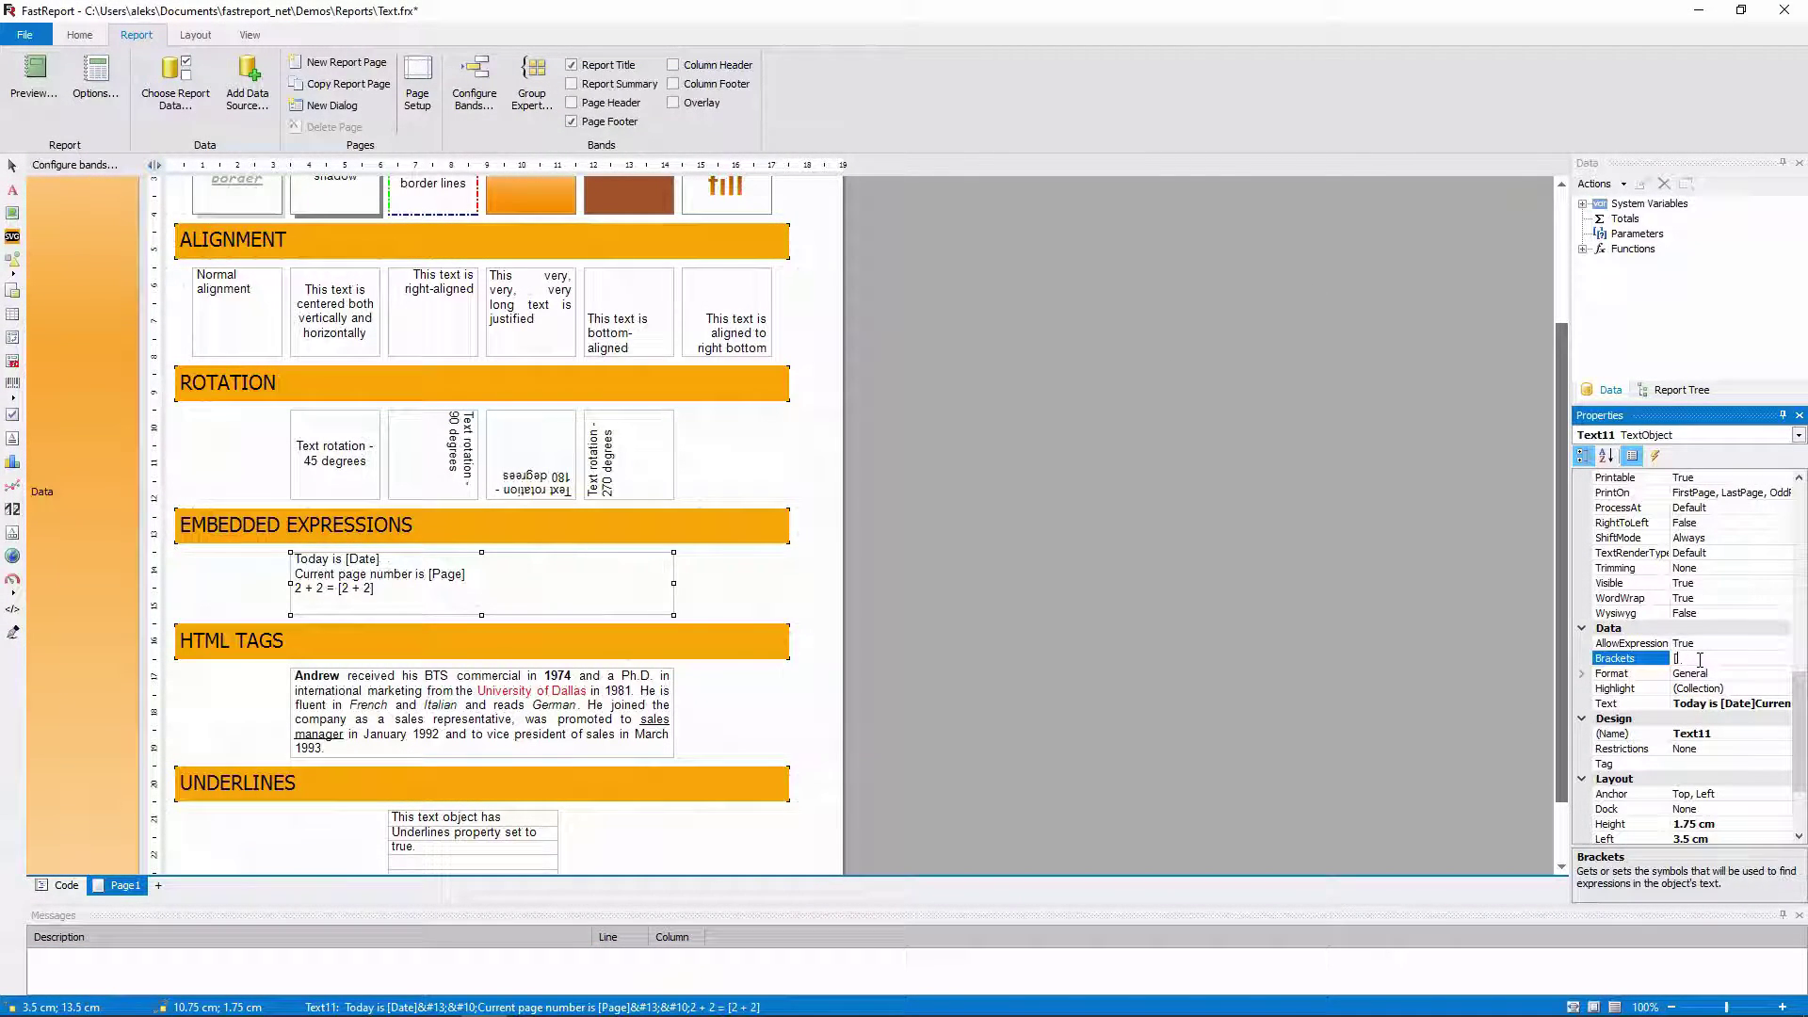
pyautogui.doubleClick(447, 610)
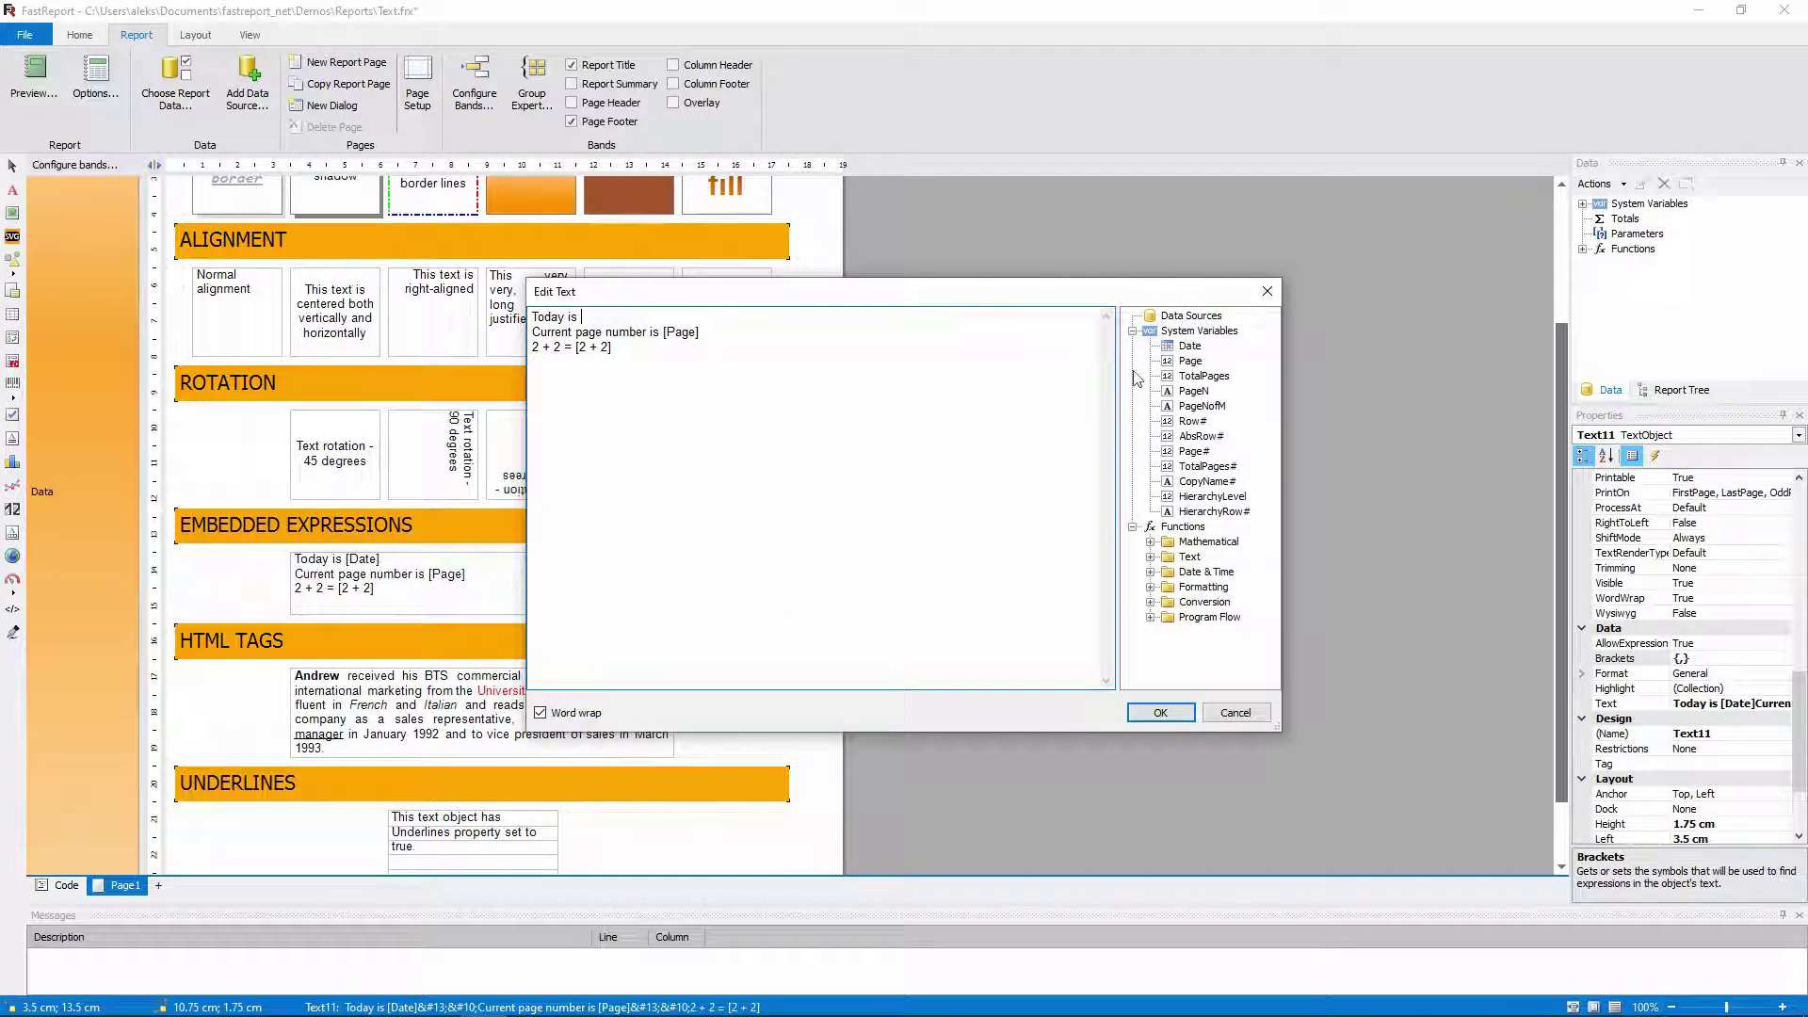
pyautogui.moveTo(1188, 347); pyautogui.dragTo(642, 323)
pyautogui.click(1157, 716)
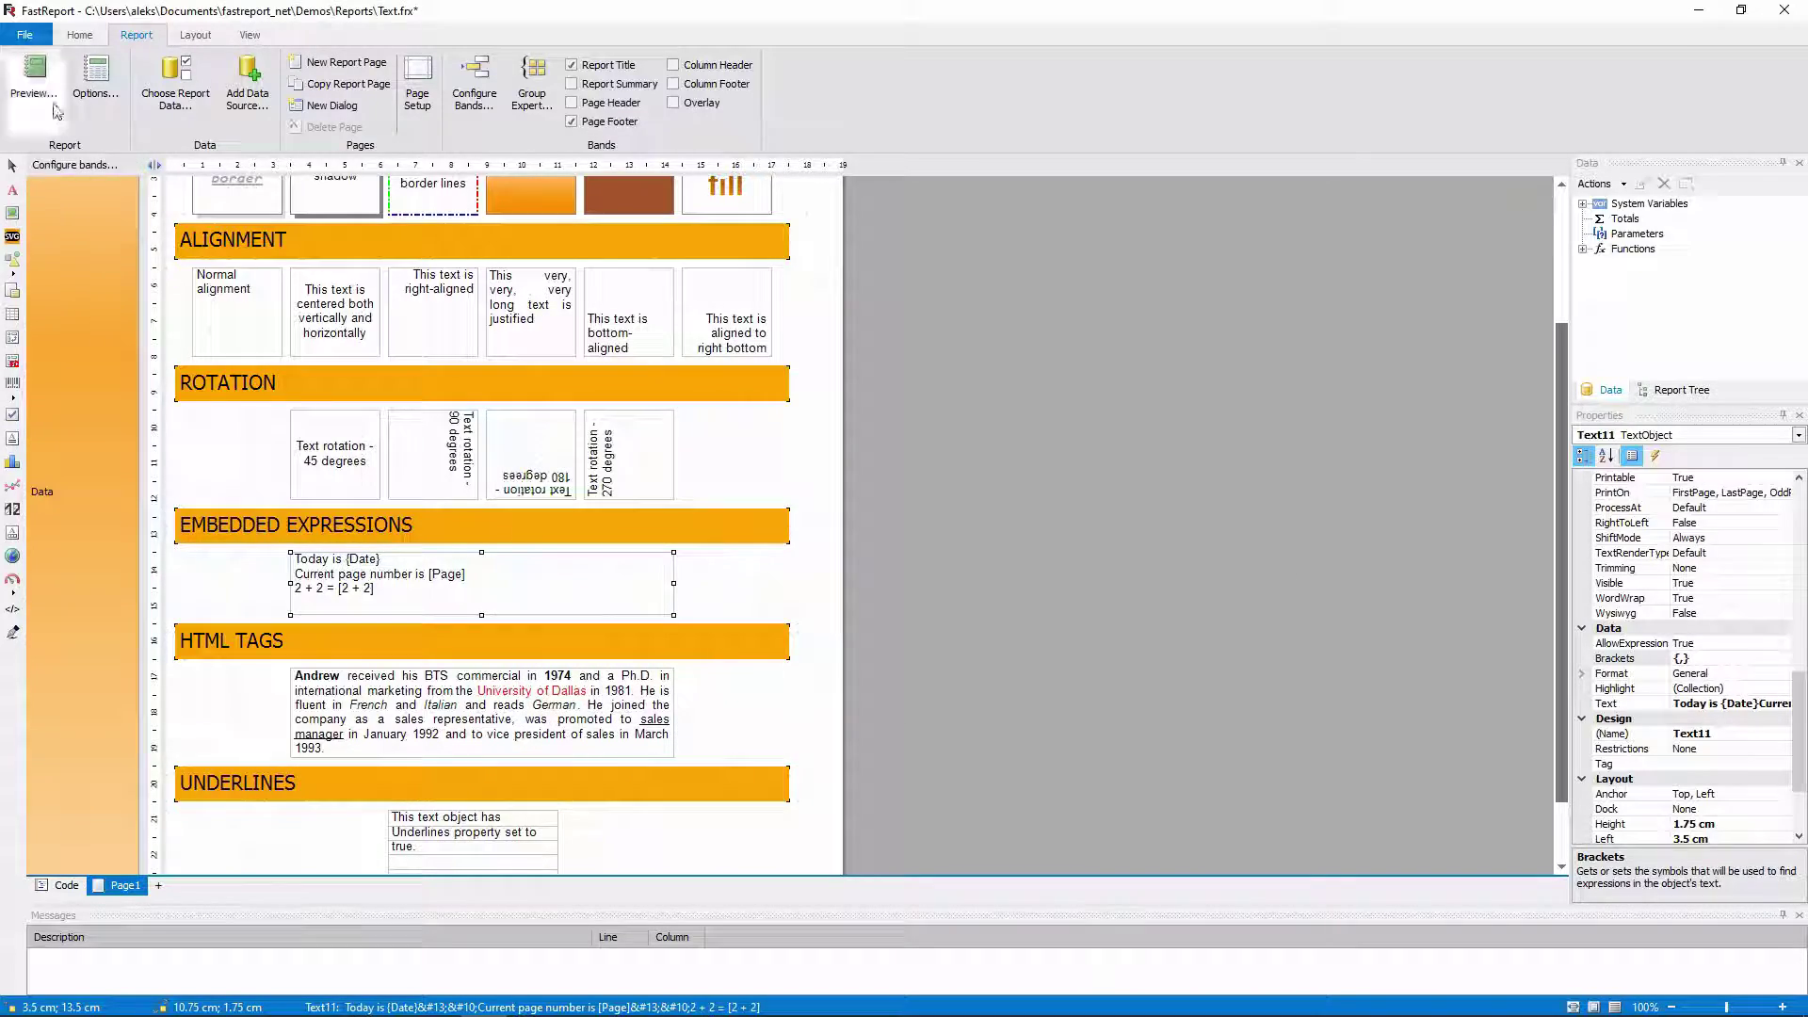
# Step: Preview the report with the {Date} expression, close the preview, and reselect the embedded expressions text object
pyautogui.click(35, 77)
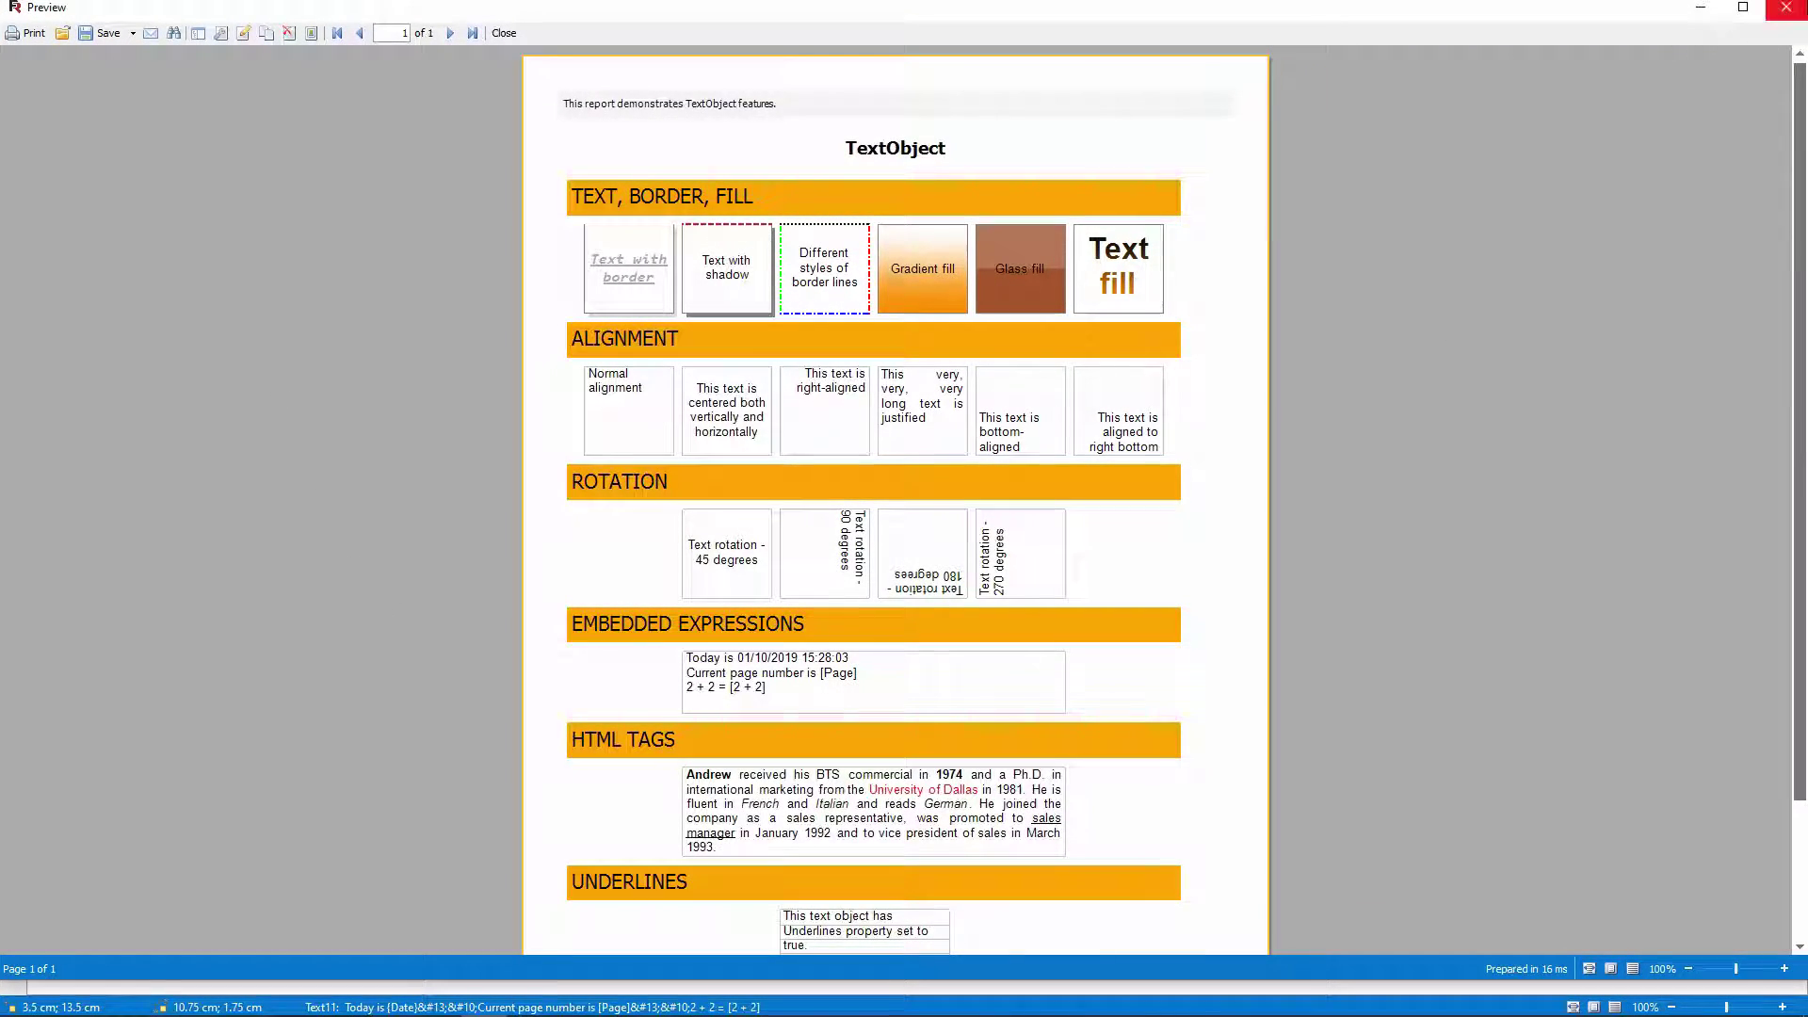
pyautogui.press('Escape')
pyautogui.click(663, 586)
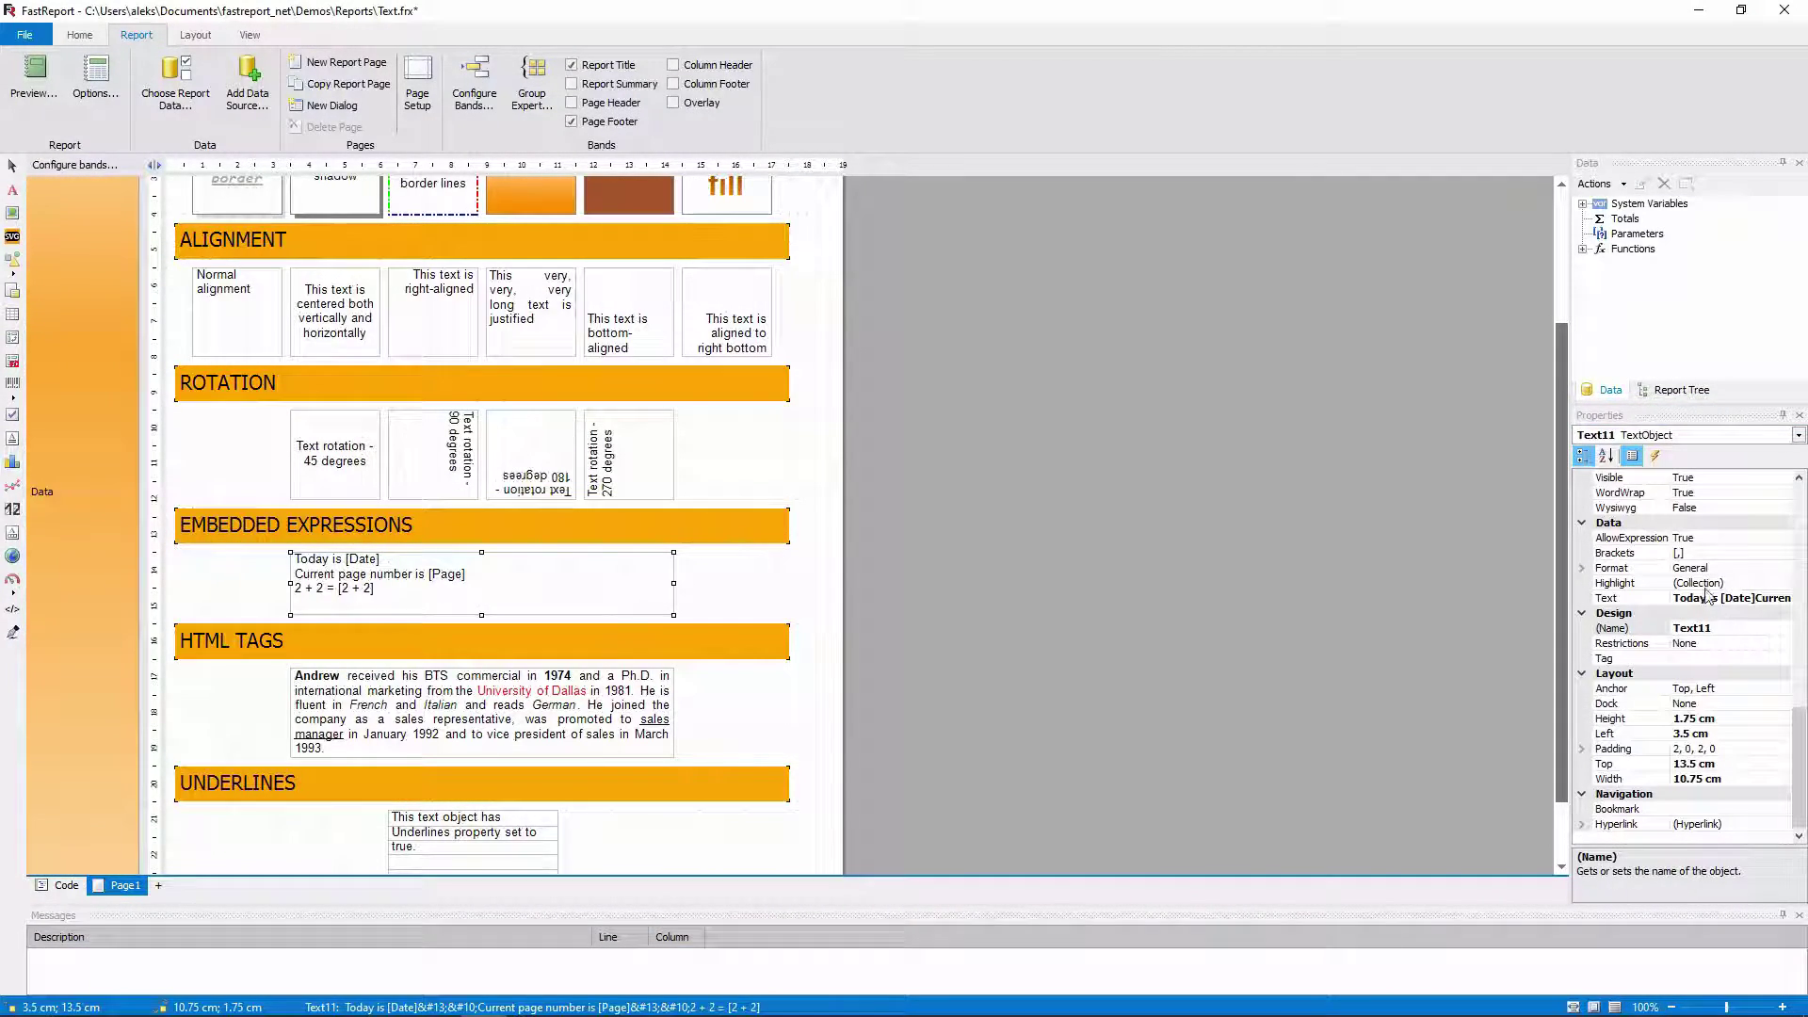
# Step: Add a "Tomorrow is" line below the "Today is" line and insert the AddDays date function in it
pyautogui.doubleClick(573, 603)
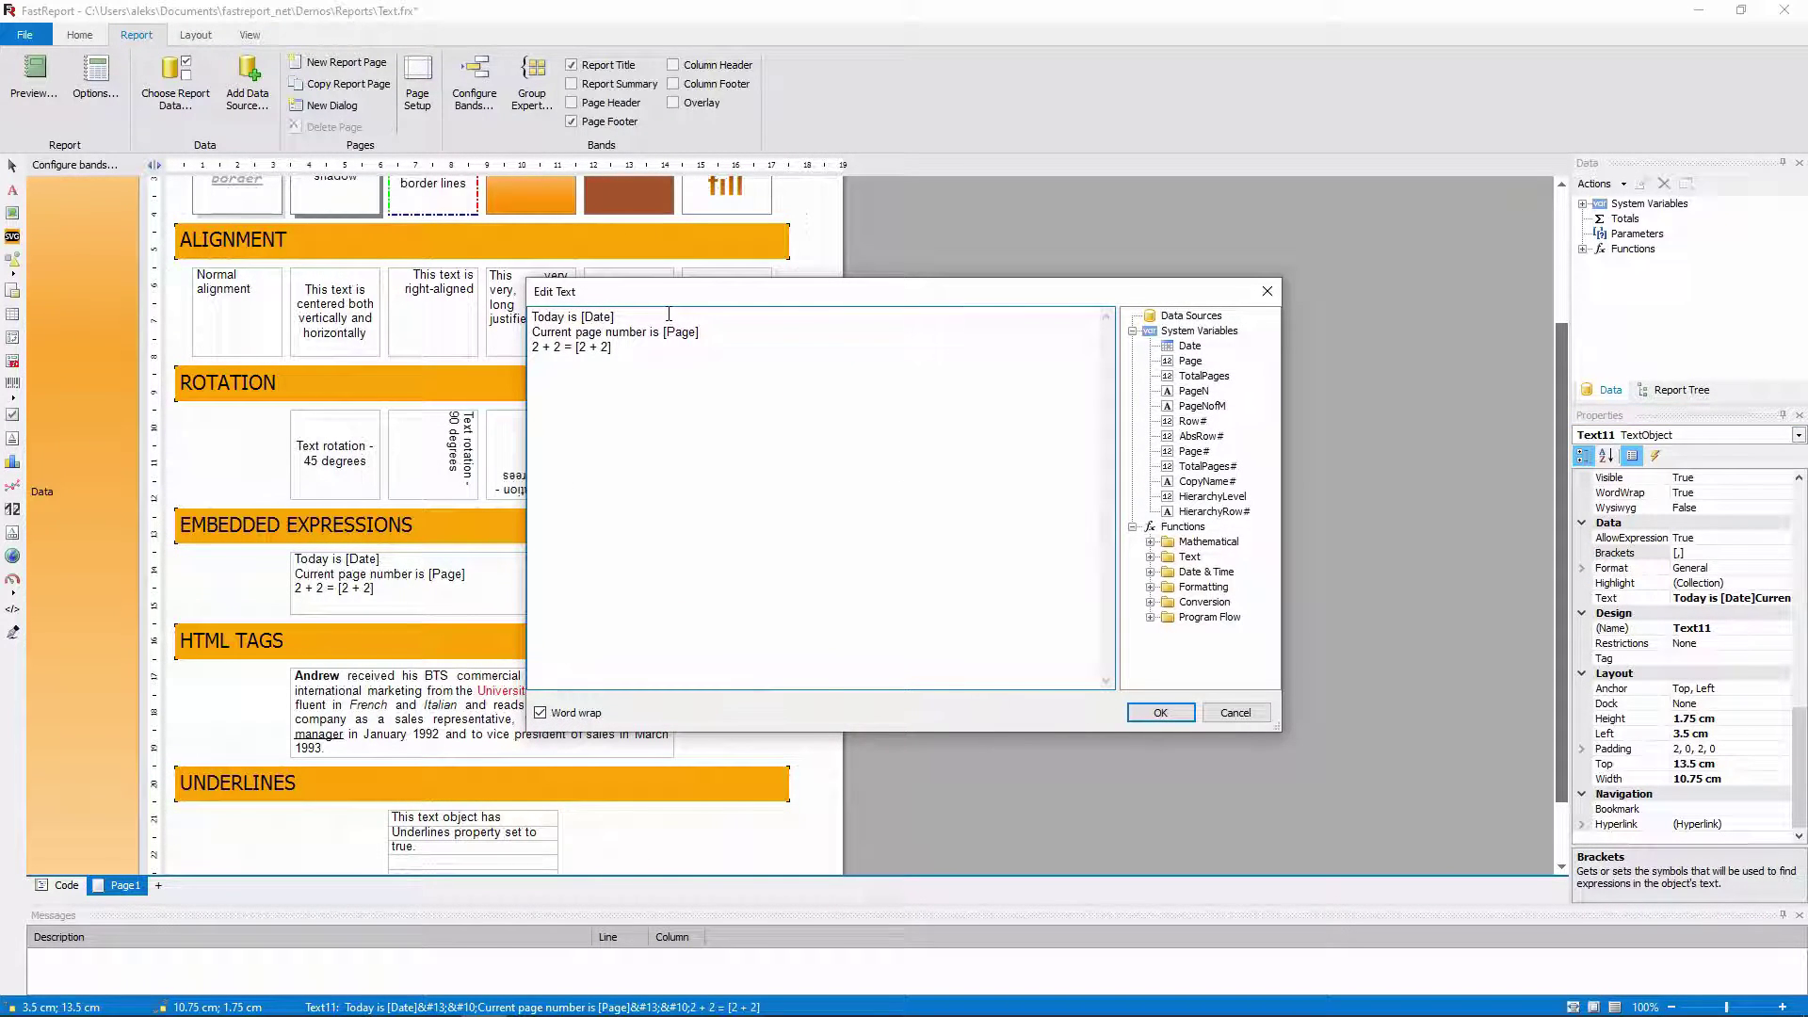
pyautogui.click(669, 313)
pyautogui.press('Return')
pyautogui.write('Tomorrow is')
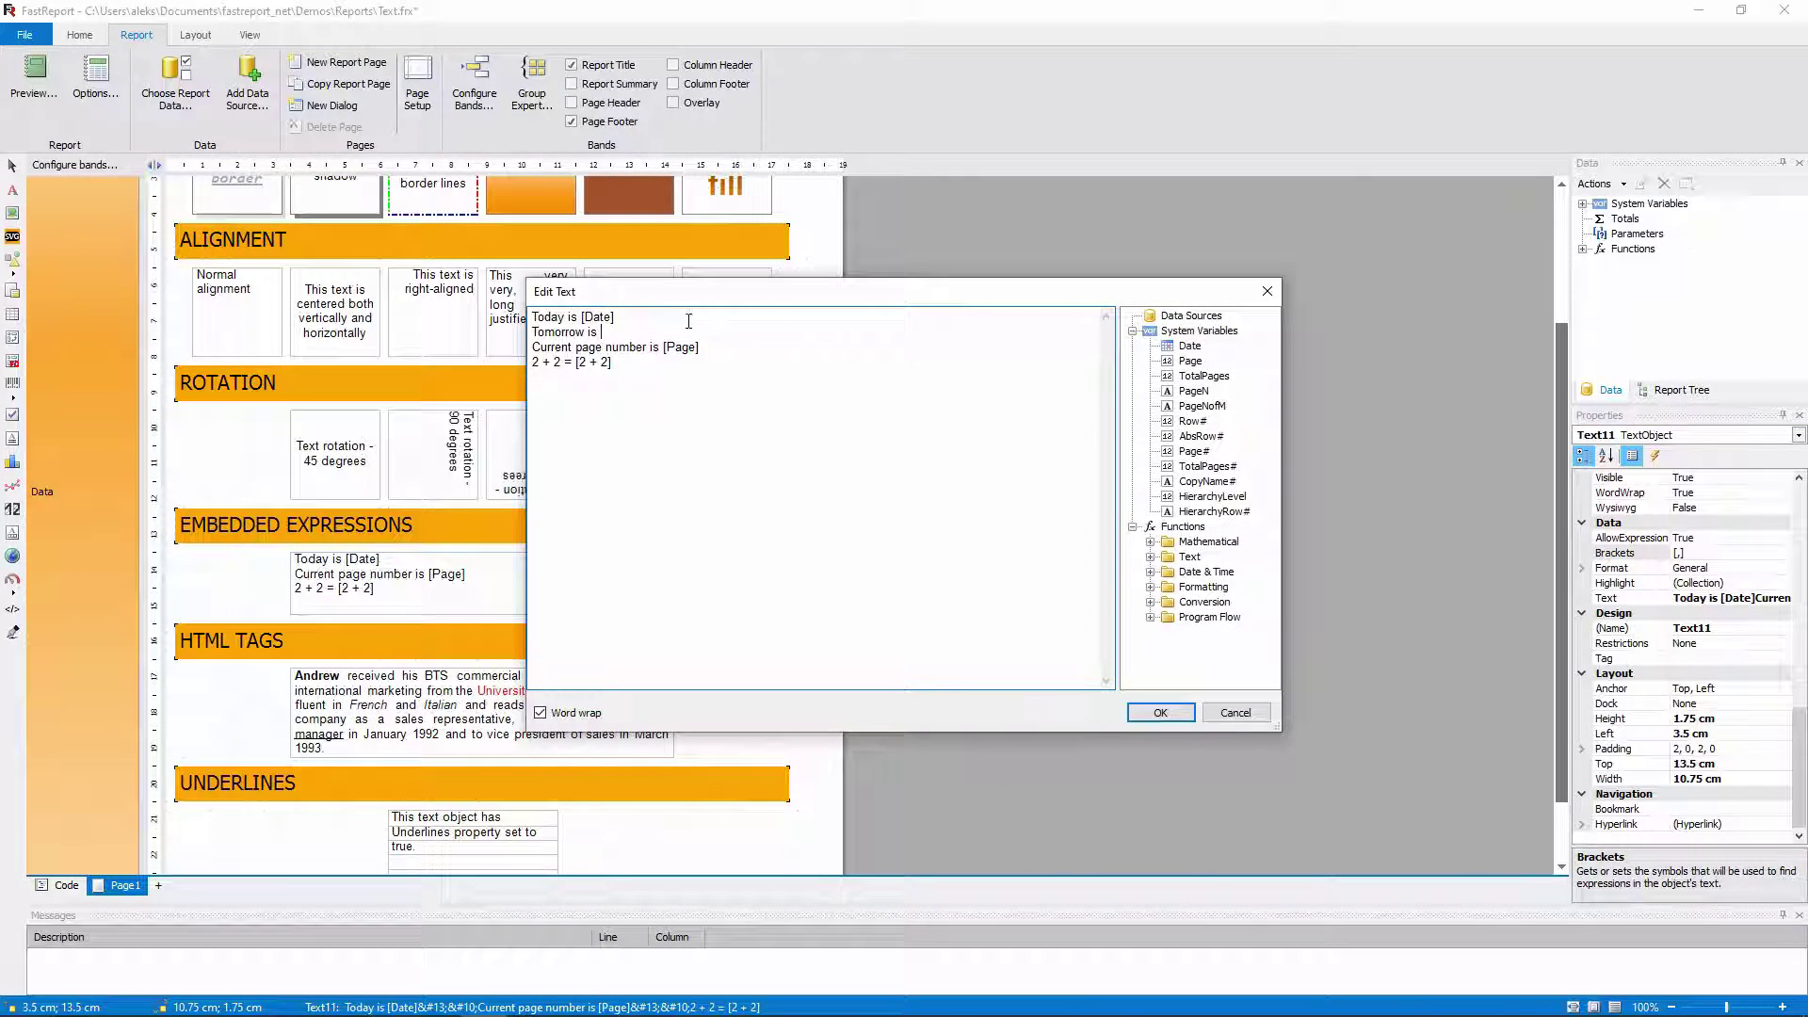
pyautogui.click(1150, 572)
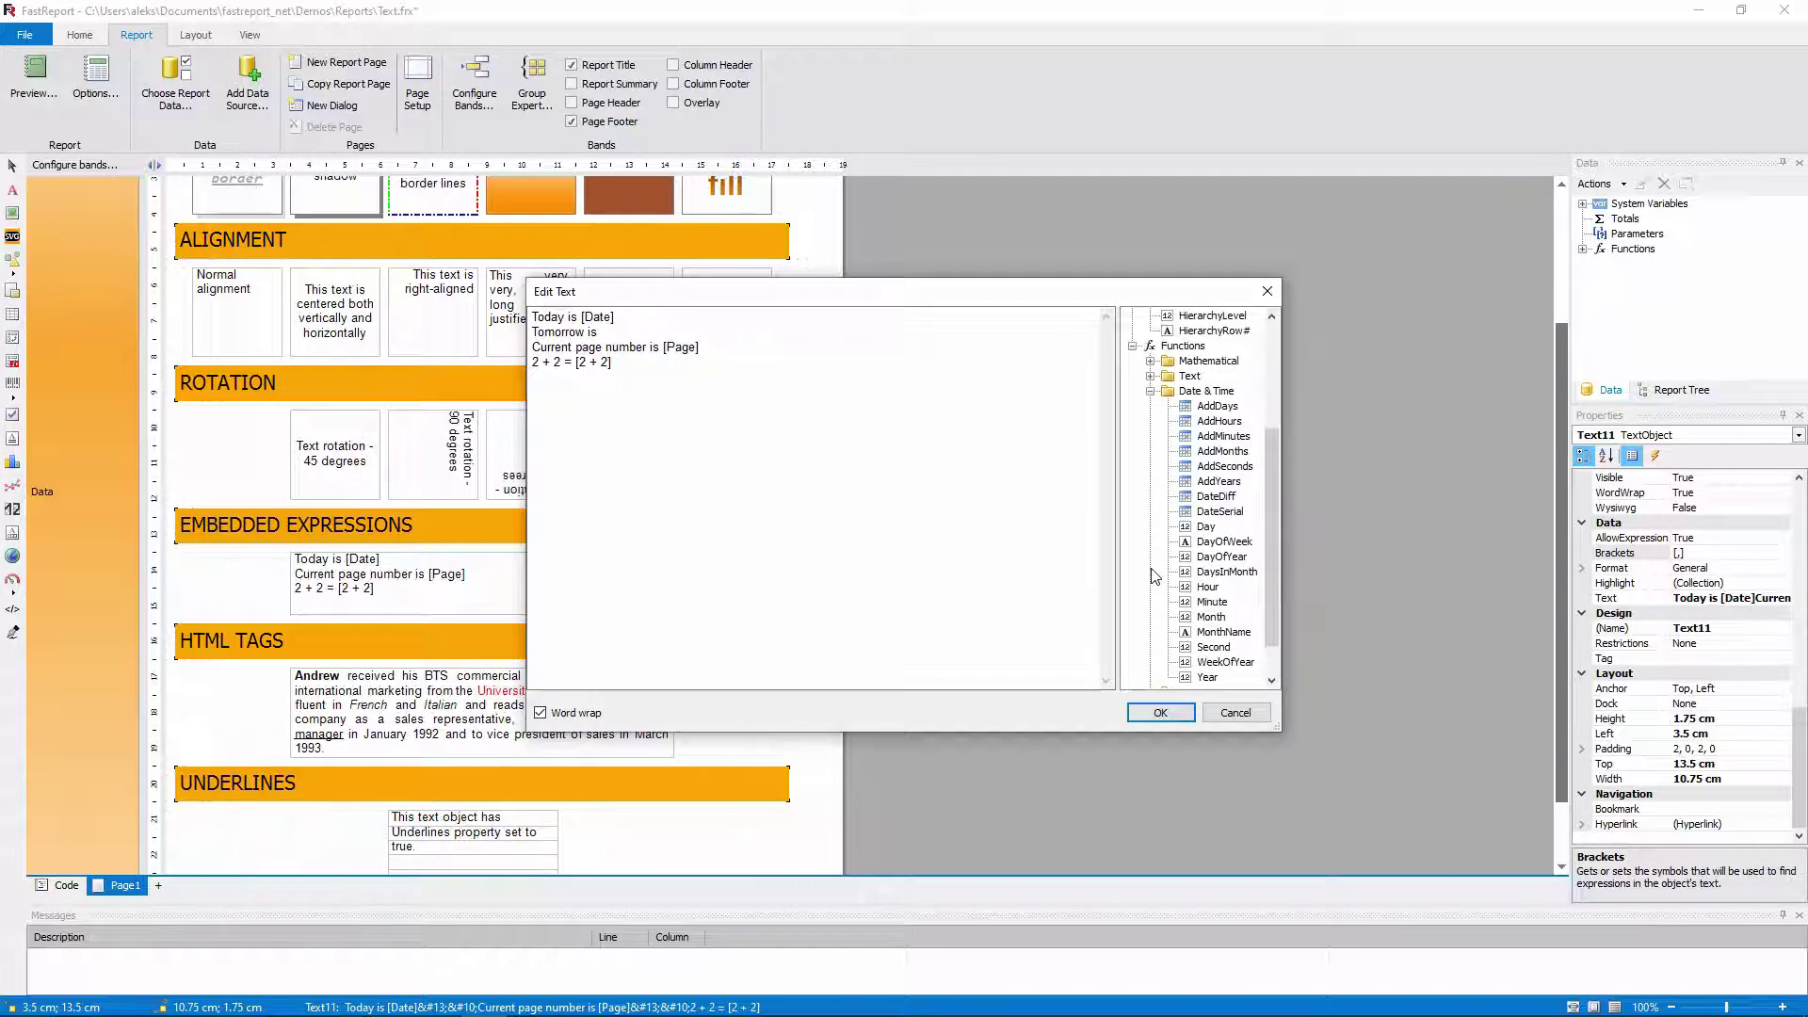
pyautogui.moveTo(1217, 406); pyautogui.dragTo(628, 342)
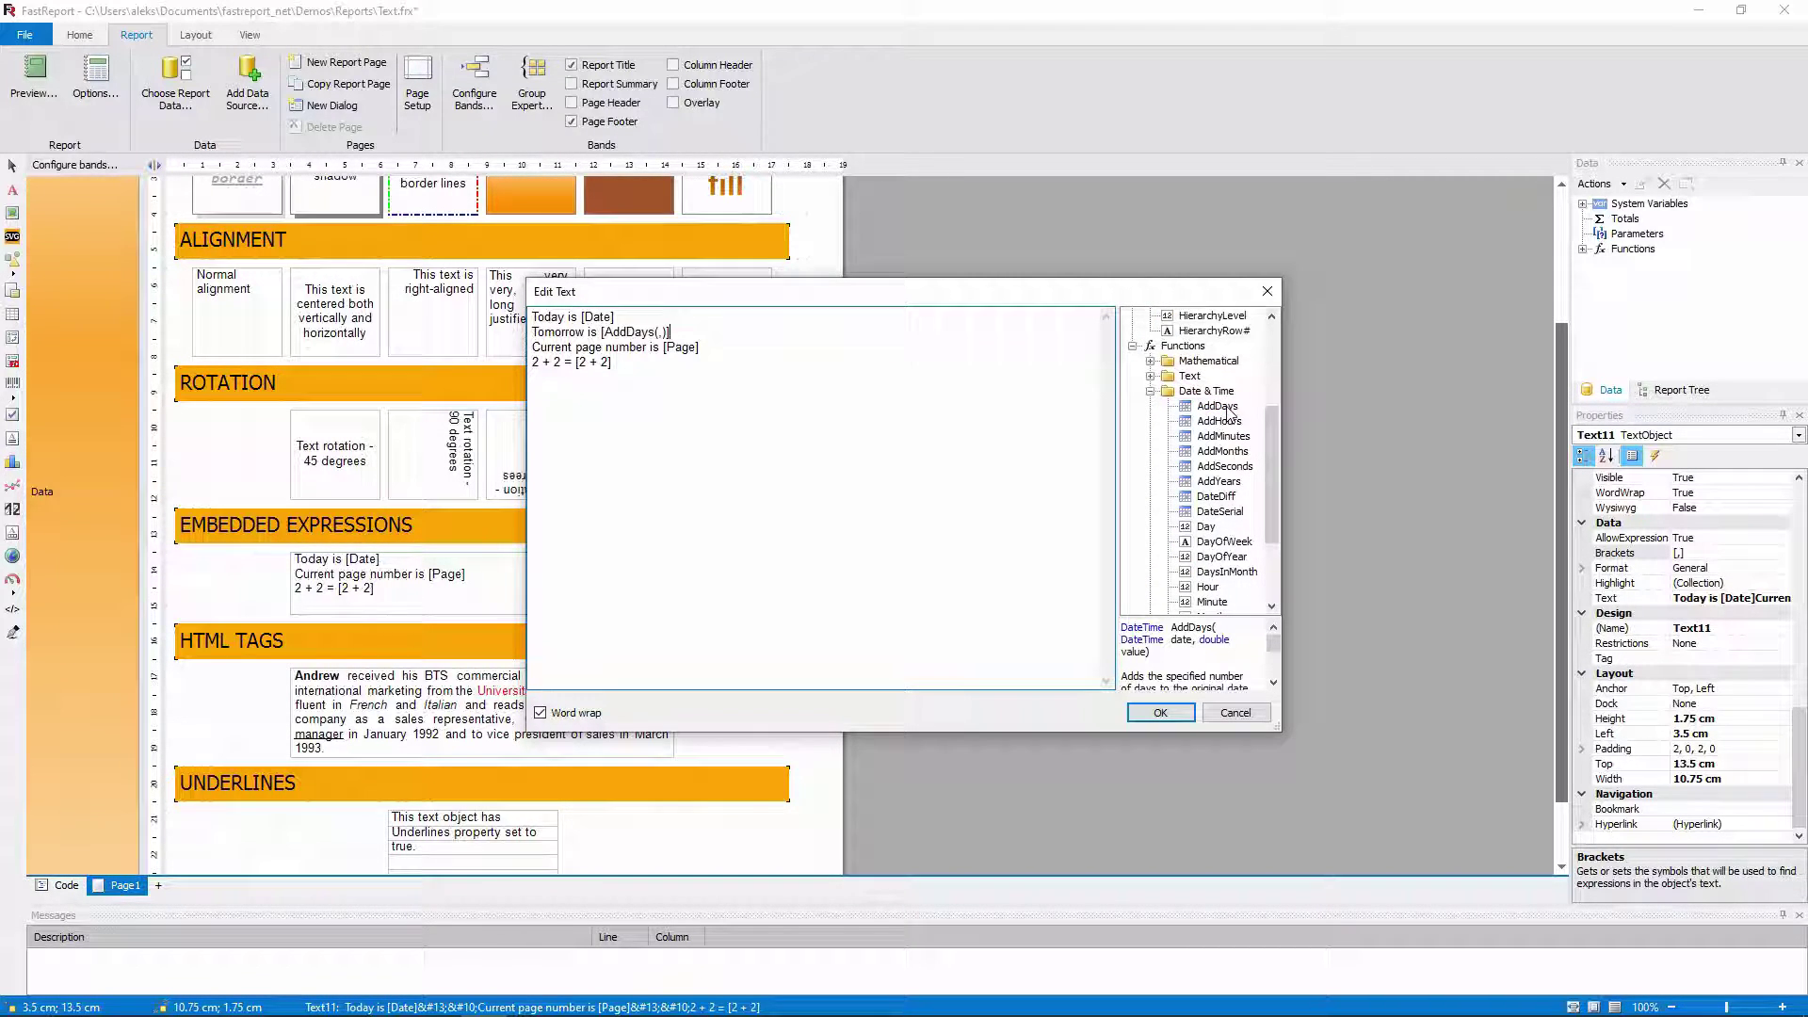
# Step: Complete the function as [AddDays([Date],1)] using a copy of the existing date expression, and accept the edited text
pyautogui.rightClick(599, 319)
pyautogui.click(633, 386)
pyautogui.click(658, 332)
pyautogui.rightClick(658, 329)
pyautogui.click(701, 417)
pyautogui.press('Right')
pyautogui.write('1')
pyautogui.scroll(-2, 1230, 666)
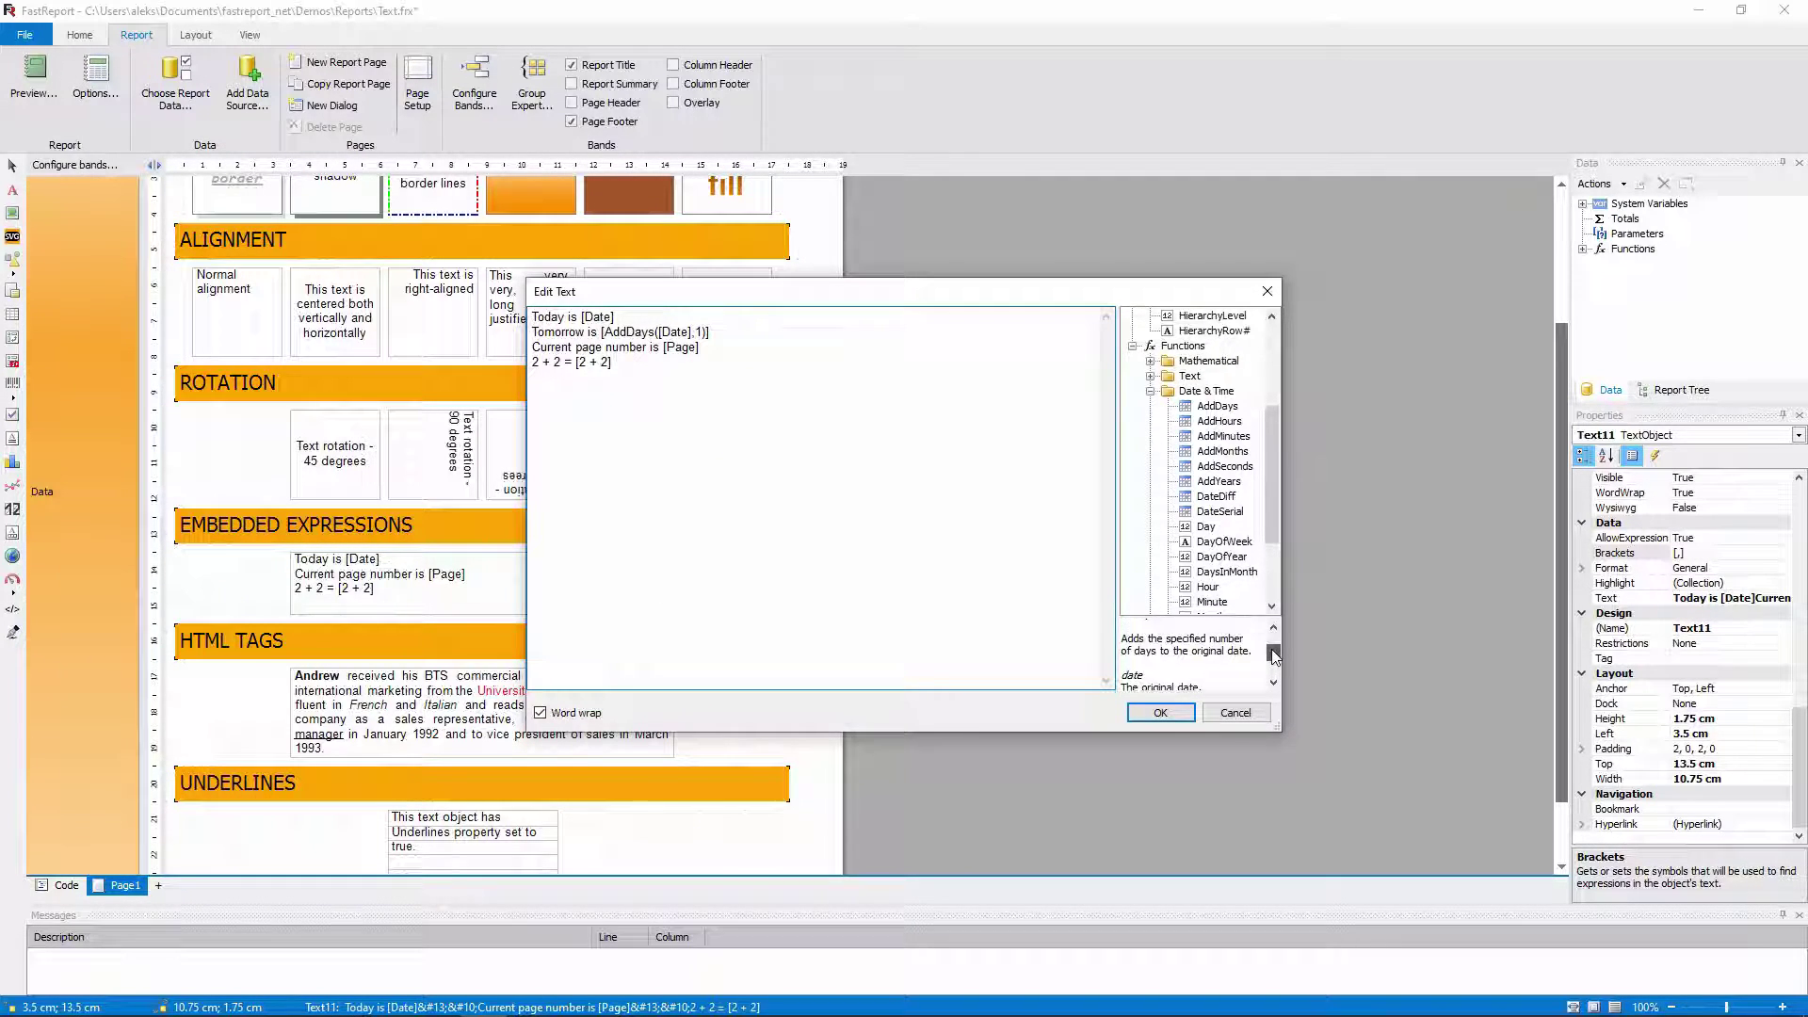
pyautogui.click(1160, 713)
# Step: Preview the report to check the "Tomorrow is" line, and close the preview
pyautogui.click(38, 85)
pyautogui.scroll(-2, 334, 462)
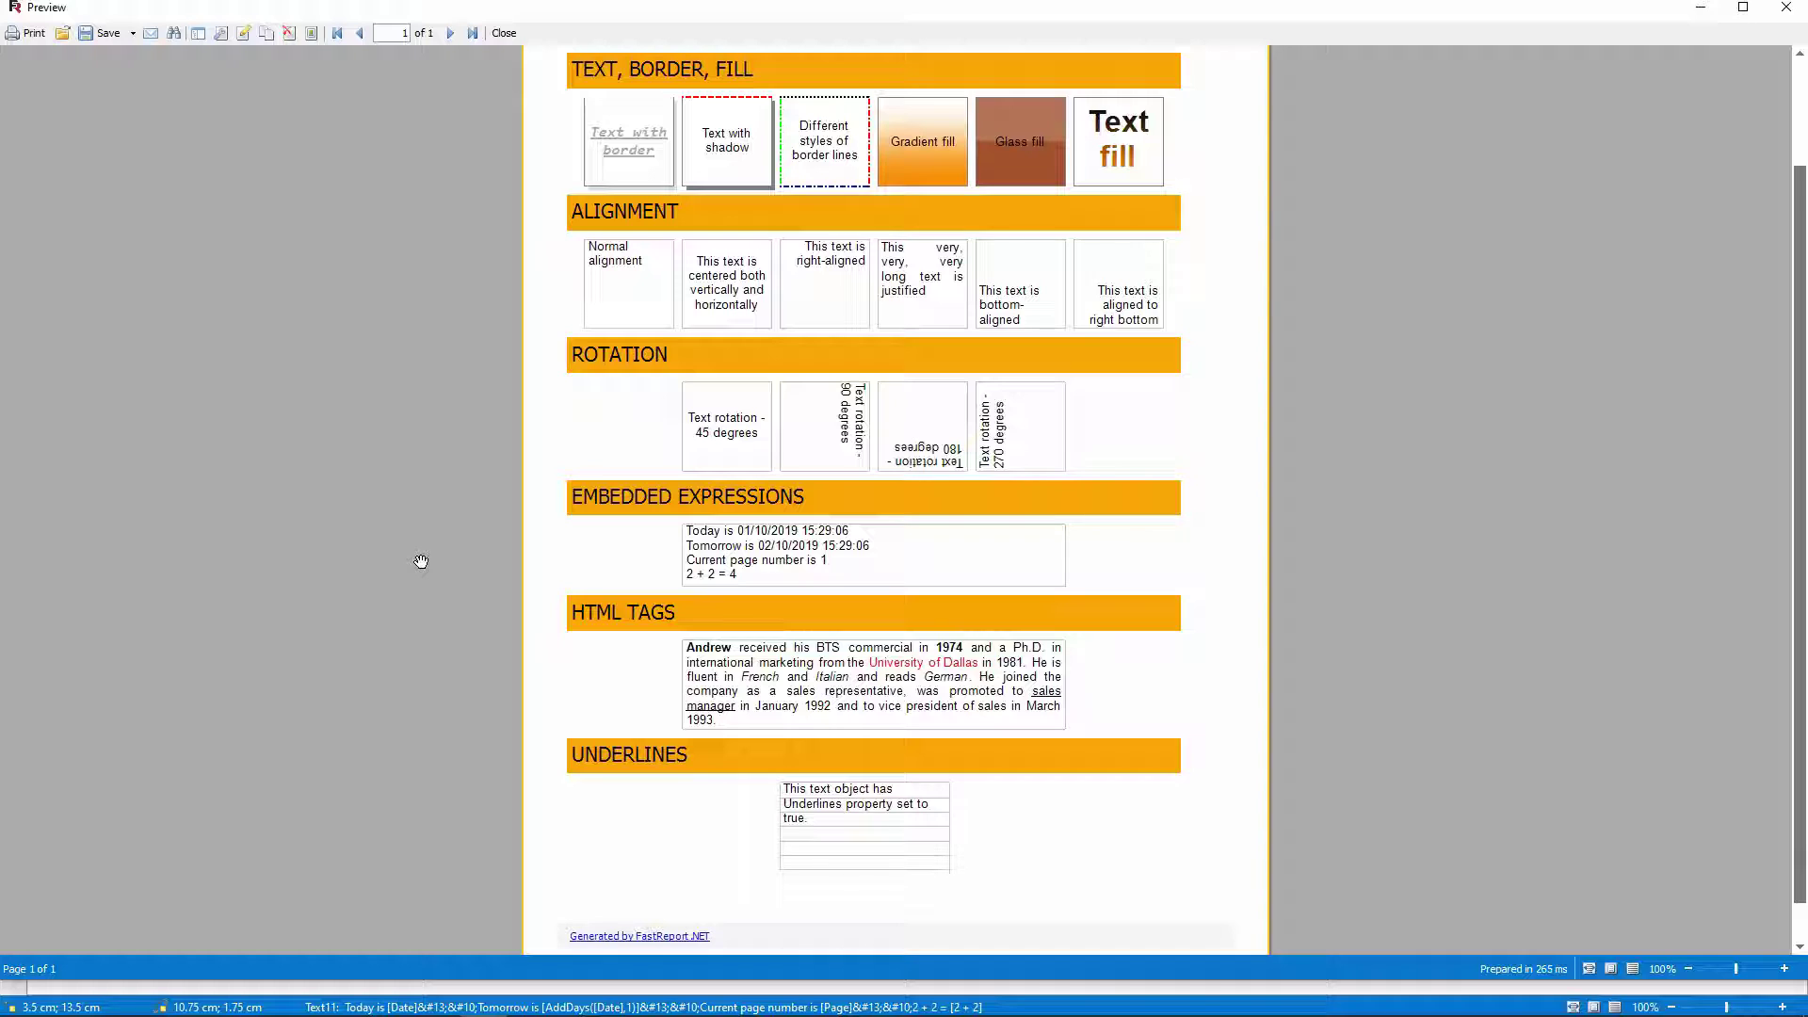
pyautogui.click(1785, 7)
# Step: Apply the MM/dd/yy date format to the AddDays([Date],1) expression of the embedded expressions text object
pyautogui.rightClick(452, 582)
pyautogui.click(527, 641)
pyautogui.click(927, 361)
pyautogui.click(928, 391)
pyautogui.click(821, 499)
pyautogui.click(931, 453)
pyautogui.click(971, 678)
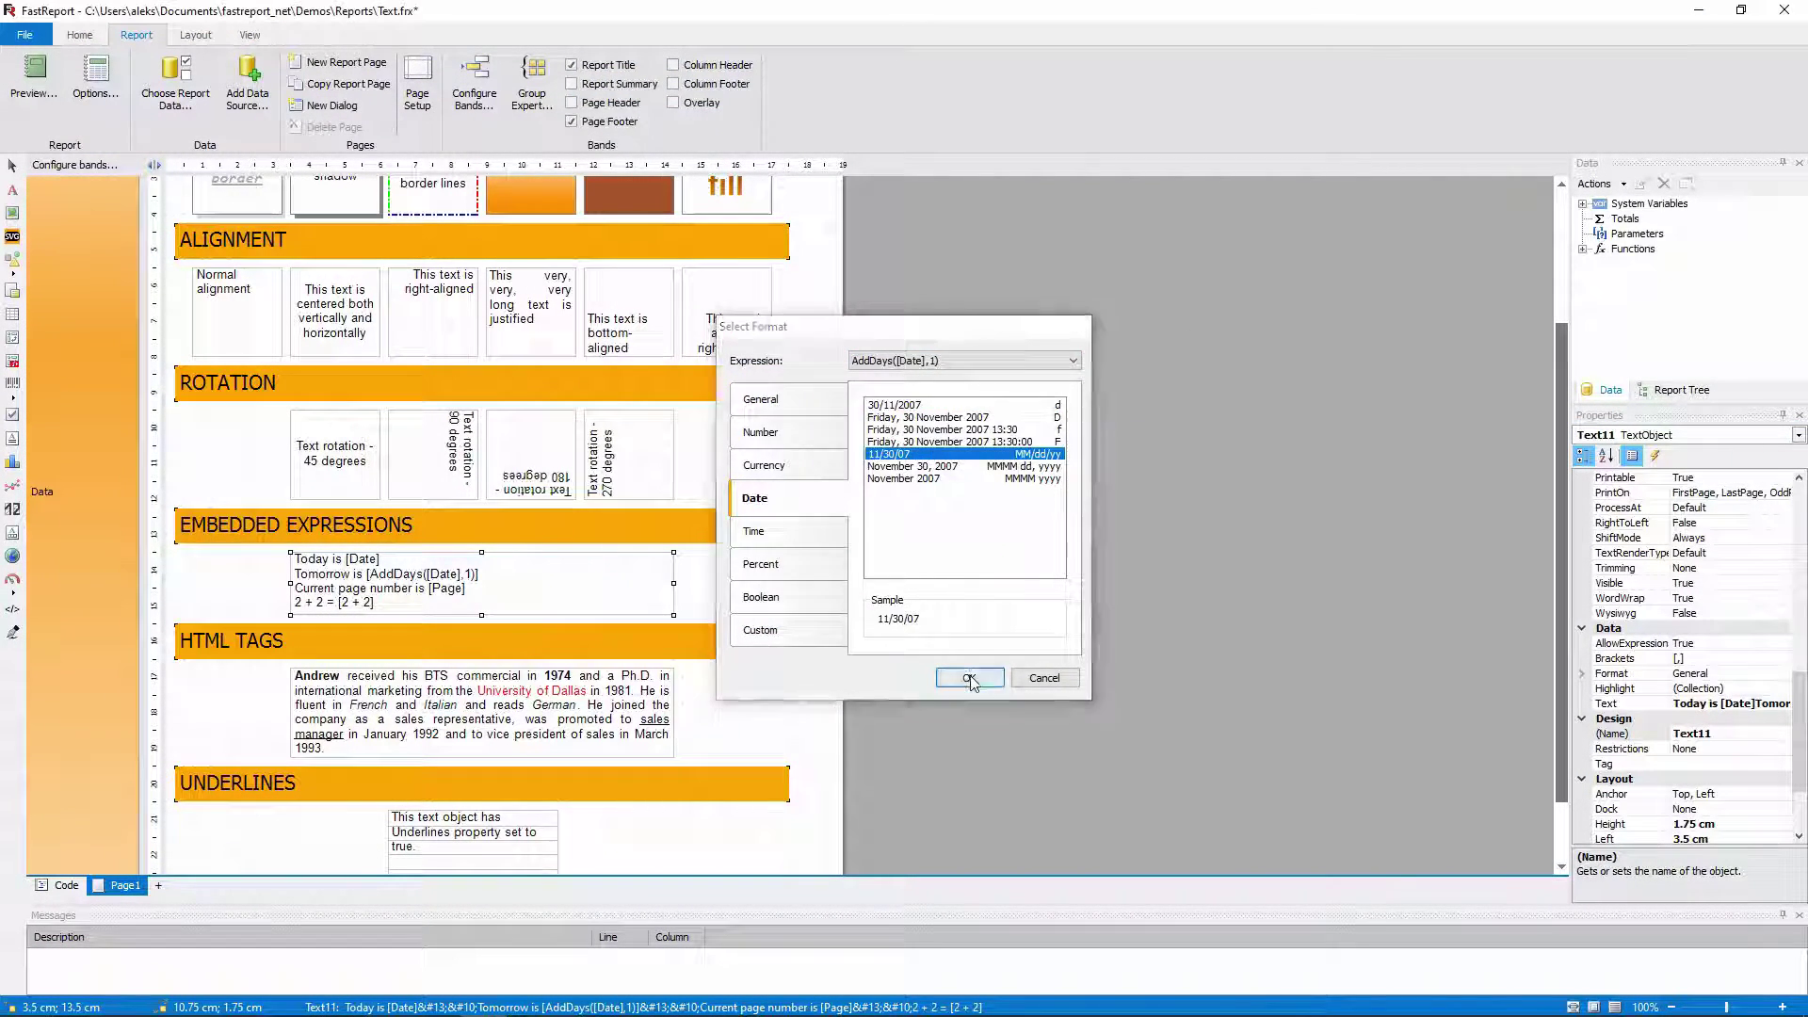
# Step: Preview the report to check tomorrow's date format, and close the preview
pyautogui.click(35, 79)
pyautogui.scroll(-3, 293, 506)
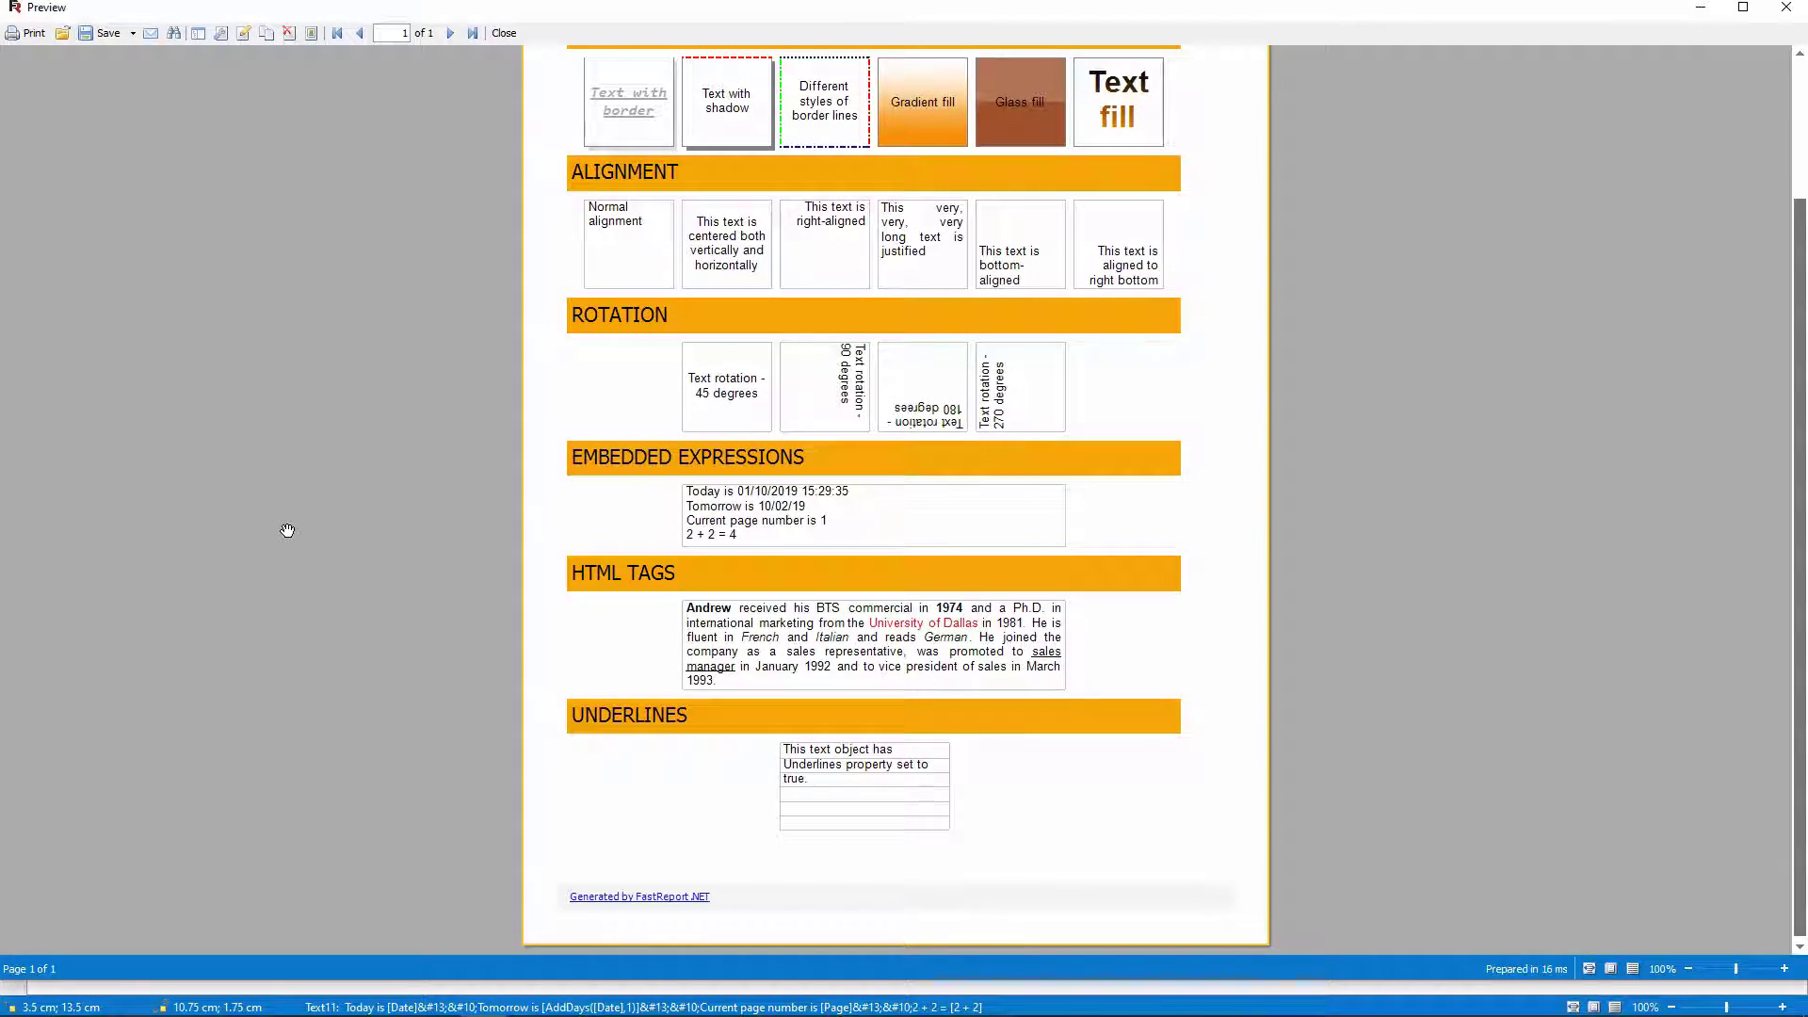
pyautogui.click(1785, 7)
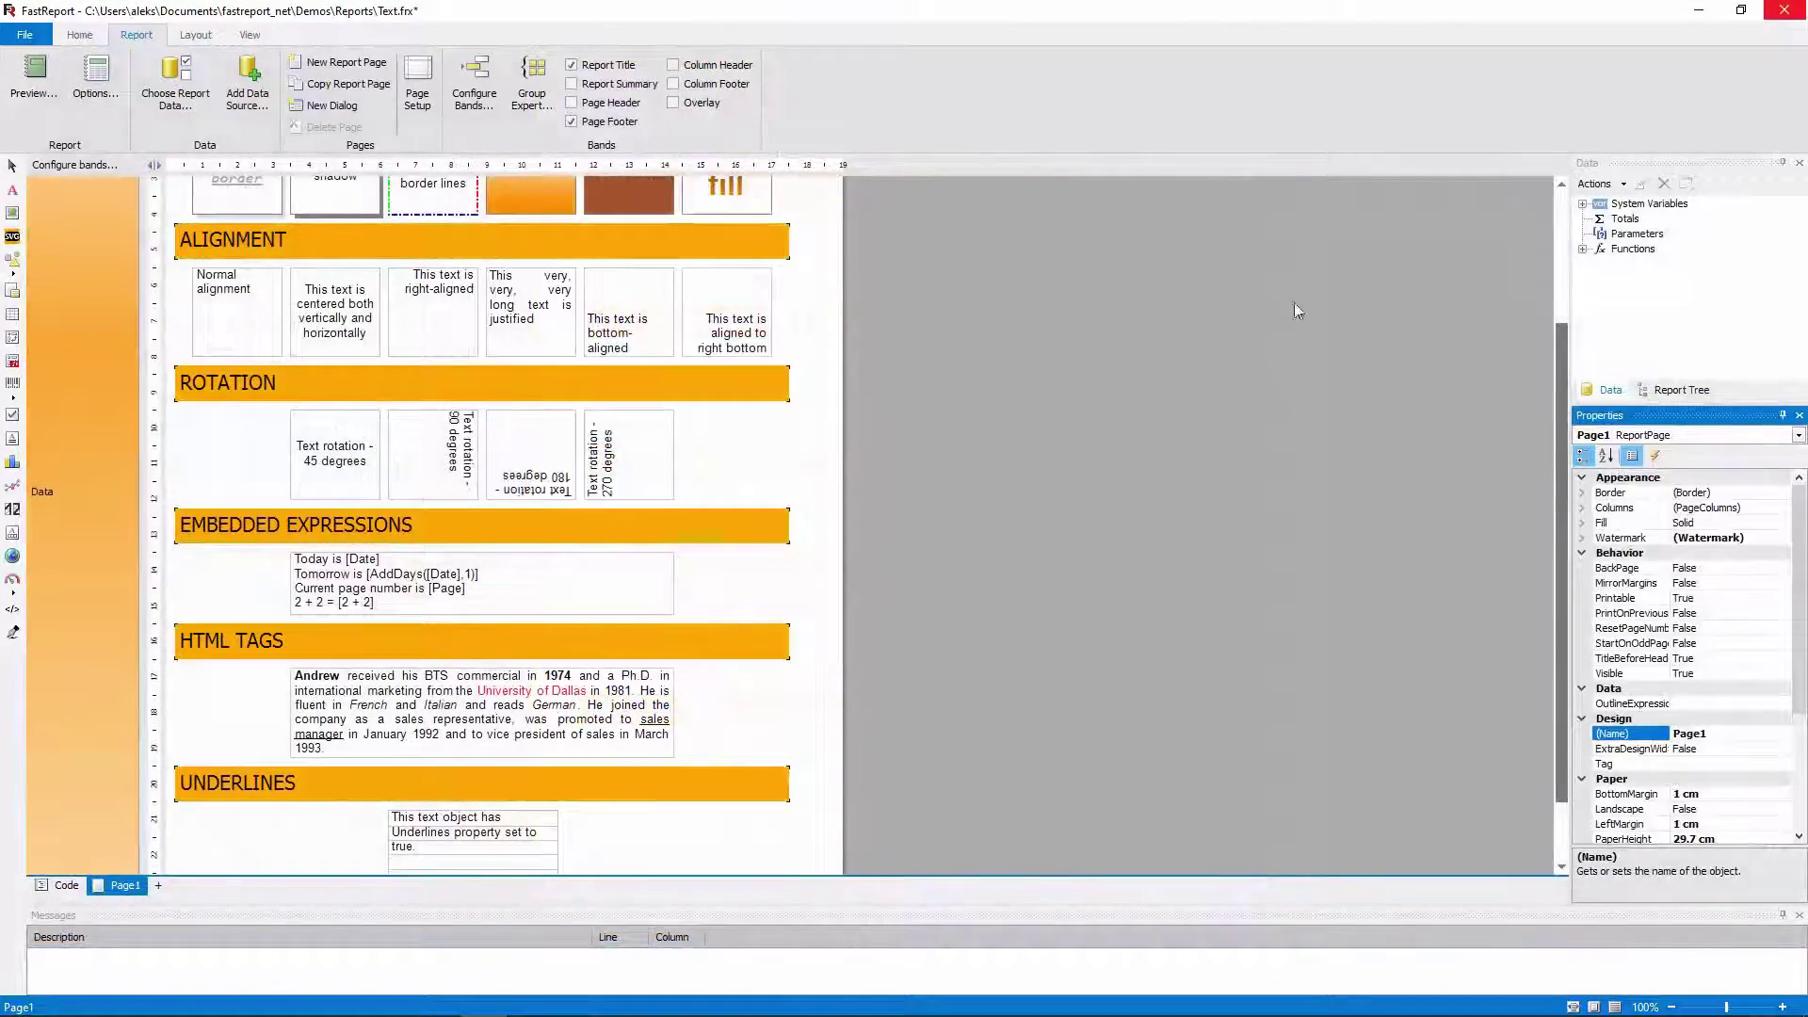
# Step: Apply the custom format "dd MMMM yyyy" to the Date expression of the embedded expressions text object
pyautogui.rightClick(470, 588)
pyautogui.click(476, 638)
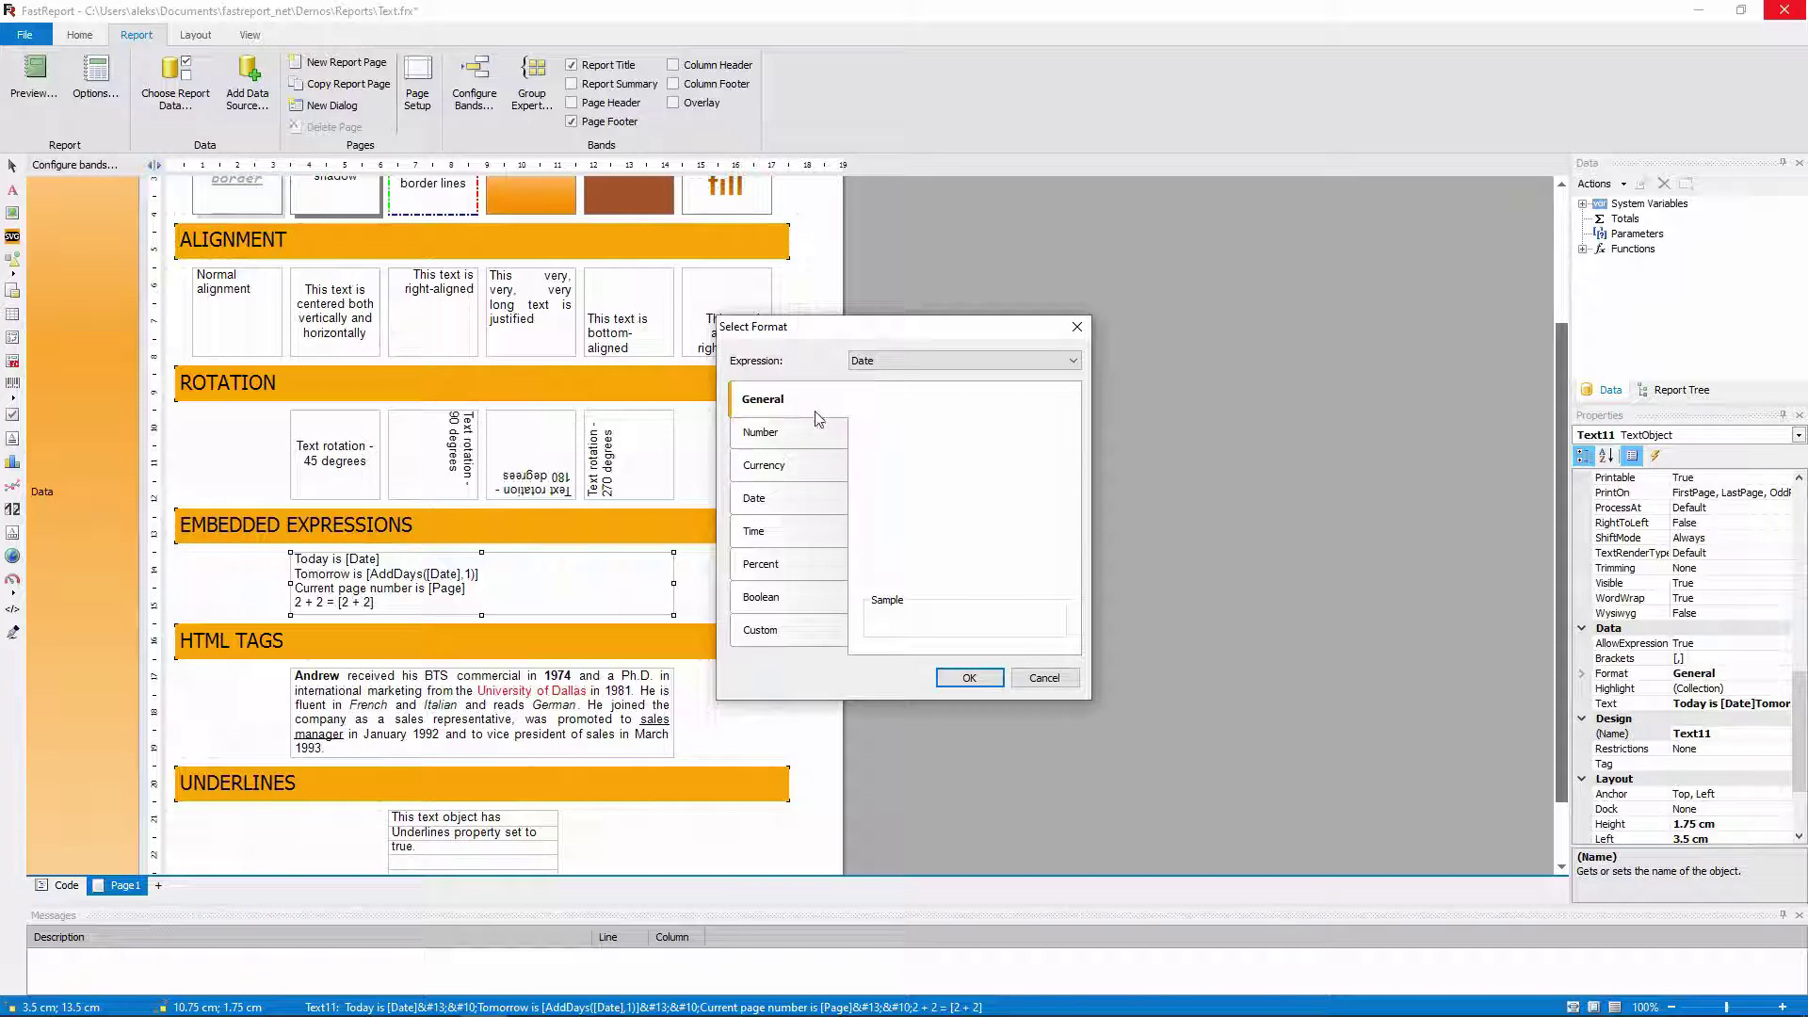
pyautogui.click(859, 364)
pyautogui.click(857, 362)
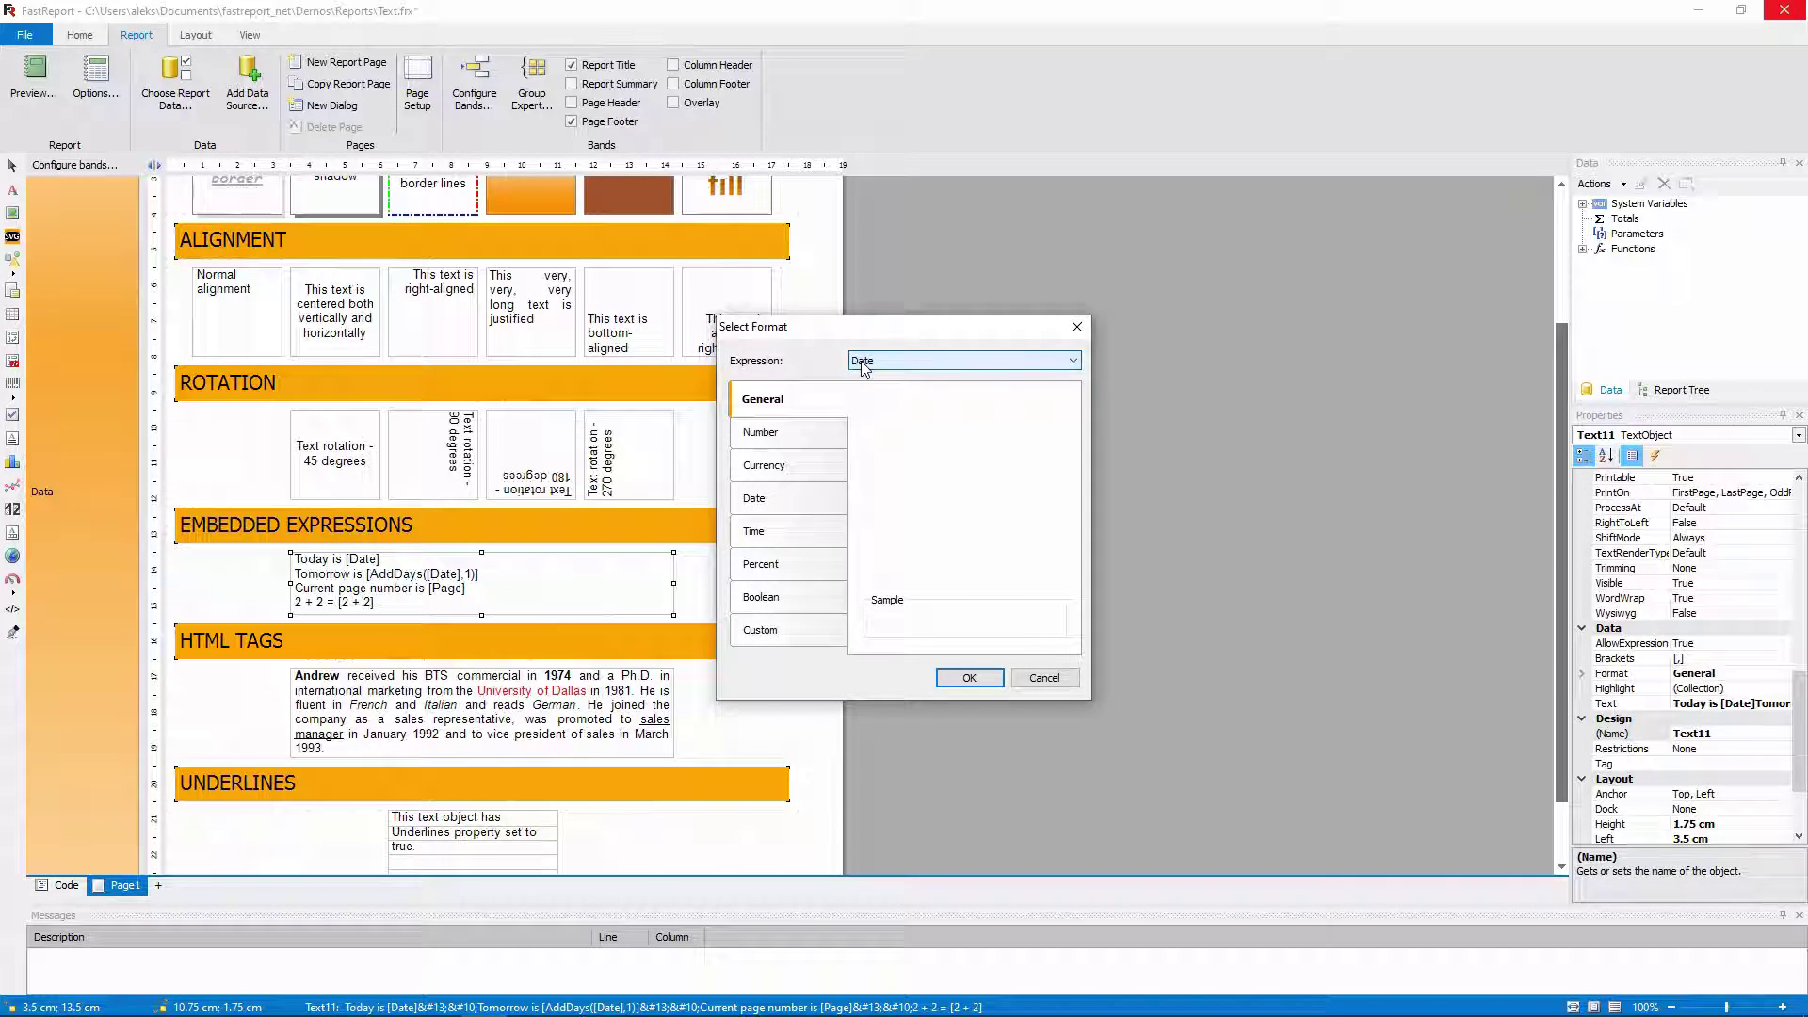
pyautogui.click(806, 627)
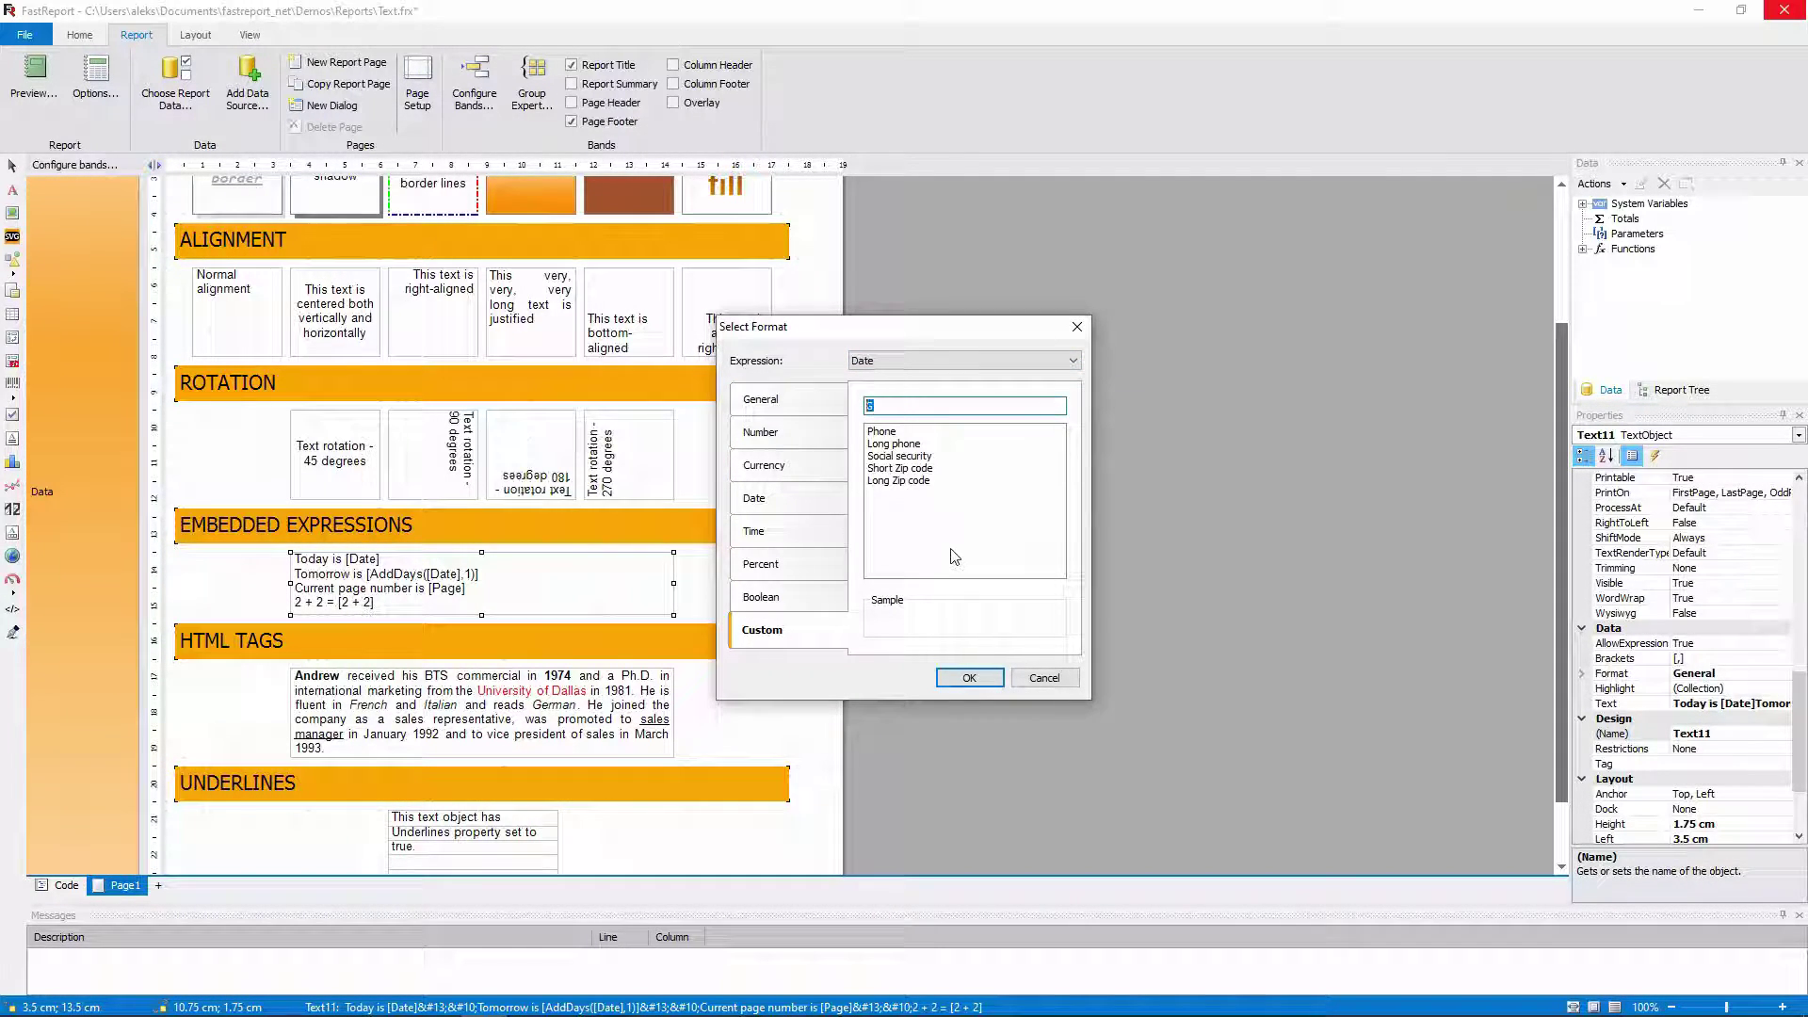
pyautogui.press('BackSpace')
pyautogui.write('dd MMMM yyyy')
pyautogui.click(966, 678)
# Step: Preview the report to check the custom format of today's date, and close the preview
pyautogui.click(7, 83)
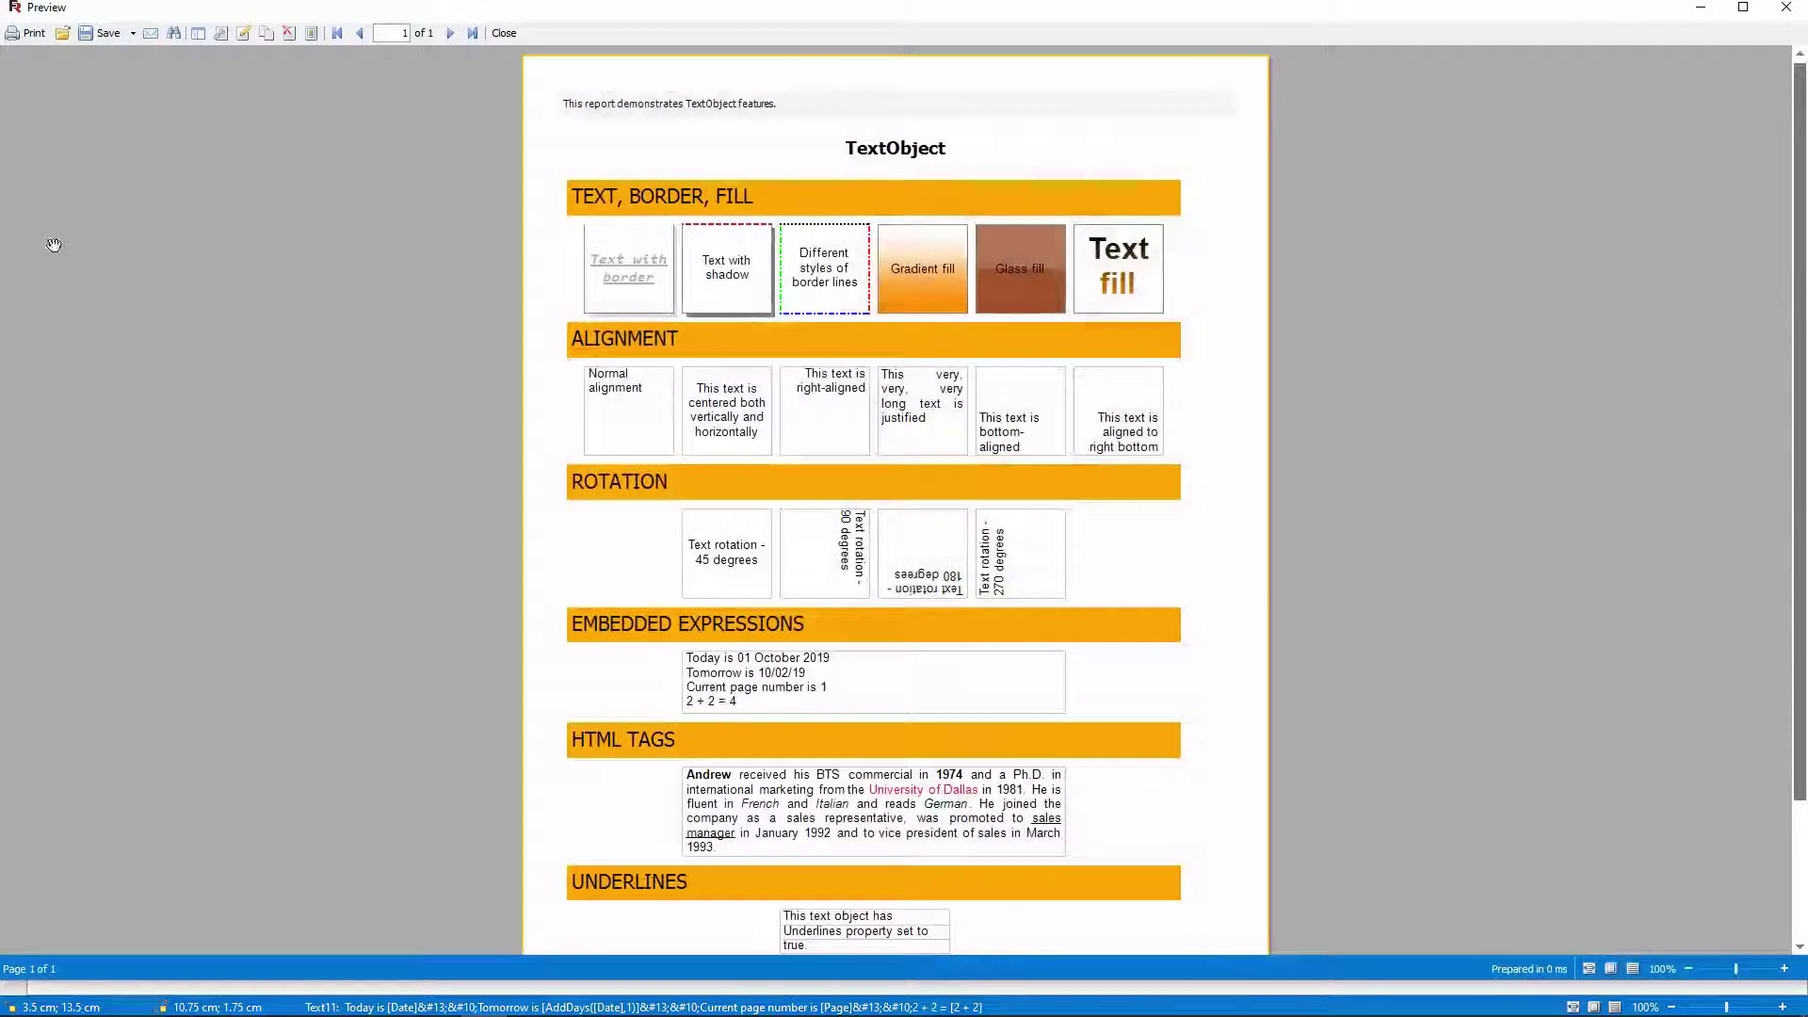
pyautogui.scroll(-2, 270, 488)
pyautogui.click(1788, 10)
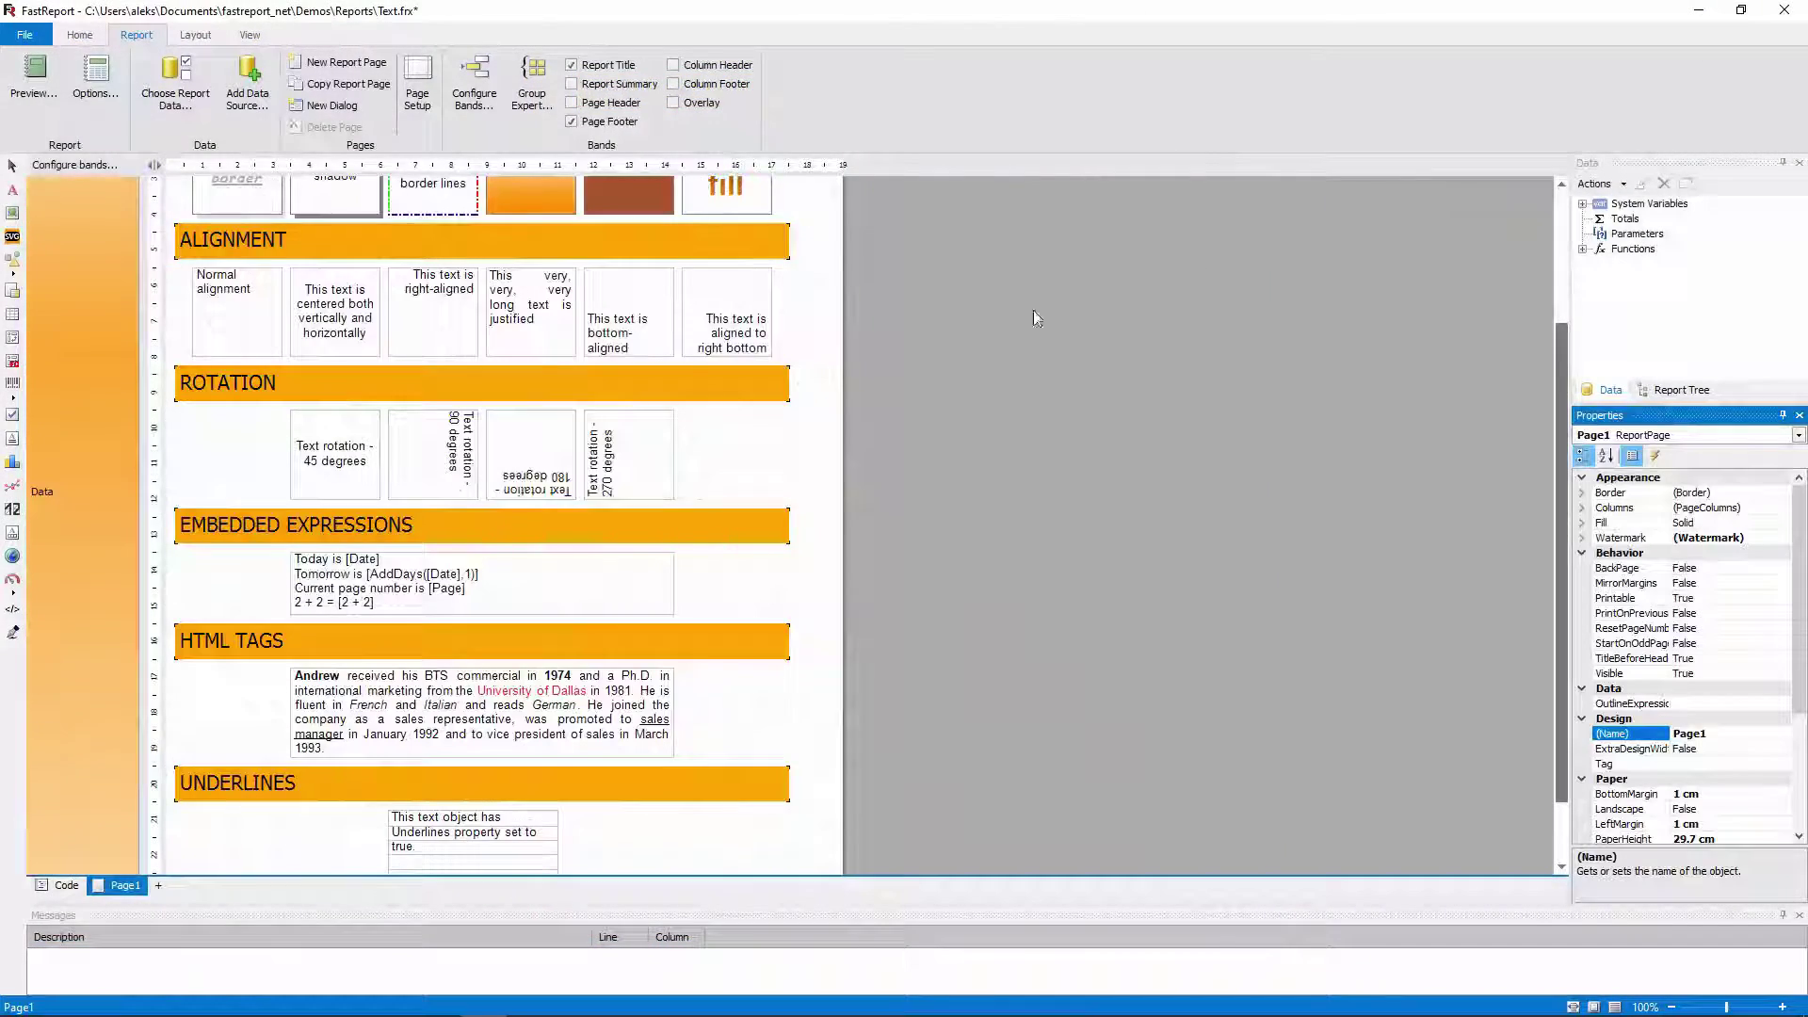
# Step: Move the year, followed by a comma, to the start of the Date expression's custom format and preview the report
pyautogui.click(354, 607)
pyautogui.rightClick(362, 576)
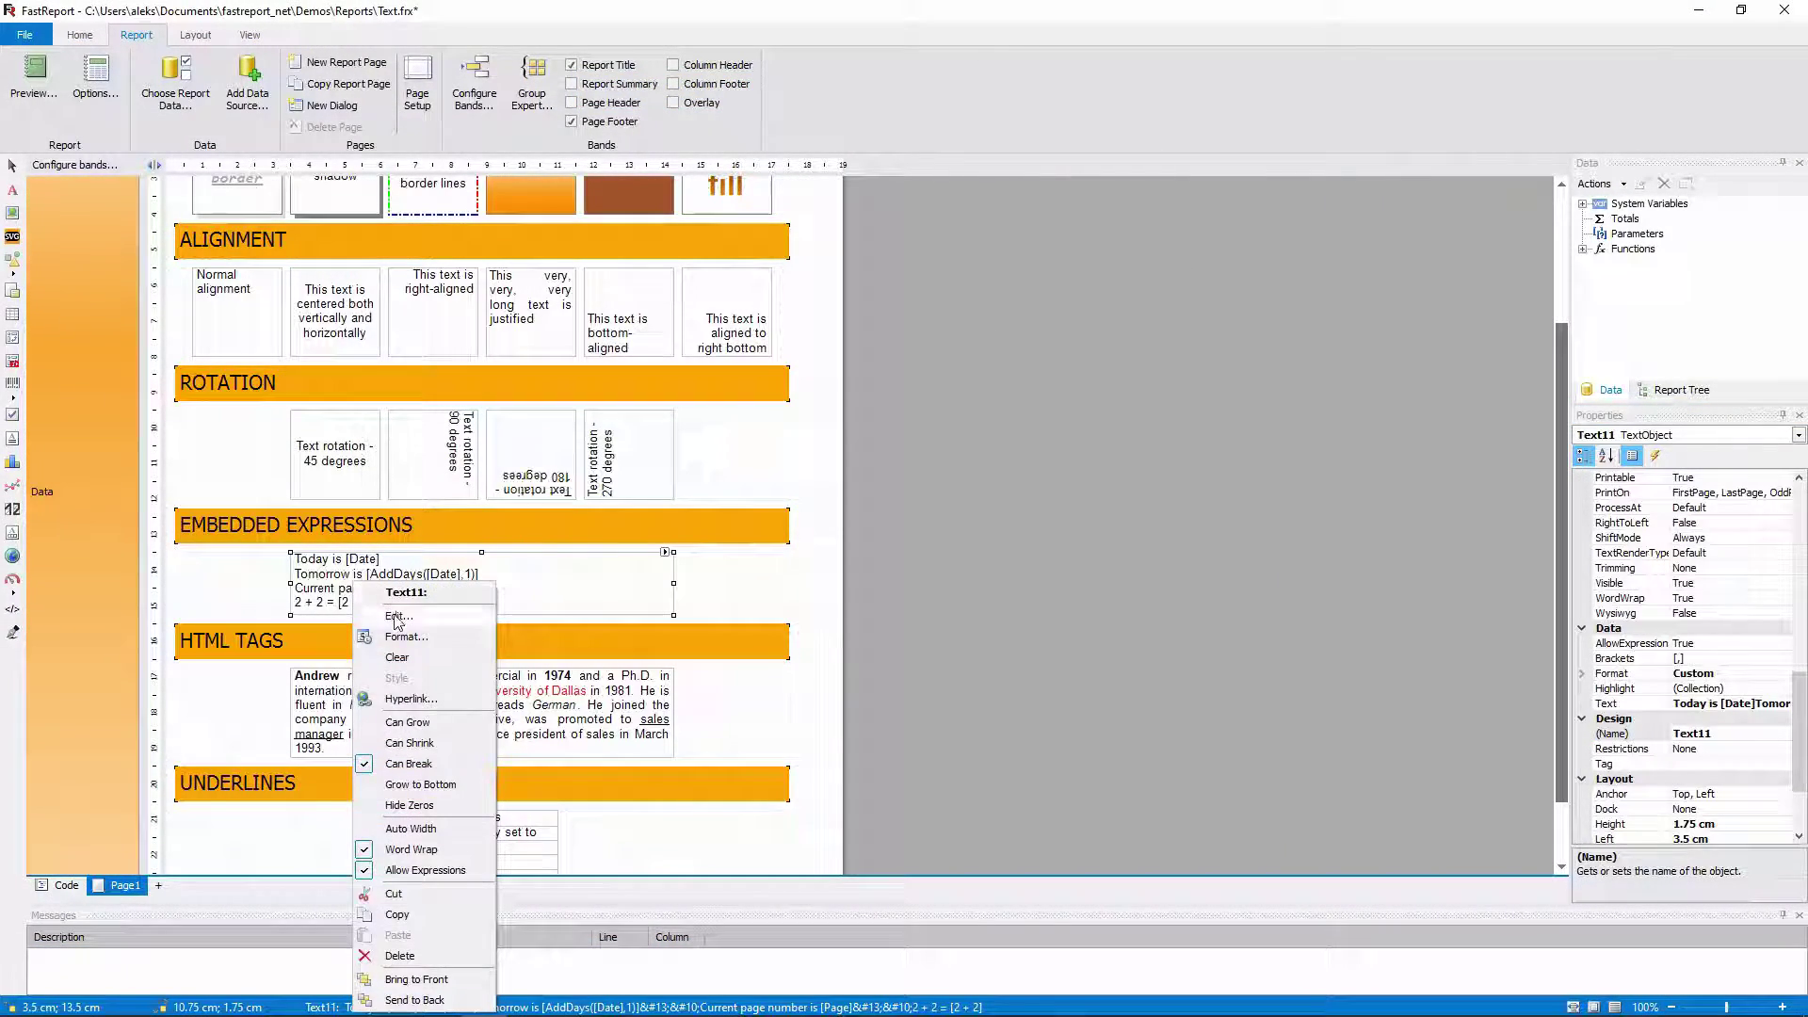
pyautogui.click(392, 641)
pyautogui.moveTo(938, 406); pyautogui.dragTo(929, 406)
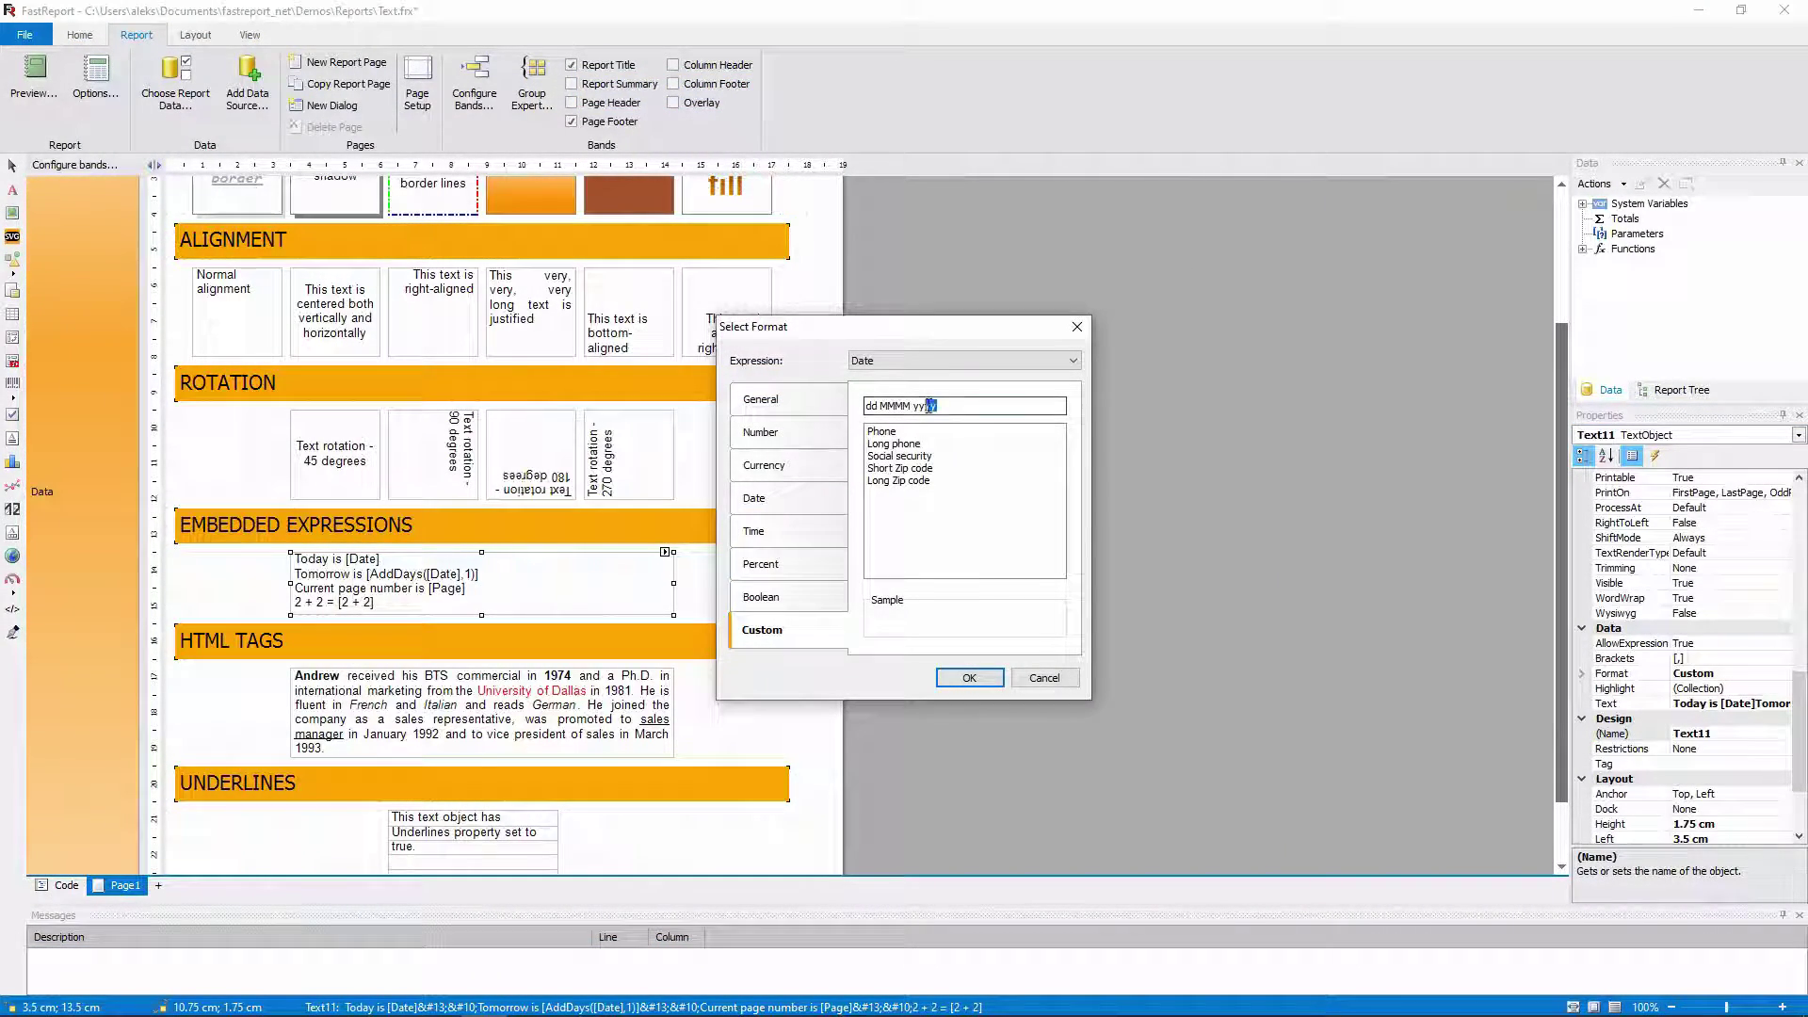
pyautogui.click(868, 406)
pyautogui.write('yyyy')
pyautogui.click(967, 676)
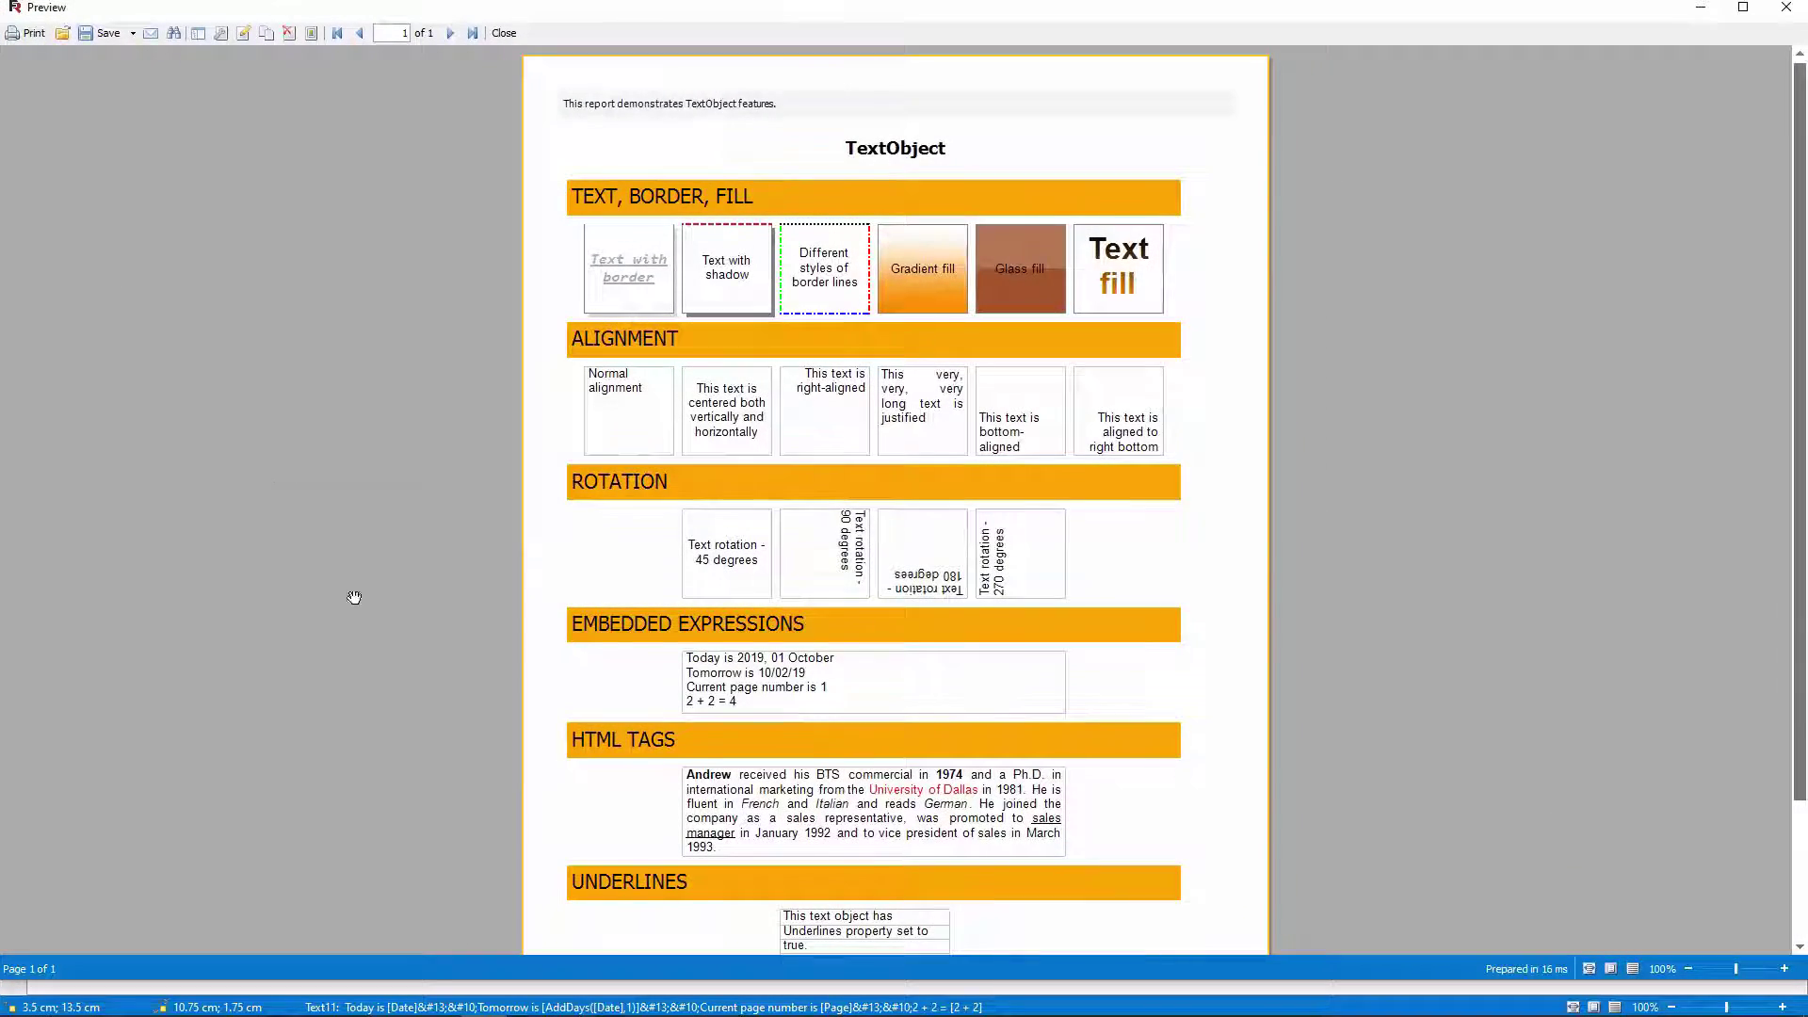
pyautogui.scroll(-3, 354, 598)
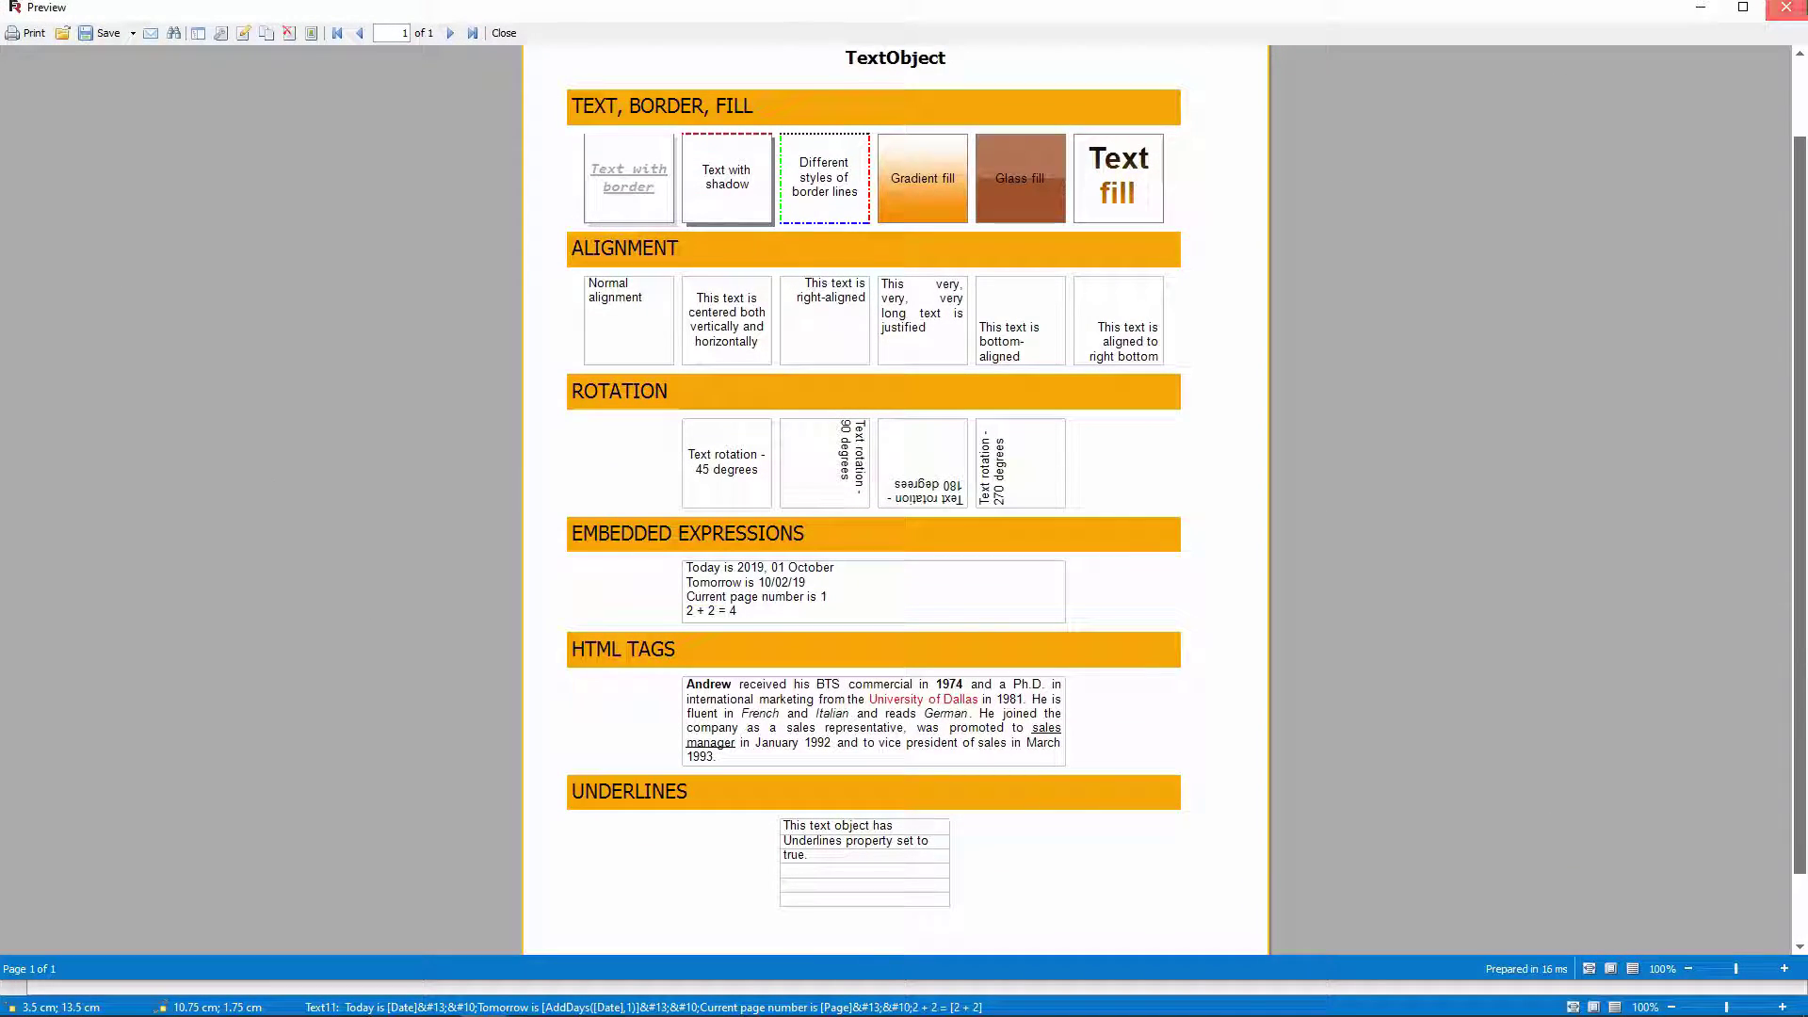
pyautogui.click(1786, 7)
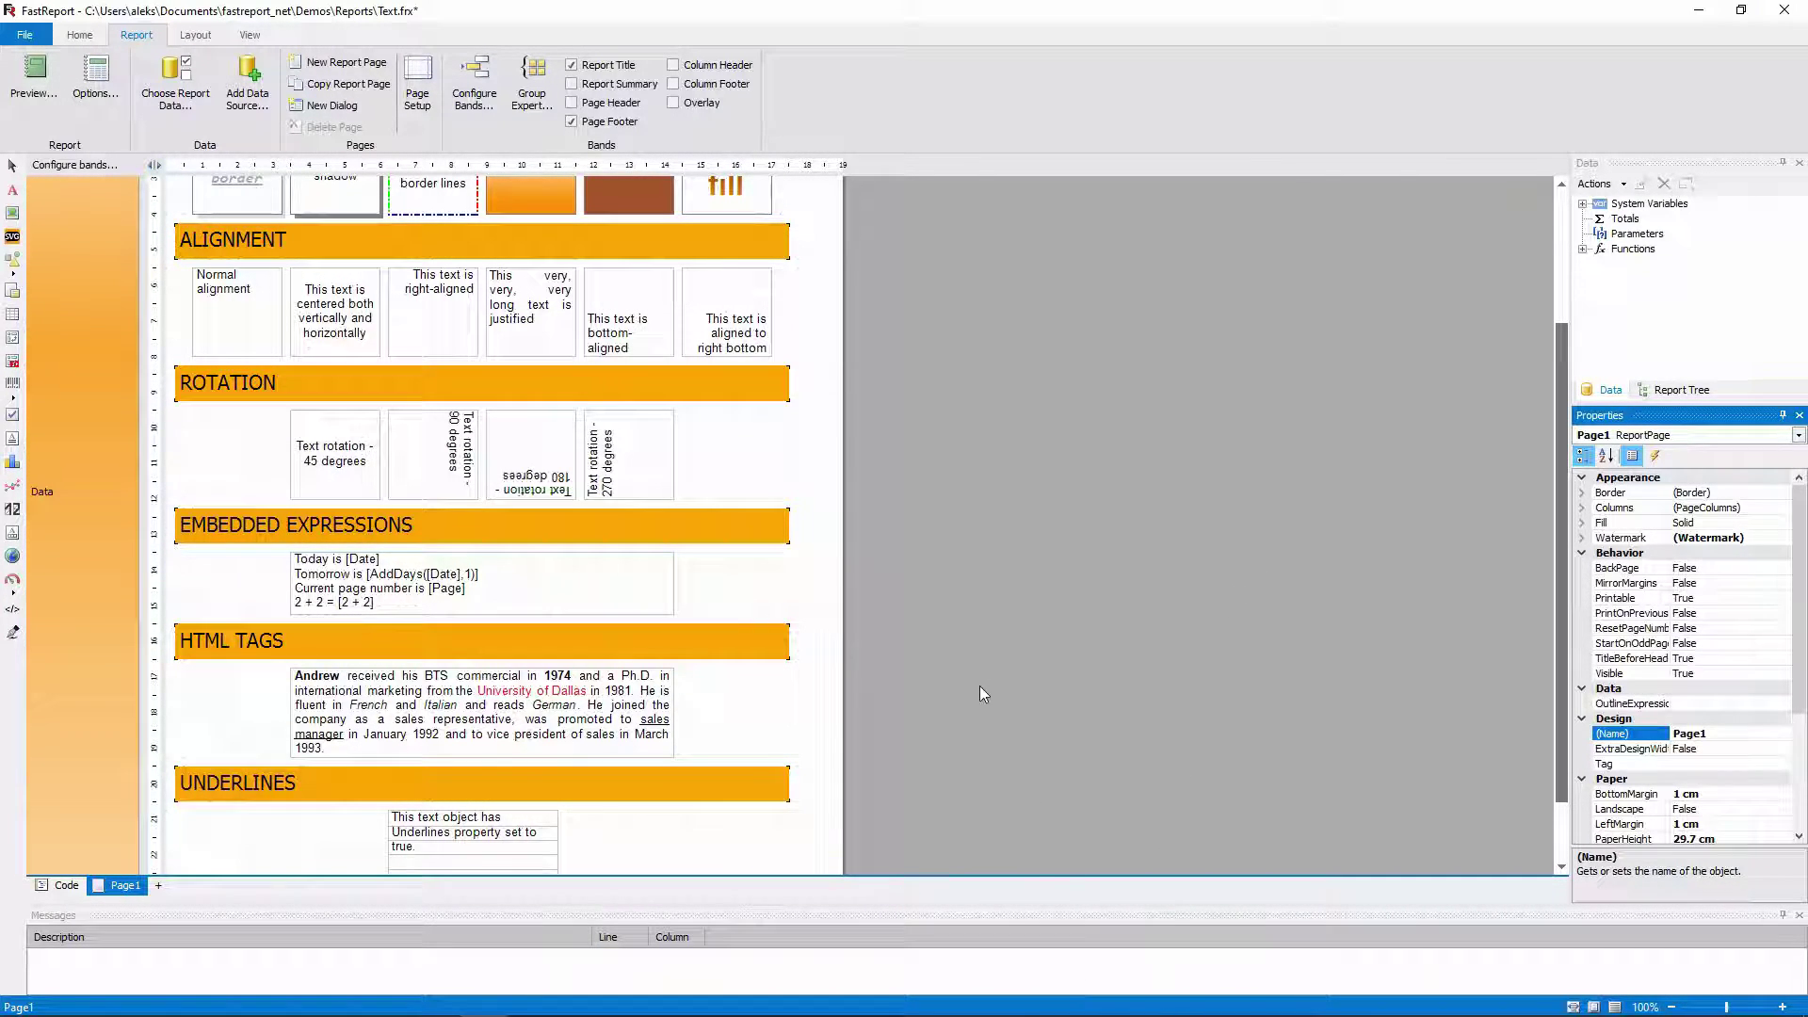
# Step: Add the line "√16 = [Sqrt(16)]" to the end of the embedded expressions text using the mathematical Sqrt function
pyautogui.doubleClick(617, 591)
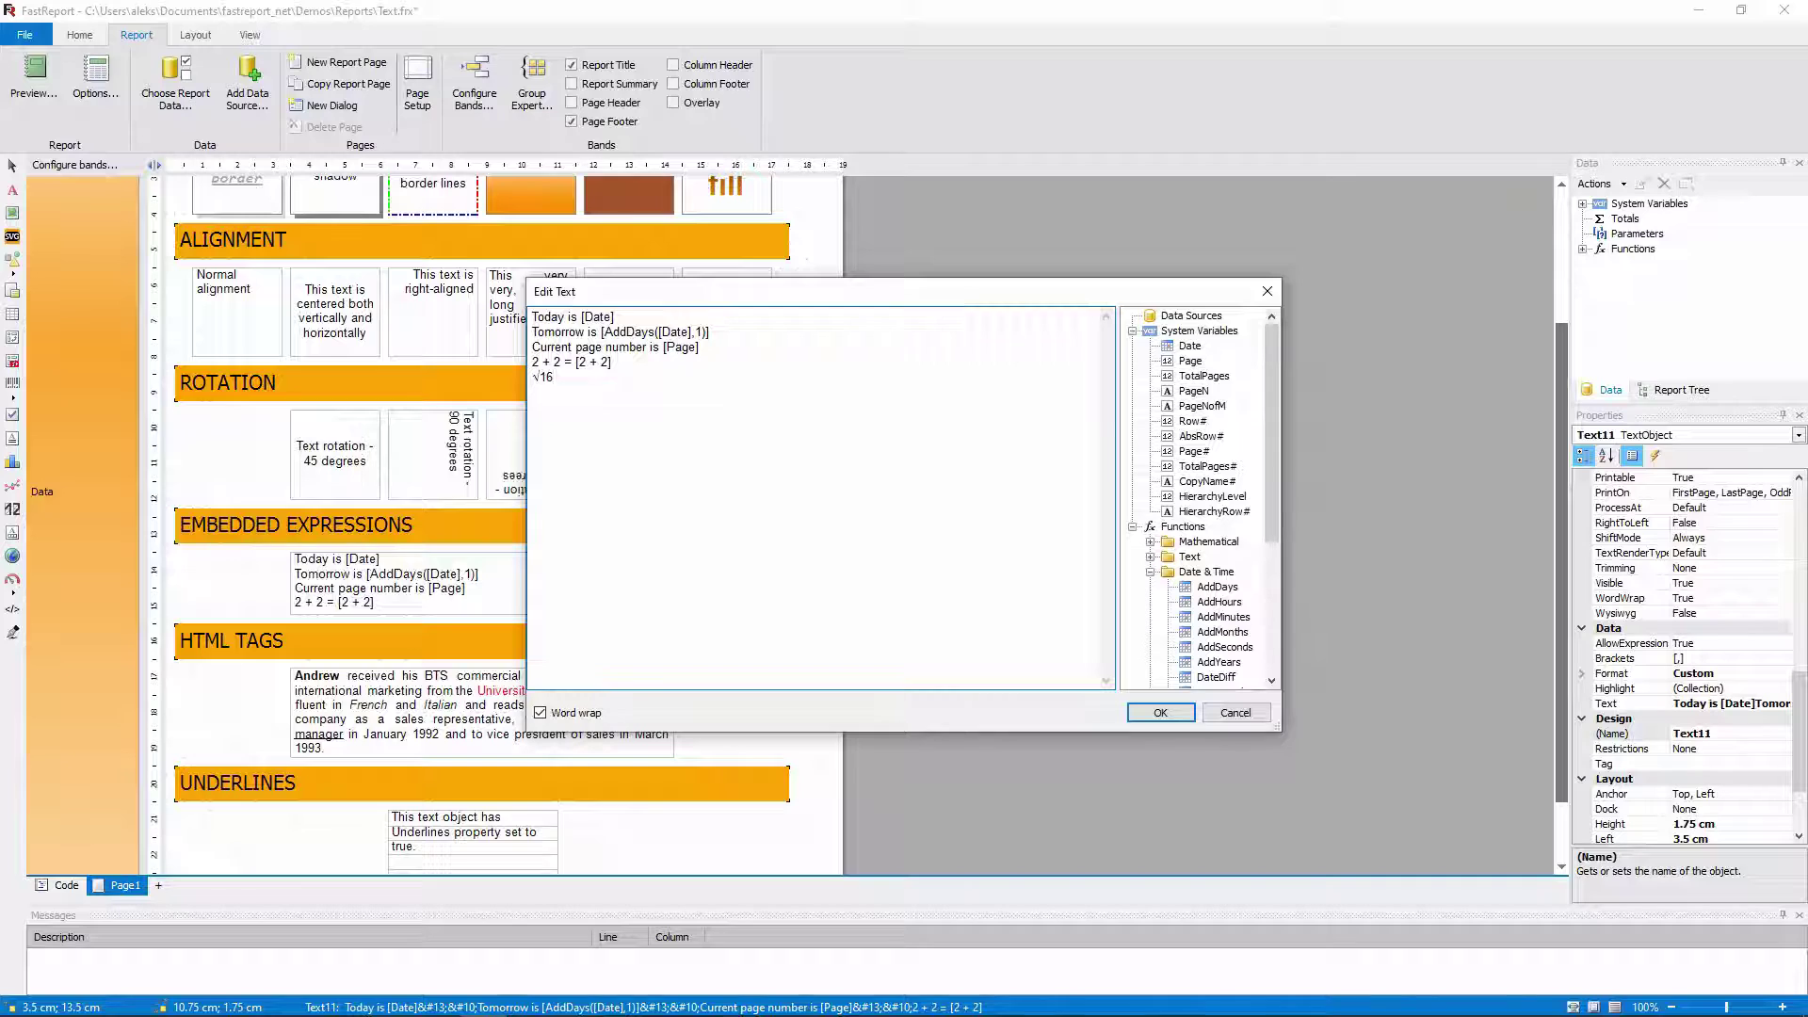
pyautogui.click(1151, 572)
pyautogui.click(1133, 331)
pyautogui.click(1150, 361)
pyautogui.doubleClick(1204, 574)
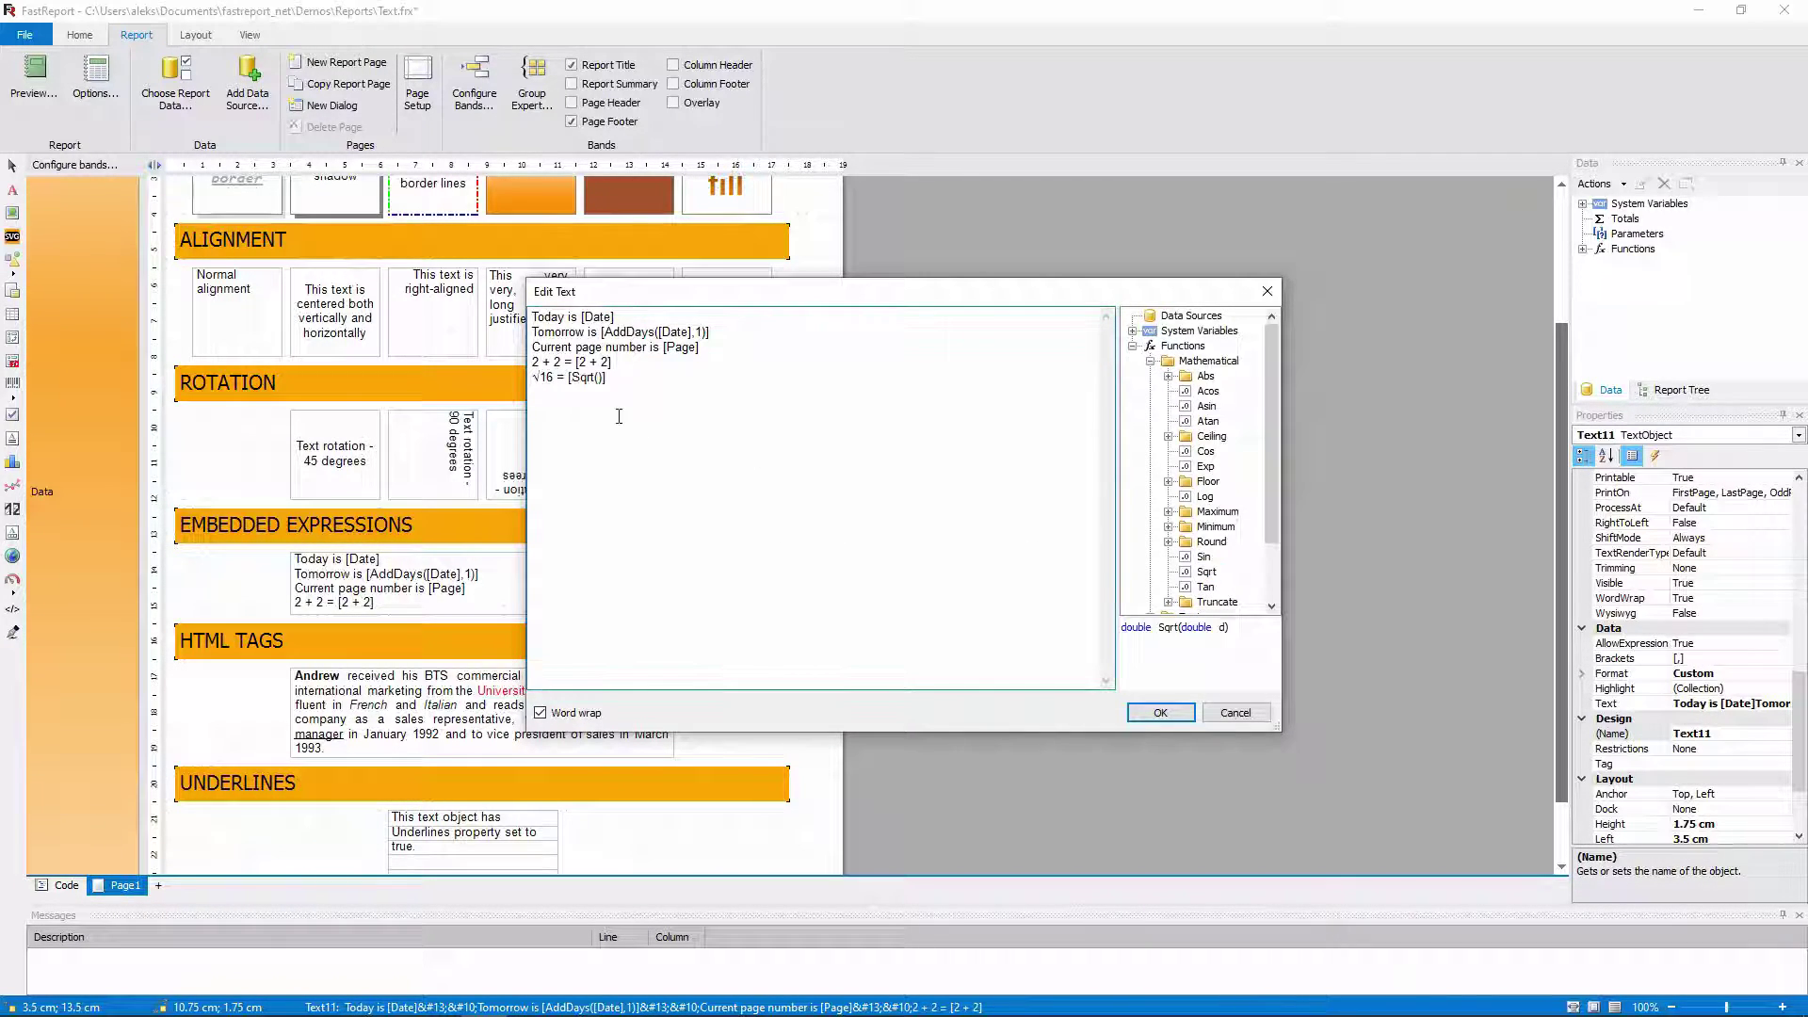
pyautogui.click(1161, 715)
# Step: Apply the Number format to the Sqrt(16) expression and check it in the report preview
pyautogui.rightClick(315, 585)
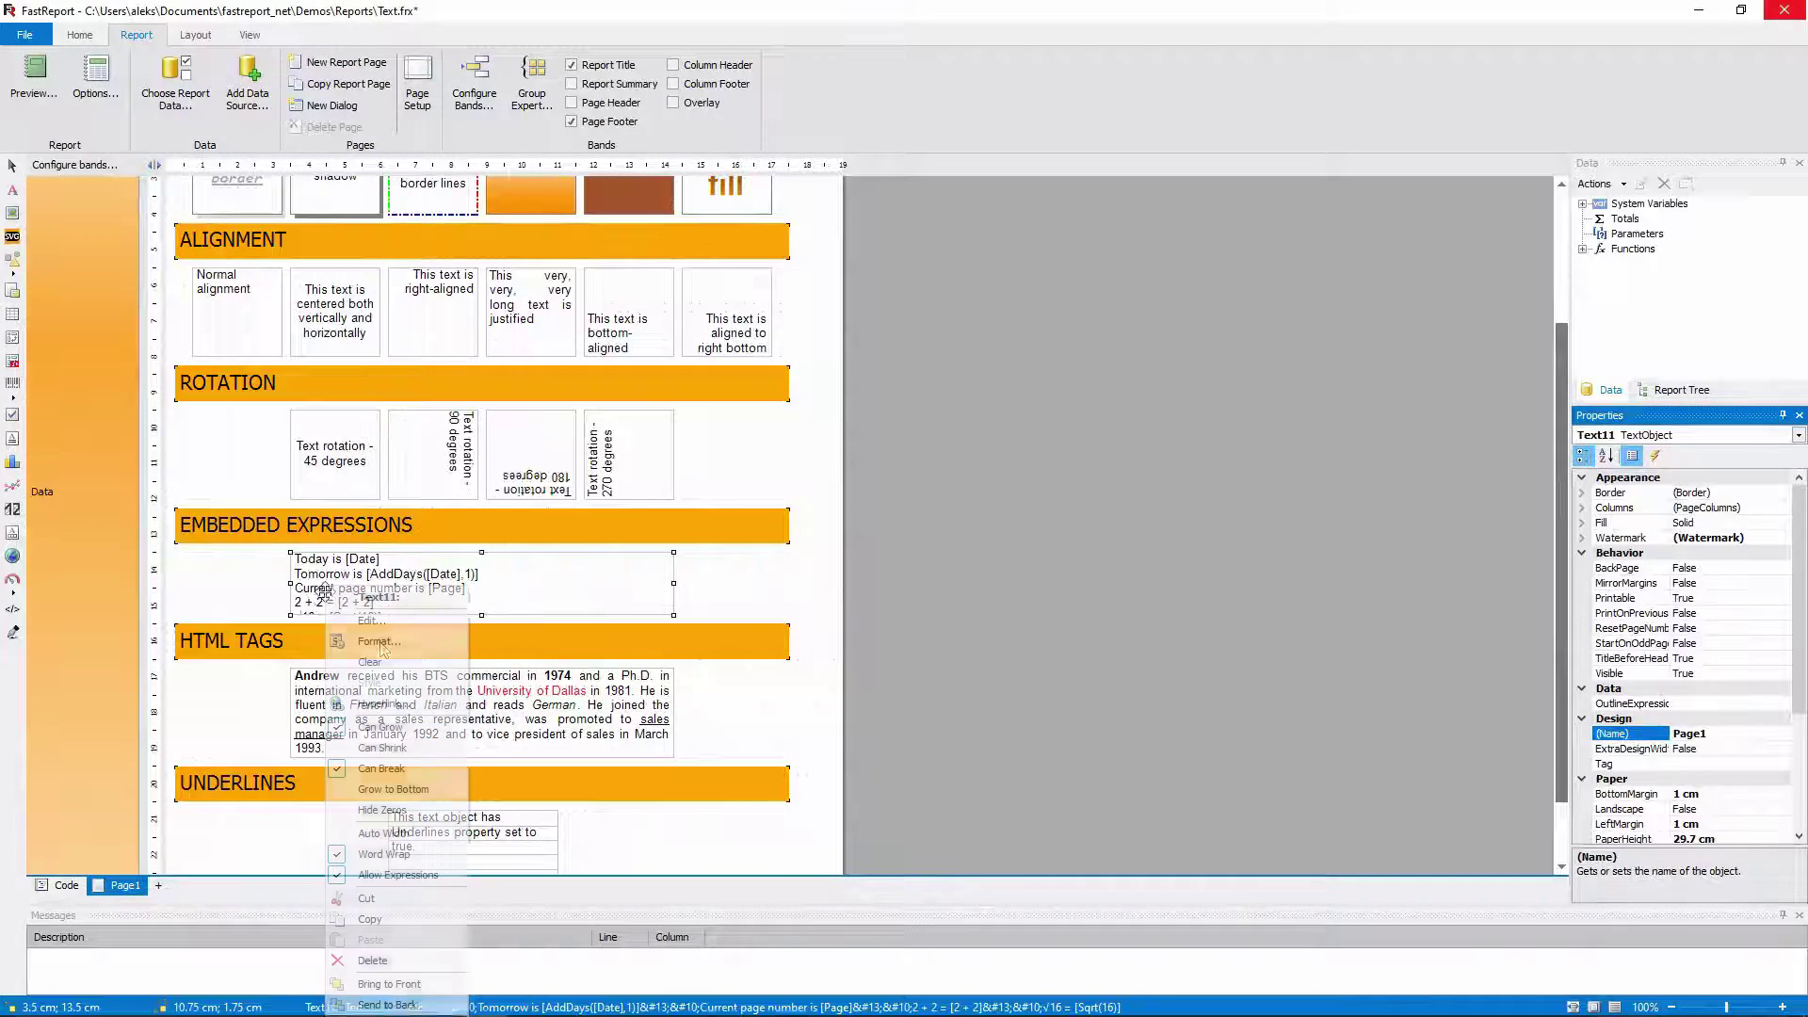
pyautogui.click(369, 644)
pyautogui.click(896, 362)
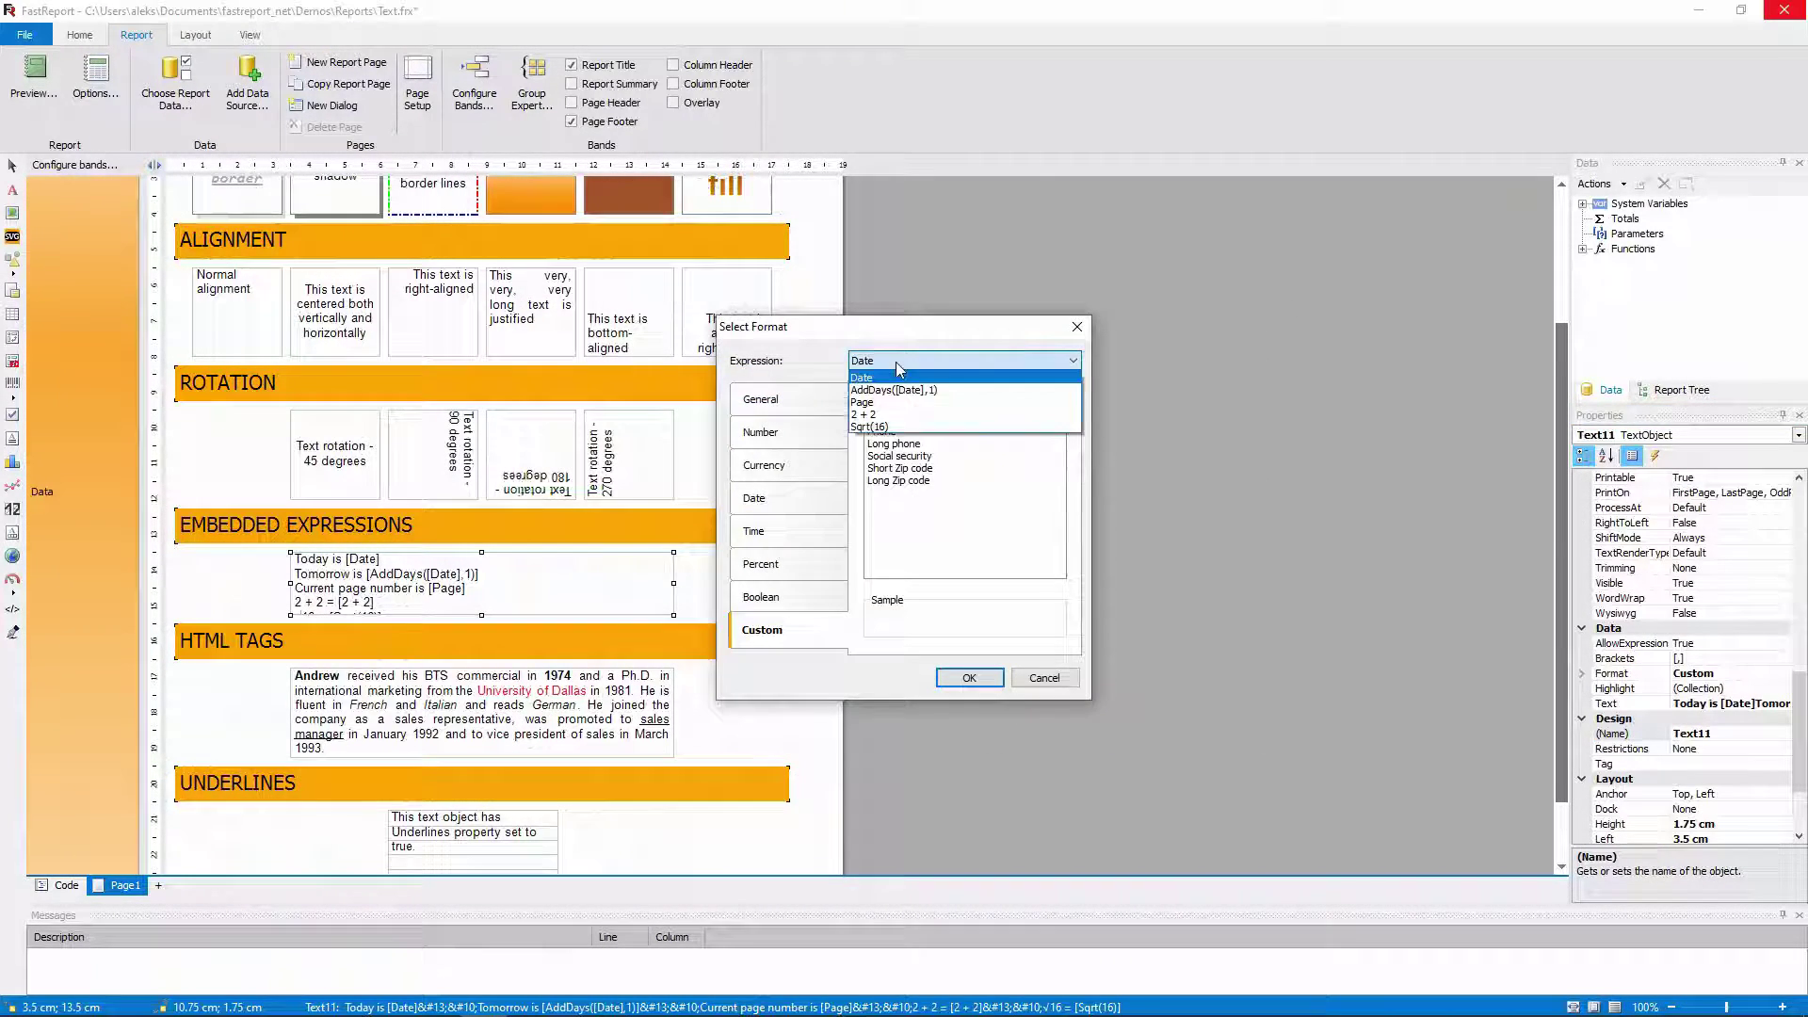
pyautogui.click(885, 430)
pyautogui.click(796, 433)
pyautogui.click(968, 678)
pyautogui.click(34, 77)
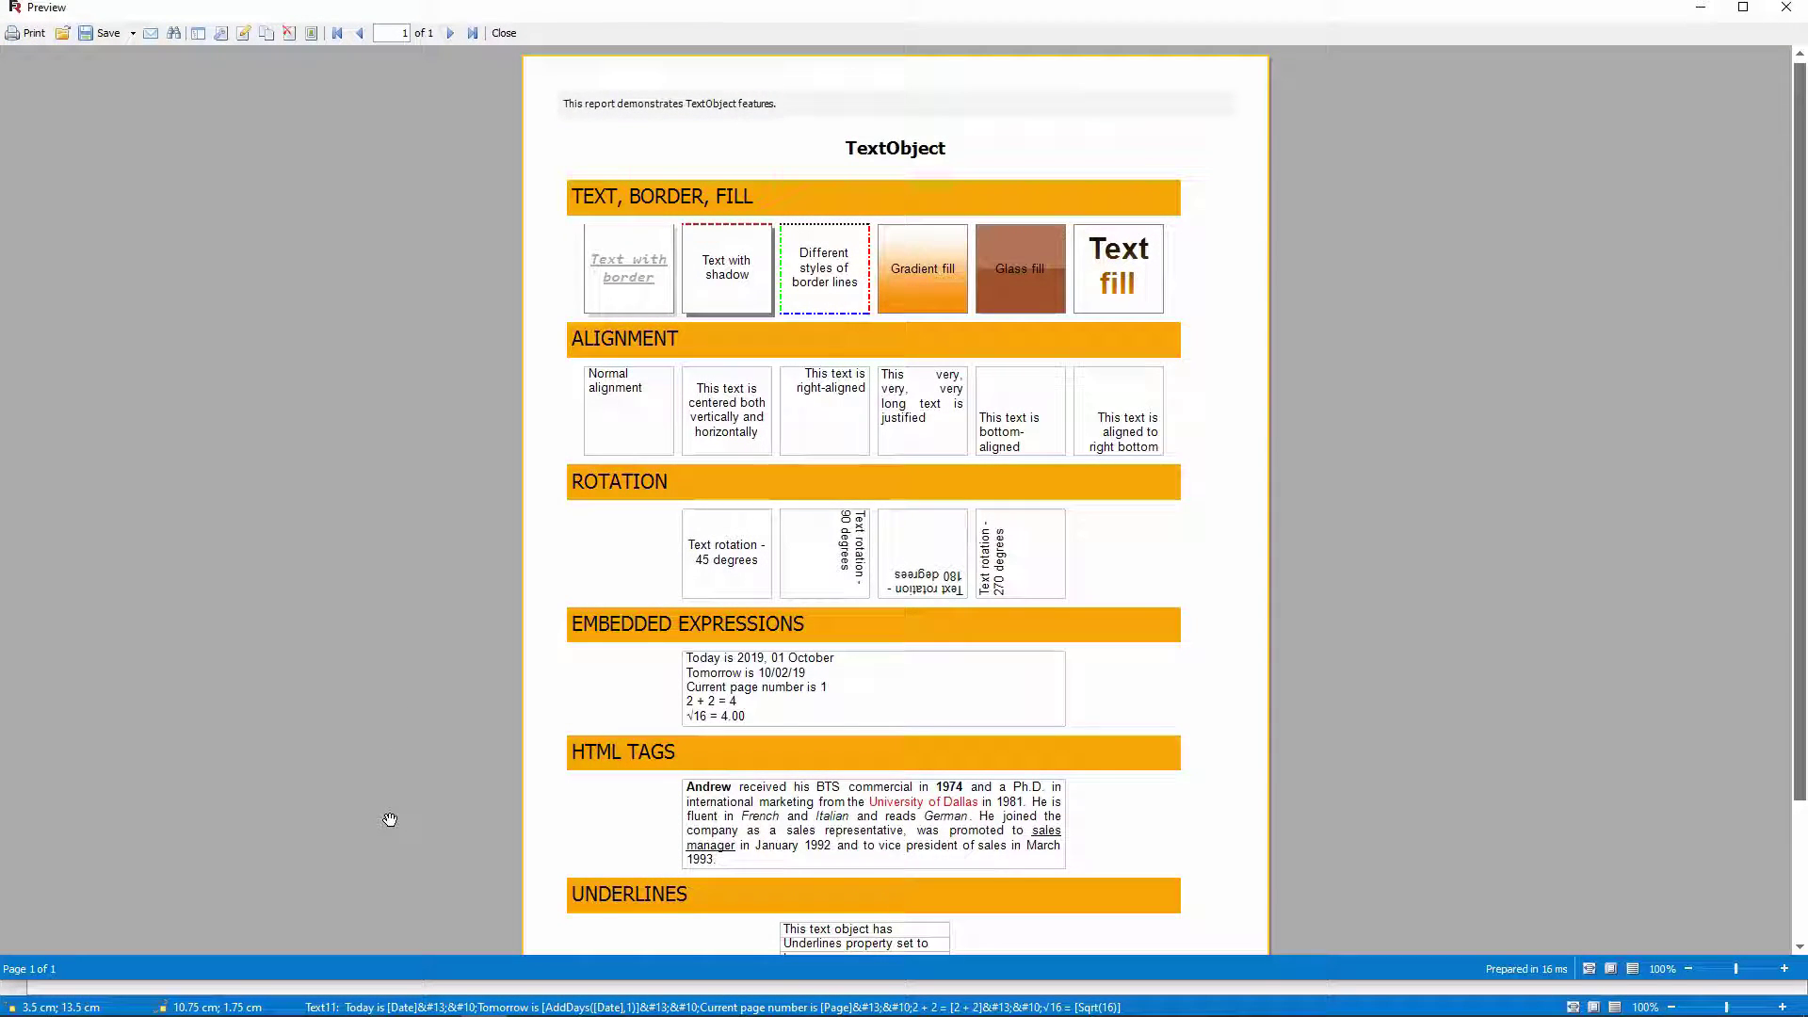
pyautogui.click(1787, 8)
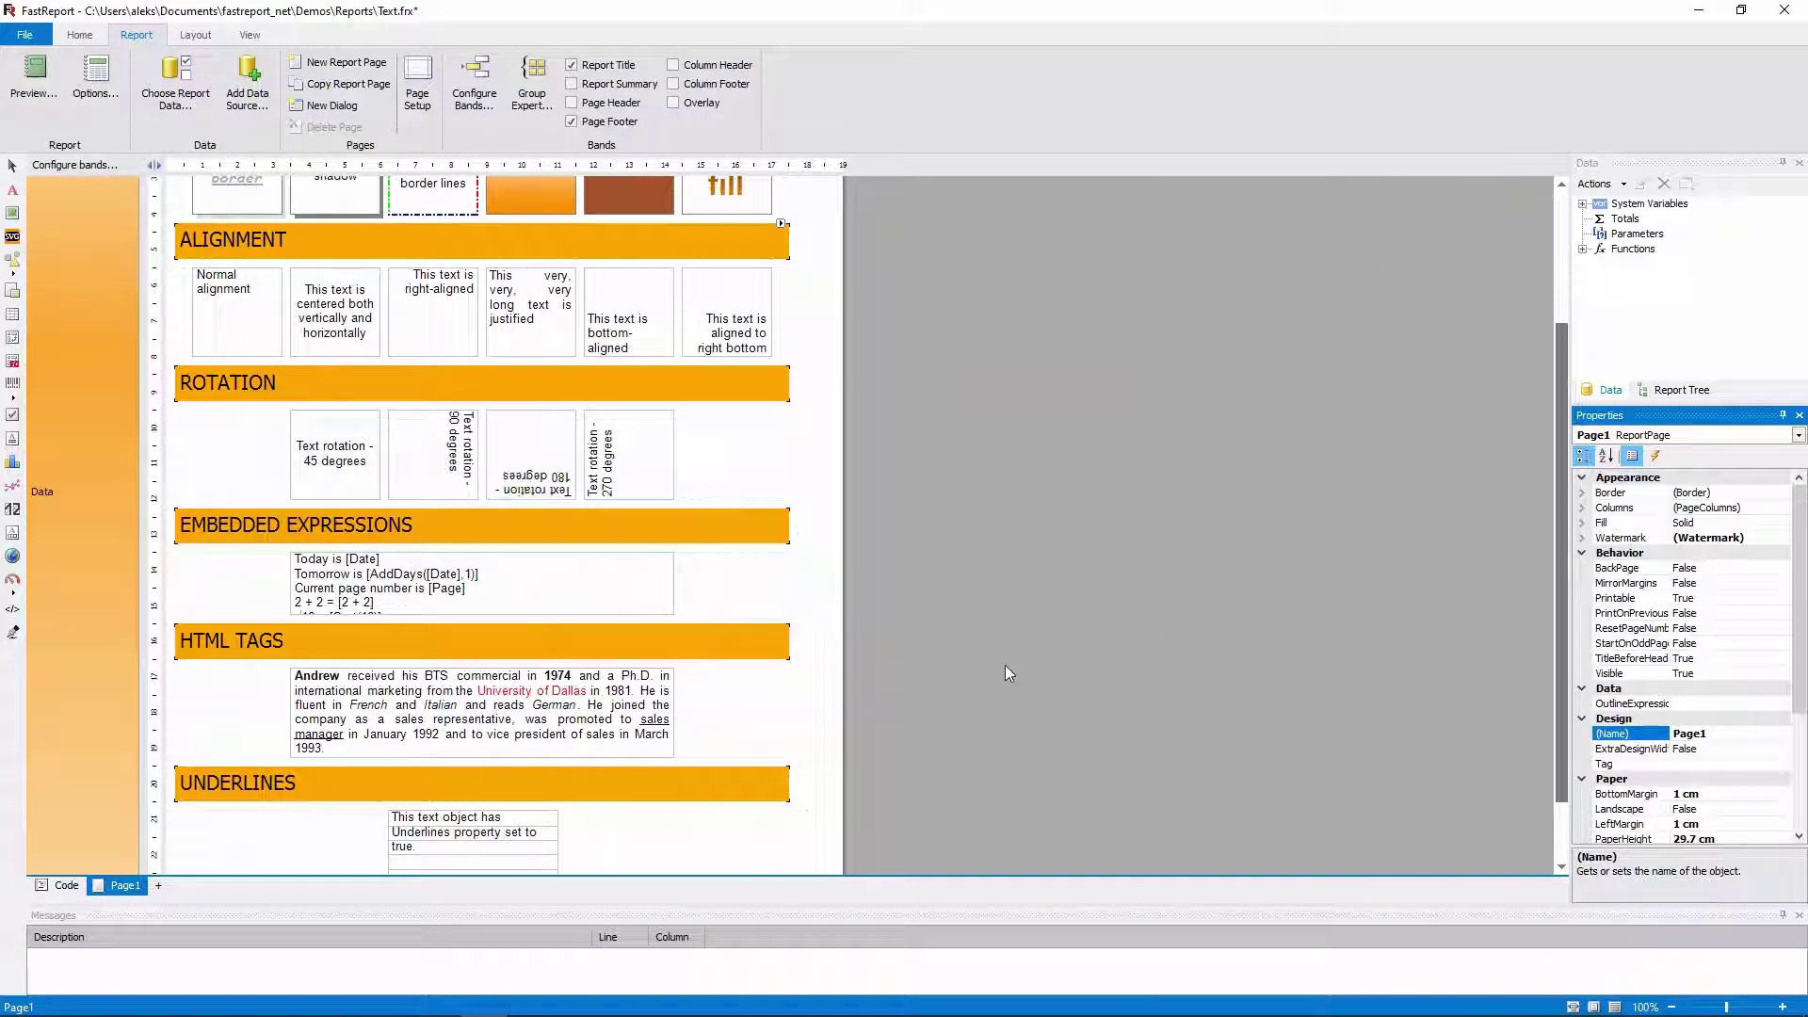
# Step: Examine the markup of the text object under HTML TAGS in its text editor, and close the editor without changes
pyautogui.scroll(-1, 565, 659)
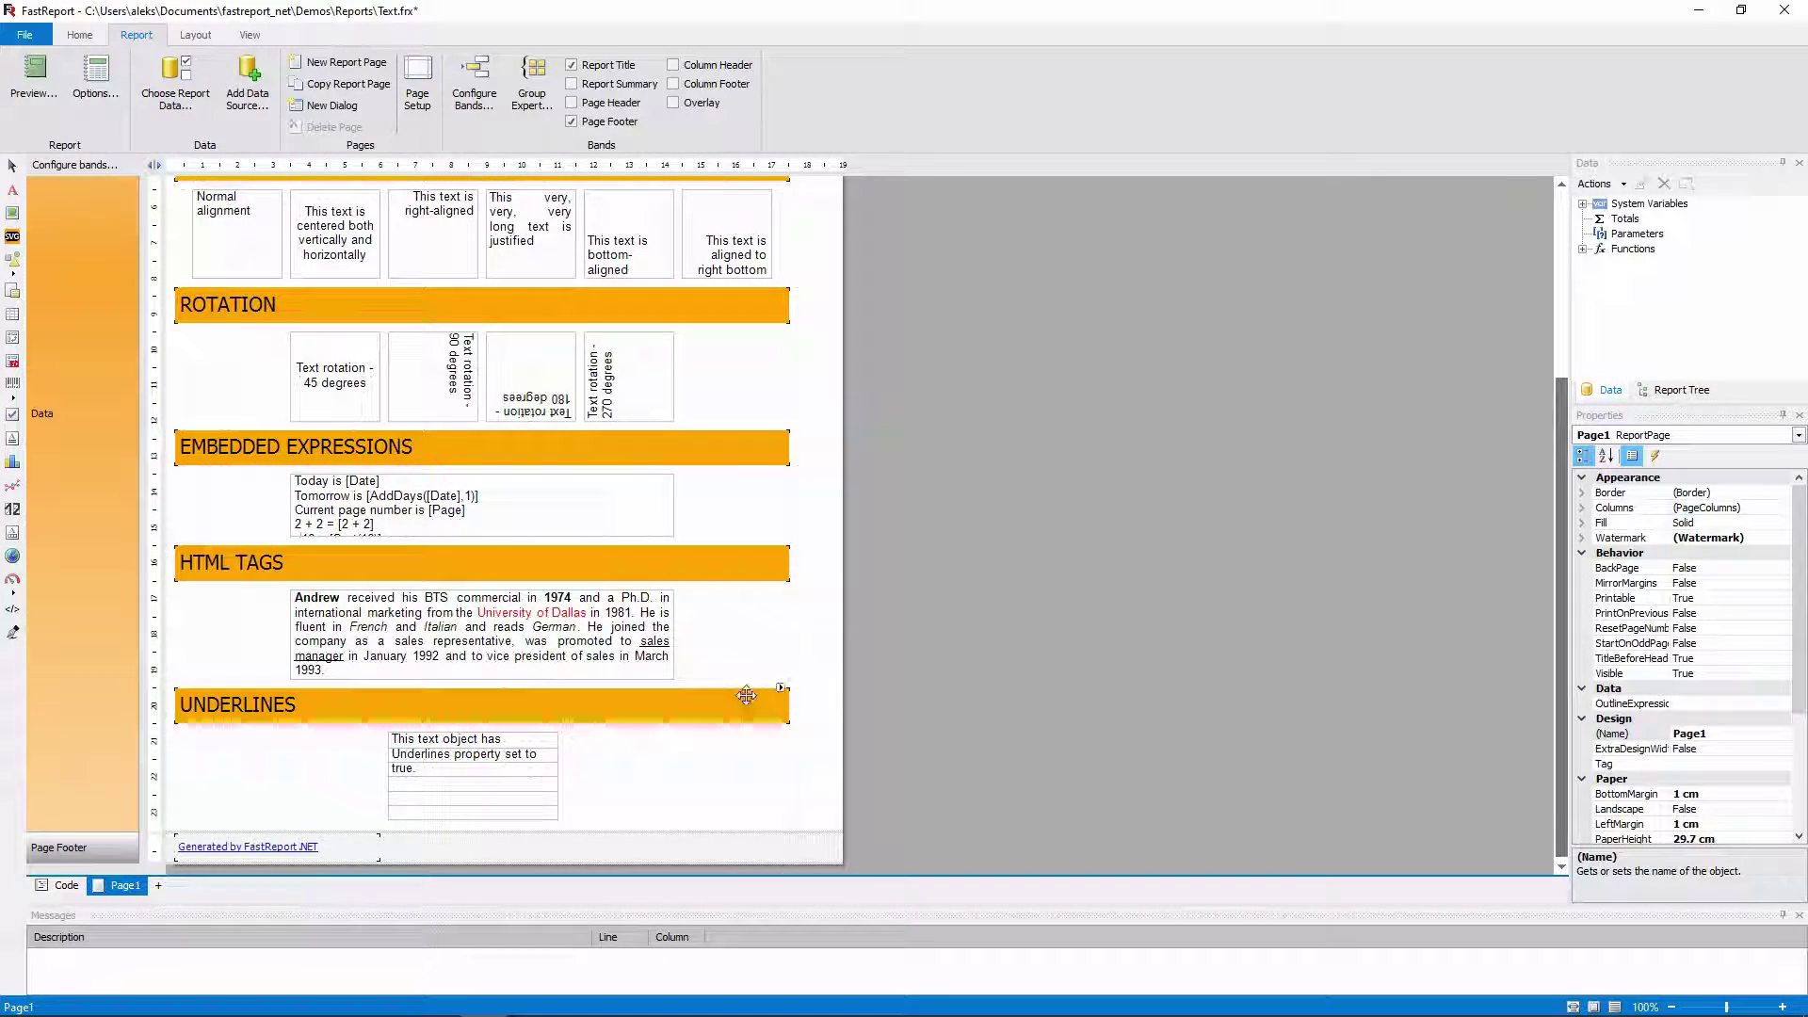
pyautogui.click(485, 638)
pyautogui.doubleClick(485, 639)
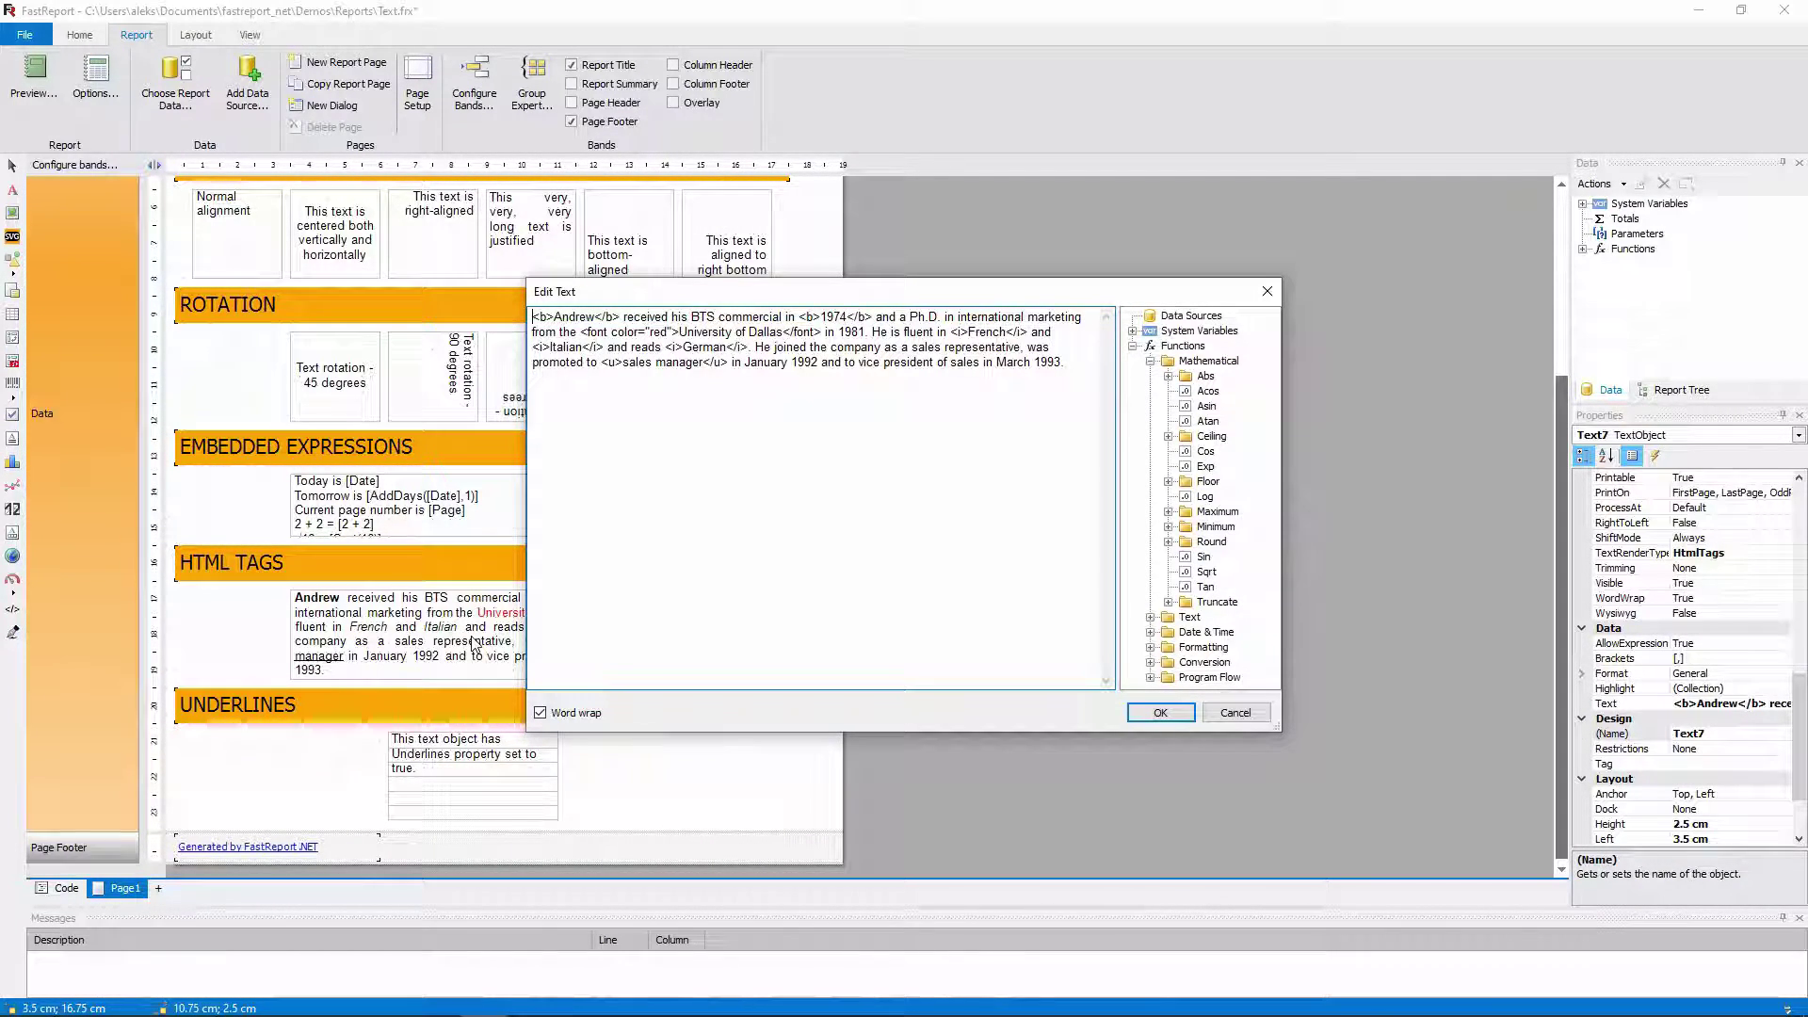
pyautogui.click(1267, 291)
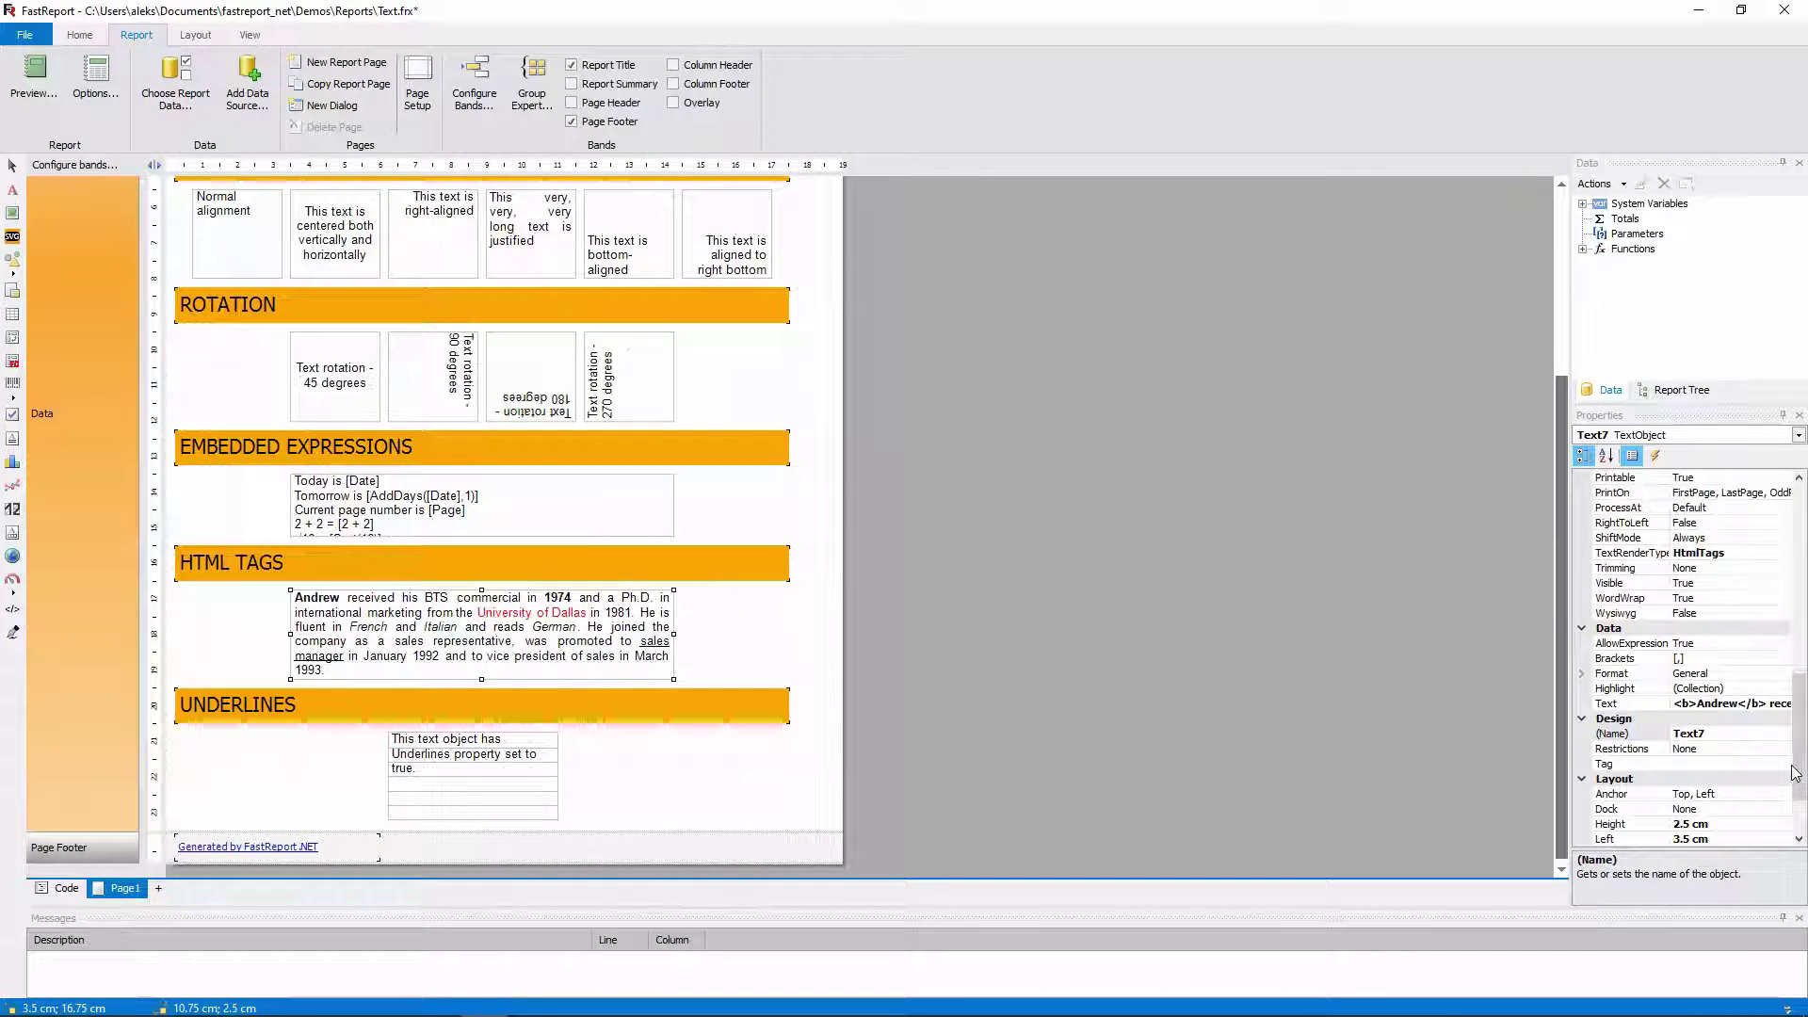
# Step: Check the TextRenderType options of the text object under HTML TAGS and keep HtmlTags selected
pyautogui.moveTo(1800, 770); pyautogui.dragTo(1799, 744)
pyautogui.click(1766, 646)
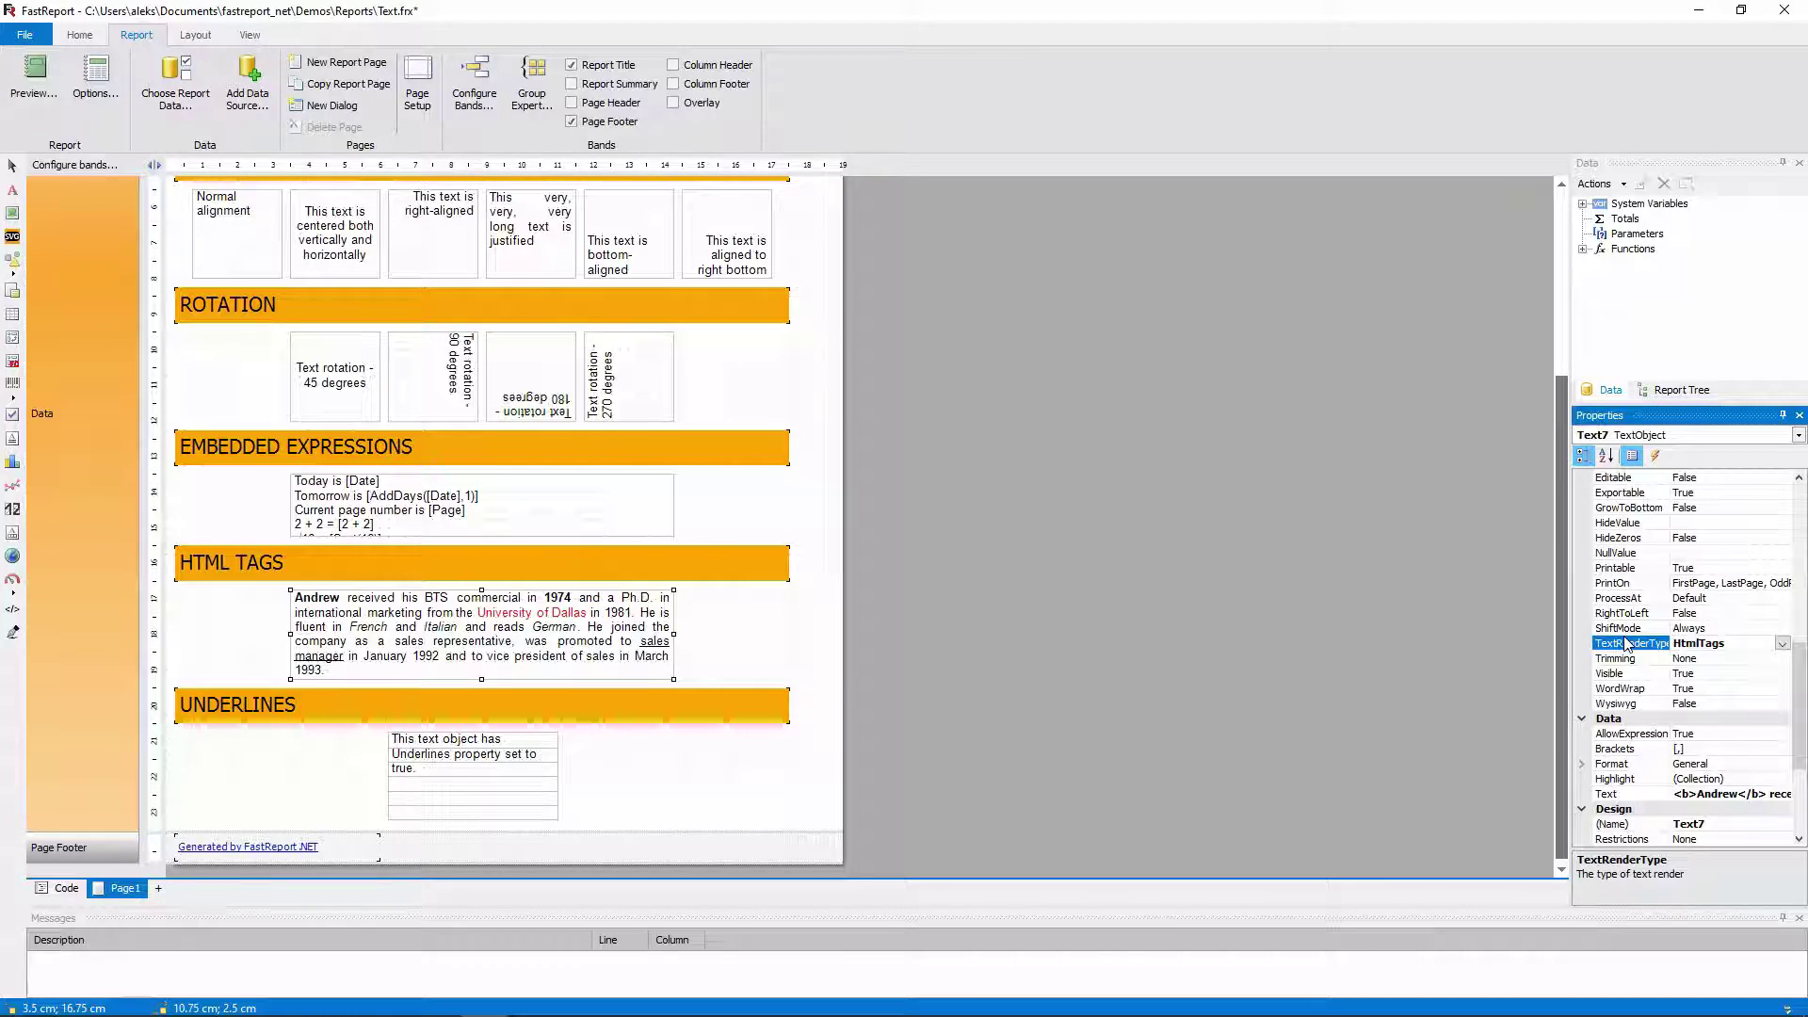
pyautogui.click(1781, 644)
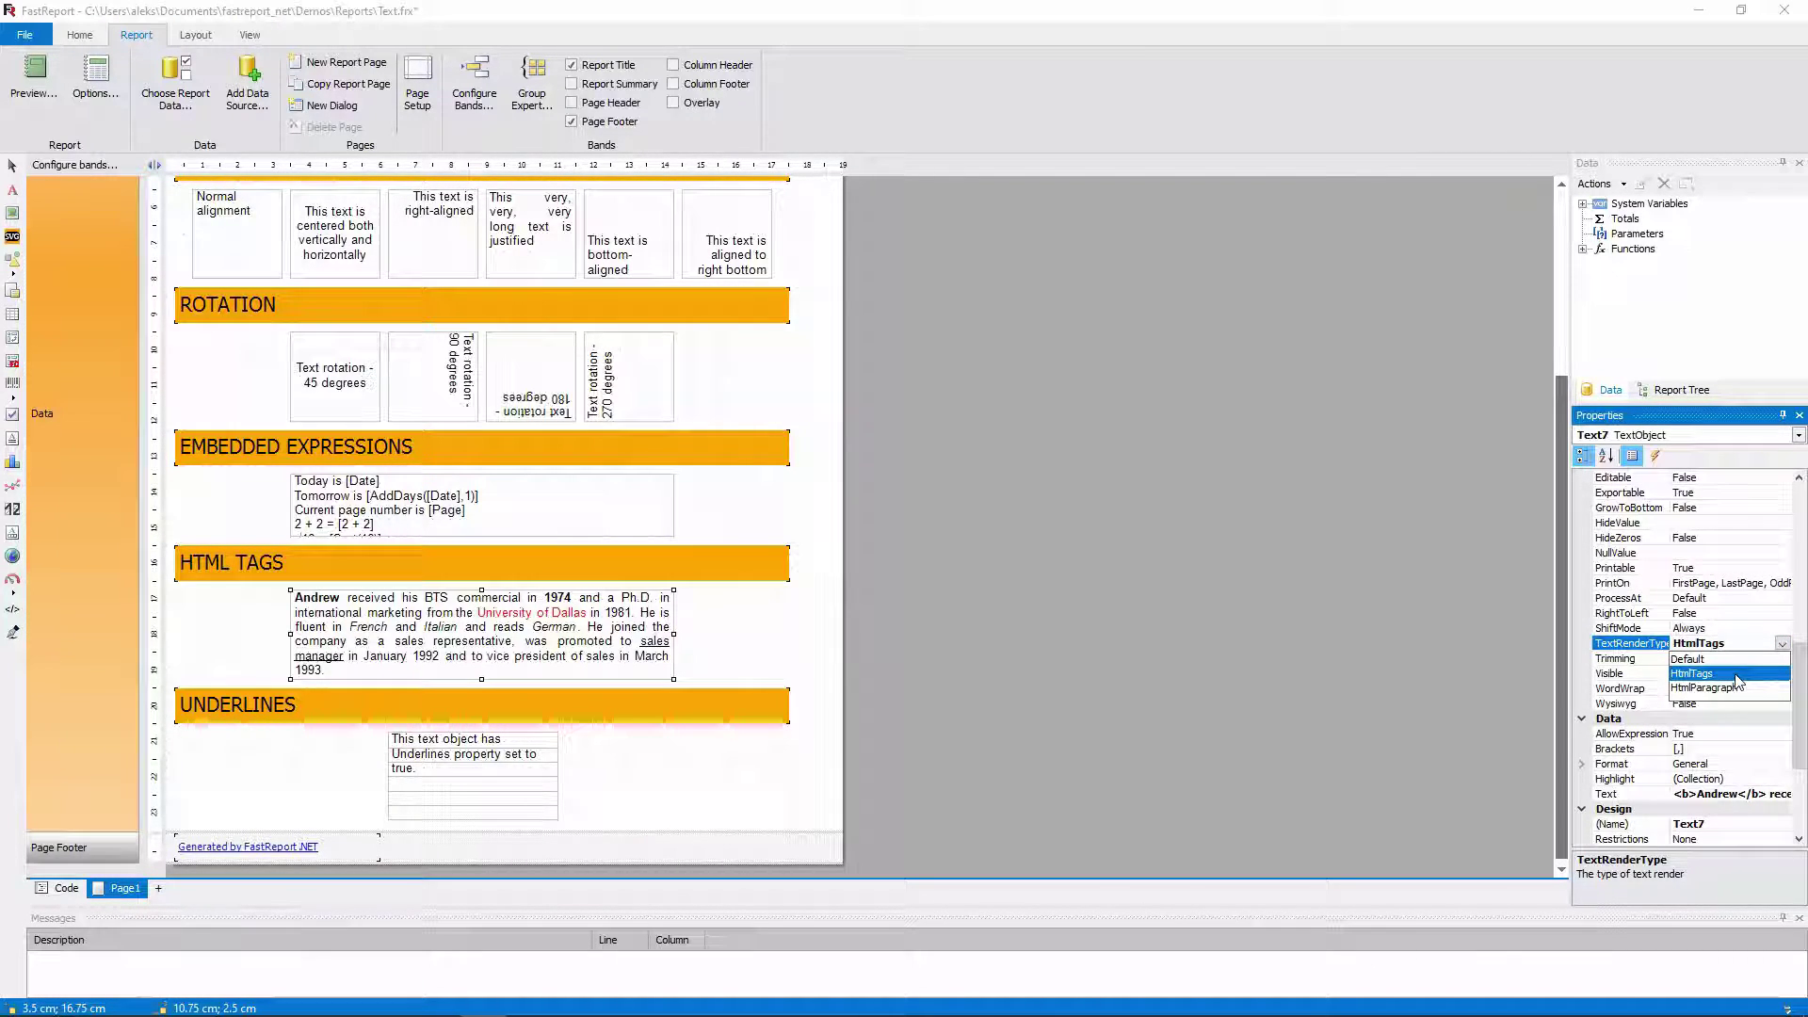
pyautogui.click(1738, 680)
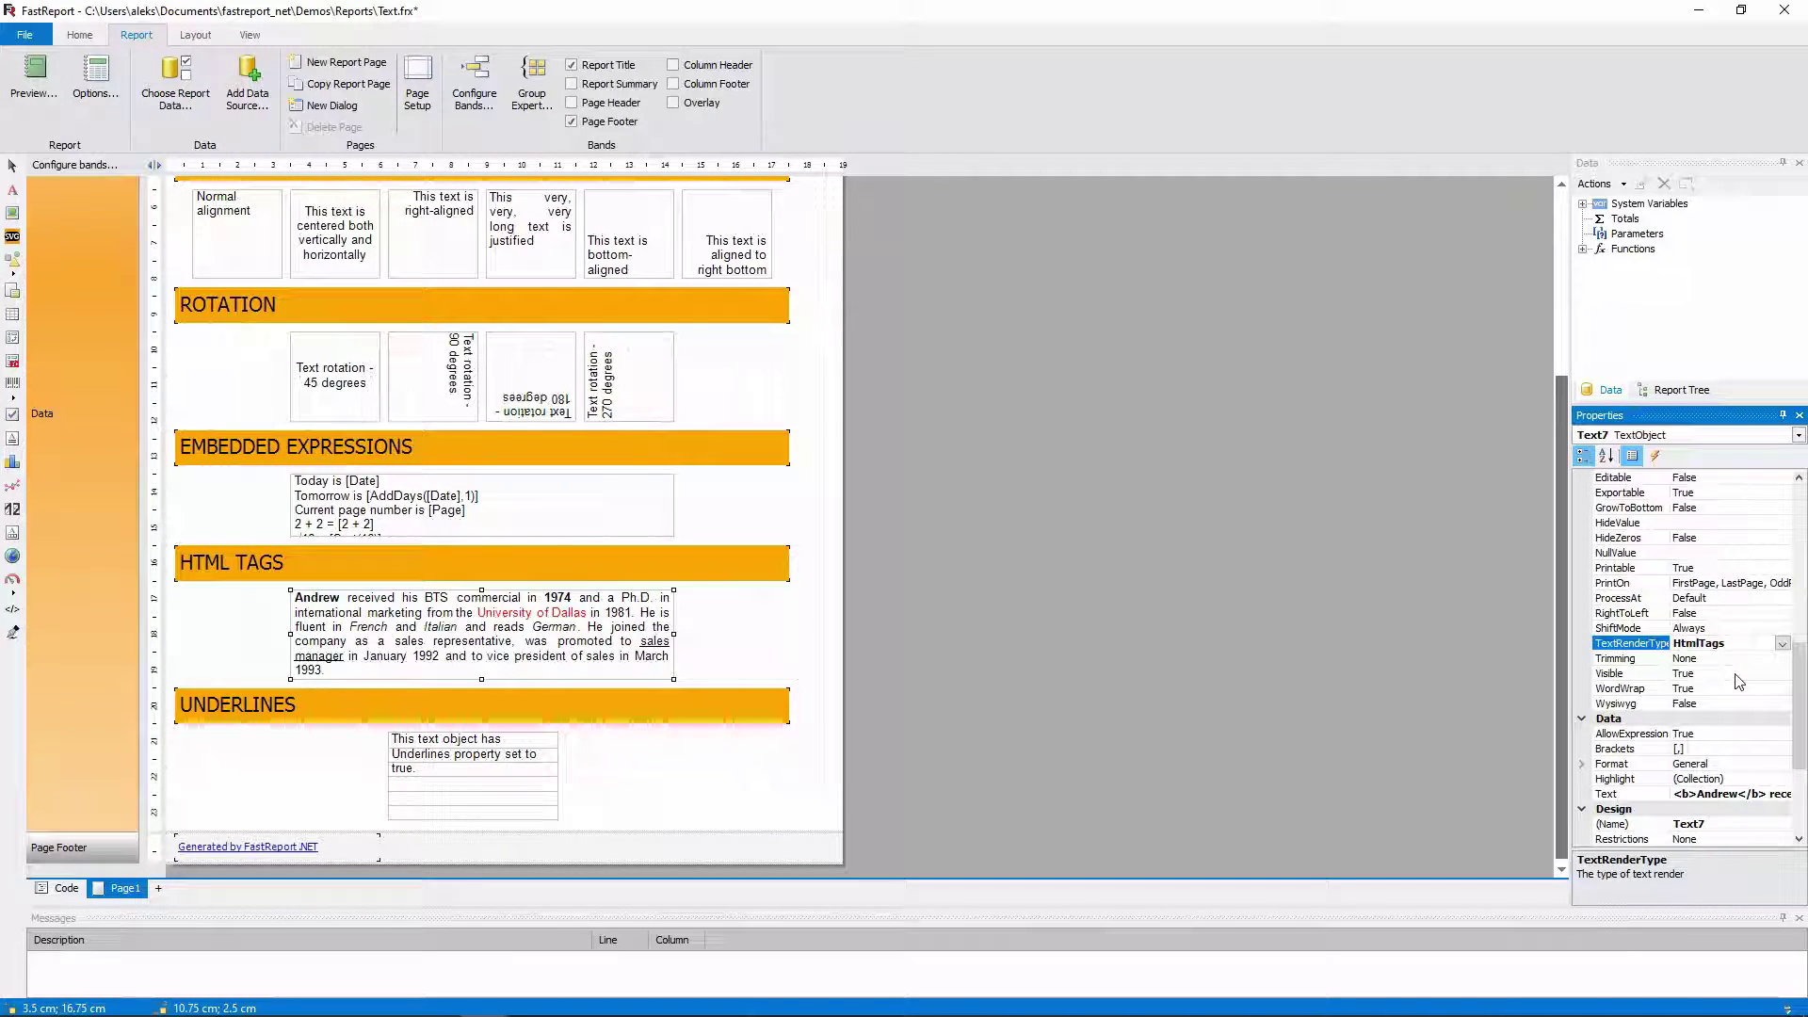
# Step: Select the text object under UNDERLINES and locate its Underlines property
pyautogui.click(458, 782)
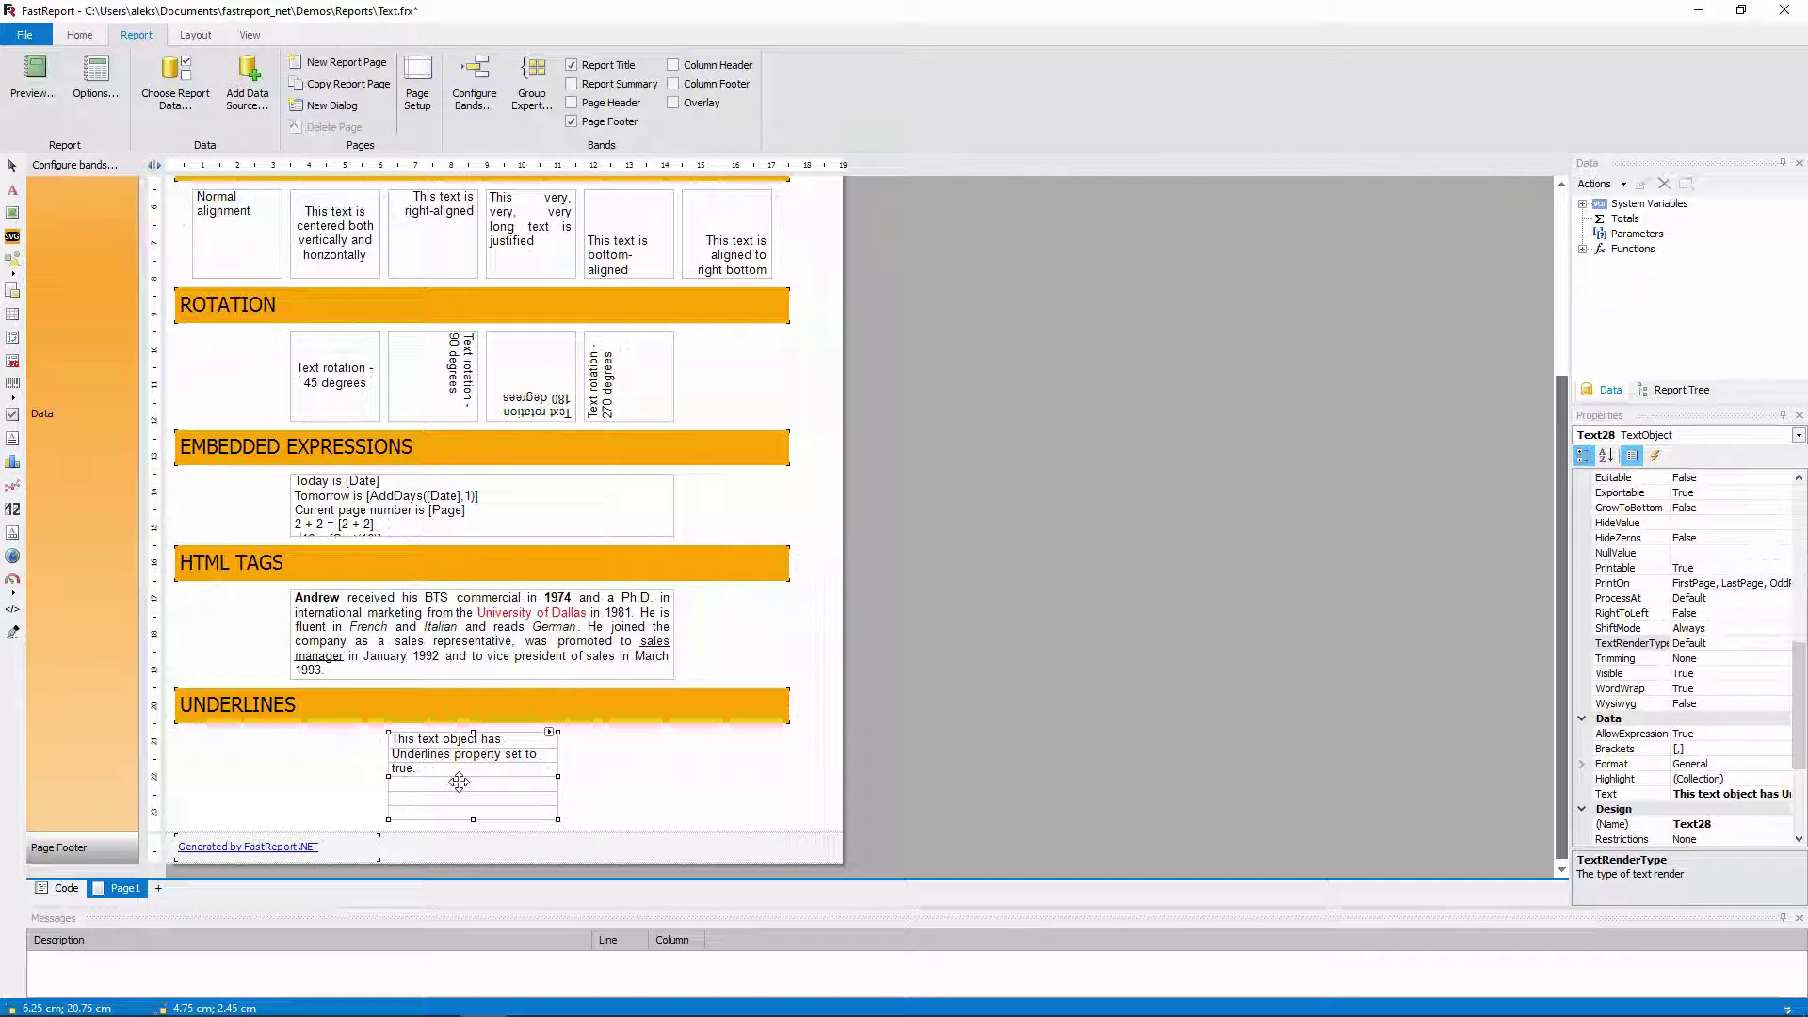
pyautogui.moveTo(1805, 710); pyautogui.dragTo(1791, 602)
pyautogui.click(1627, 628)
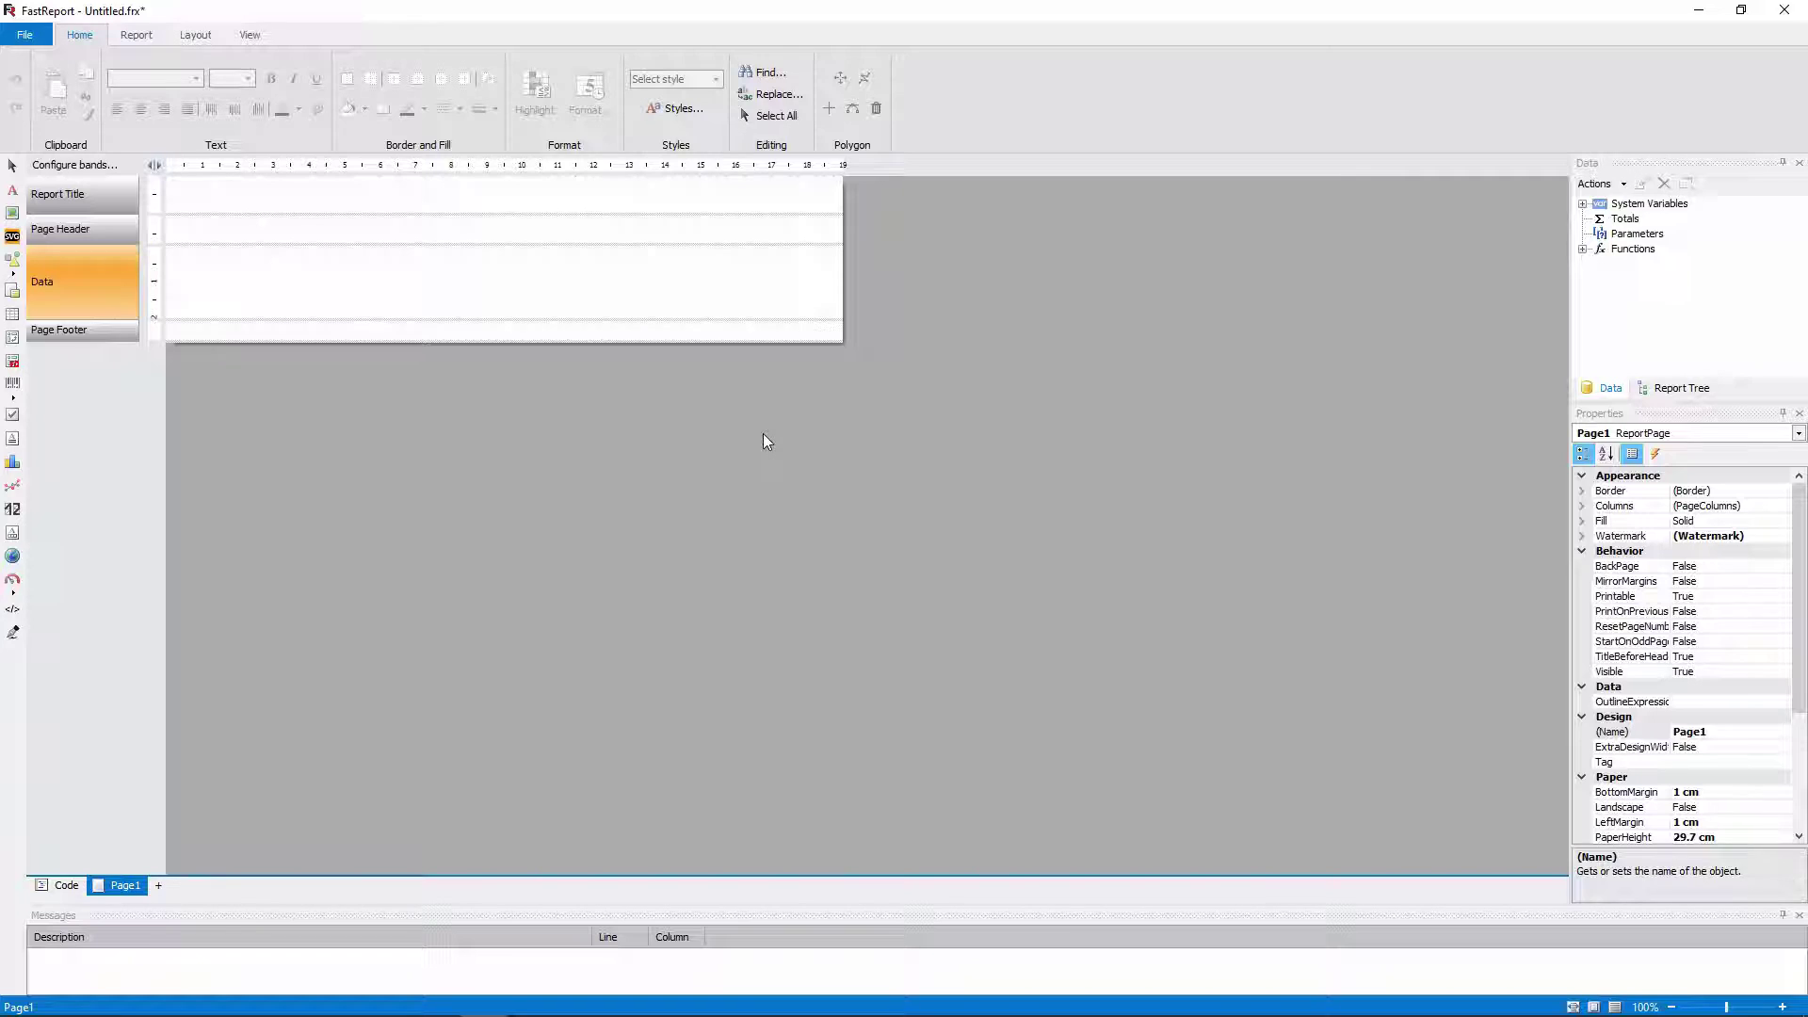
# Step: Add a rich text object about 14 × 1.5 cm to the Data band reading "This text object supports different formatting for its parts by default"
pyautogui.click(13, 337)
pyautogui.click(179, 259)
pyautogui.moveTo(264, 273); pyautogui.dragTo(672, 307)
pyautogui.doubleClick(517, 279)
pyautogui.write('This te')
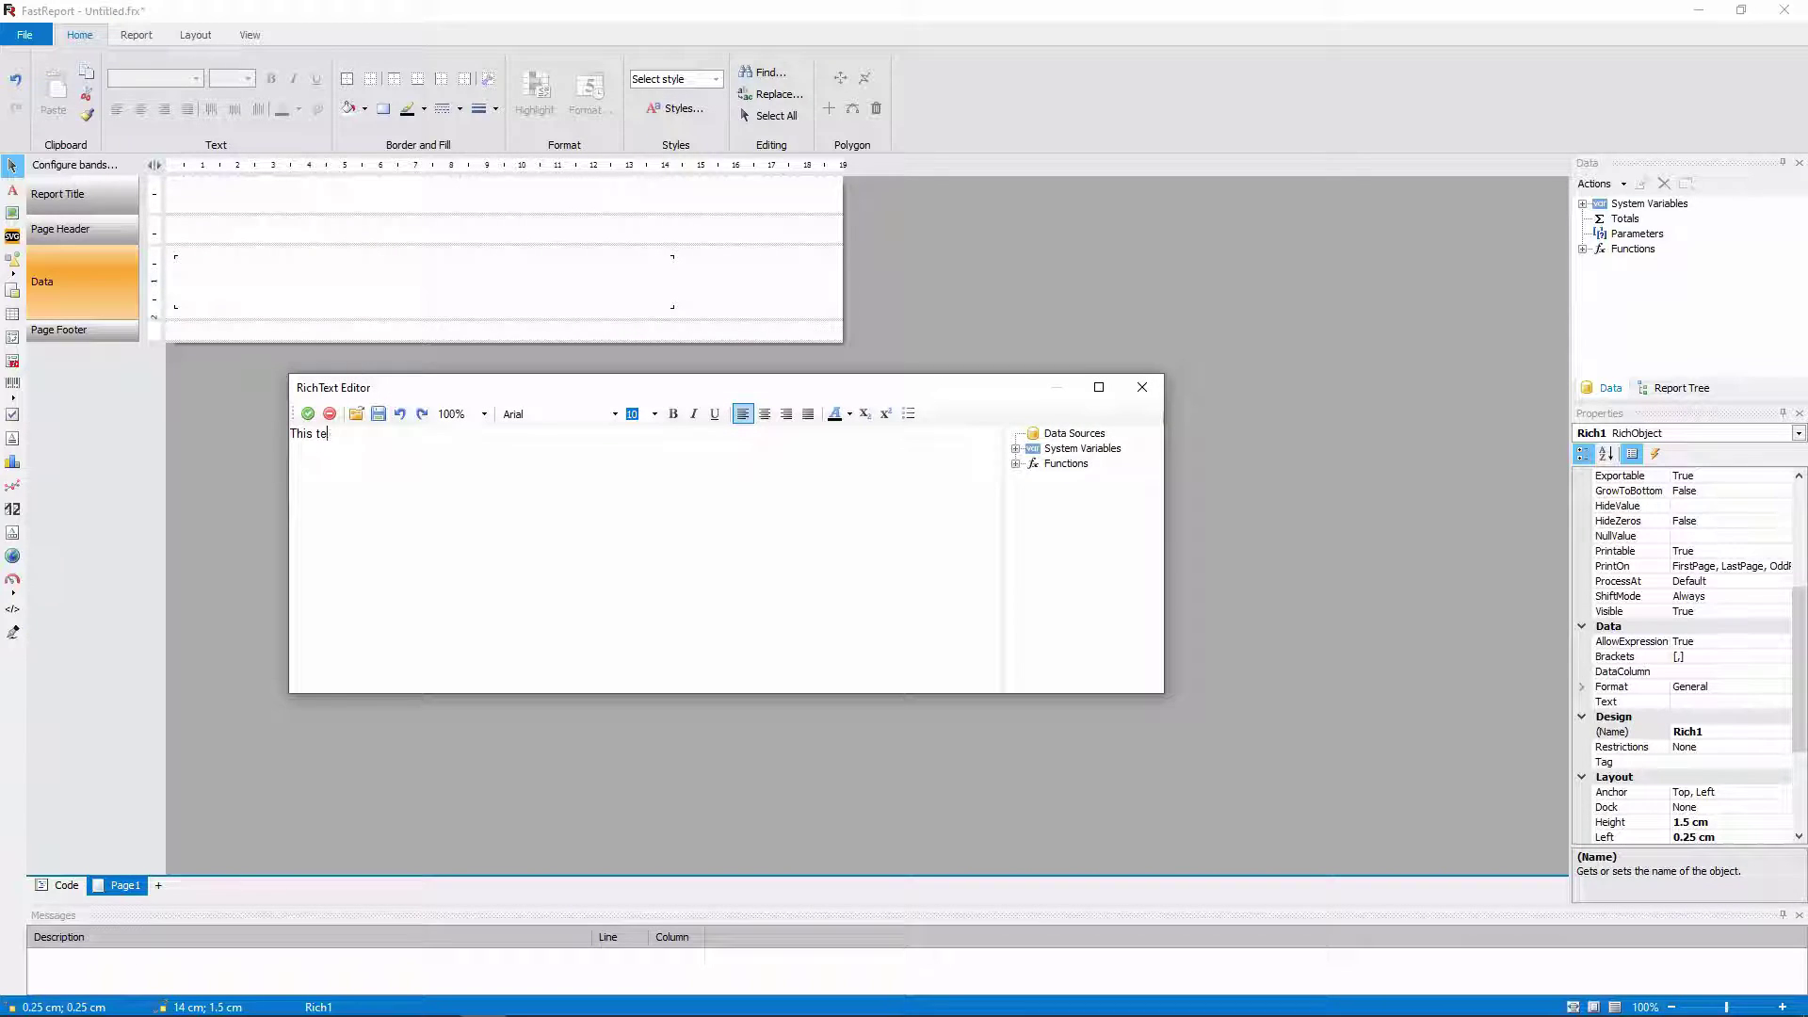
pyautogui.write('xt object supports different formatting for its parts byt')
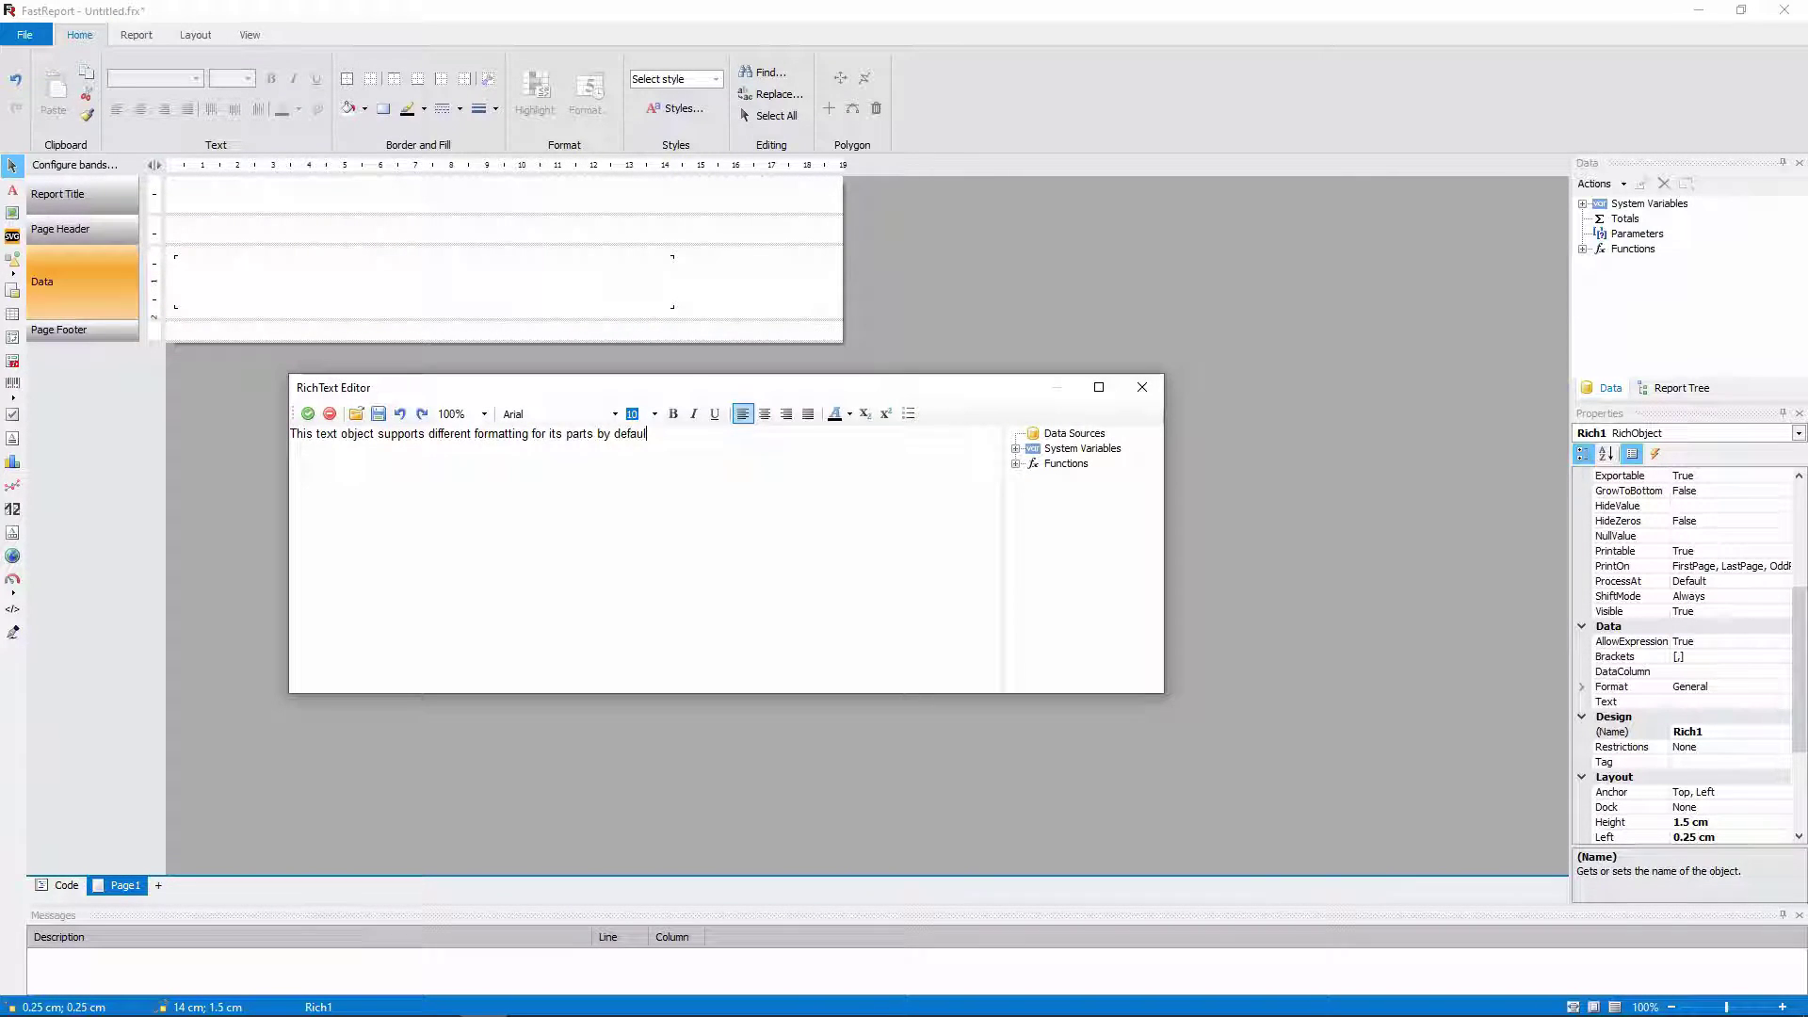
# Step: Format the word "object" in Arial Black, "formatting" in bold, "parts" in italic and "default" as underlined
pyautogui.click(615, 413)
pyautogui.click(672, 414)
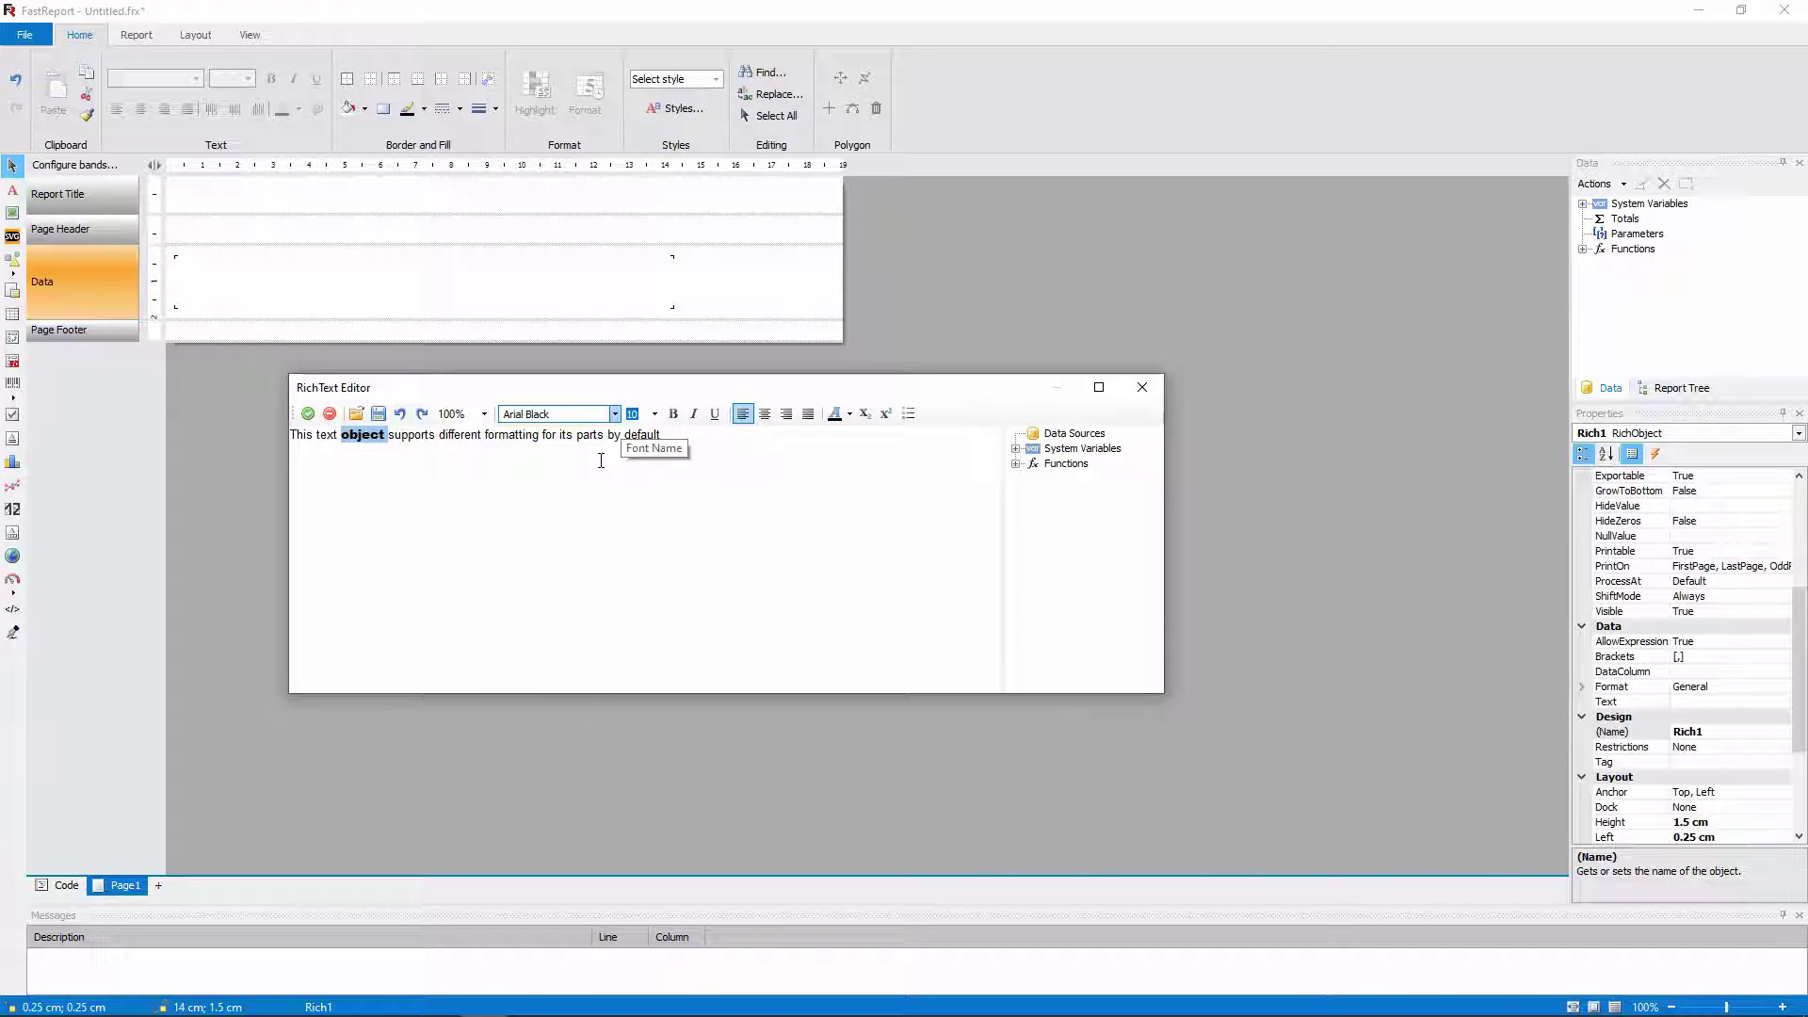
pyautogui.doubleClick(515, 434)
pyautogui.click(673, 413)
pyautogui.doubleClick(597, 434)
pyautogui.click(693, 413)
pyautogui.doubleClick(649, 434)
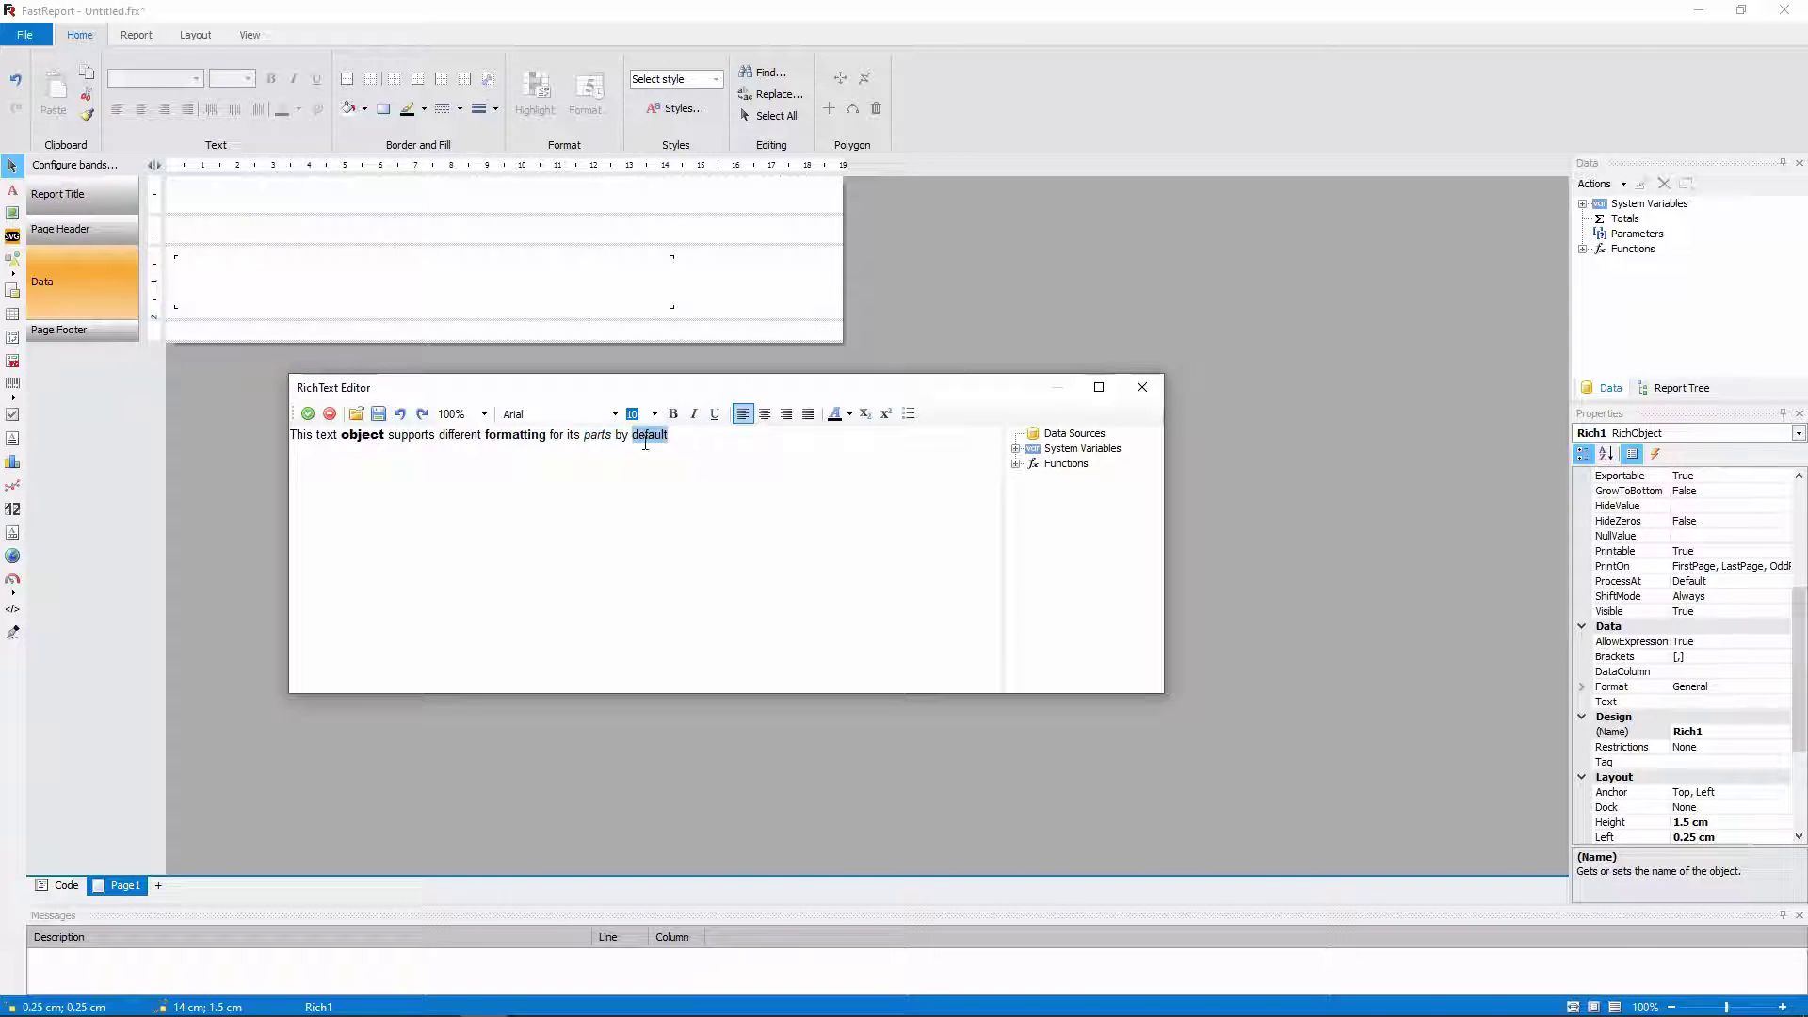
pyautogui.click(714, 414)
# Step: Color the word "text" red and apply the edited rich text to the object
pyautogui.doubleClick(327, 434)
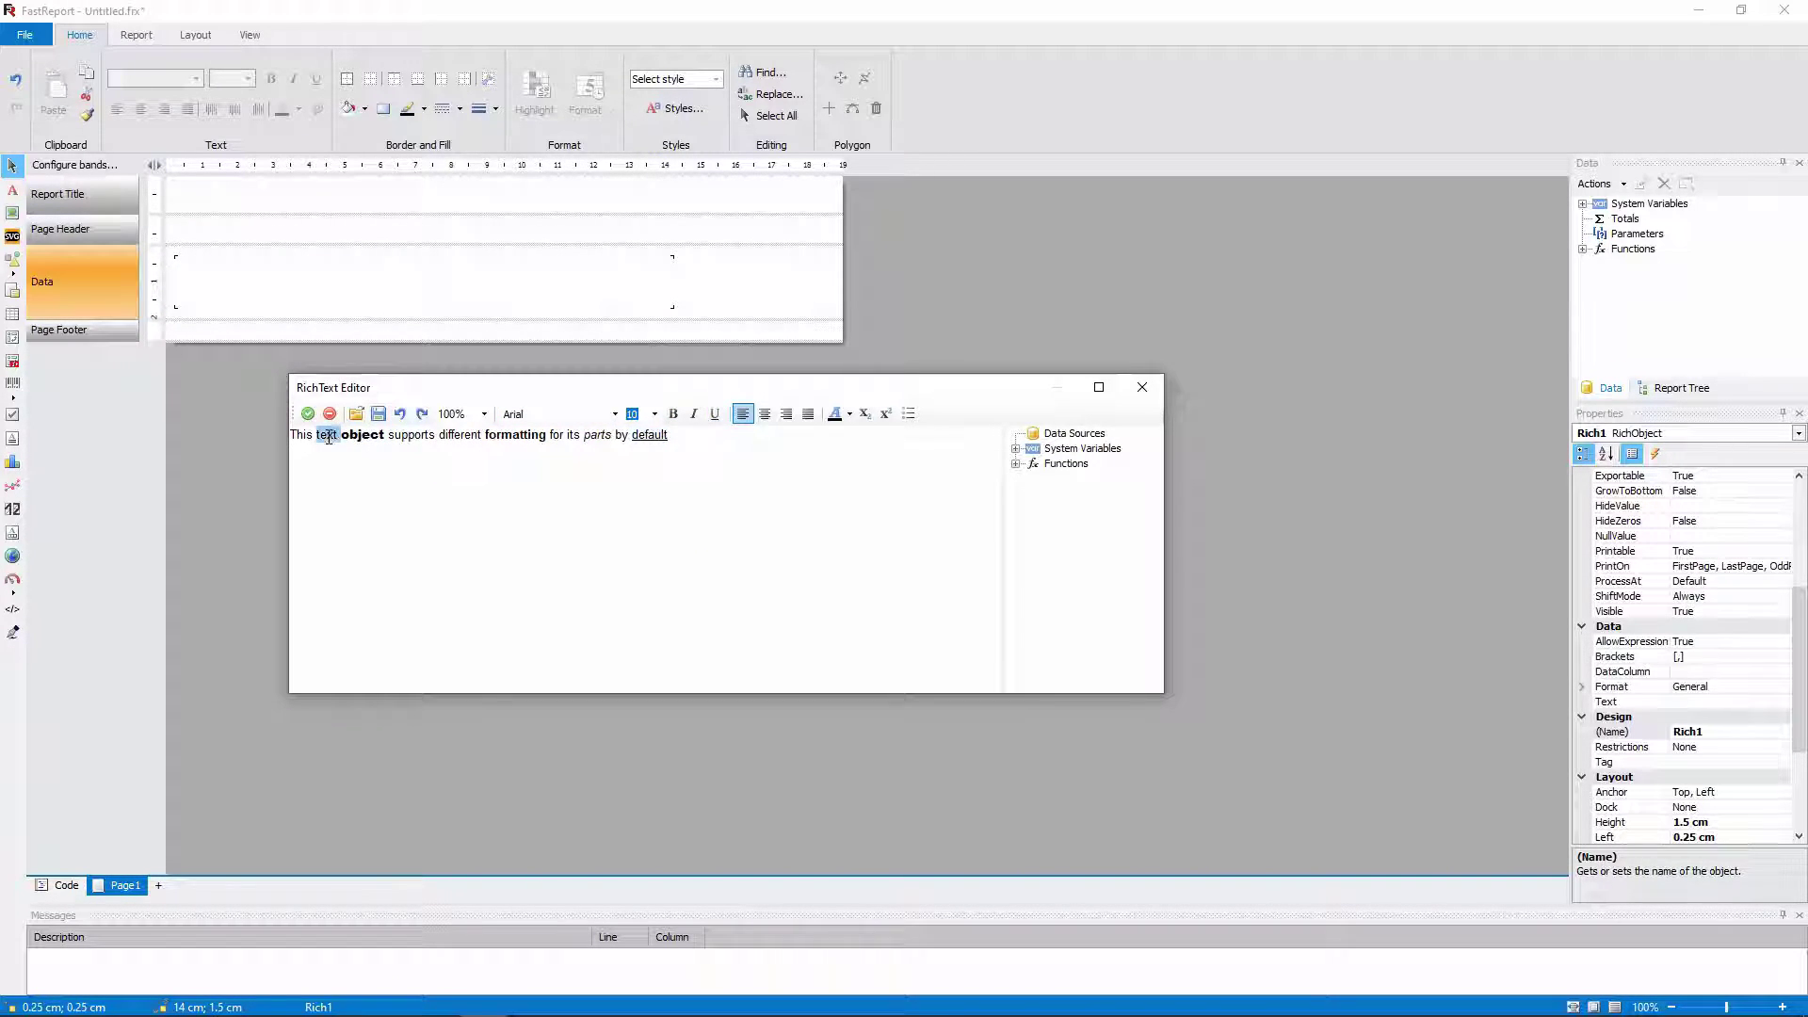
pyautogui.click(849, 413)
pyautogui.click(861, 652)
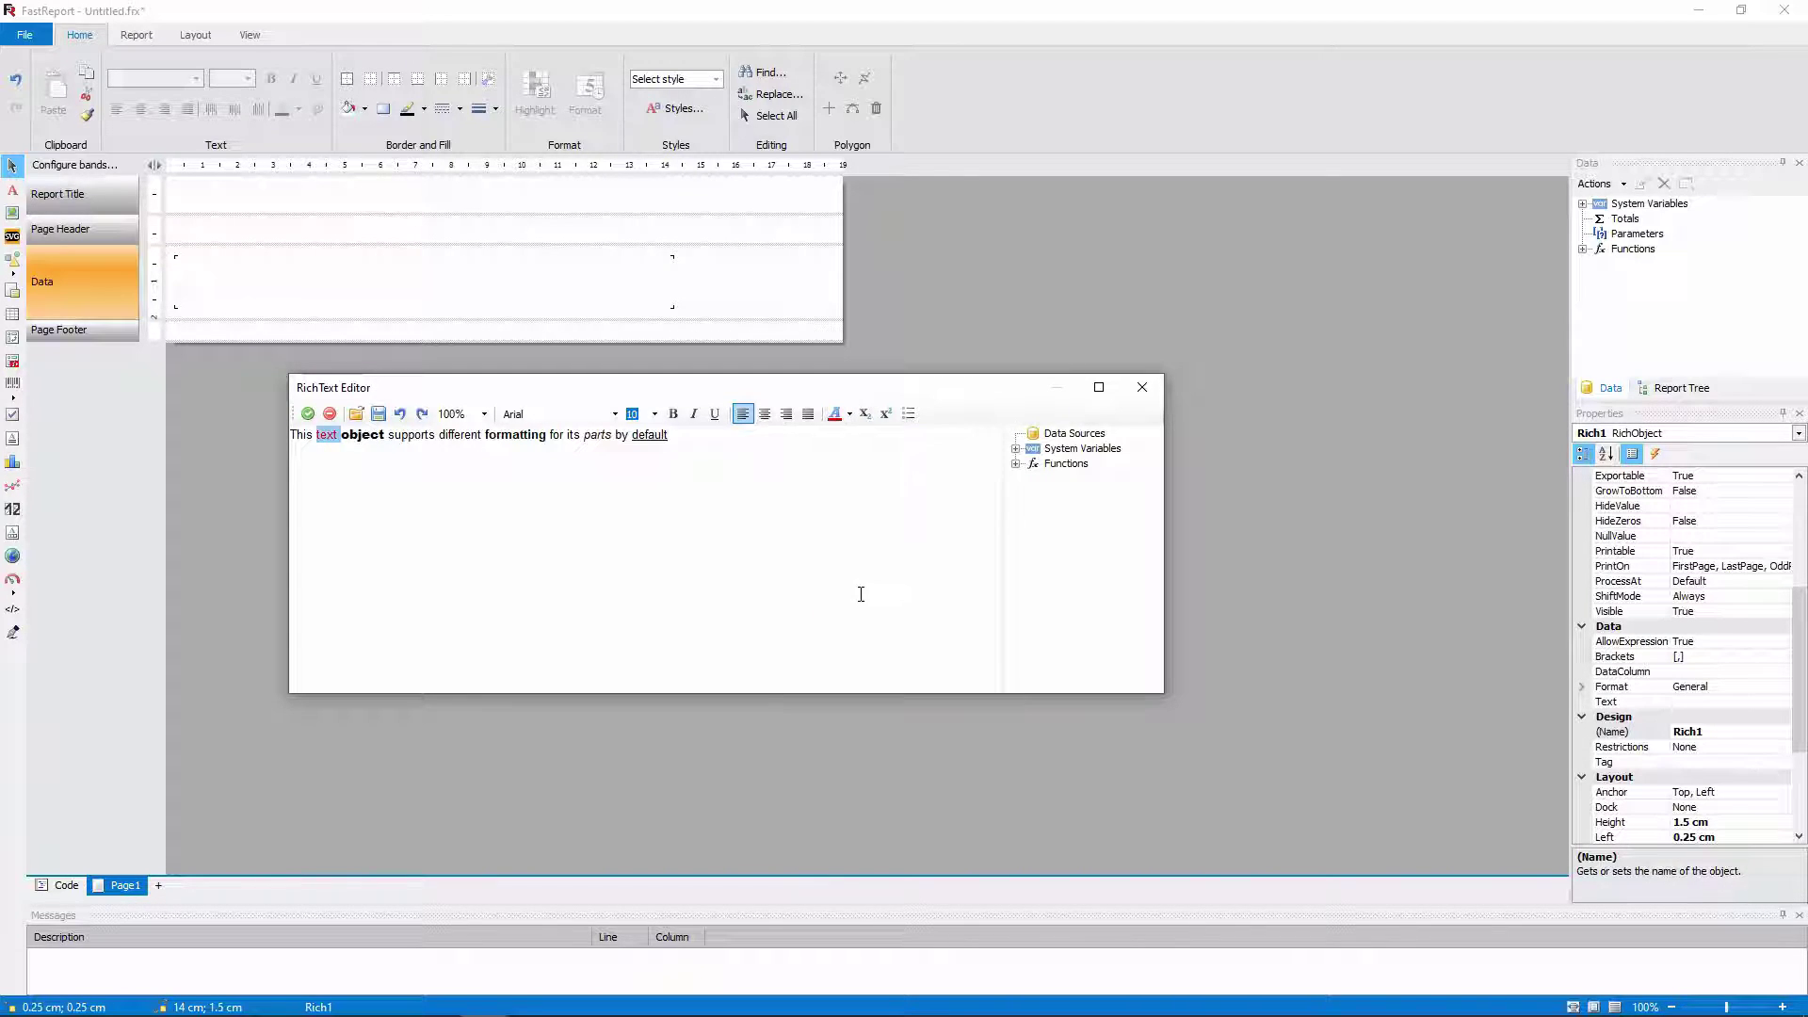
pyautogui.click(307, 413)
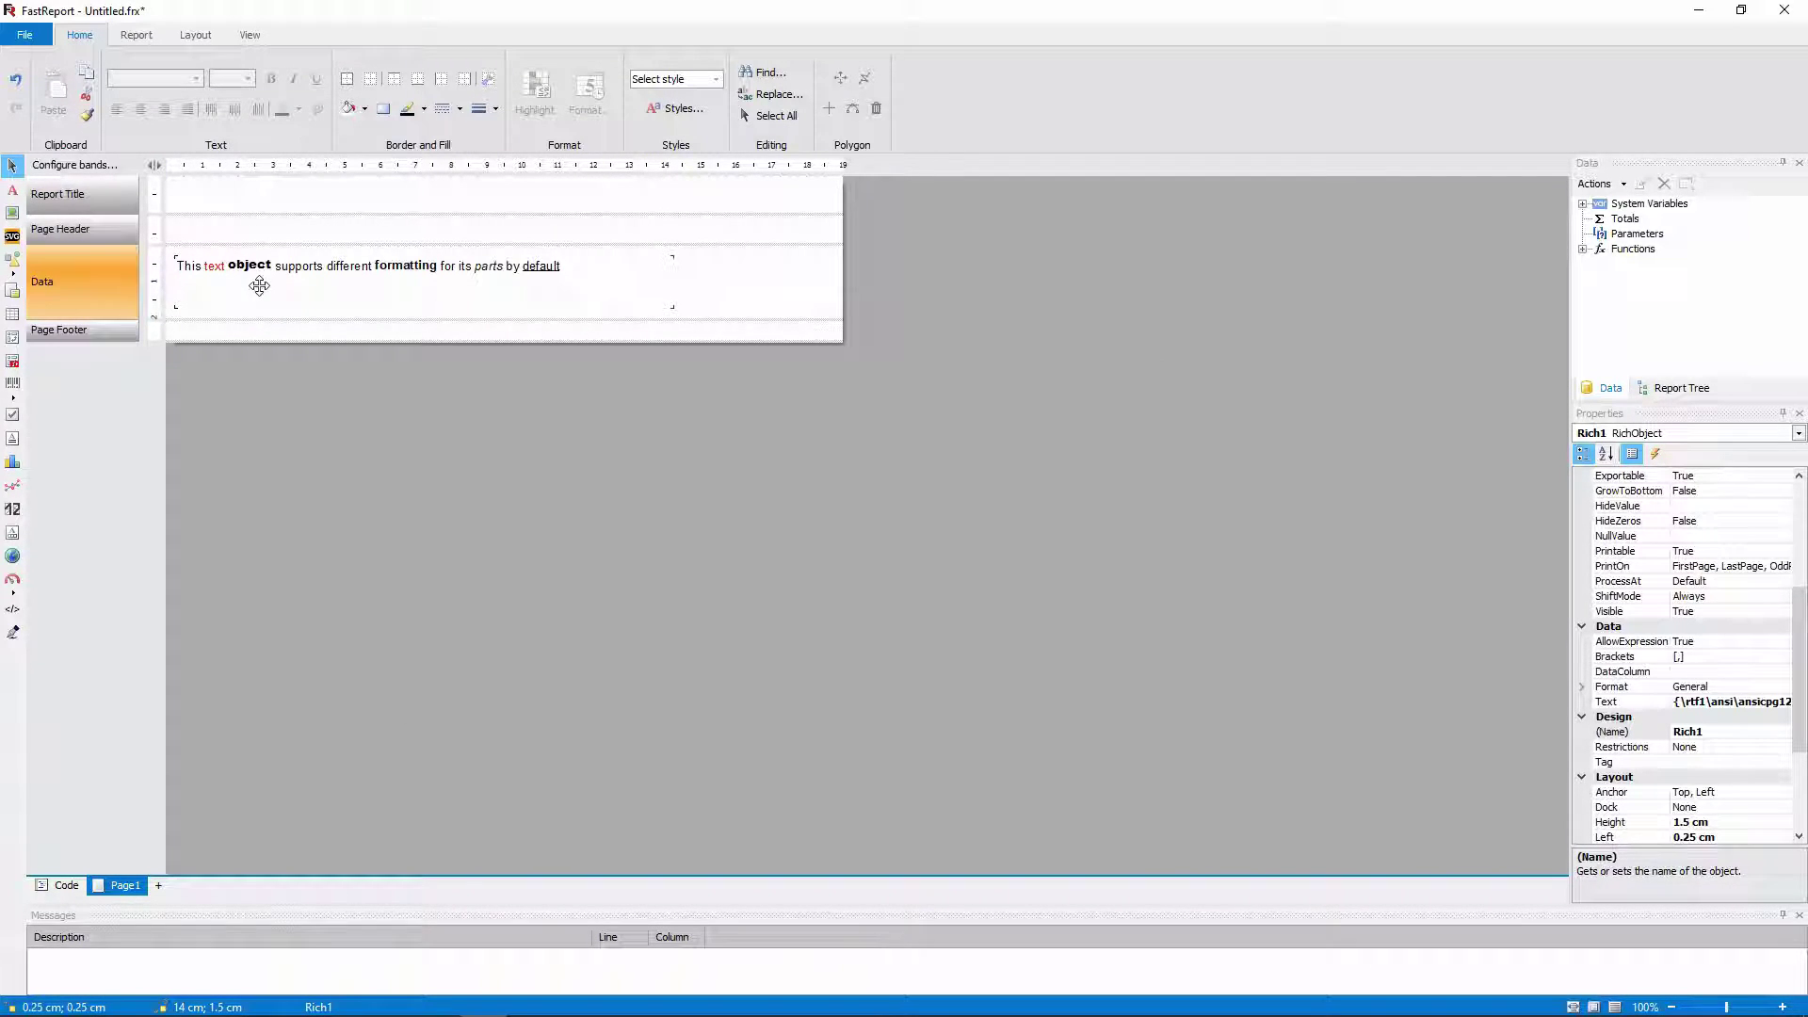
# Step: Save the object's rich text as the Rich Text file "New Document" in the C:\Reports folder
pyautogui.doubleClick(259, 285)
pyautogui.click(377, 414)
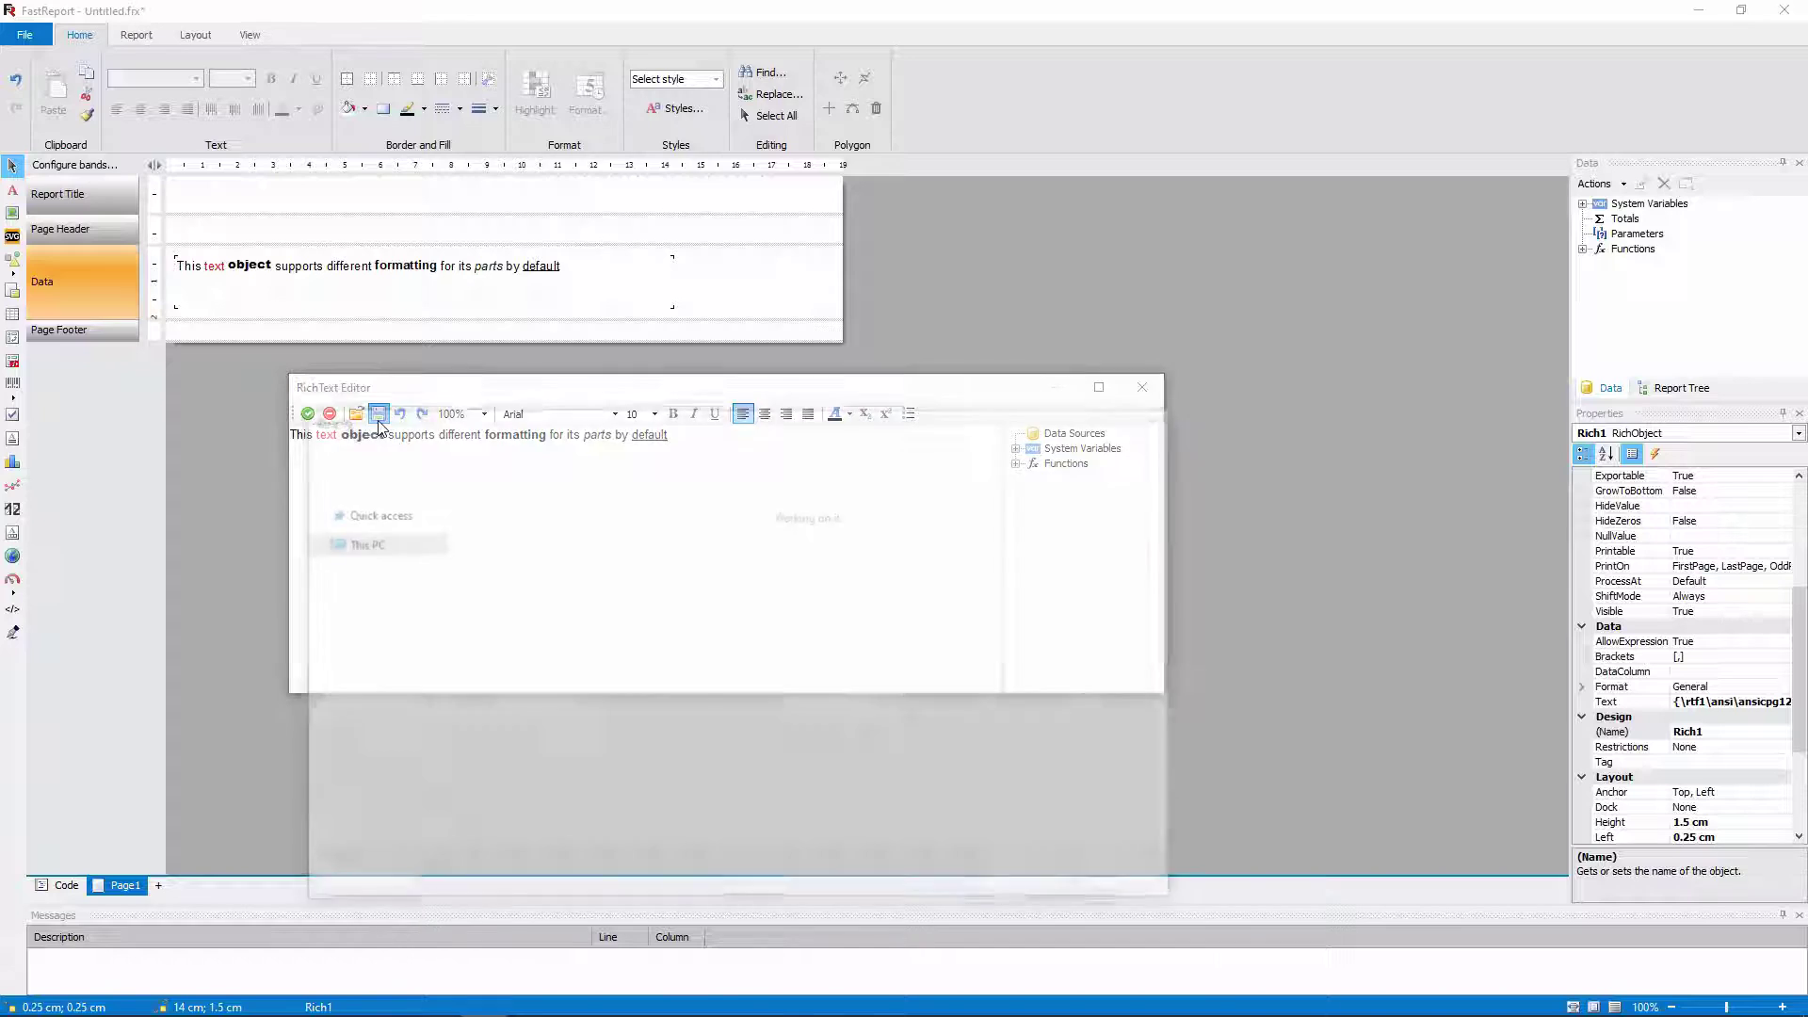
pyautogui.write('New Document')
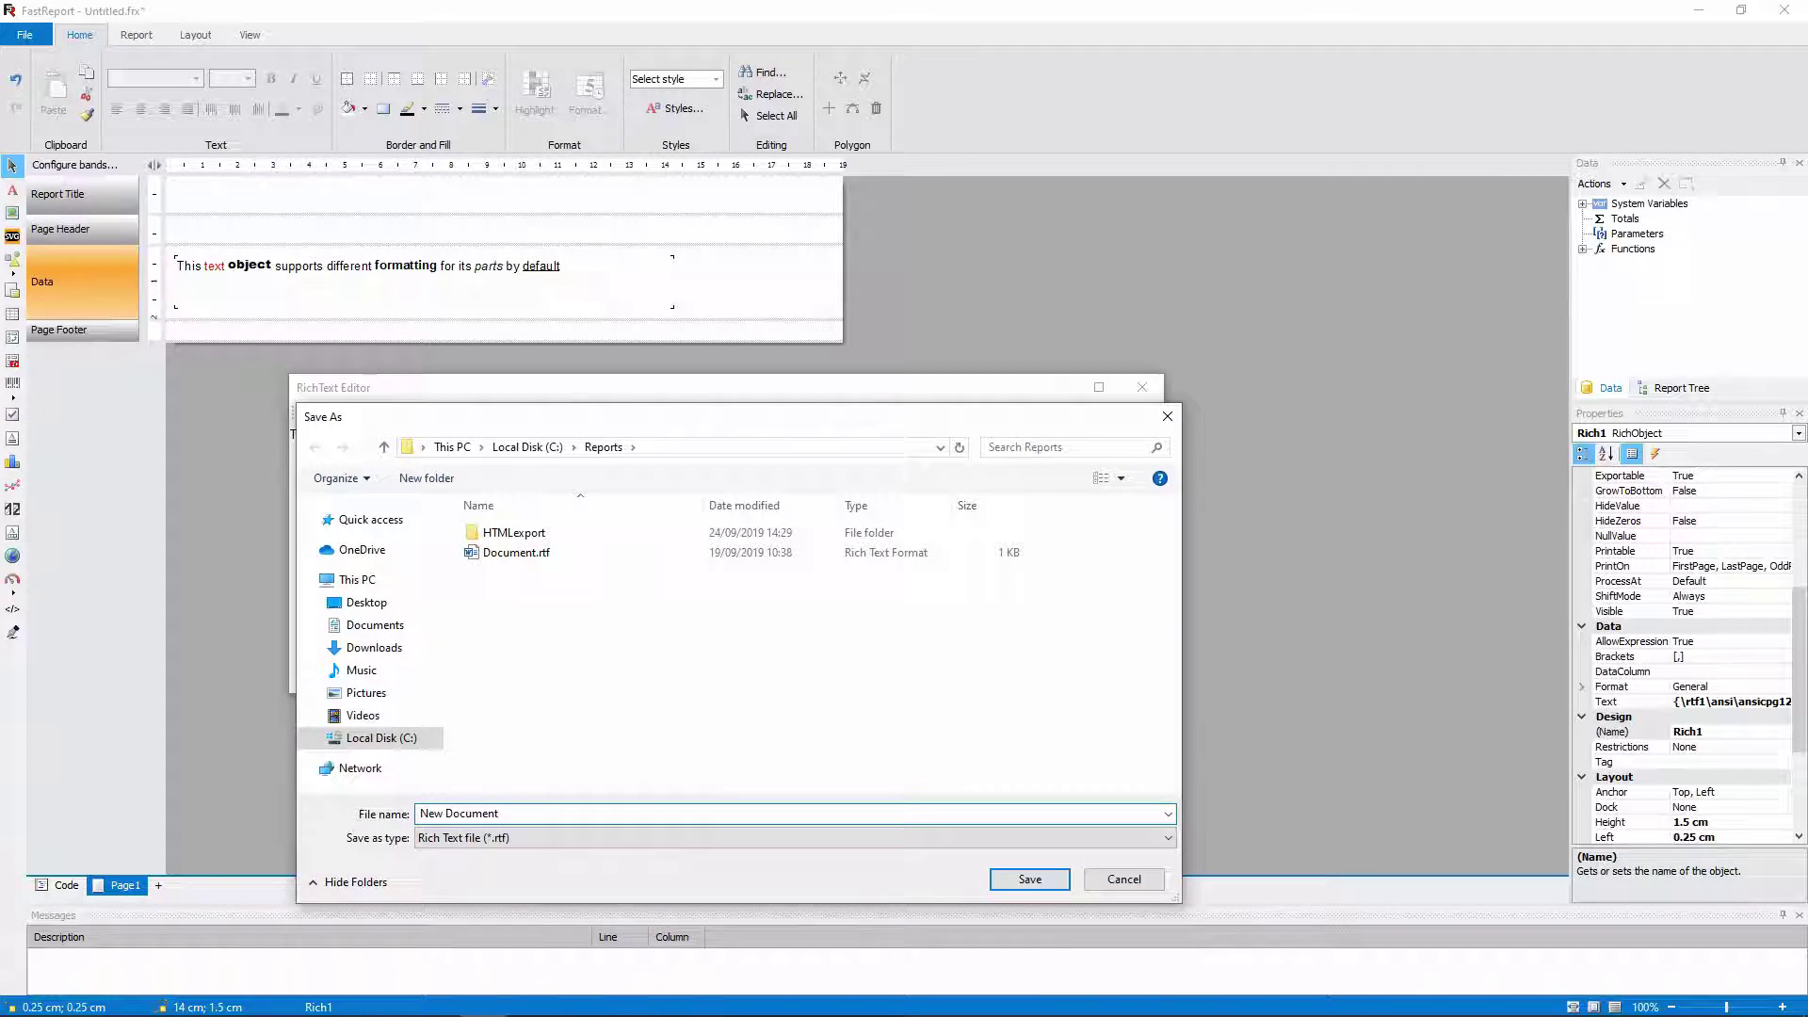
pyautogui.press('Return')
# Step: Load Document.rtf from the Reports folder into the rich text object and enlarge the object's height to about 4.75 cm
pyautogui.click(355, 414)
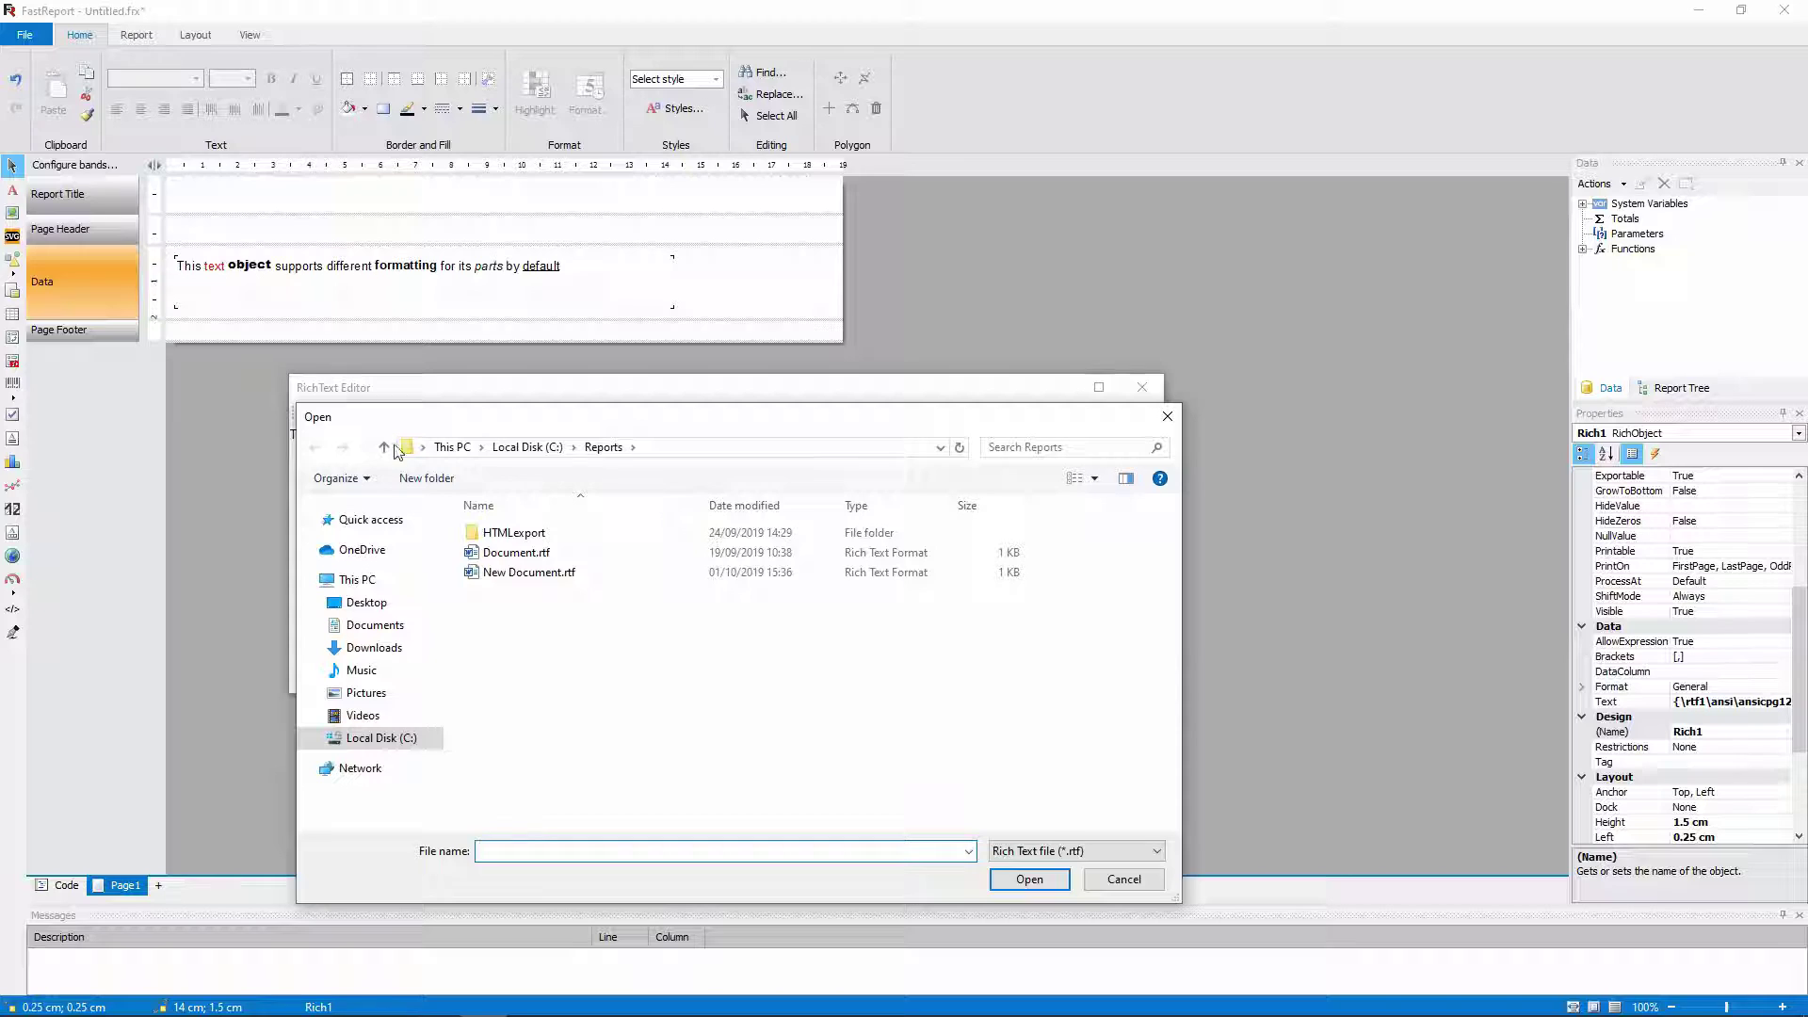
pyautogui.doubleClick(518, 554)
pyautogui.click(308, 413)
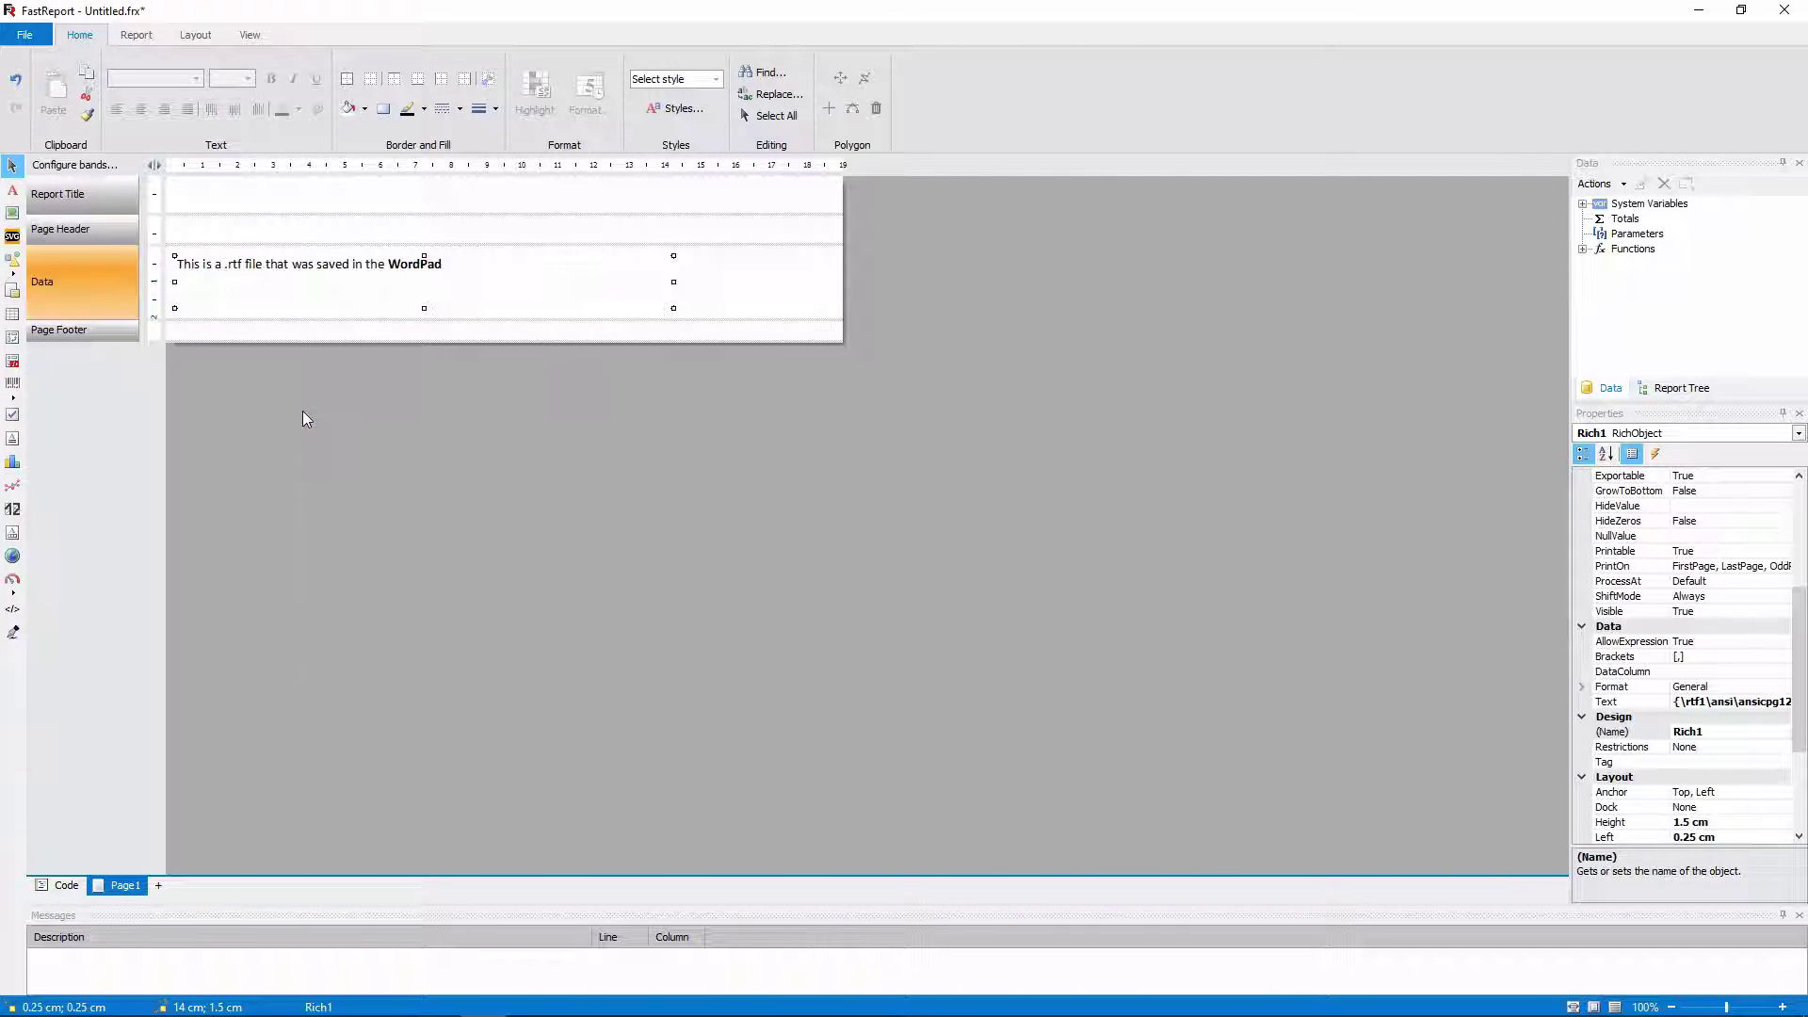
pyautogui.moveTo(422, 308); pyautogui.dragTo(424, 424)
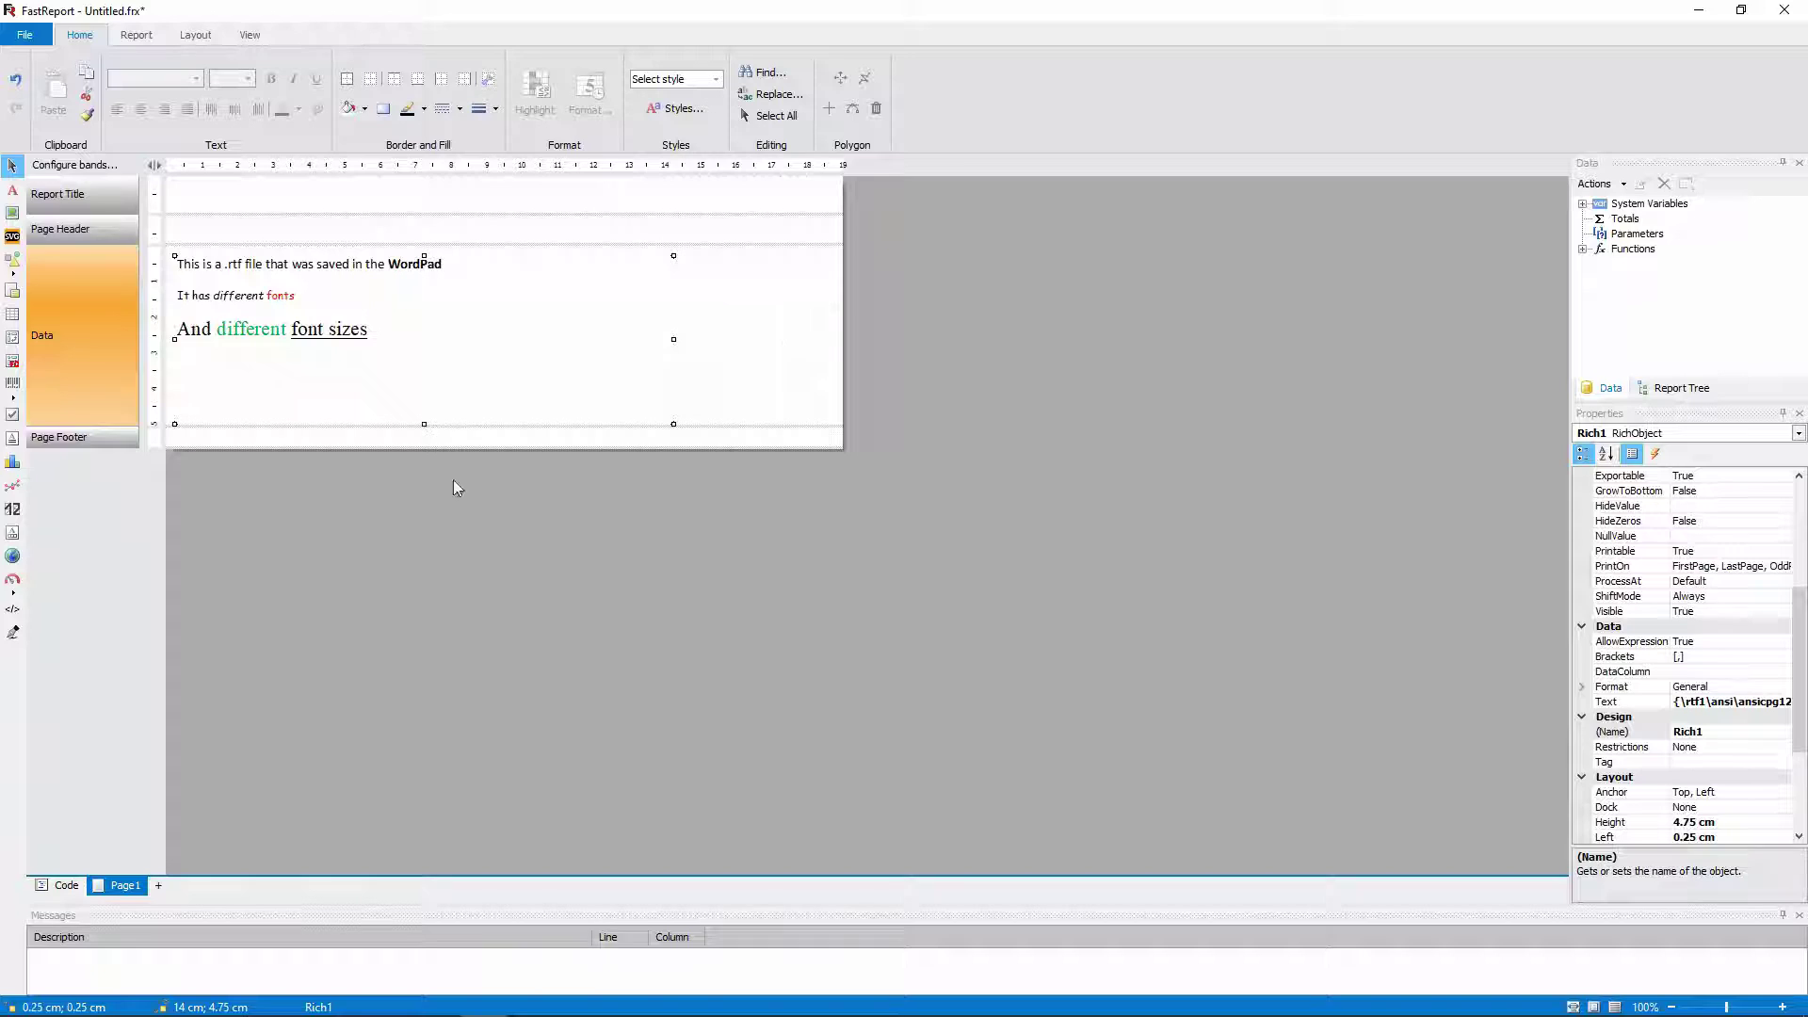
# Step: Preview the report and export all pages to PDF, opening the file after export
pyautogui.hotkey('ctrl', 'p')
pyautogui.click(111, 29)
pyautogui.click(132, 73)
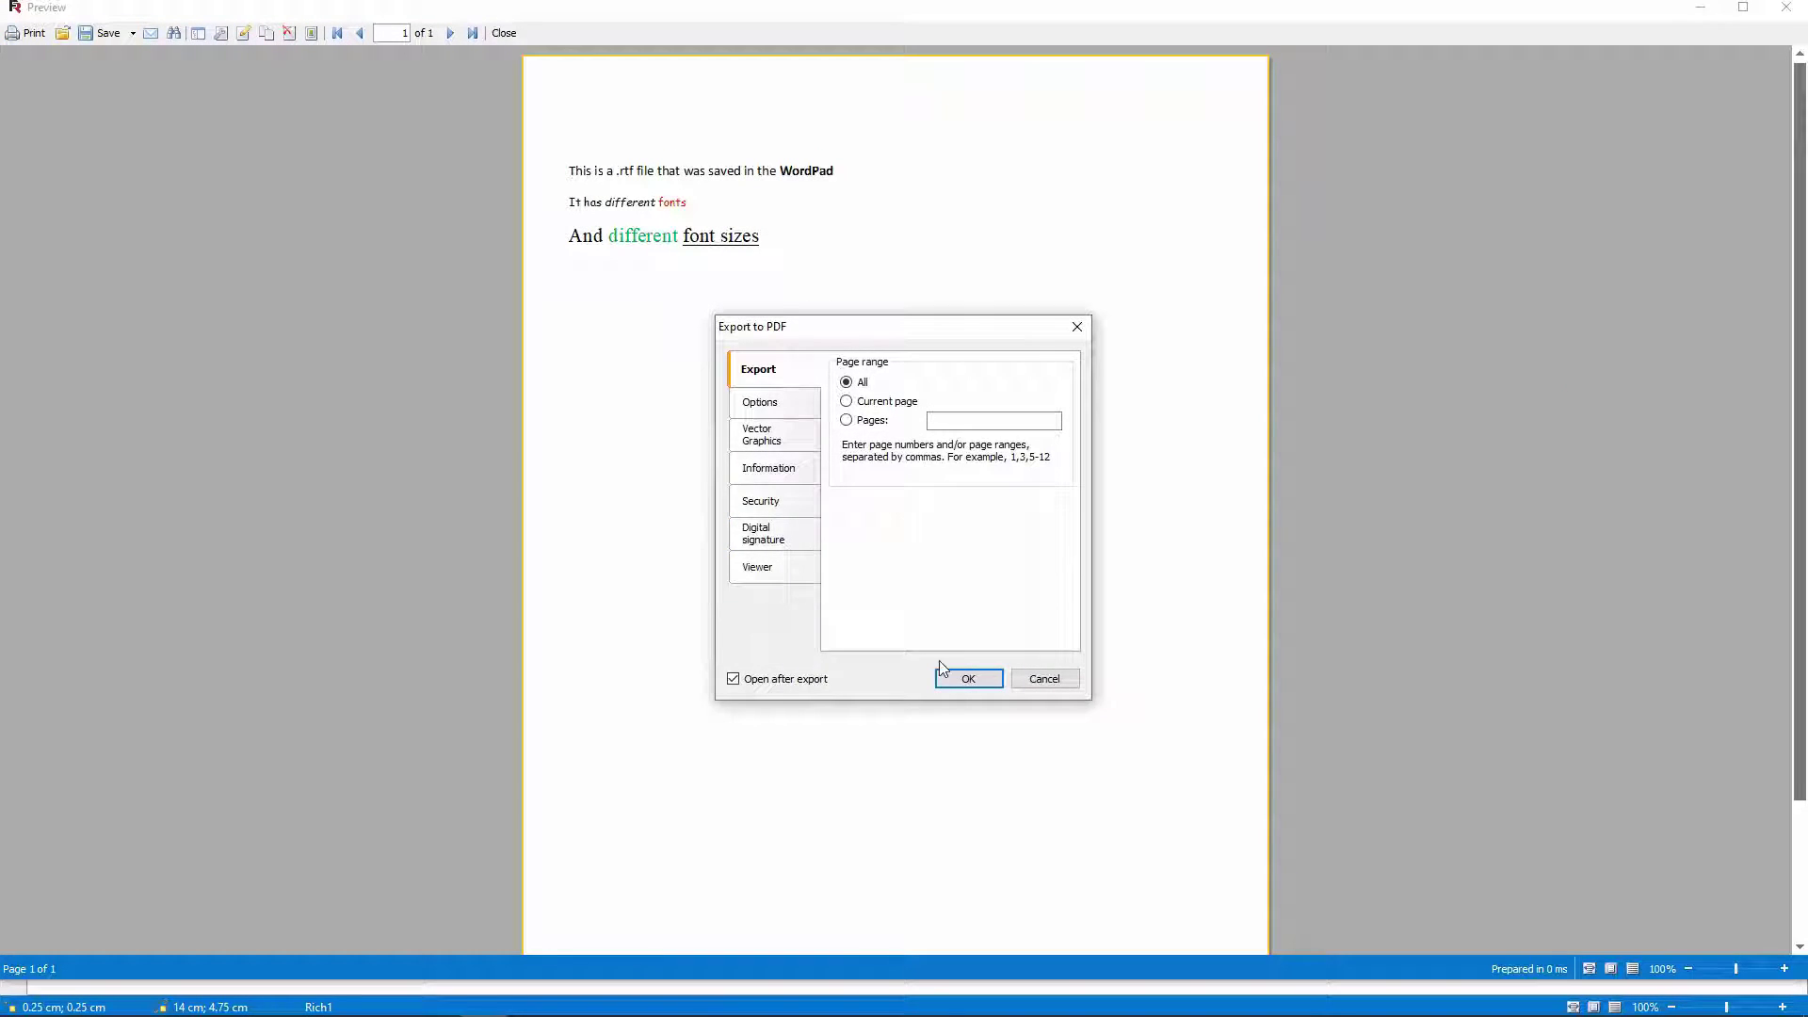
pyautogui.click(941, 675)
pyautogui.click(744, 502)
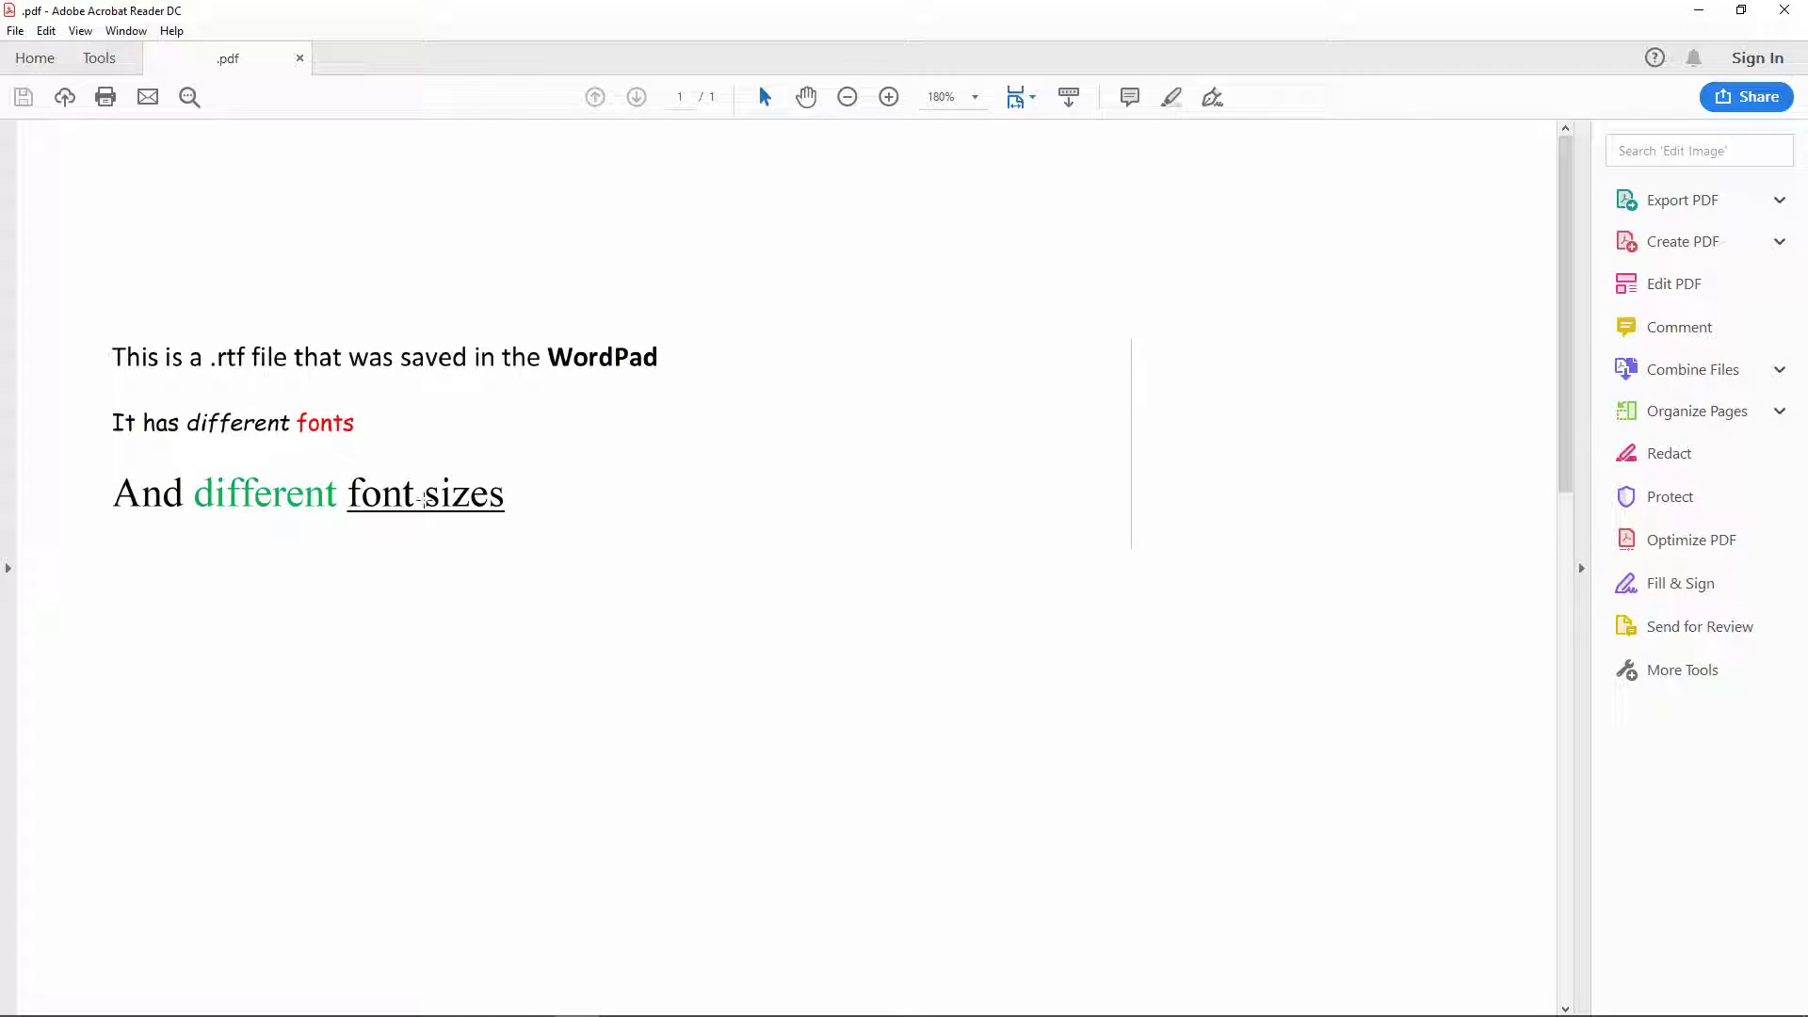
# Step: Inspect the rich text in the exported PDF and close the file
pyautogui.click(353, 442)
pyautogui.scroll(-1, 352, 442)
pyautogui.click(199, 454)
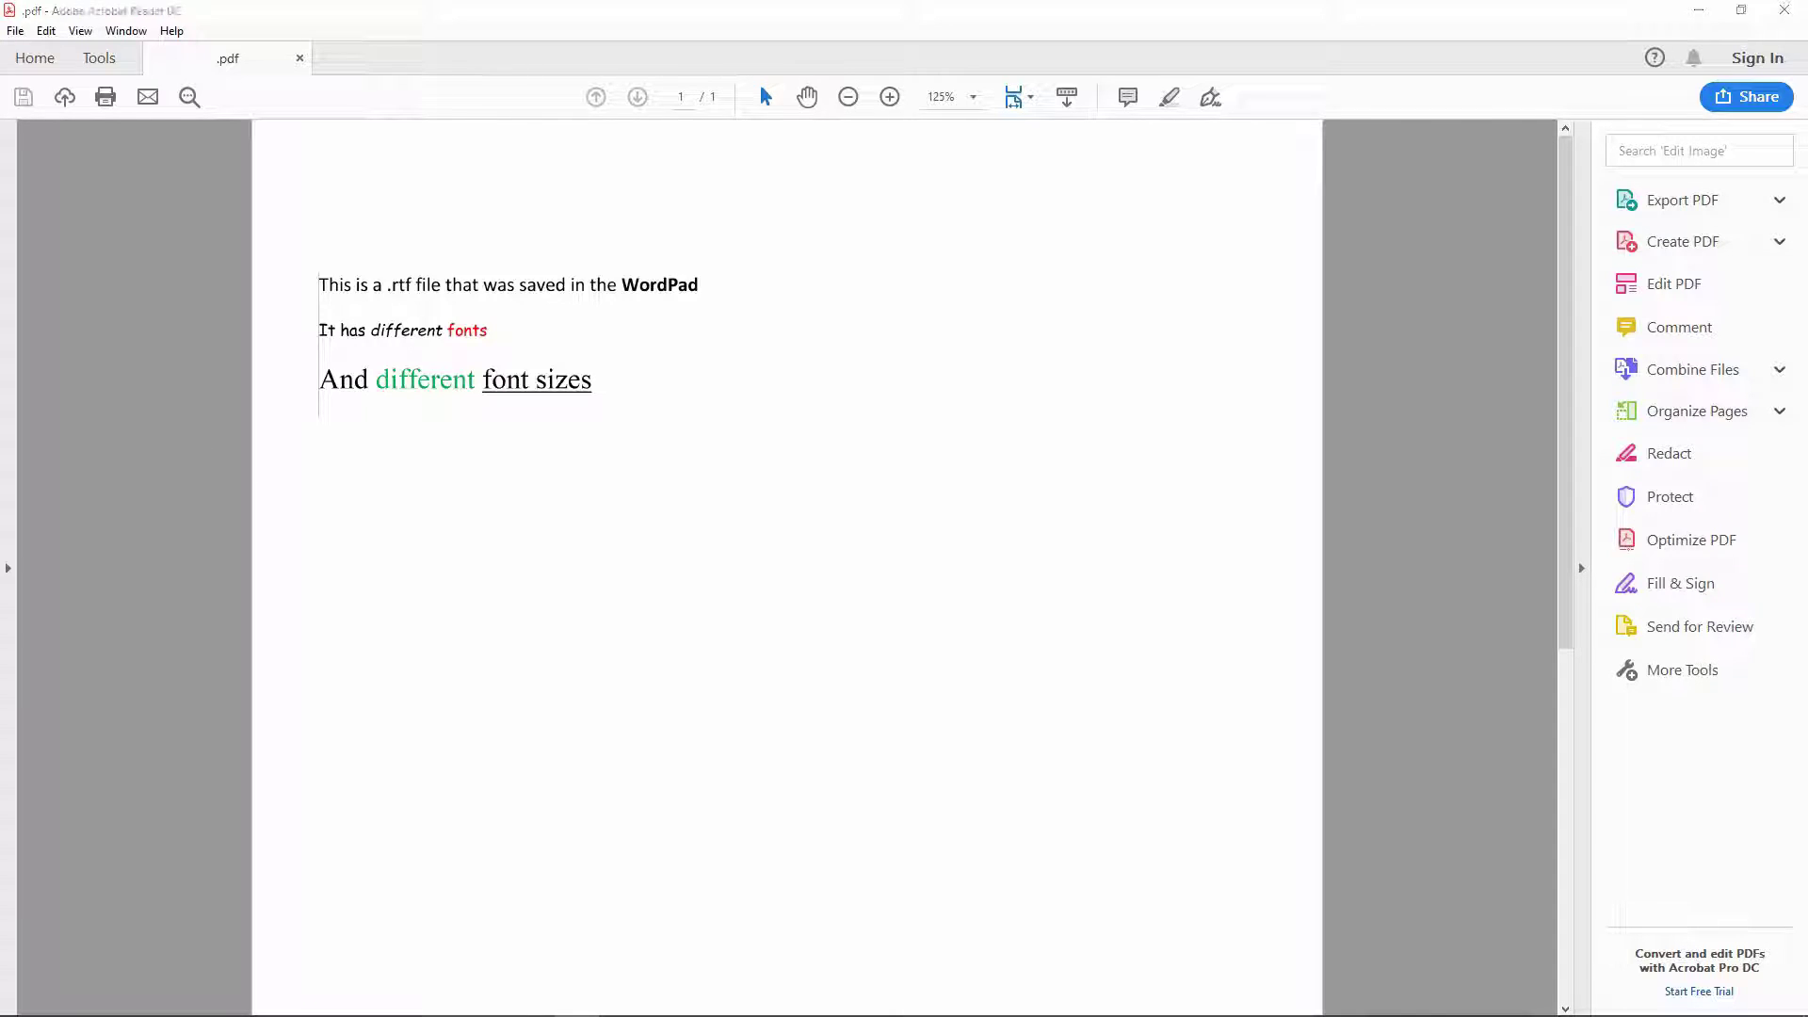
pyautogui.click(1784, 10)
# Step: Reduce the rich text object's height to 3 cm and set its ConvertRichText property to True
pyautogui.click(394, 386)
pyautogui.moveTo(423, 423); pyautogui.dragTo(425, 362)
pyautogui.moveTo(1801, 676); pyautogui.dragTo(1801, 760)
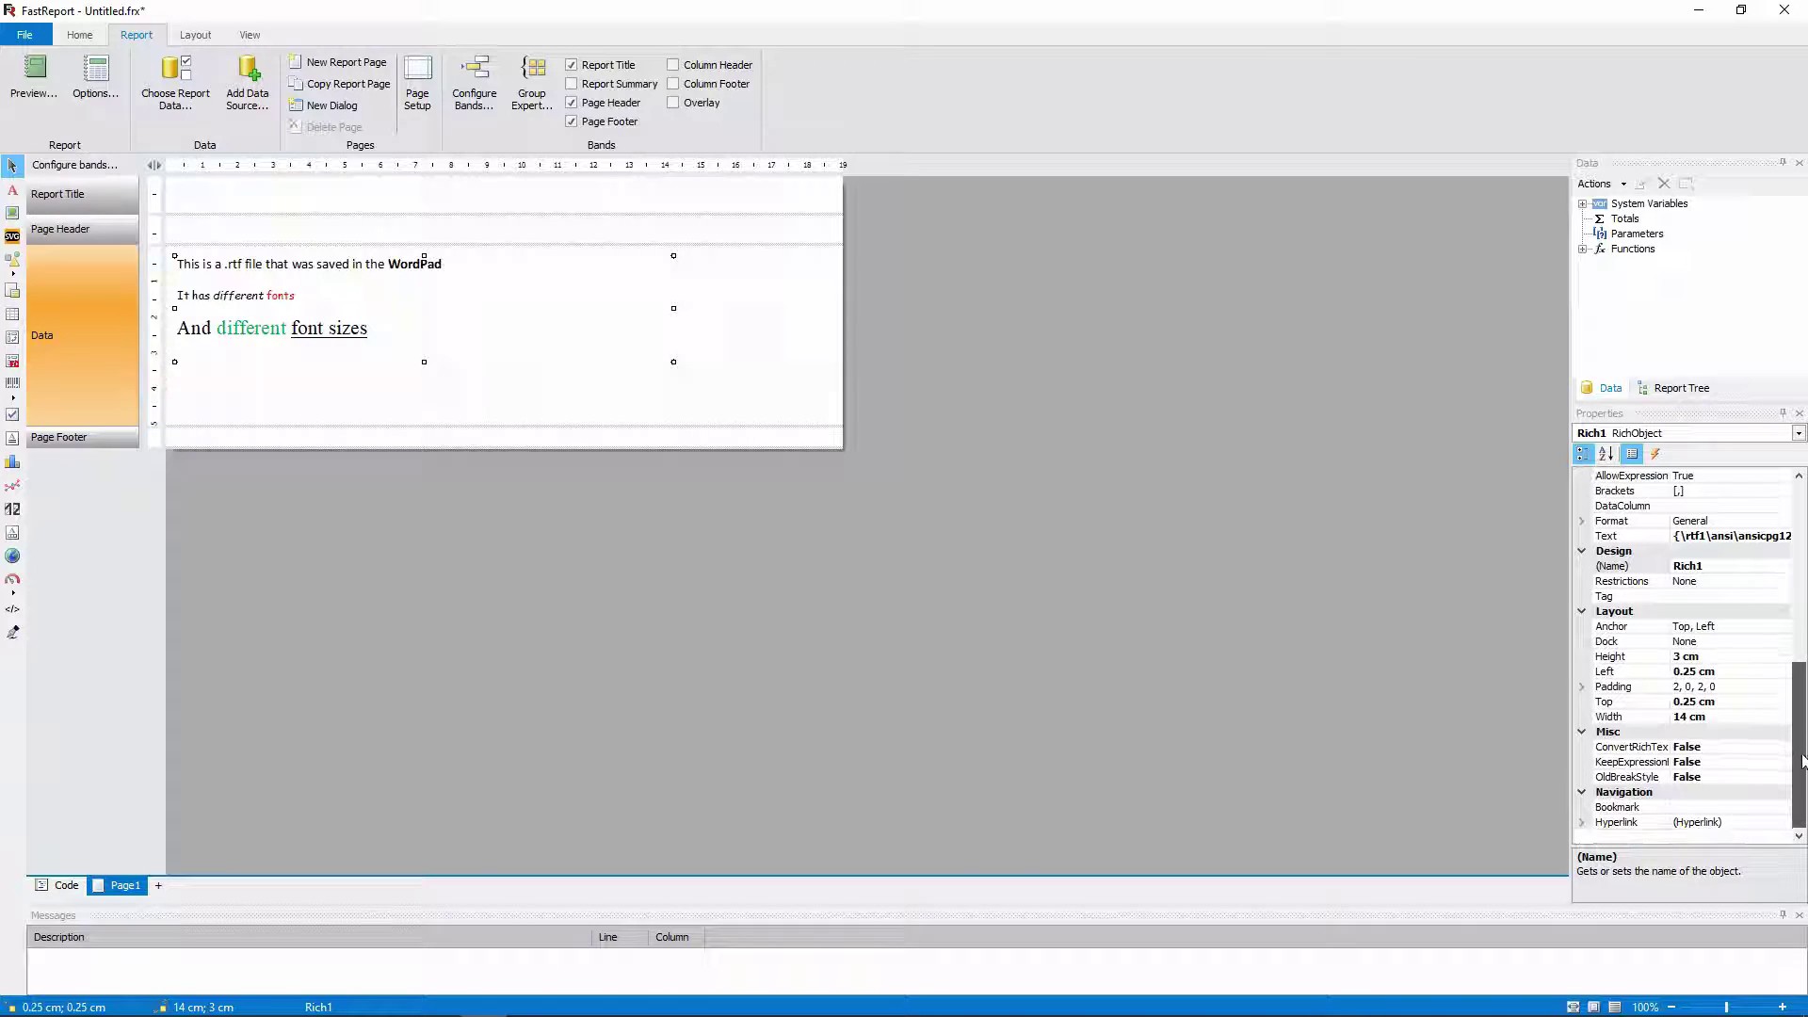
pyautogui.doubleClick(1638, 748)
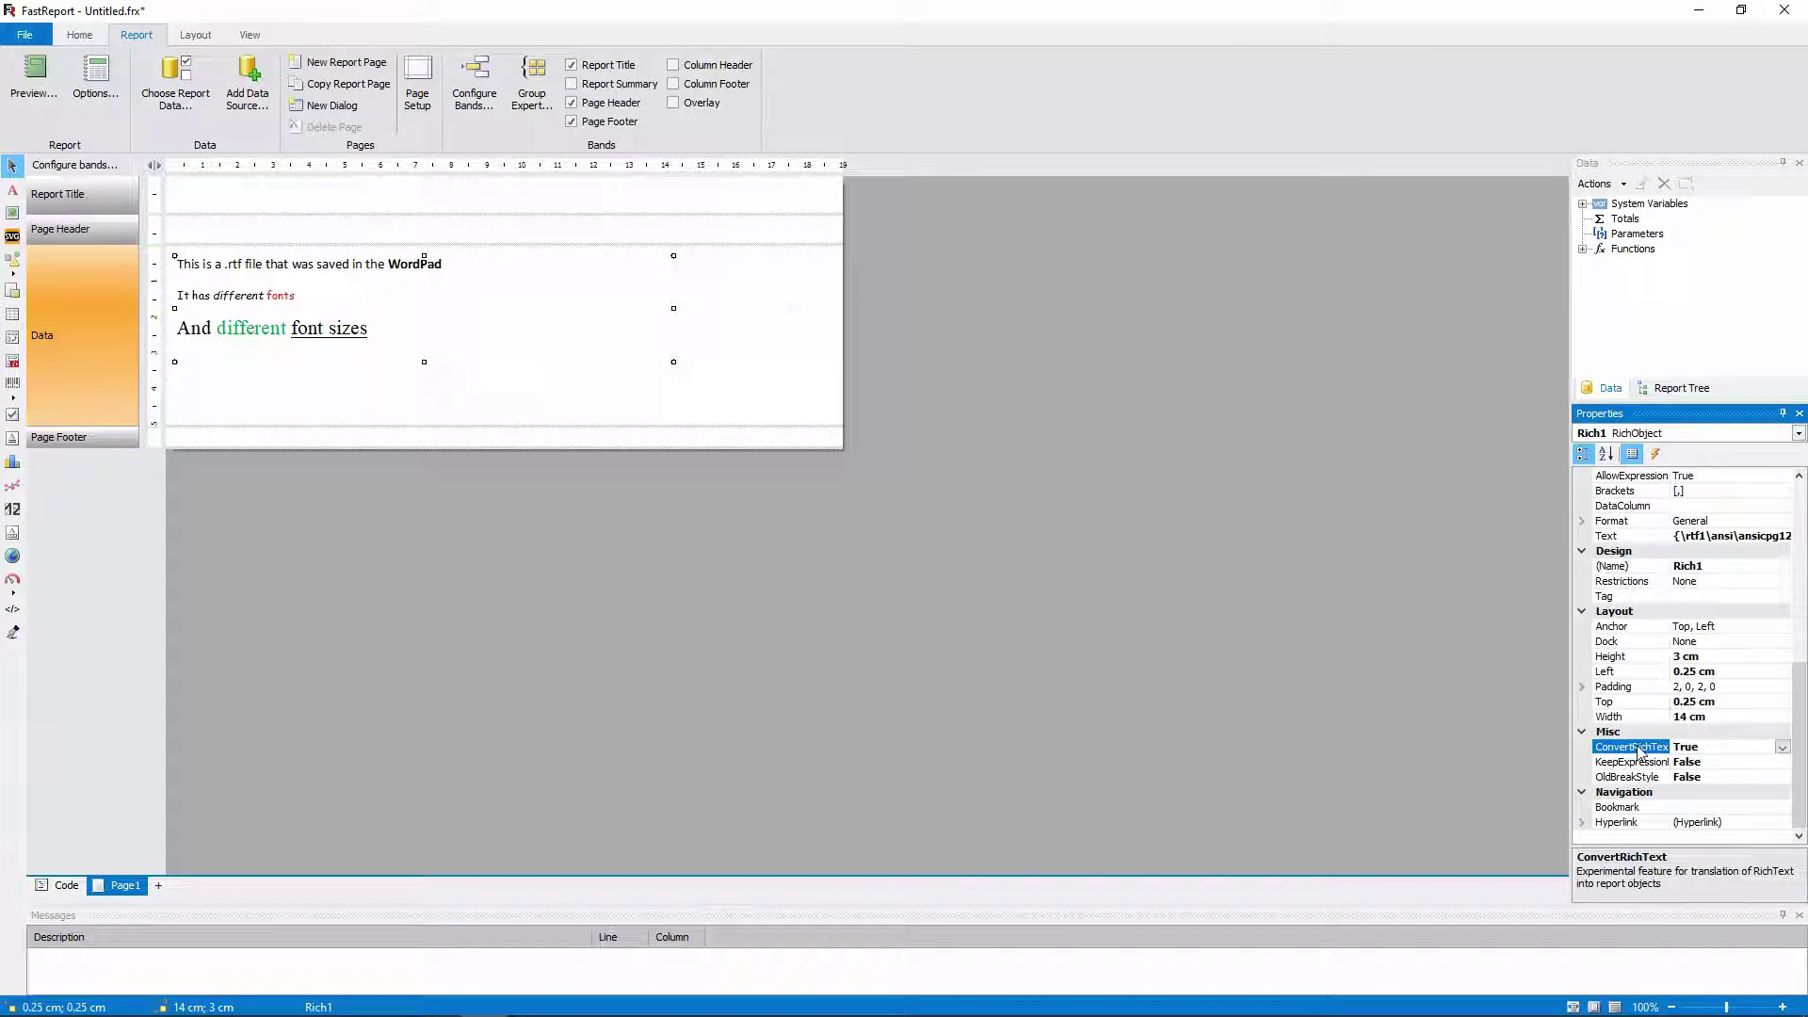
# Step: Export the report with converted rich text to PDF again and select the text lines in the exported file
pyautogui.click(29, 106)
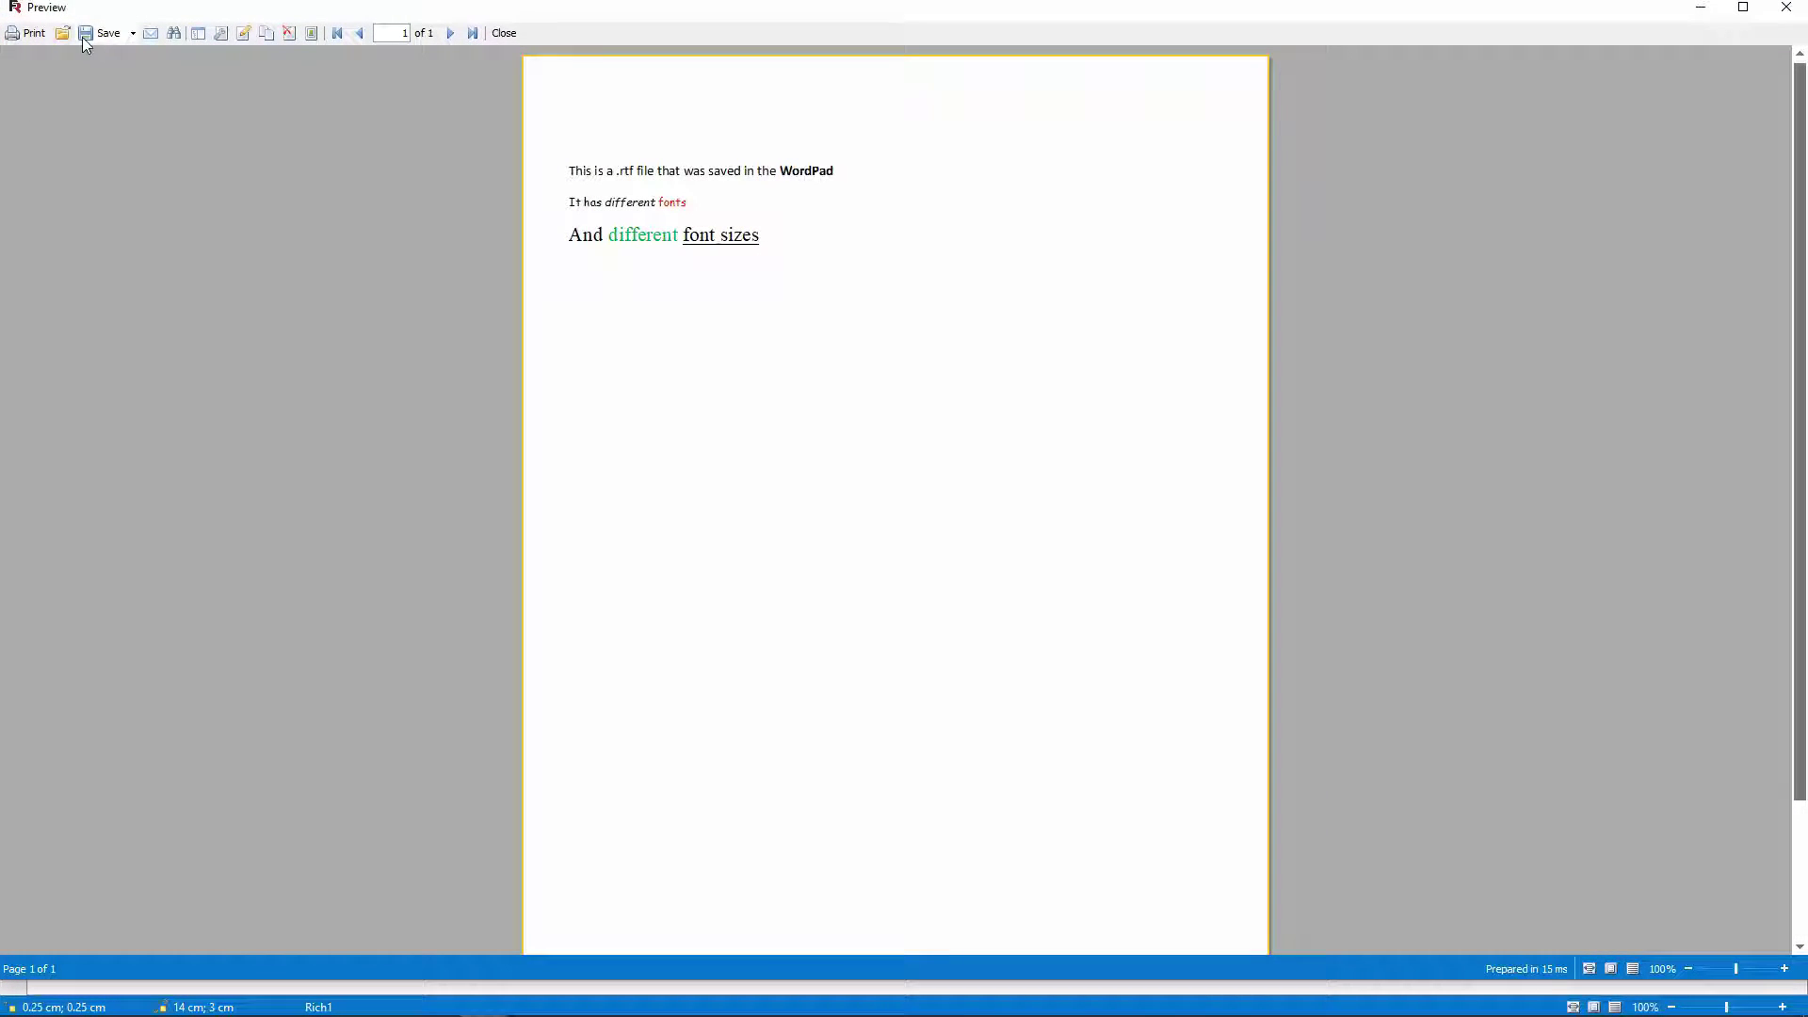
pyautogui.click(85, 35)
pyautogui.click(111, 72)
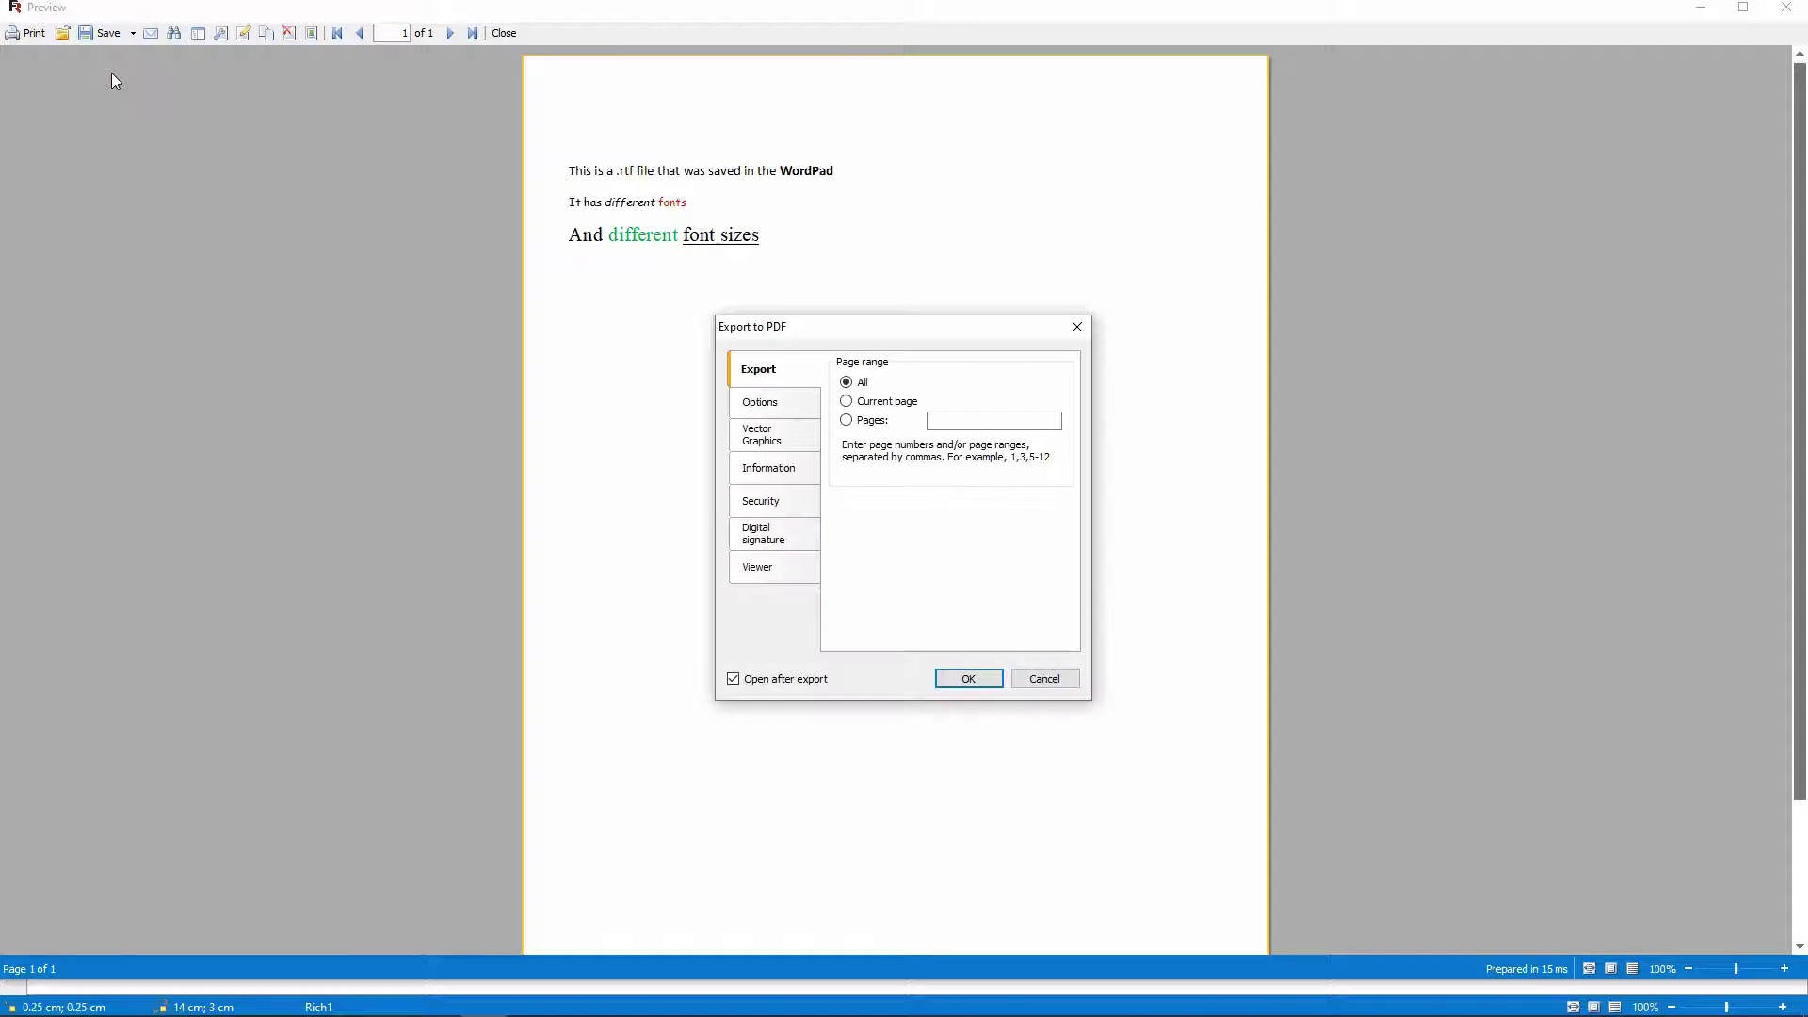
pyautogui.click(964, 678)
pyautogui.click(746, 502)
pyautogui.click(944, 525)
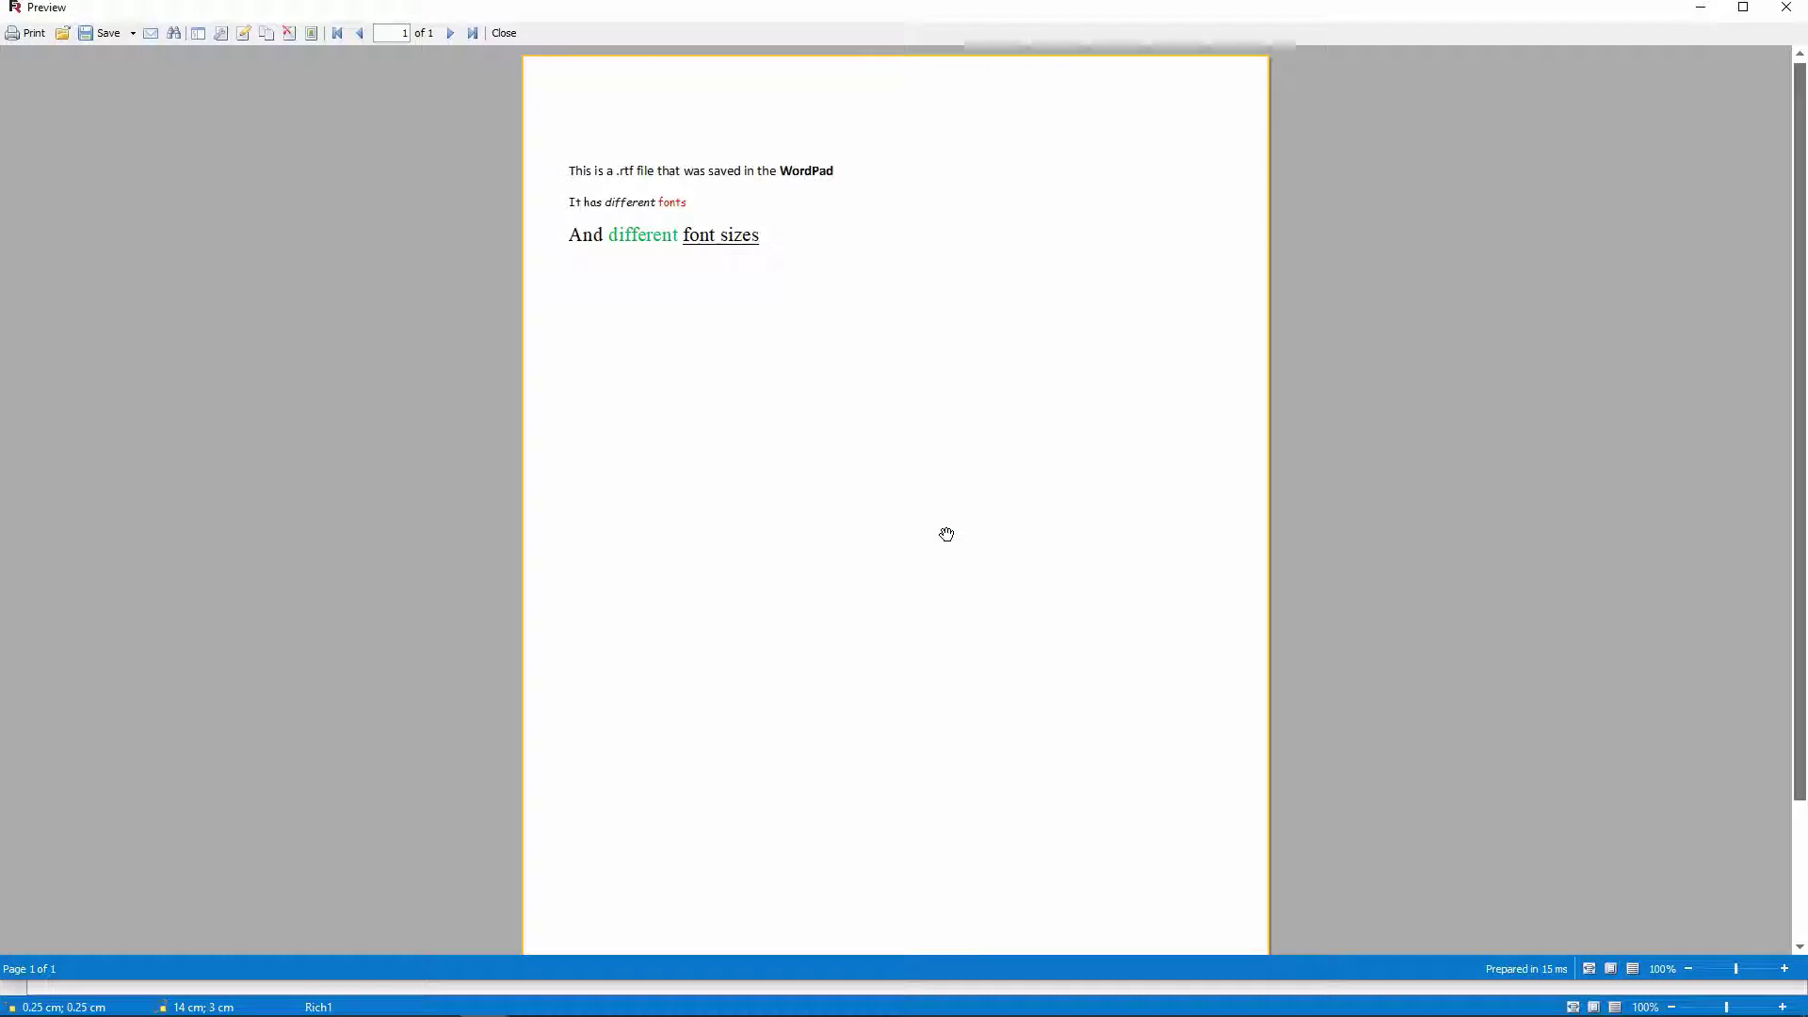
pyautogui.moveTo(496, 487); pyautogui.dragTo(370, 497)
pyautogui.moveTo(393, 358); pyautogui.dragTo(92, 455)
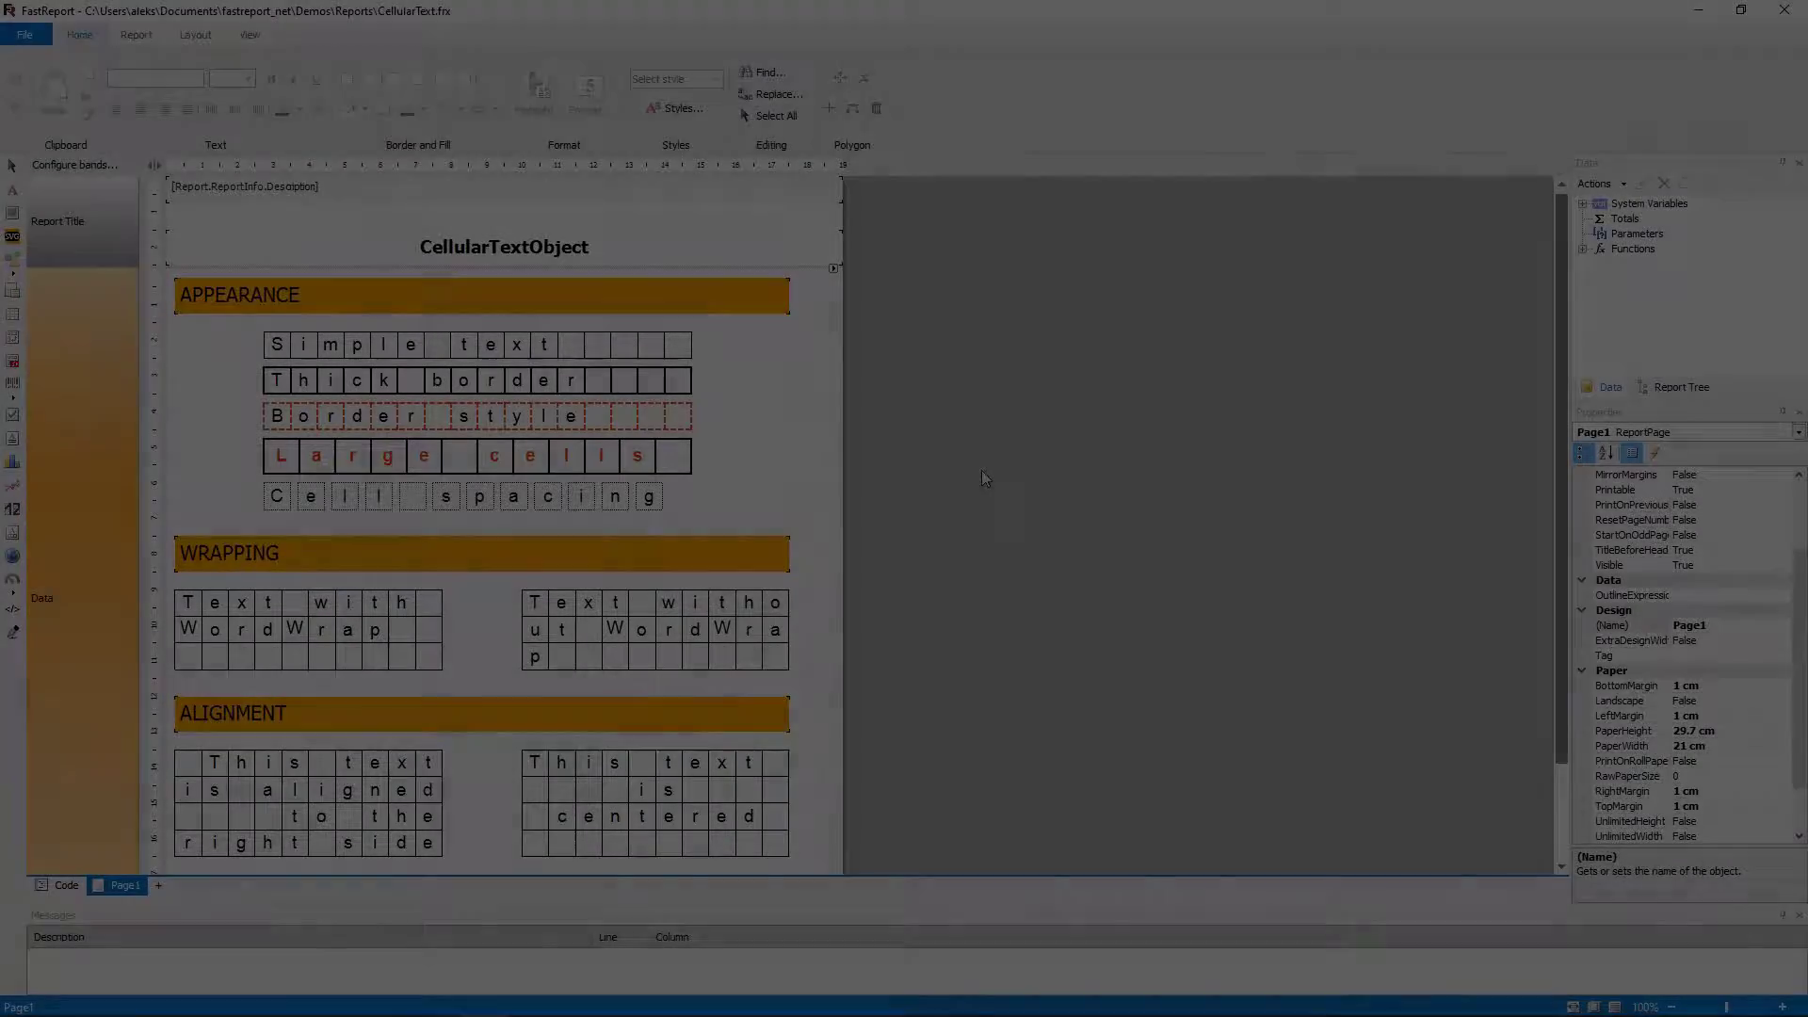
# Step: Change the dashed border of the "Border style" cellular text to cyan in the Border Editor
pyautogui.click(613, 389)
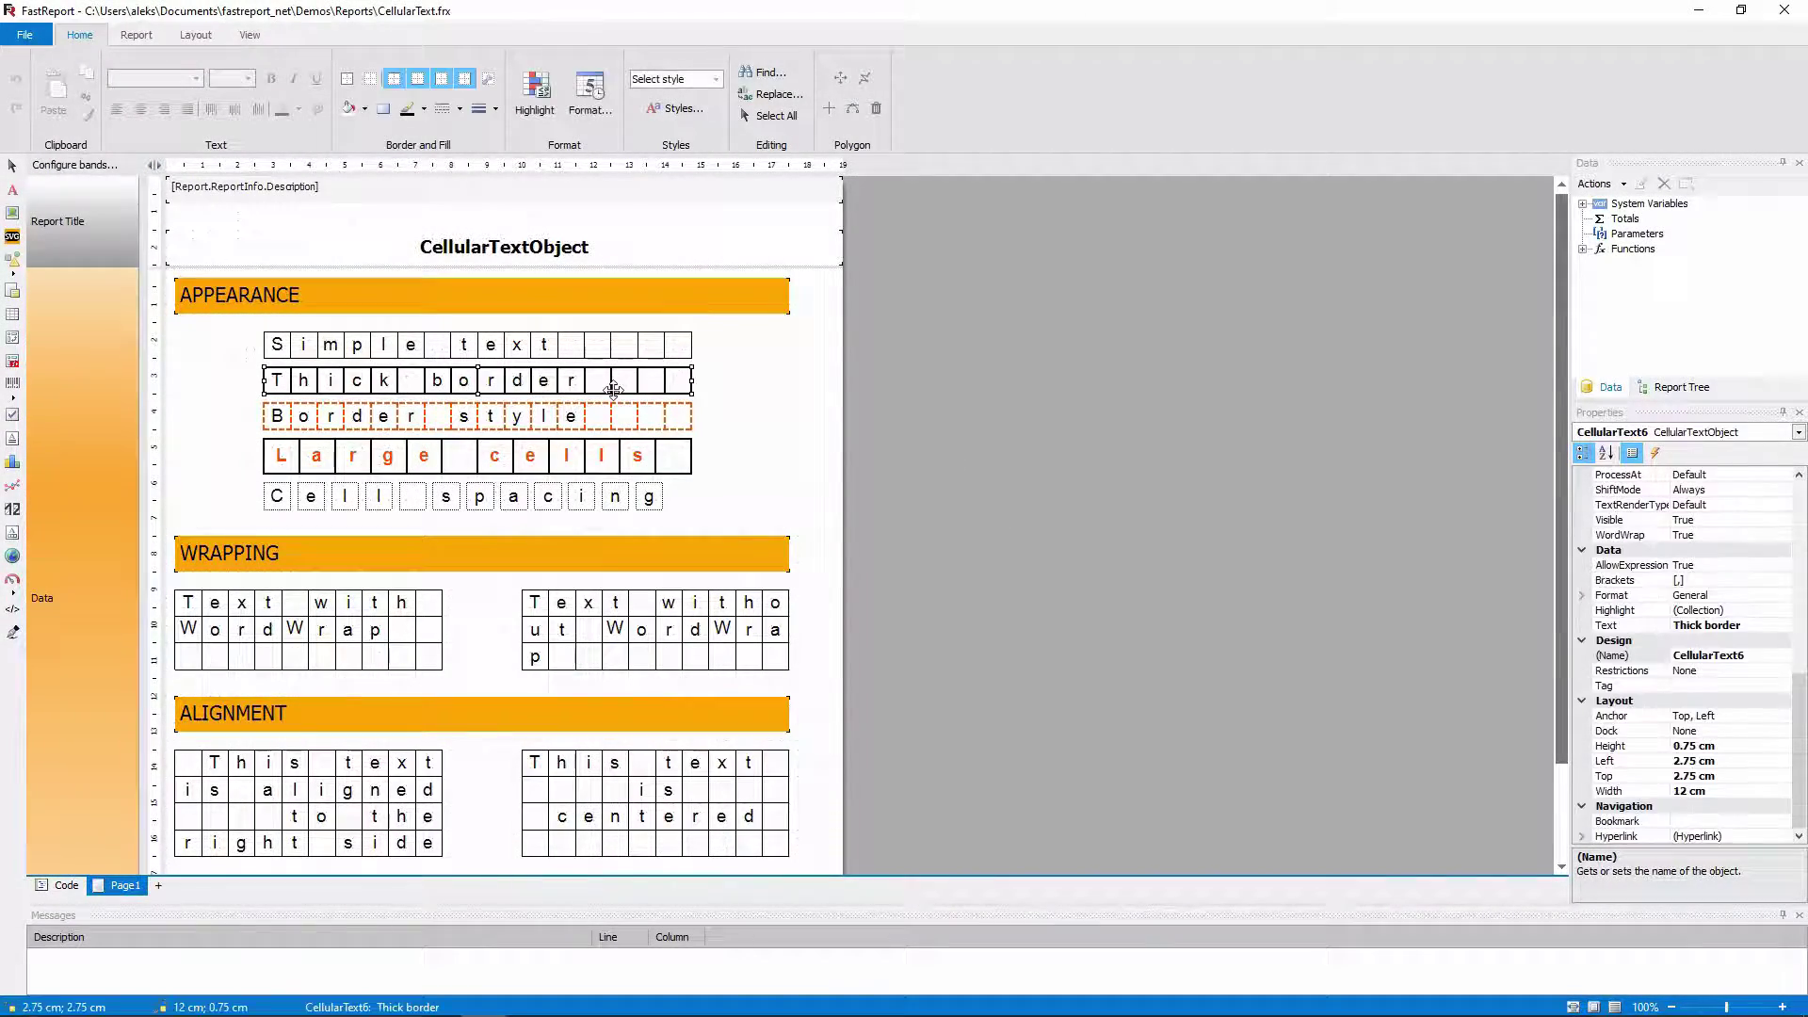
pyautogui.click(613, 415)
pyautogui.click(487, 78)
pyautogui.click(1016, 568)
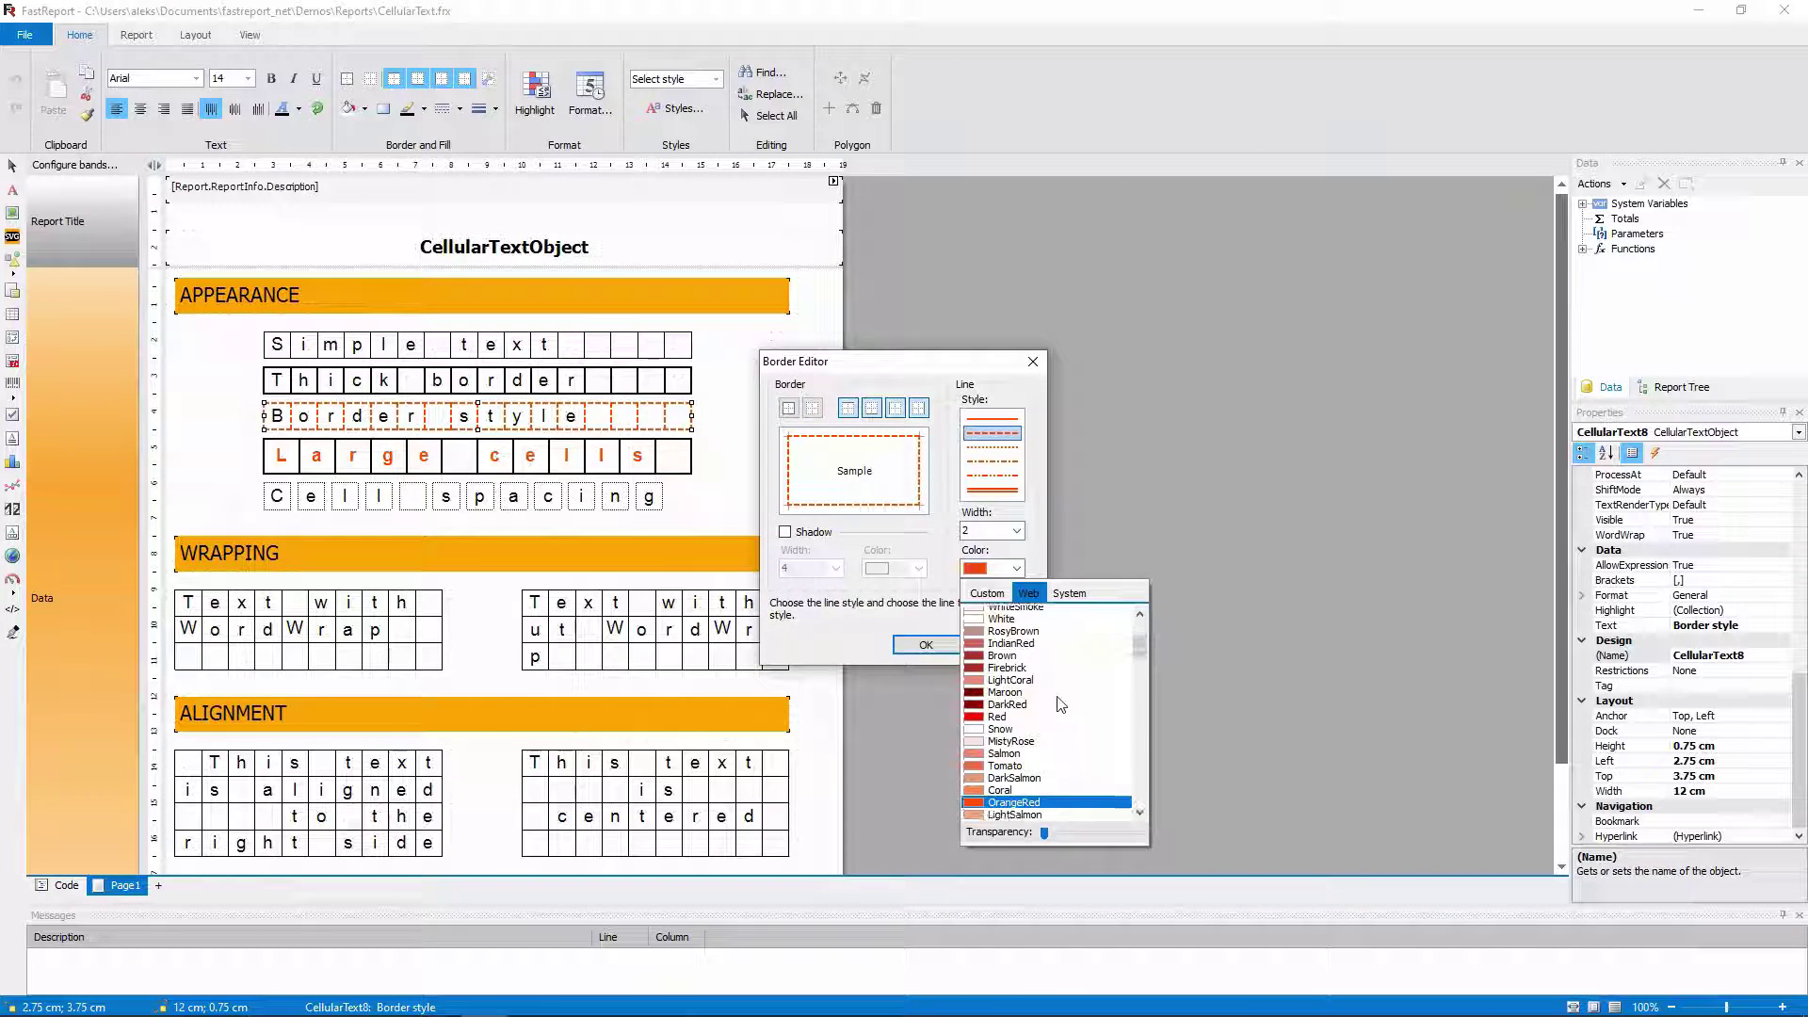
pyautogui.moveTo(1141, 645); pyautogui.dragTo(1140, 739)
pyautogui.click(1009, 723)
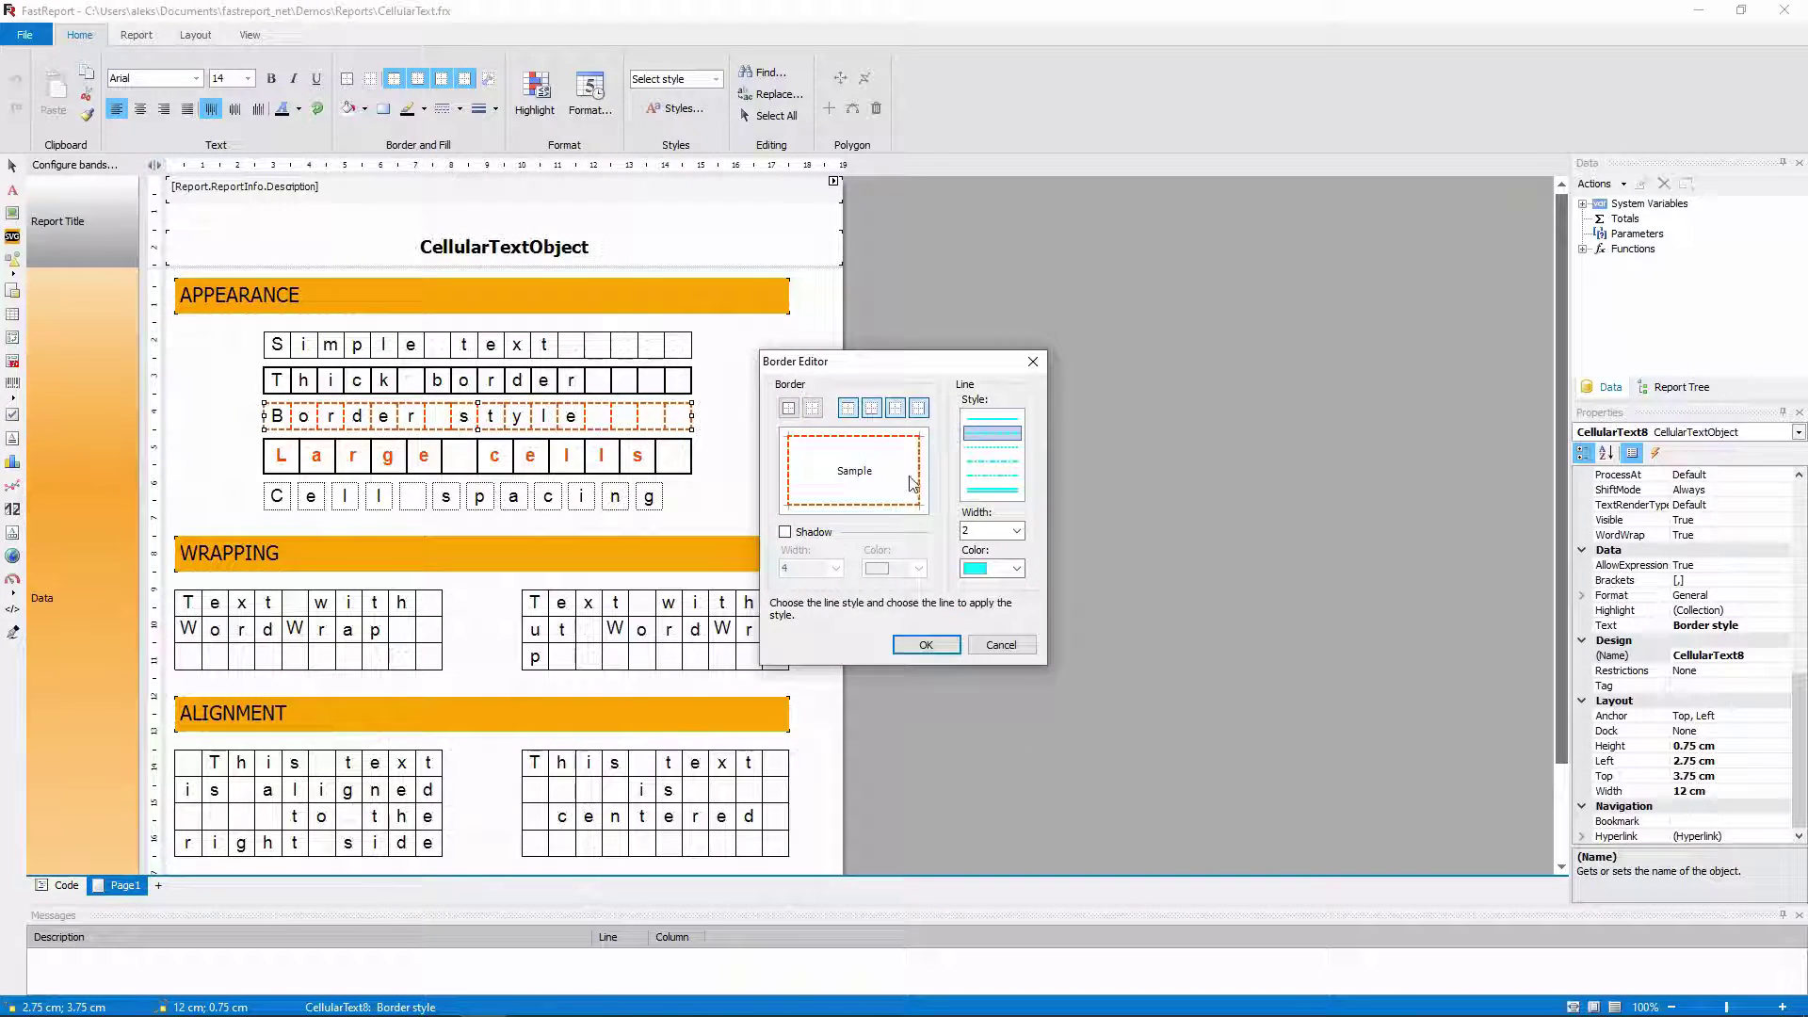
pyautogui.click(786, 473)
pyautogui.click(824, 505)
pyautogui.click(926, 644)
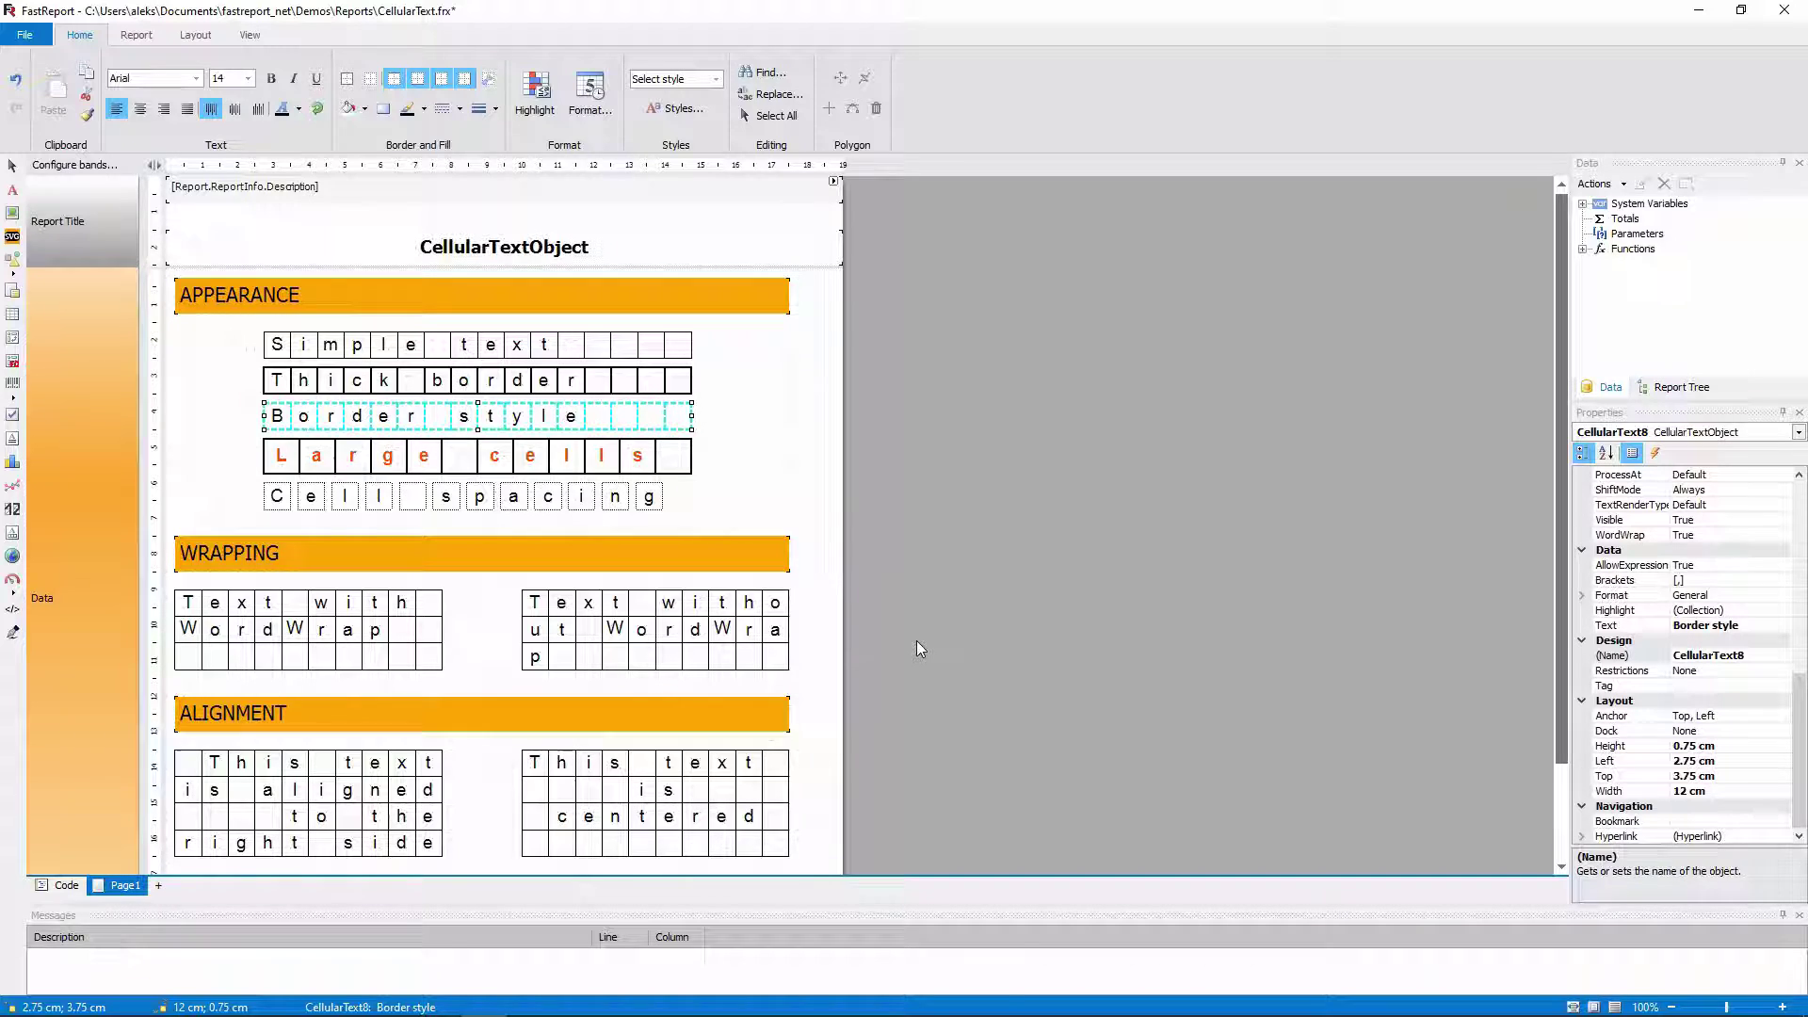
# Step: Recolor the border lines of the "Border style" cellular text in a lighter turquoise
pyautogui.click(426, 110)
pyautogui.click(446, 254)
pyautogui.click(982, 490)
# Step: Set the CellHeight of the "Large cells" text to 1.5 cm and move the "Cell spacing" text down to 6.5 cm
pyautogui.click(602, 452)
pyautogui.moveTo(1800, 781); pyautogui.dragTo(1801, 588)
pyautogui.click(1679, 504)
pyautogui.write('.5')
pyautogui.press('Return')
pyautogui.moveTo(625, 497); pyautogui.dragTo(625, 514)
pyautogui.click(895, 534)
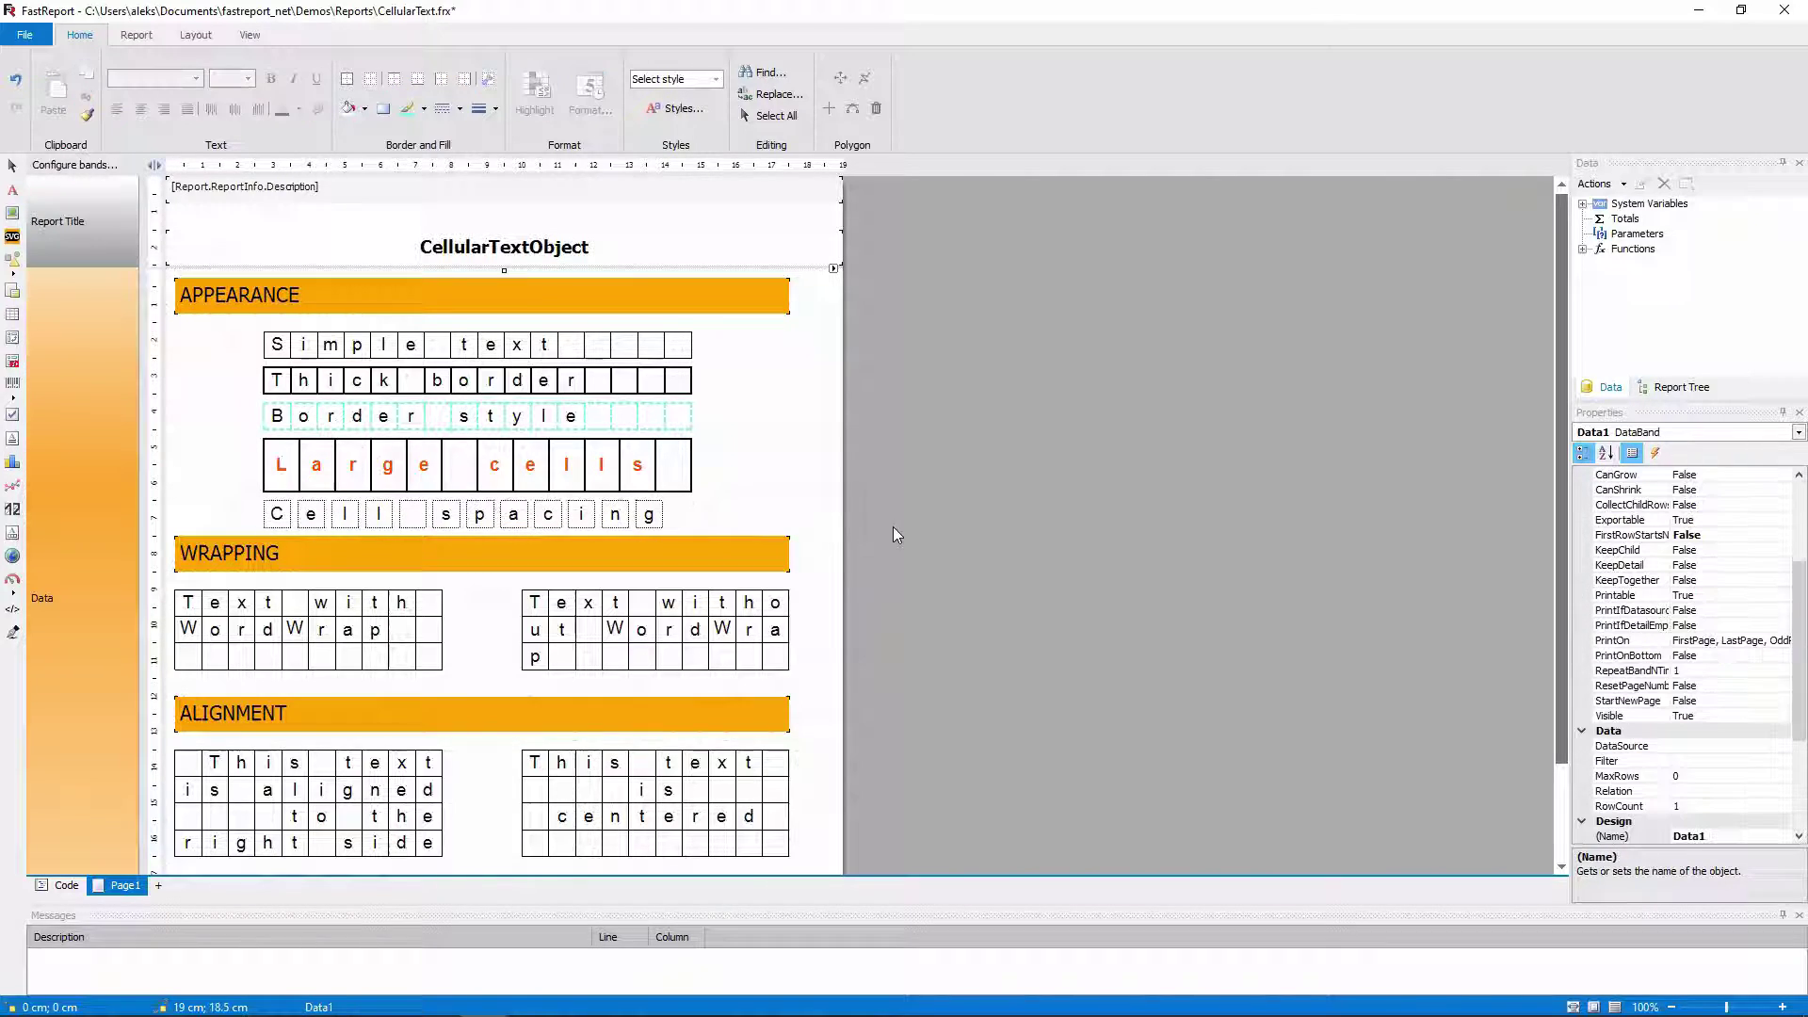
# Step: Set the CellWidth of the "Large cells" cellular text to 0 cm
pyautogui.click(597, 467)
pyautogui.scroll(4, 1681, 565)
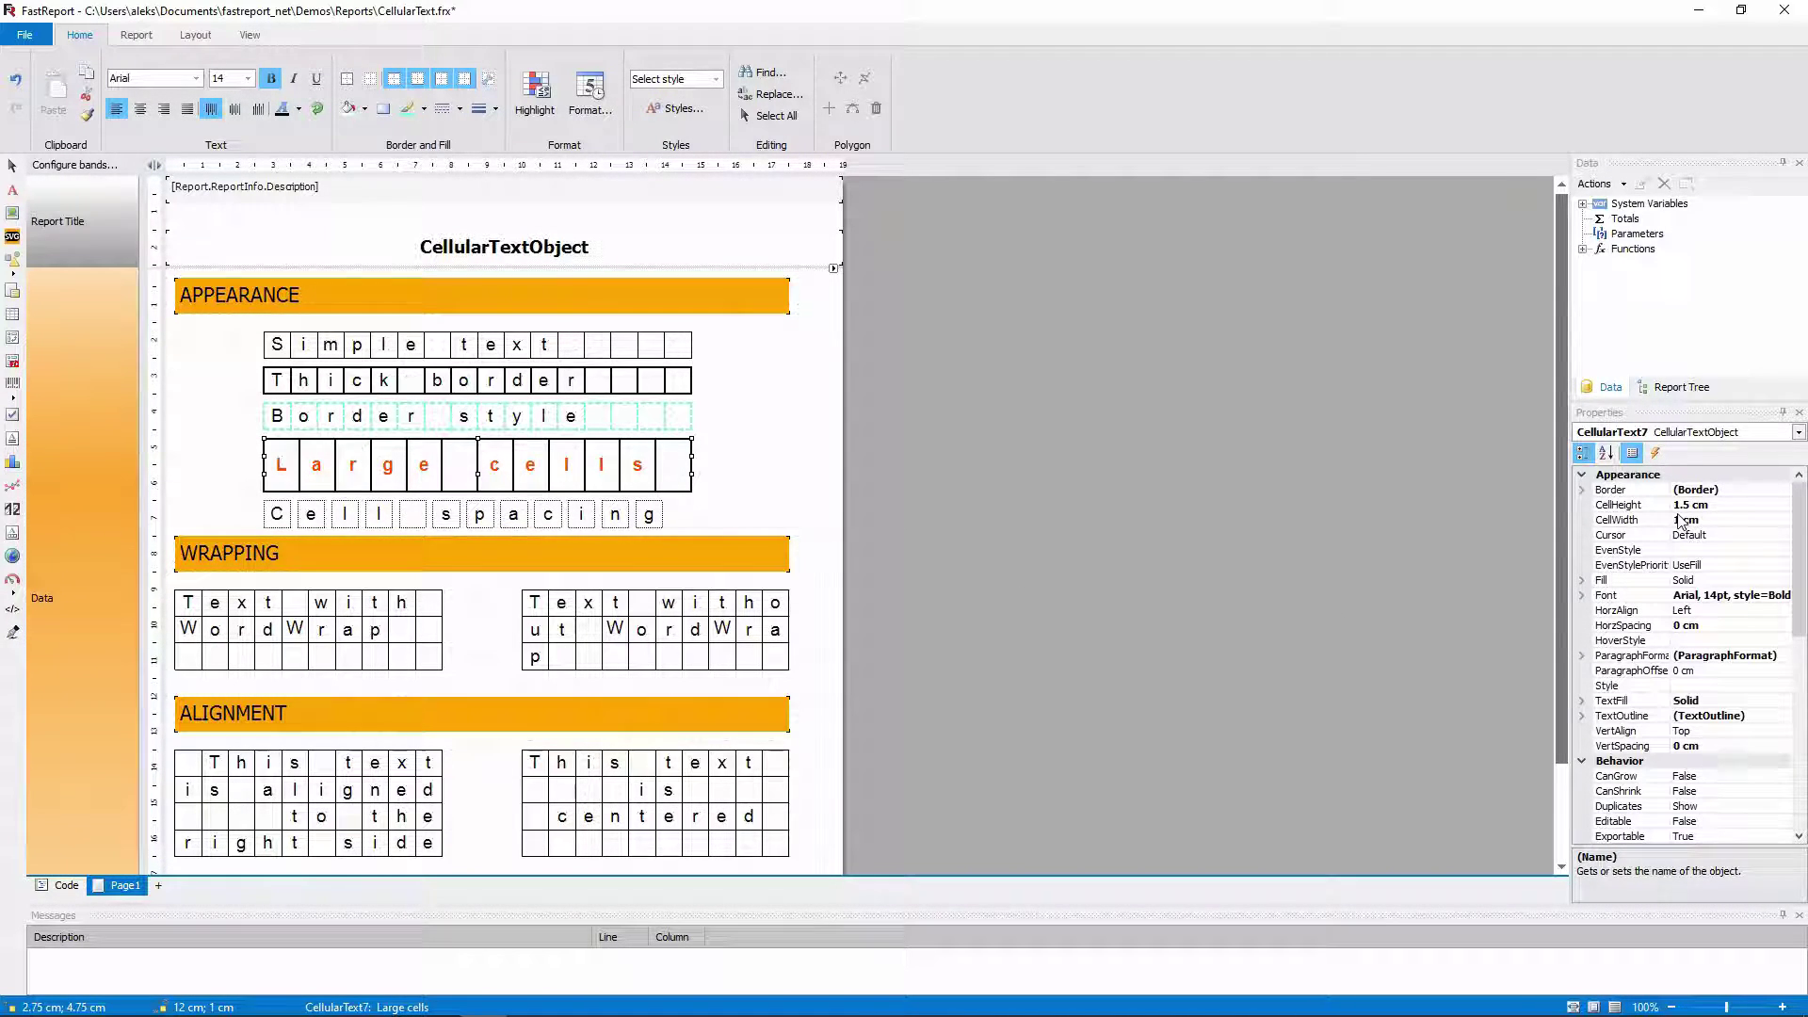
pyautogui.click(1683, 521)
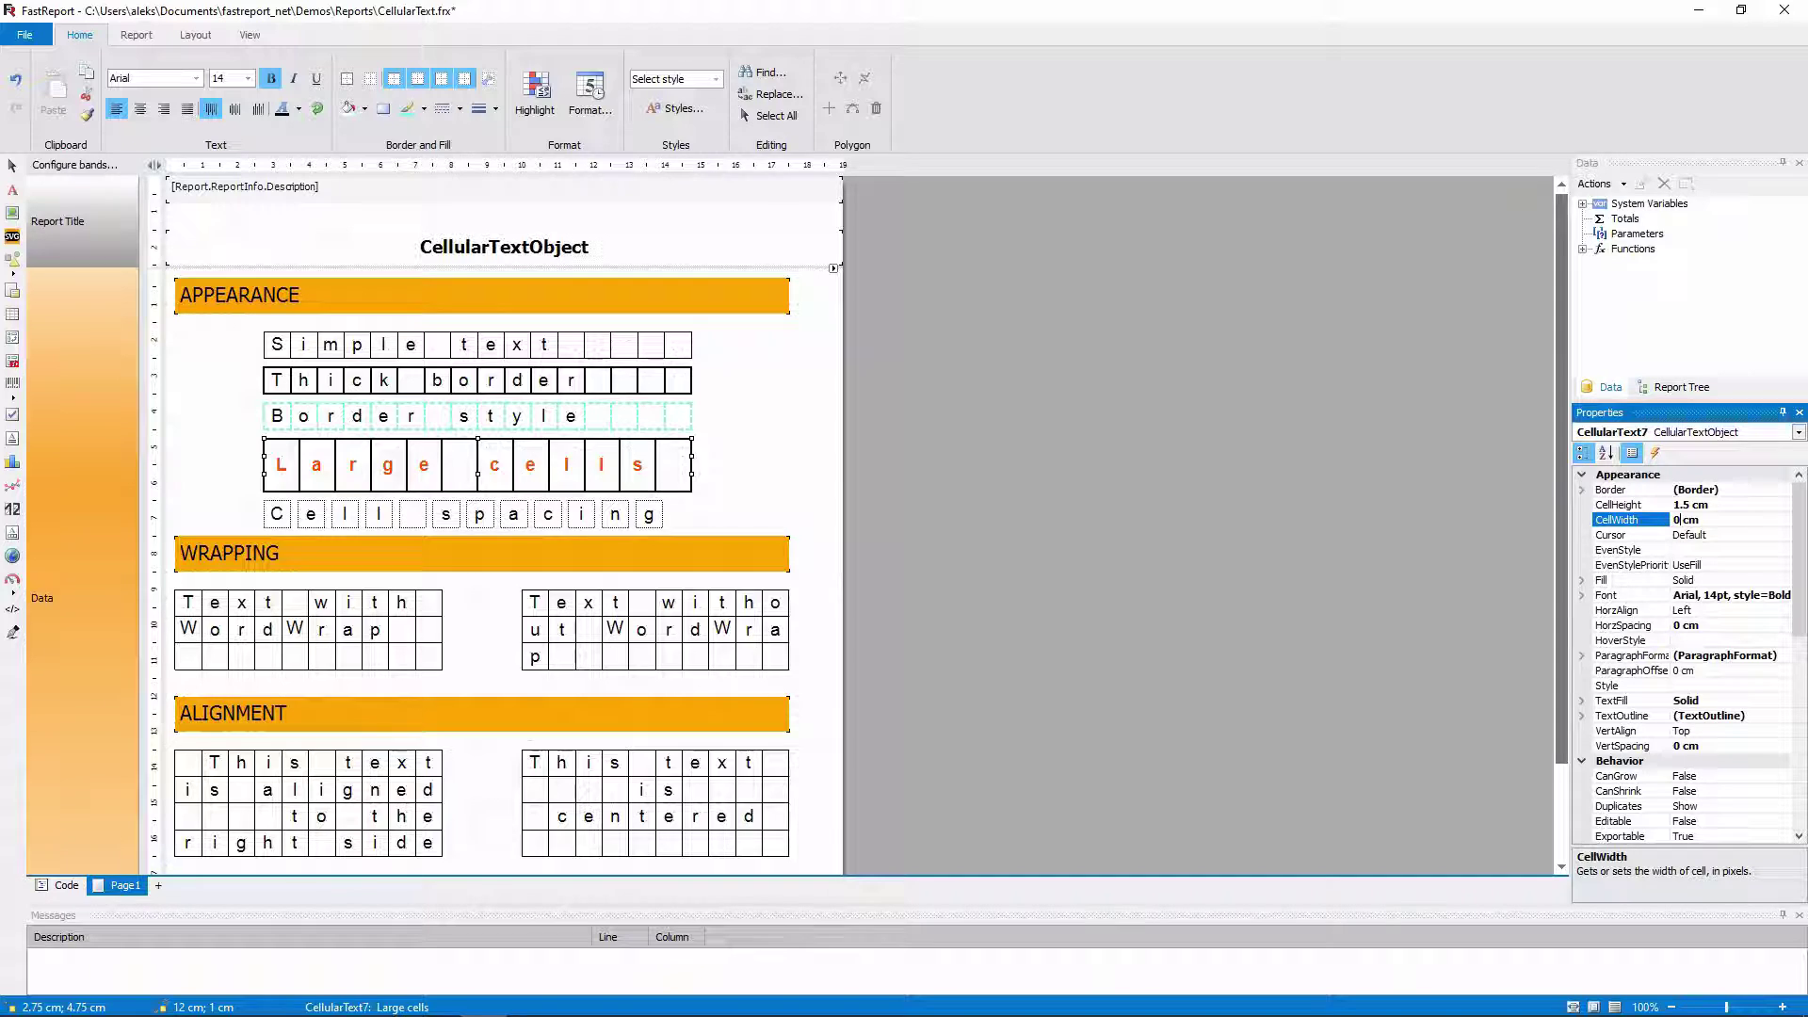
pyautogui.write('0')
pyautogui.press('Return')
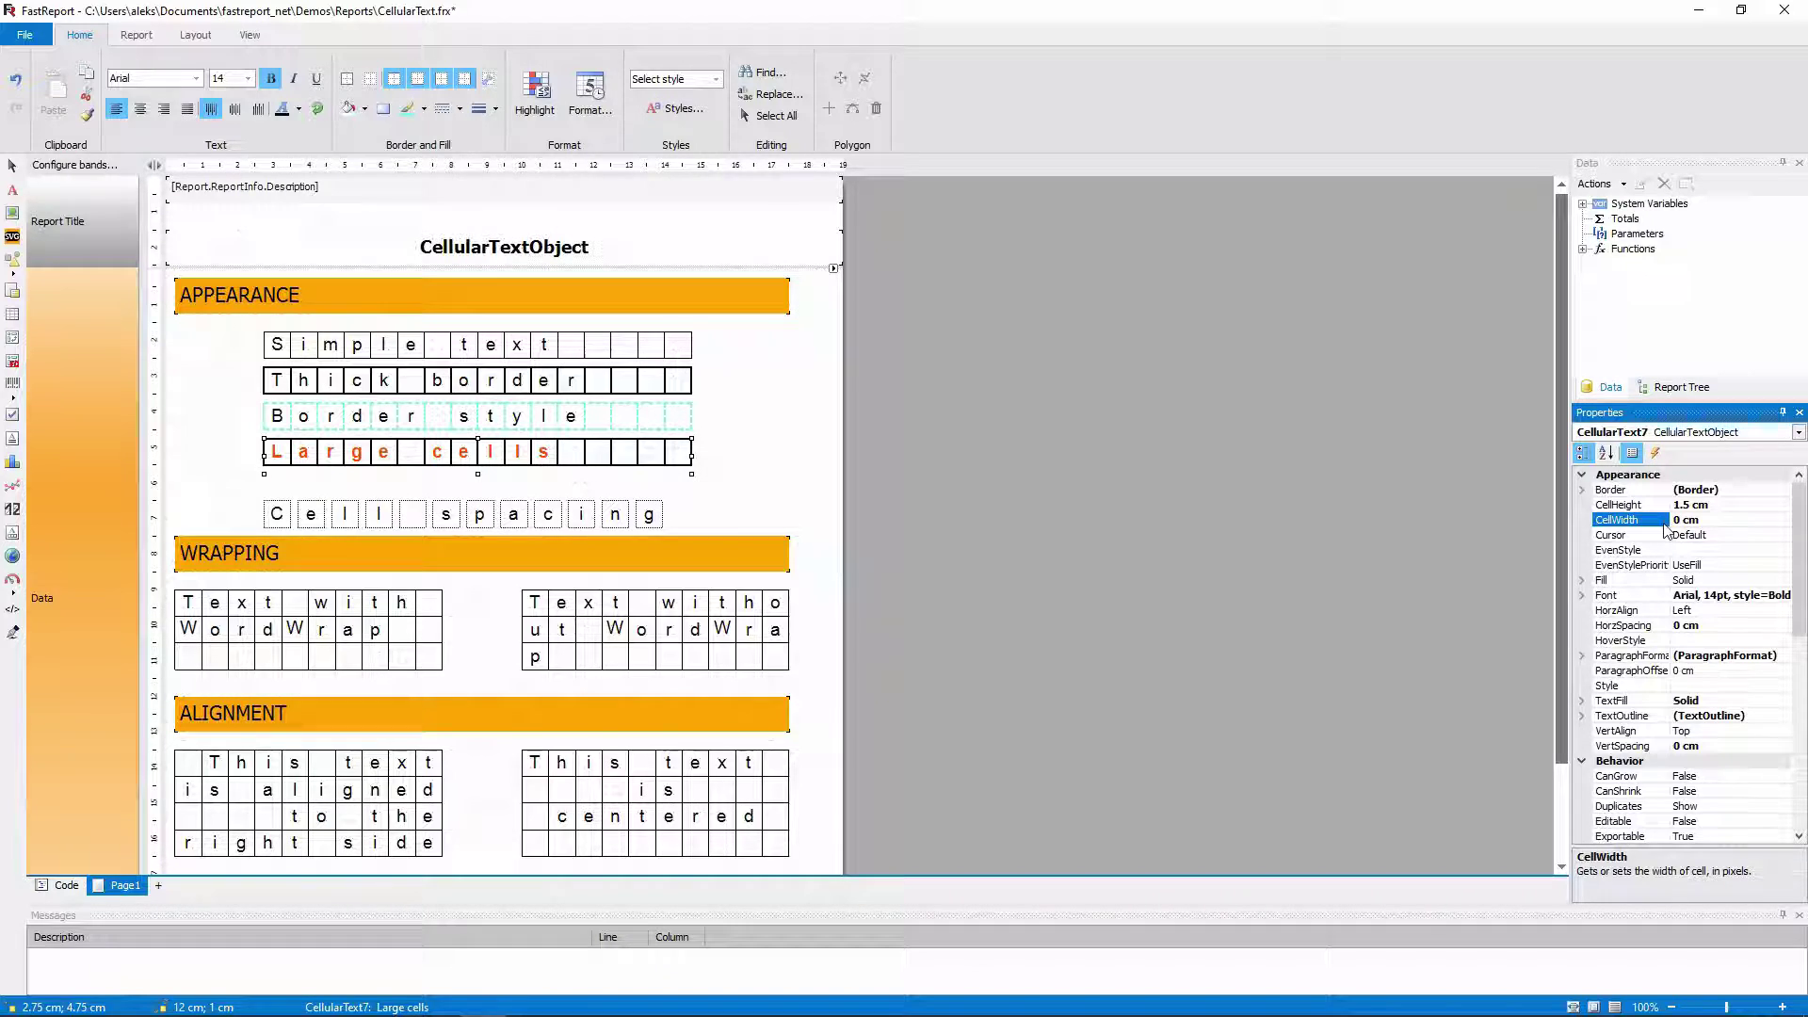
# Step: Increase the HorzSpacing of the "Cell spacing" cellular text and widen the object so the whole phrase fits
pyautogui.click(509, 514)
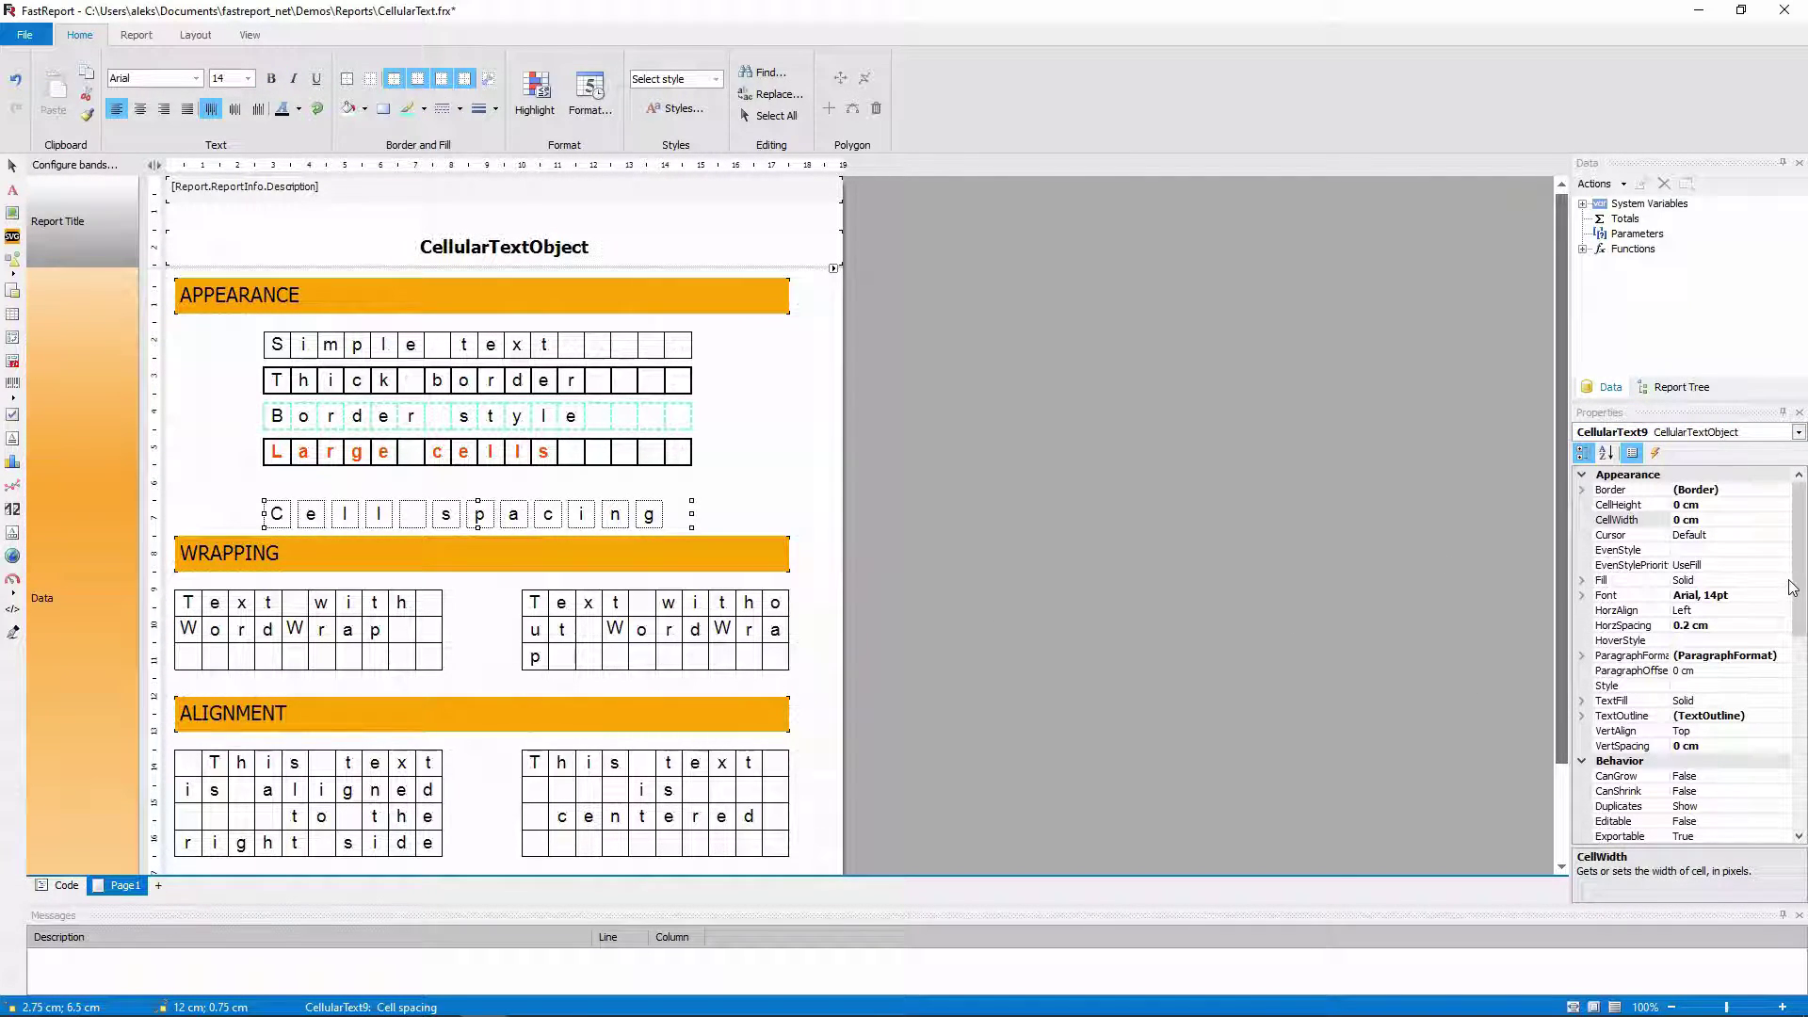
pyautogui.scroll(-2, 1770, 586)
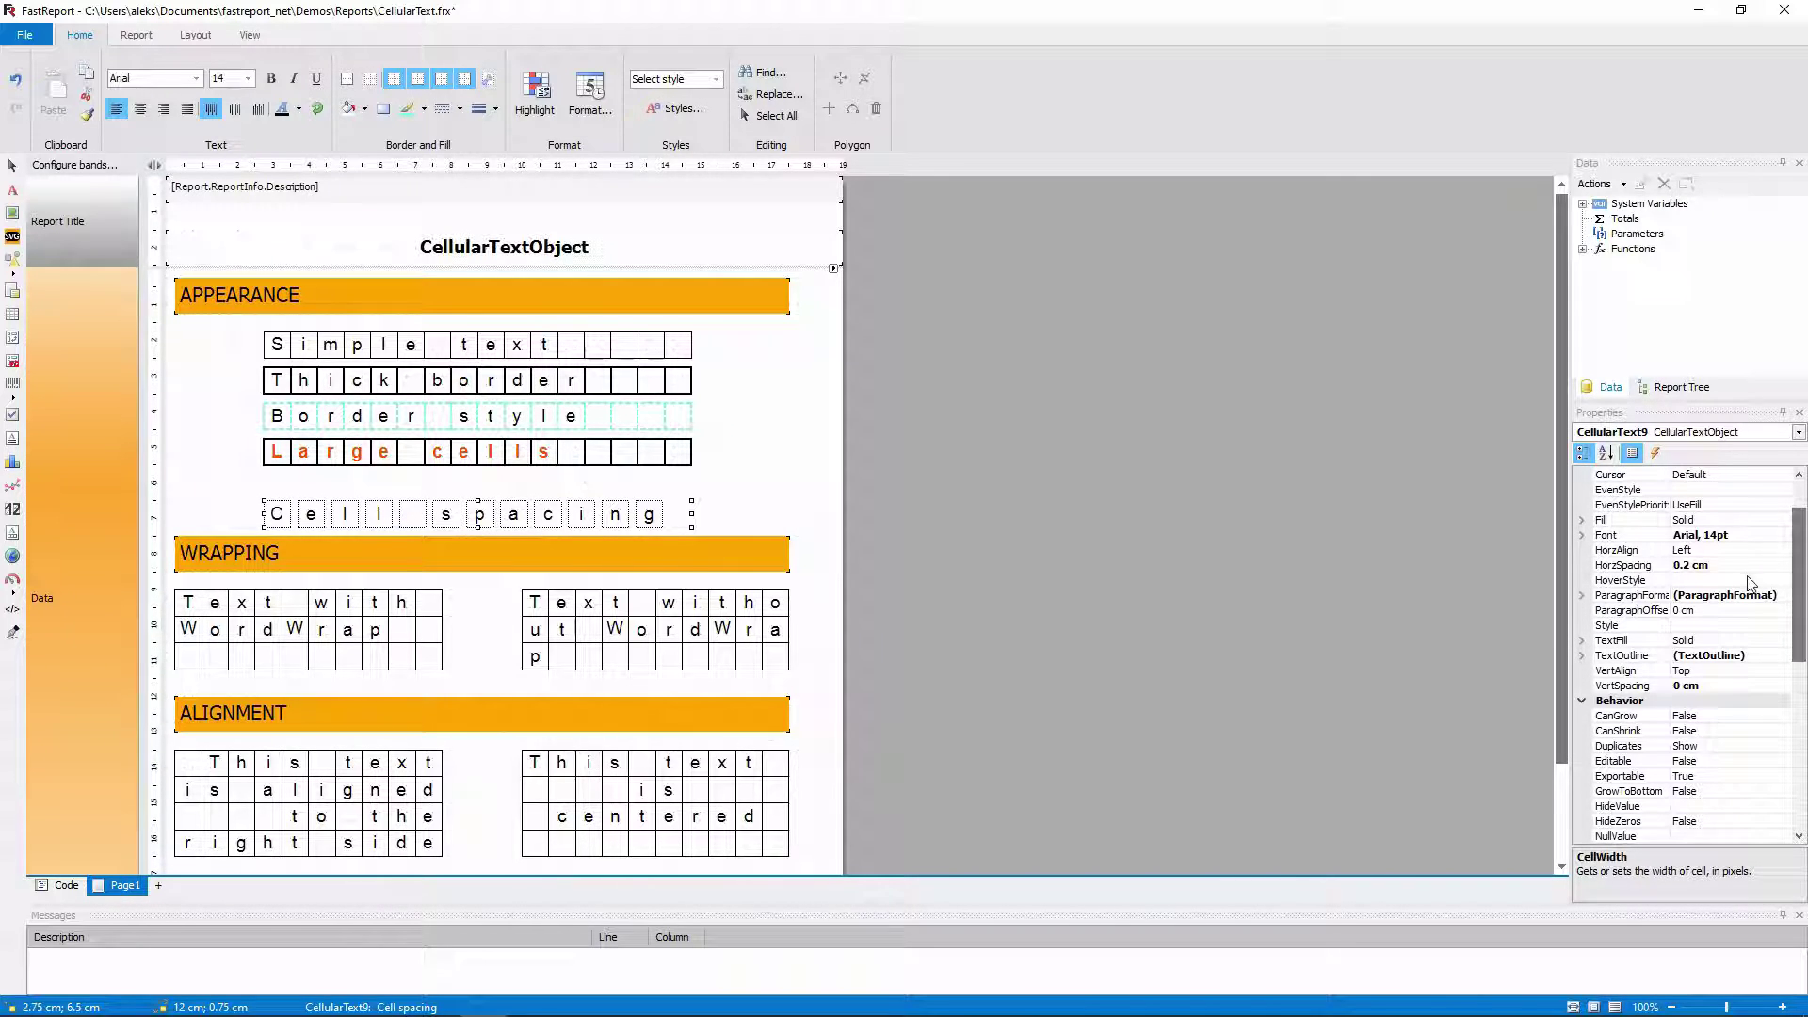
pyautogui.click(1692, 565)
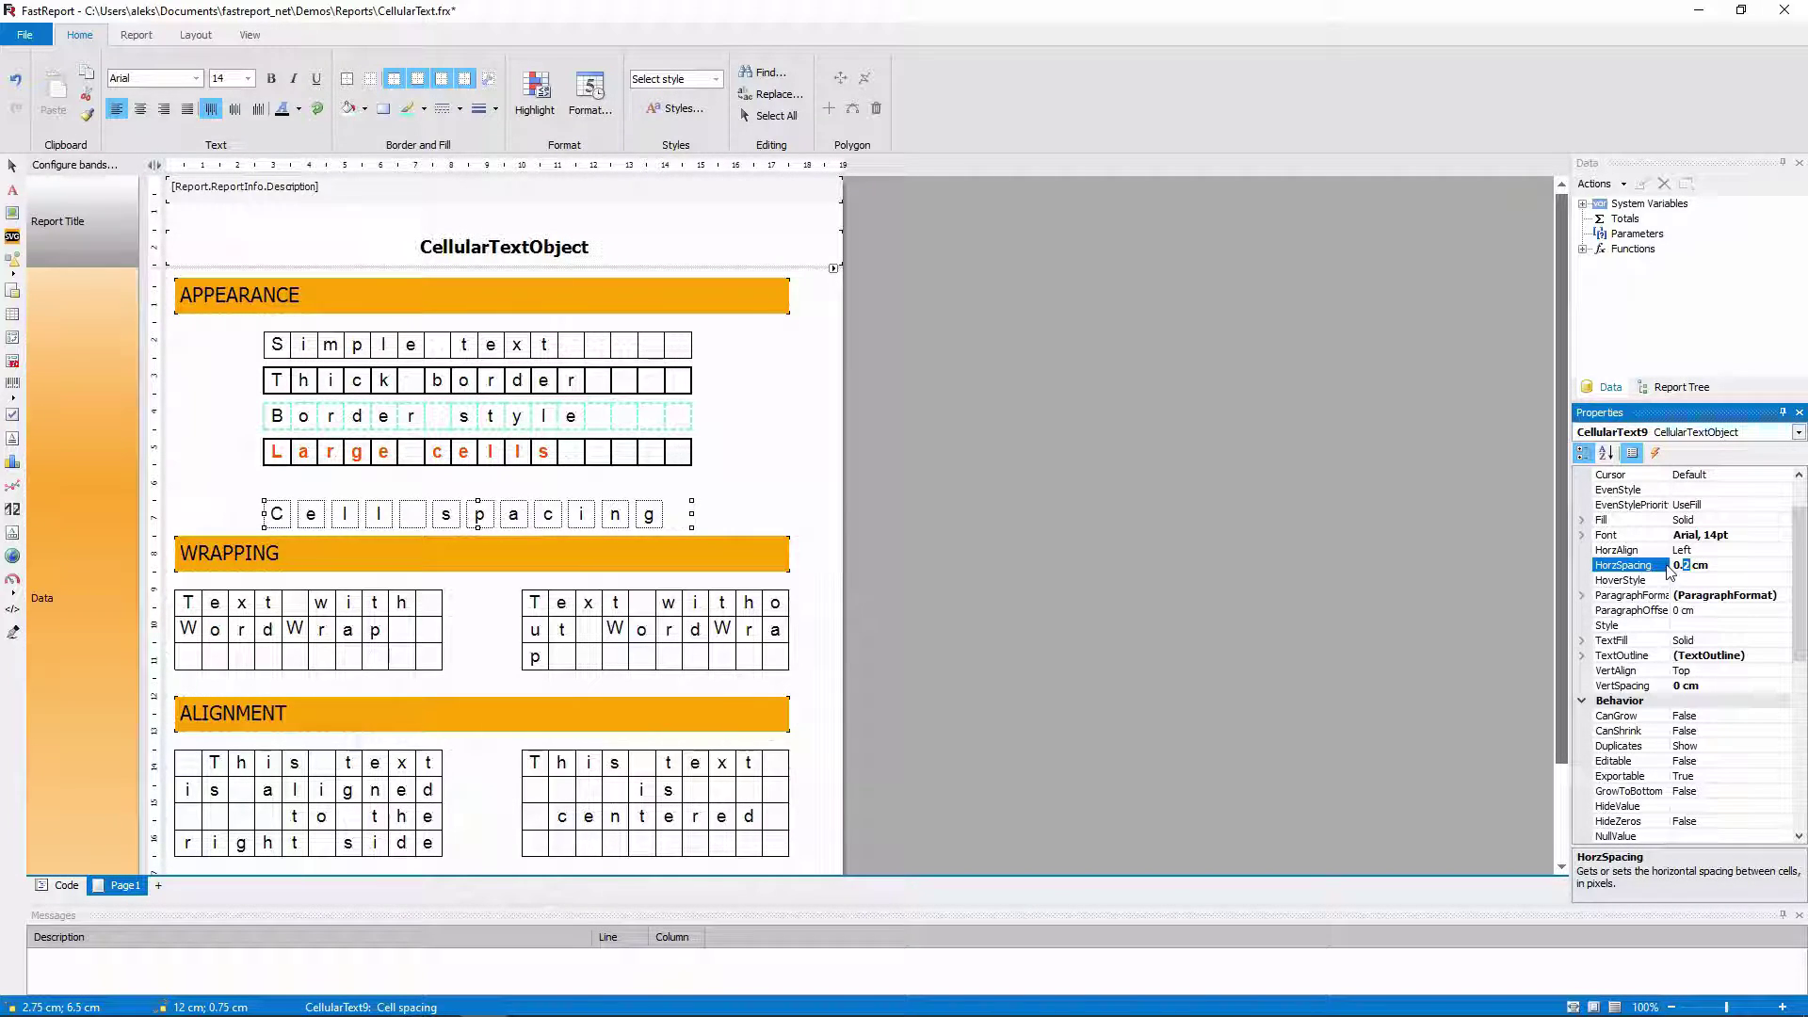
pyautogui.press('Return')
pyautogui.moveTo(692, 513); pyautogui.dragTo(810, 519)
# Step: Set the VertSpacing of the "Text with WordWrap" cellular text to 0.1 cm and stretch its height to 3 cm
pyautogui.click(269, 644)
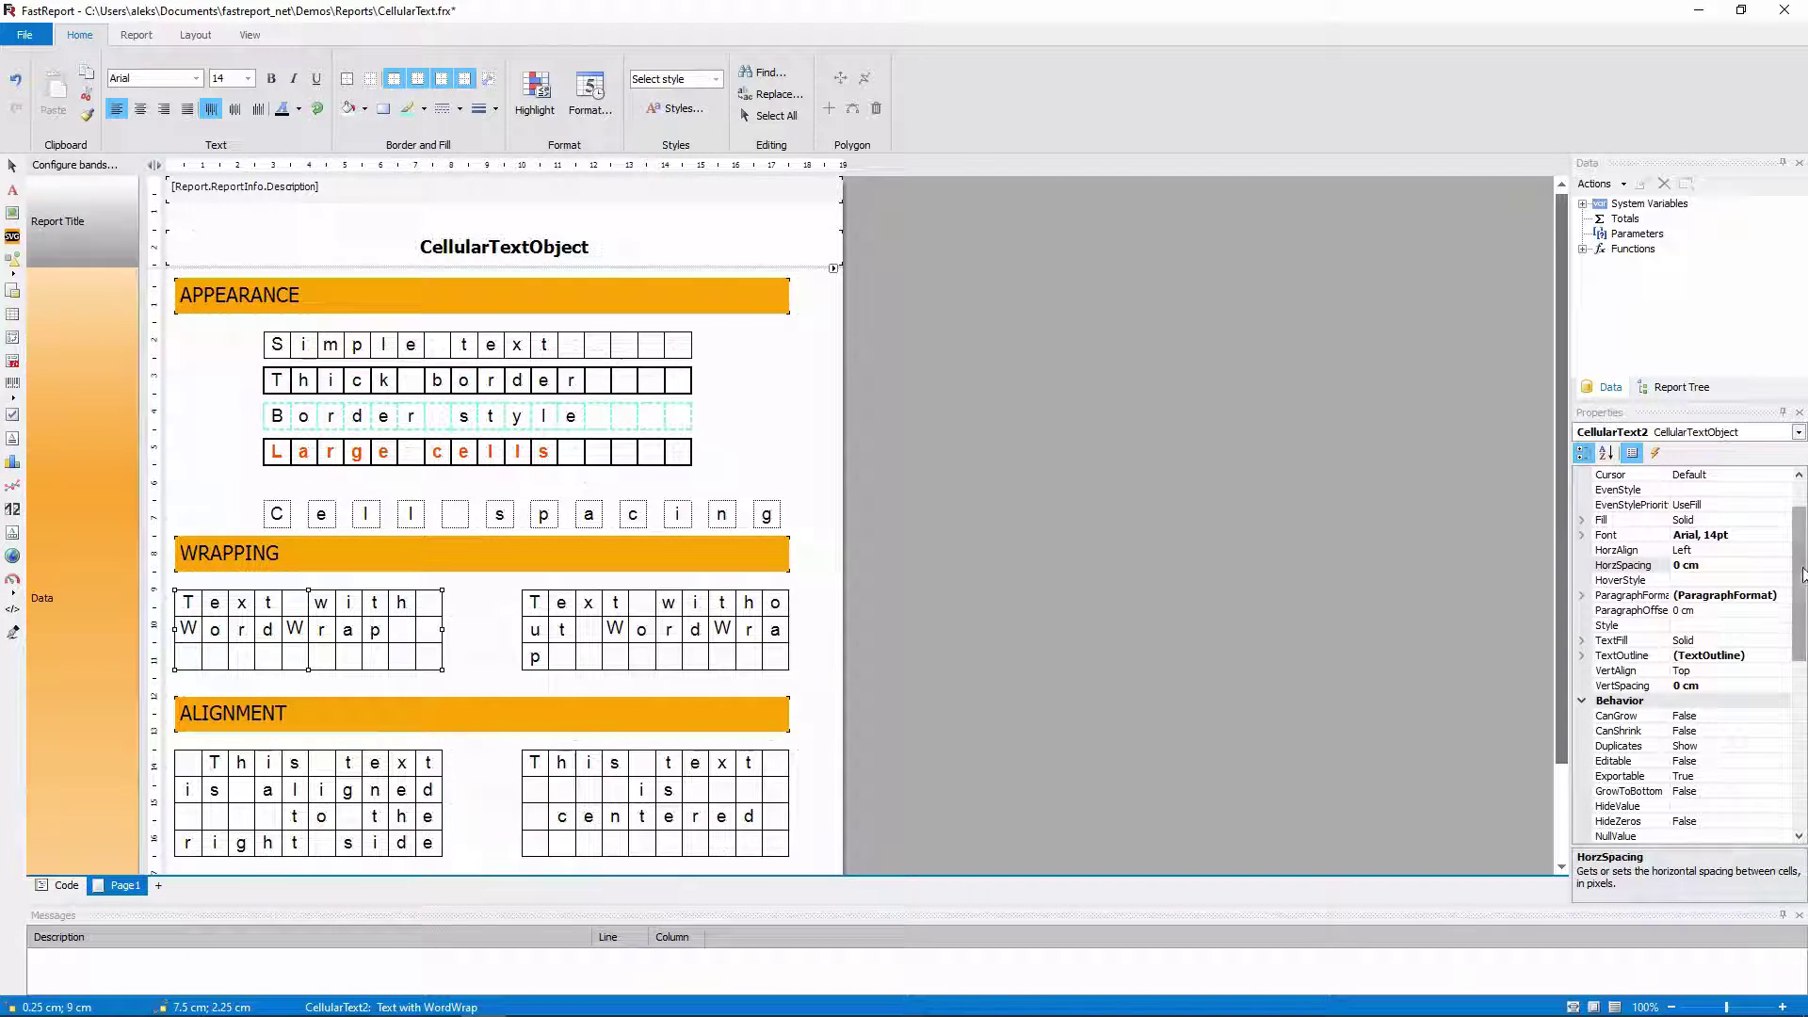
pyautogui.click(1682, 684)
pyautogui.press('Return')
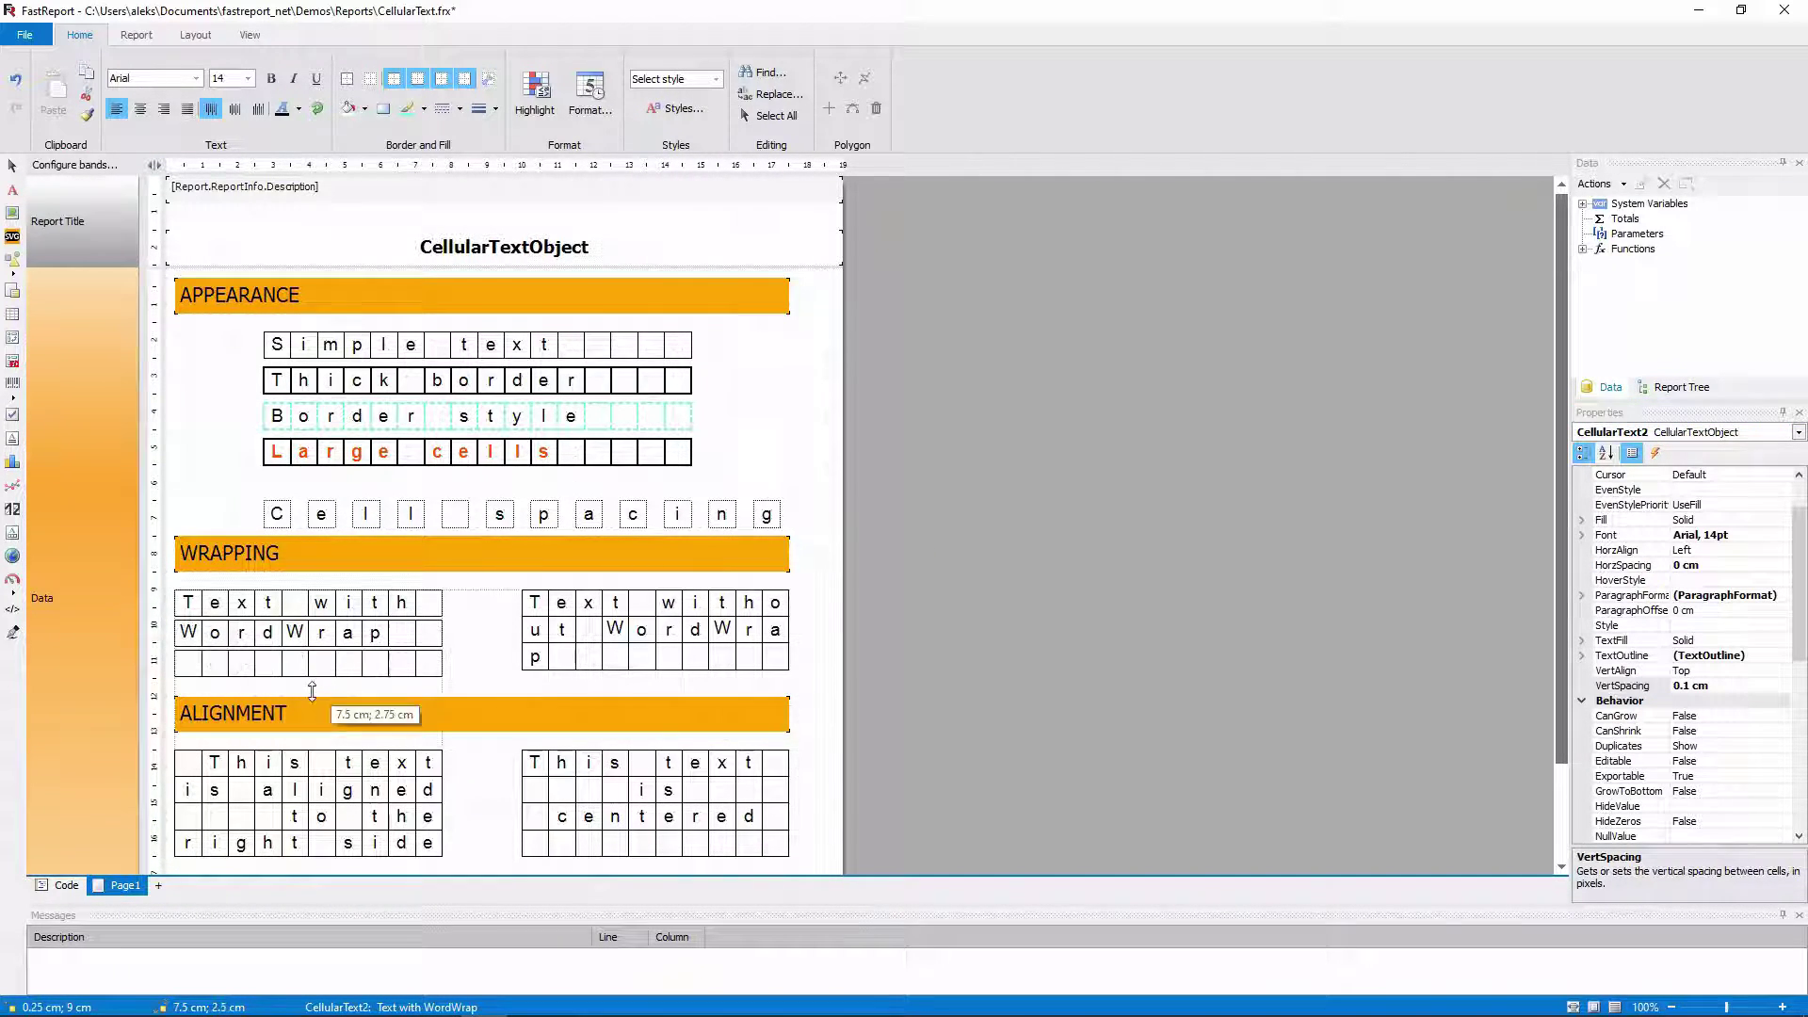
pyautogui.moveTo(308, 670); pyautogui.dragTo(309, 696)
# Step: Set the VertSpacing of the "Text with WordWrap" text to 0 cm and restore its height to 2.25 cm
pyautogui.doubleClick(1697, 688)
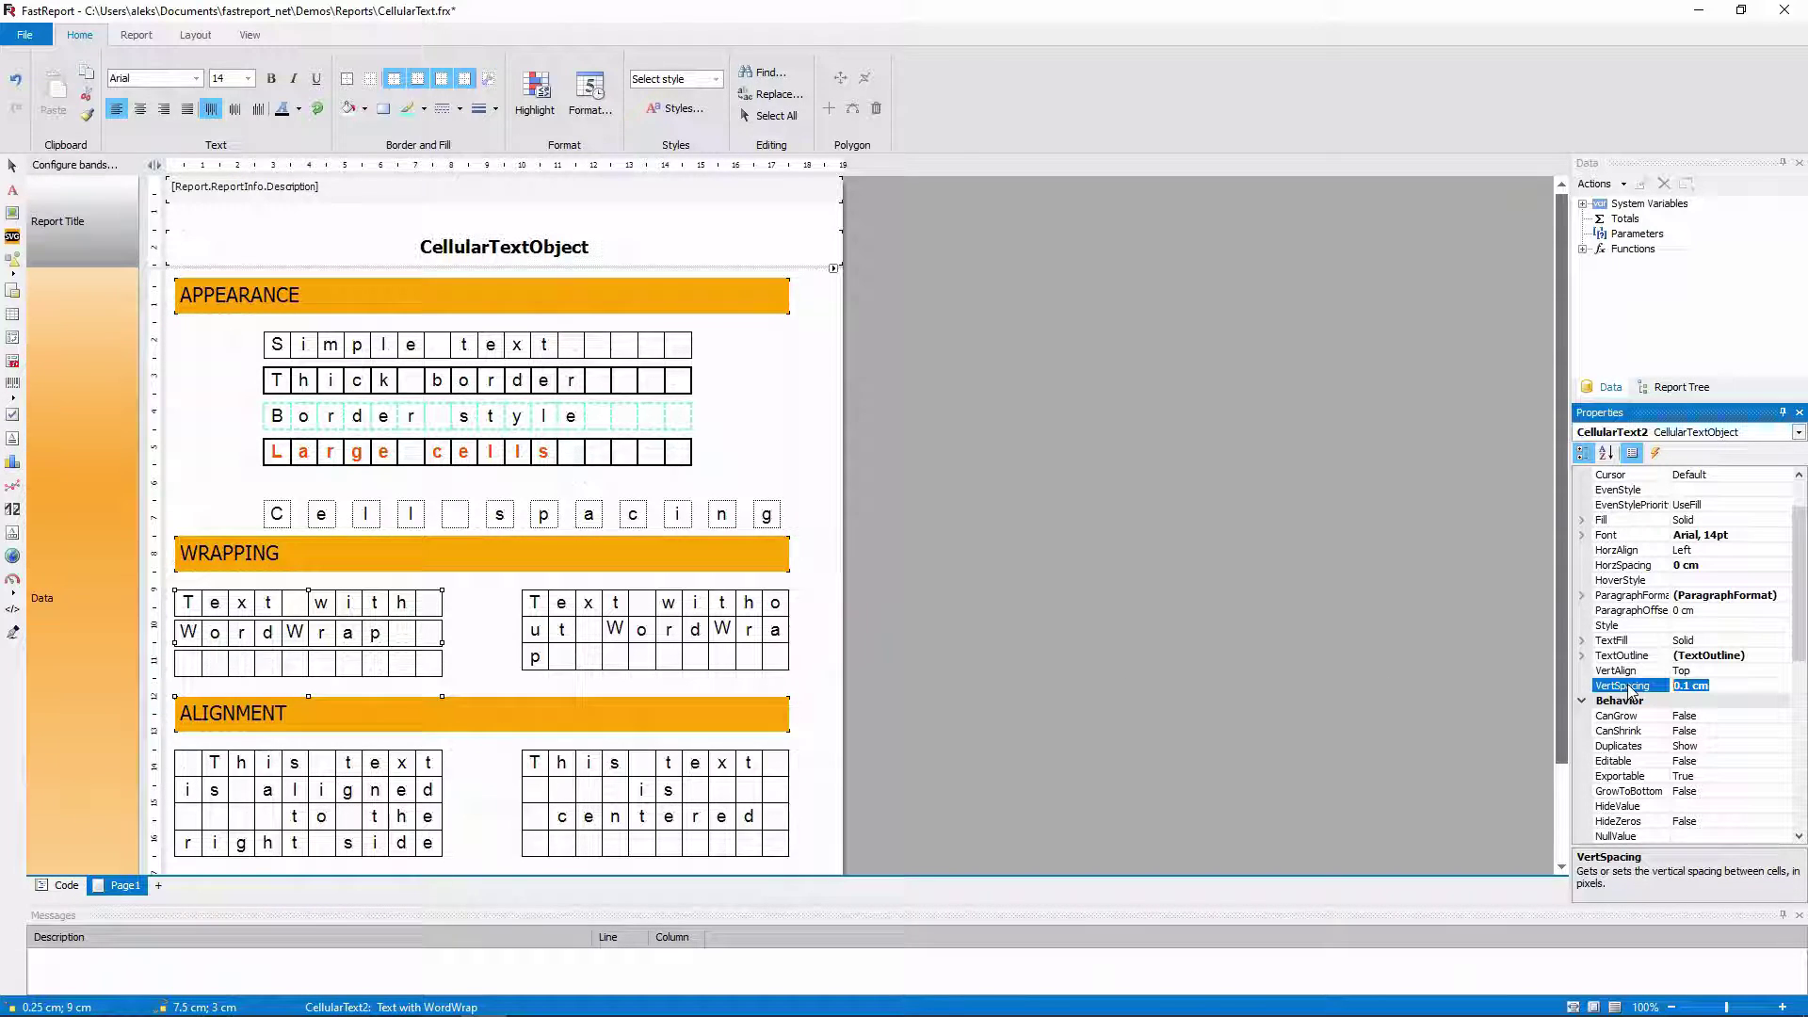
pyautogui.write('0')
pyautogui.press('Return')
pyautogui.moveTo(350, 649); pyautogui.dragTo(313, 656)
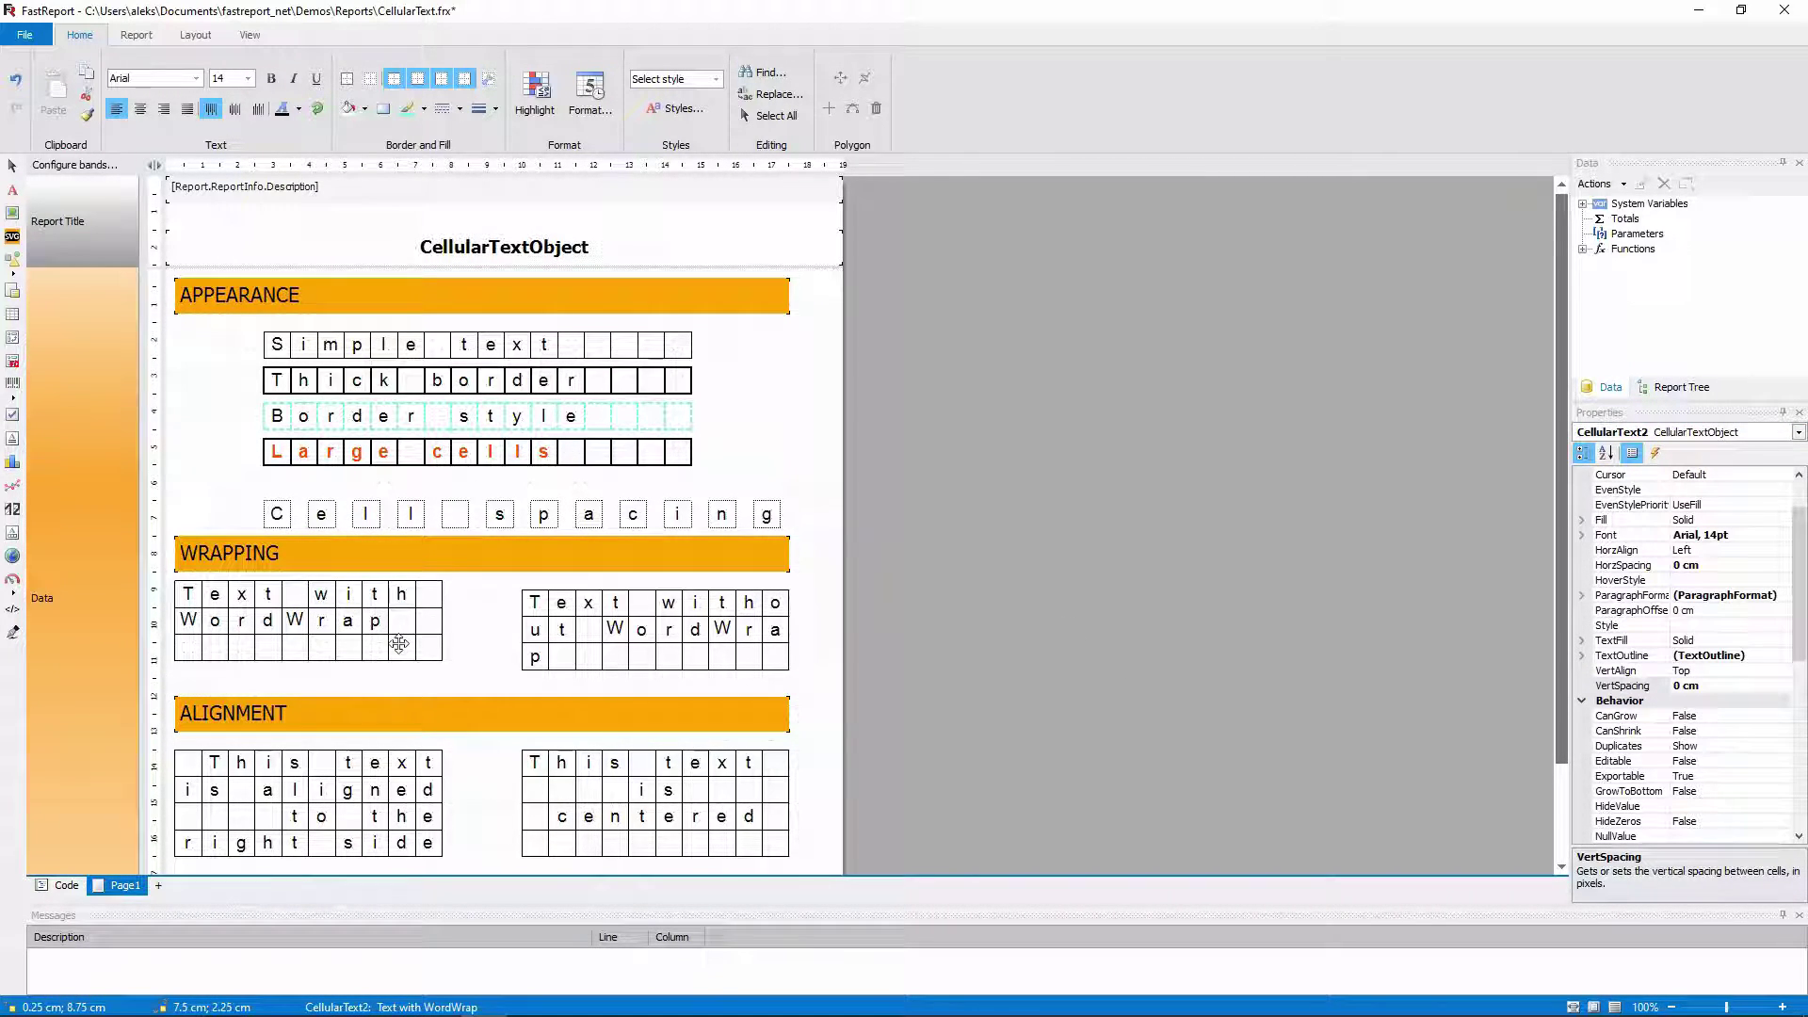
# Step: Widen the "Text with WordWrap" text to 9.25 cm with WordWrap switched to False, and return WordWrap to True
pyautogui.scroll(-5, 1685, 659)
pyautogui.click(1619, 715)
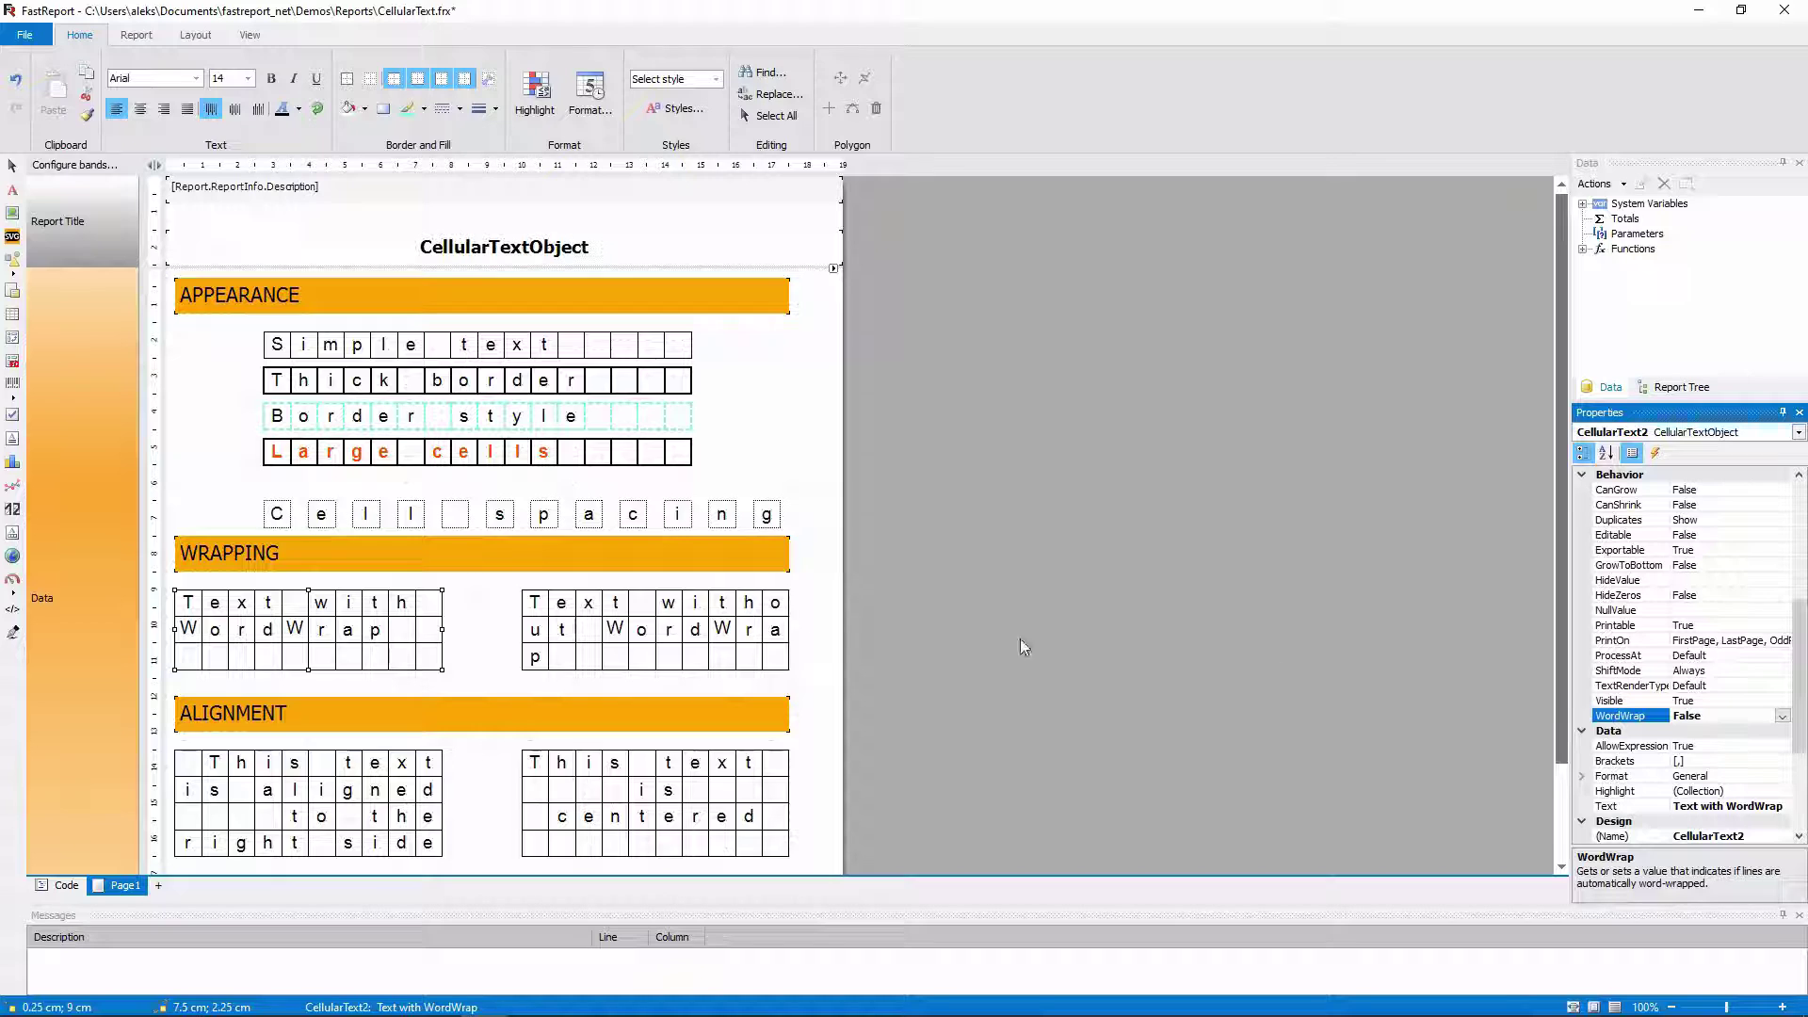
pyautogui.moveTo(443, 629); pyautogui.dragTo(513, 629)
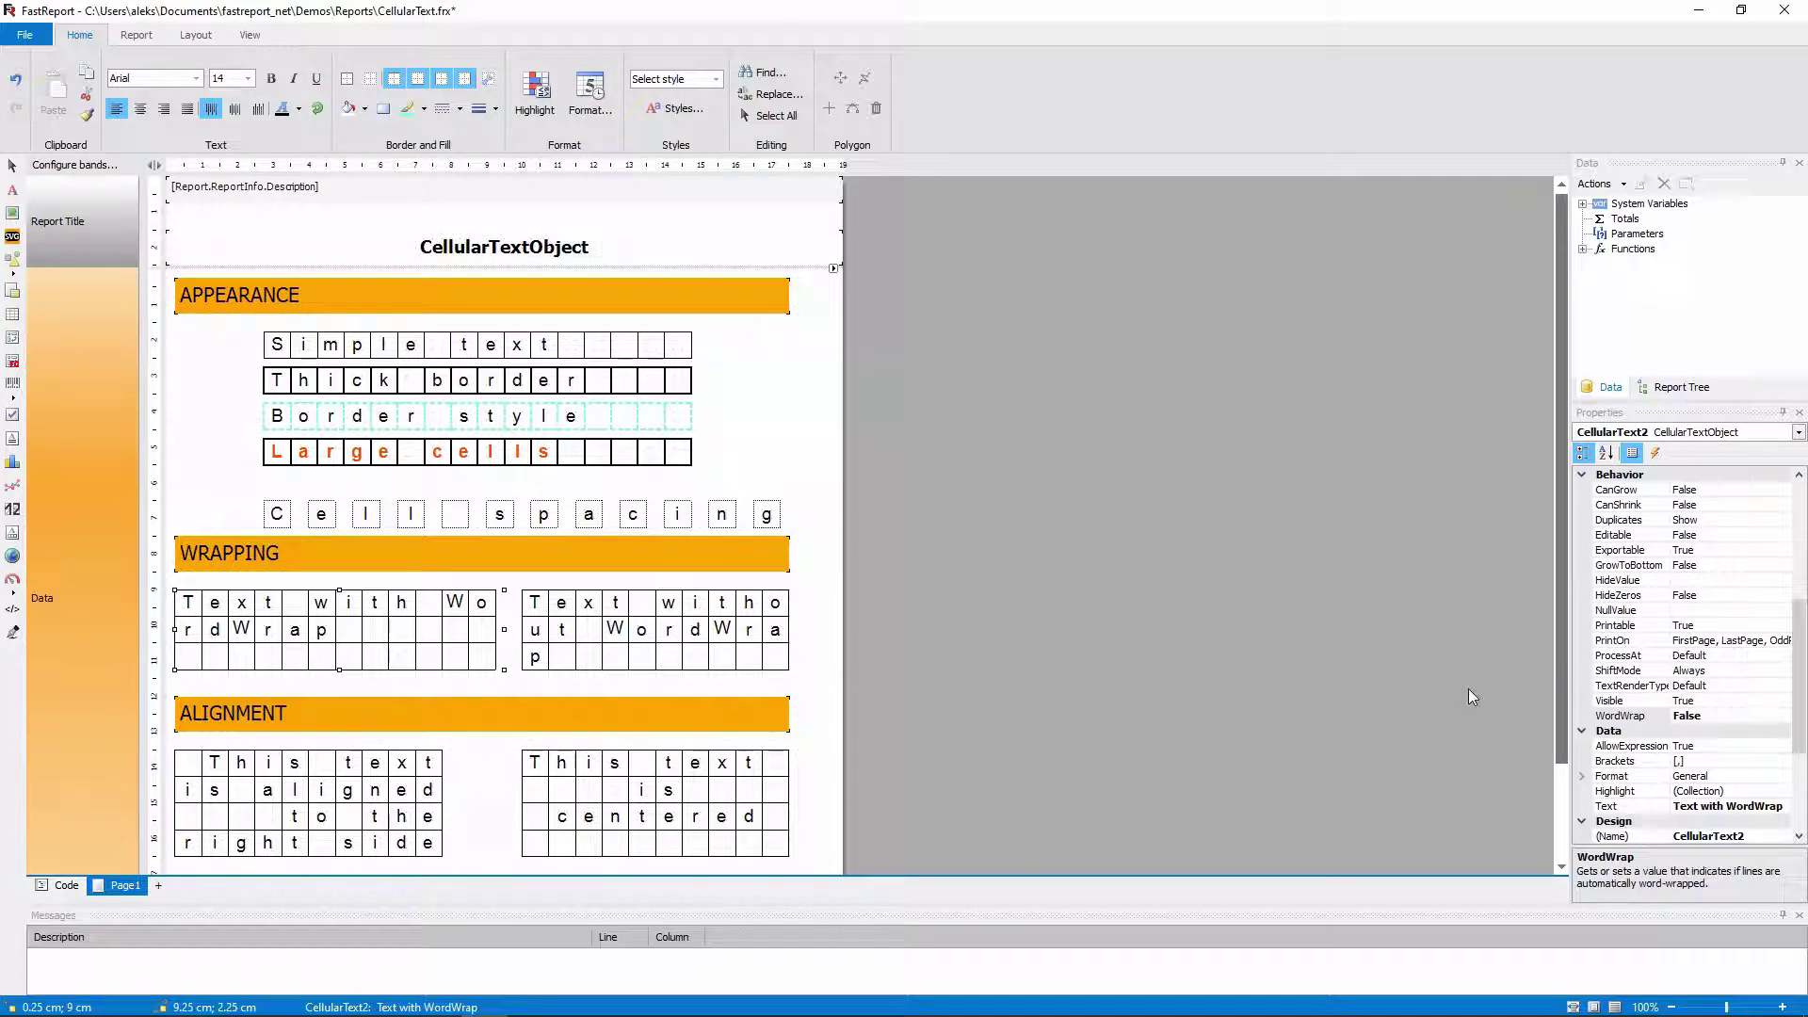
pyautogui.doubleClick(1636, 717)
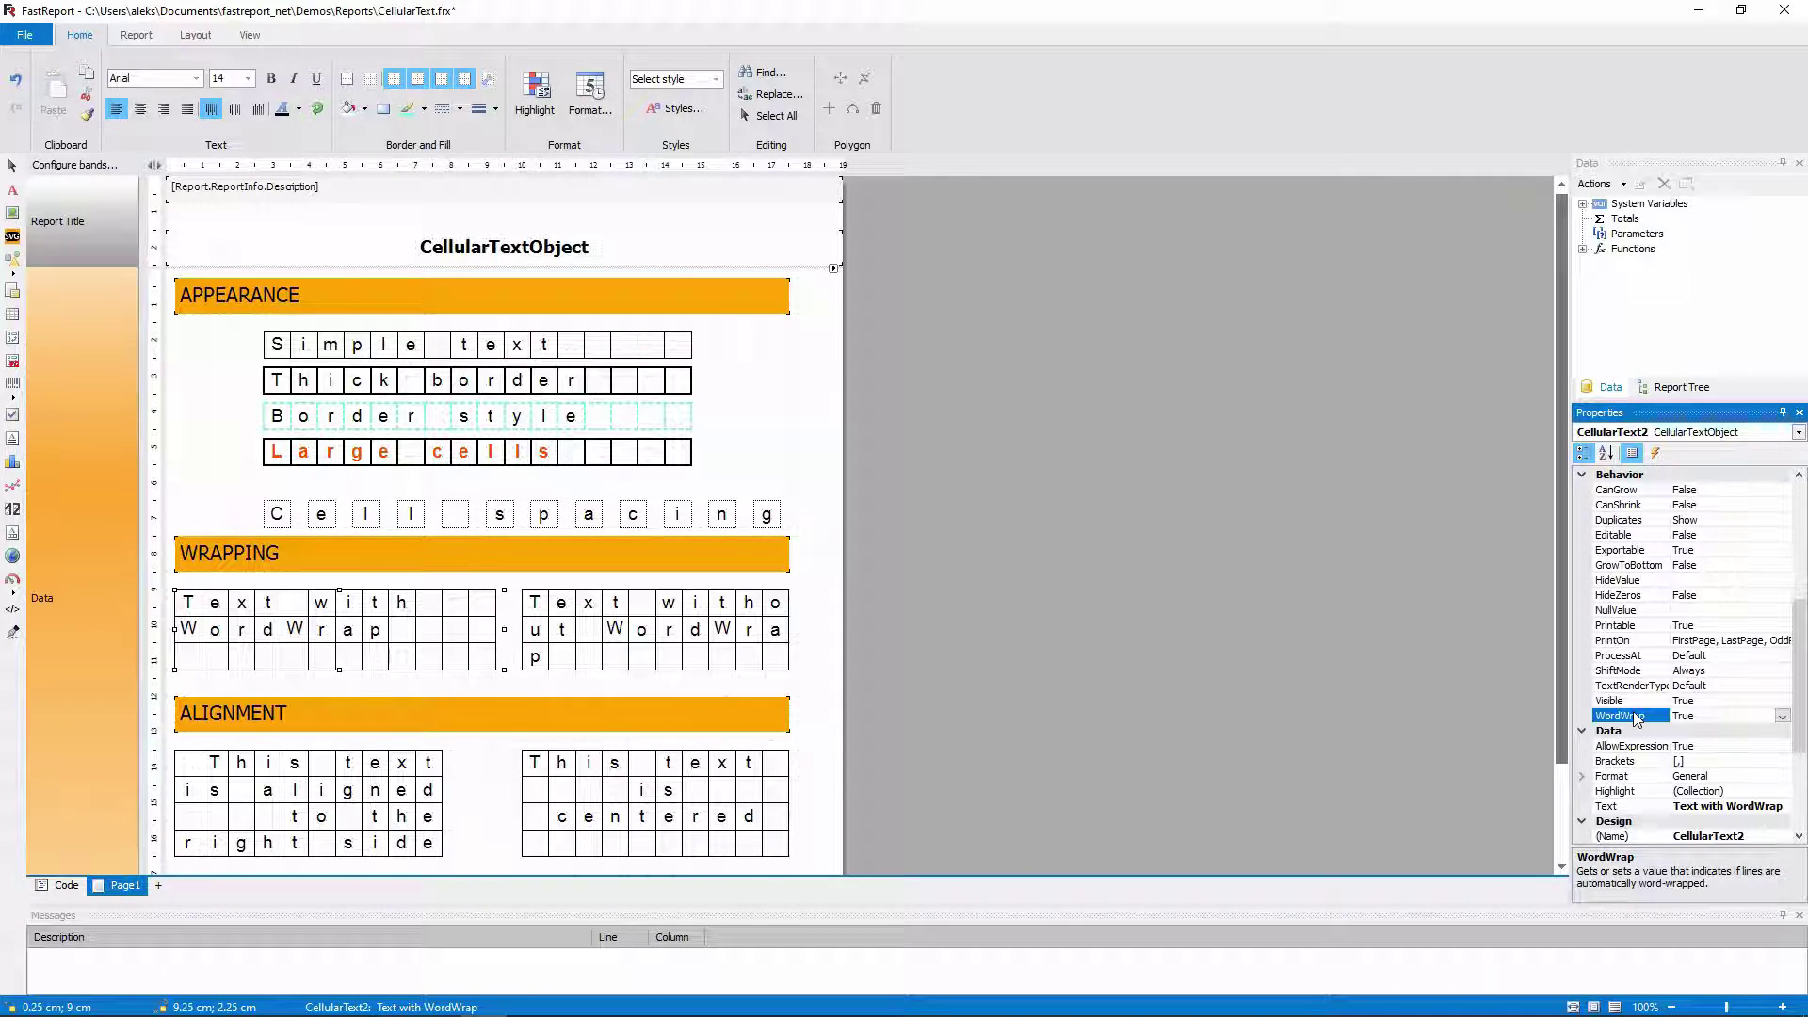
# Step: Apply left, center, right and justified alignment in turn to the "This text is centered" cellular text
pyautogui.click(742, 784)
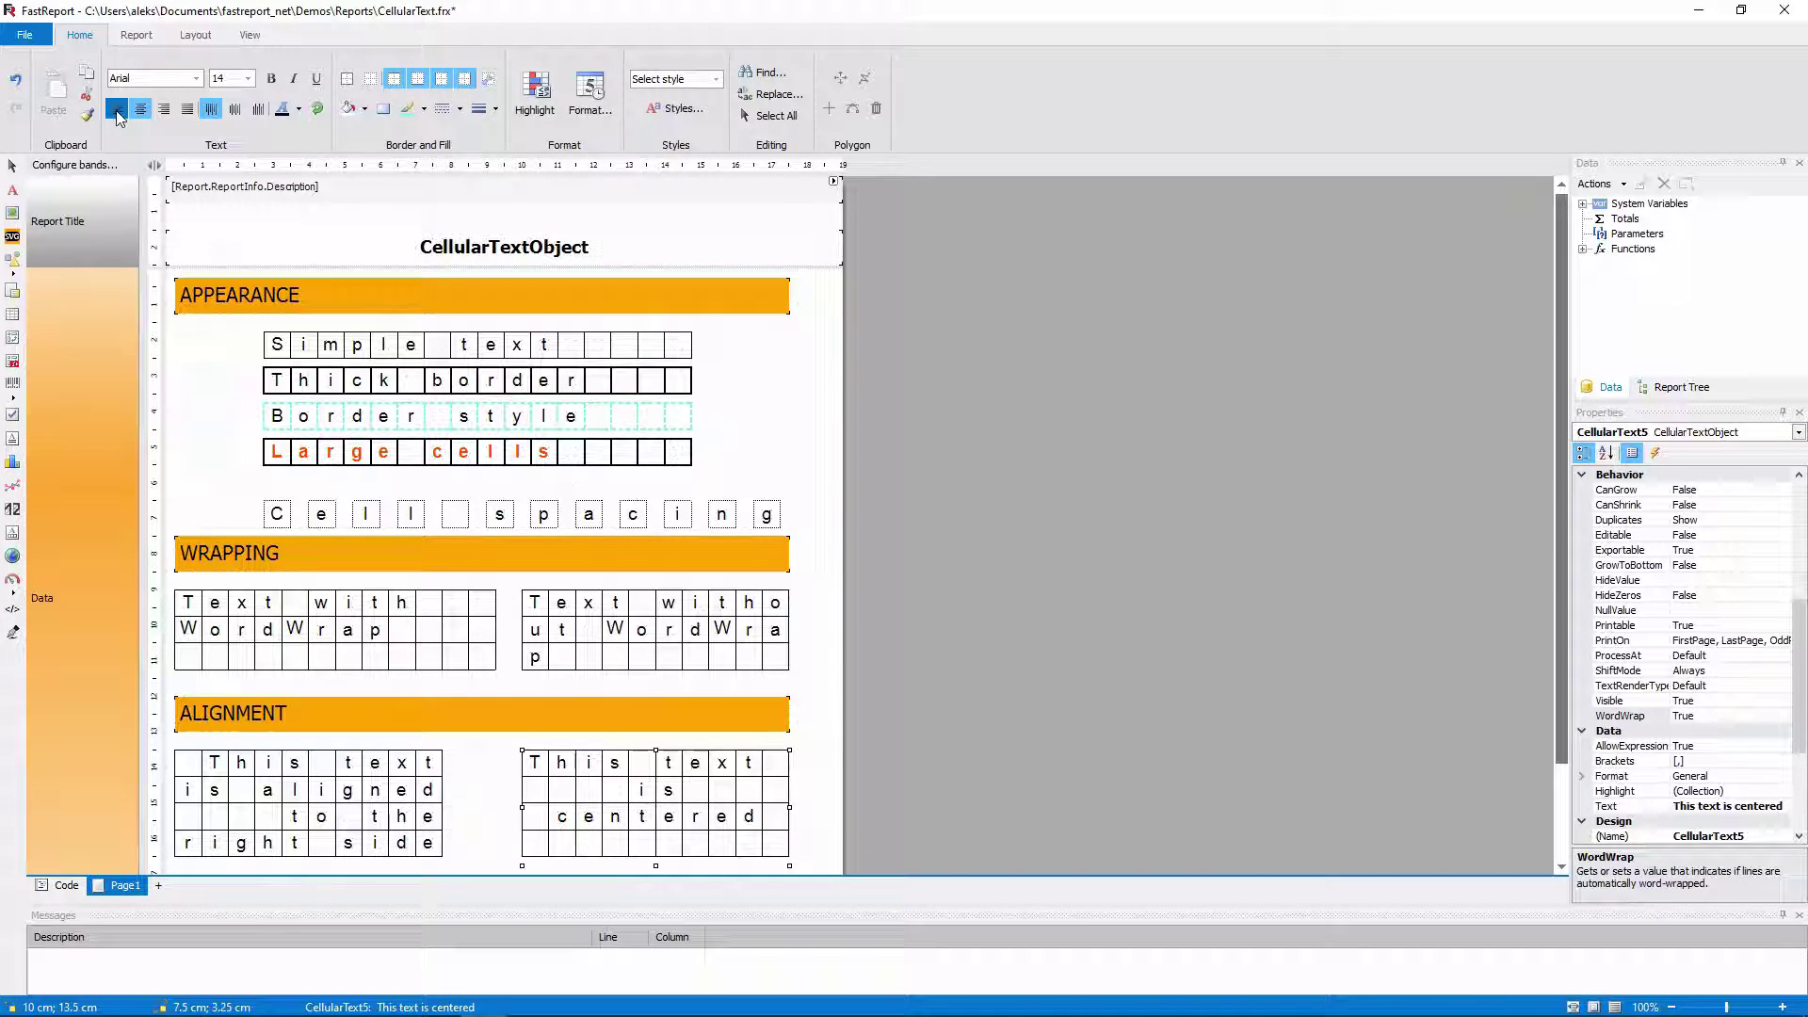
pyautogui.click(118, 110)
pyautogui.click(147, 111)
pyautogui.click(165, 110)
pyautogui.click(186, 111)
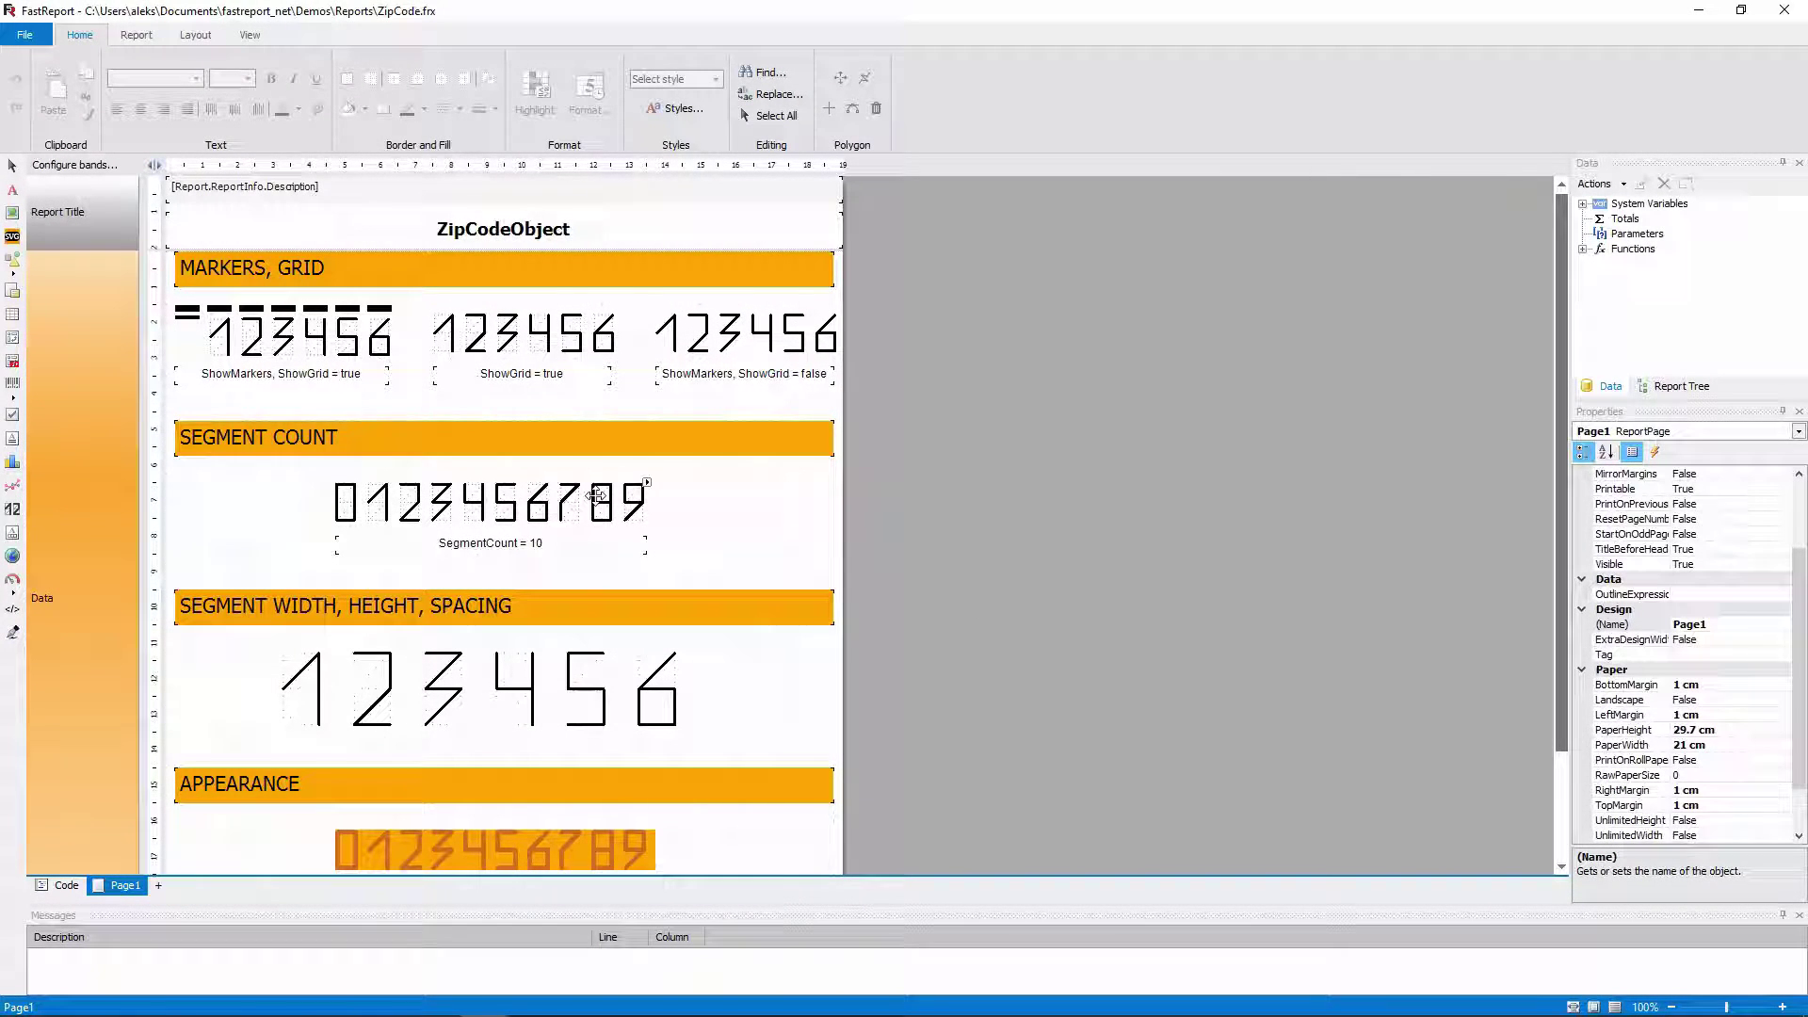
pyautogui.click(597, 495)
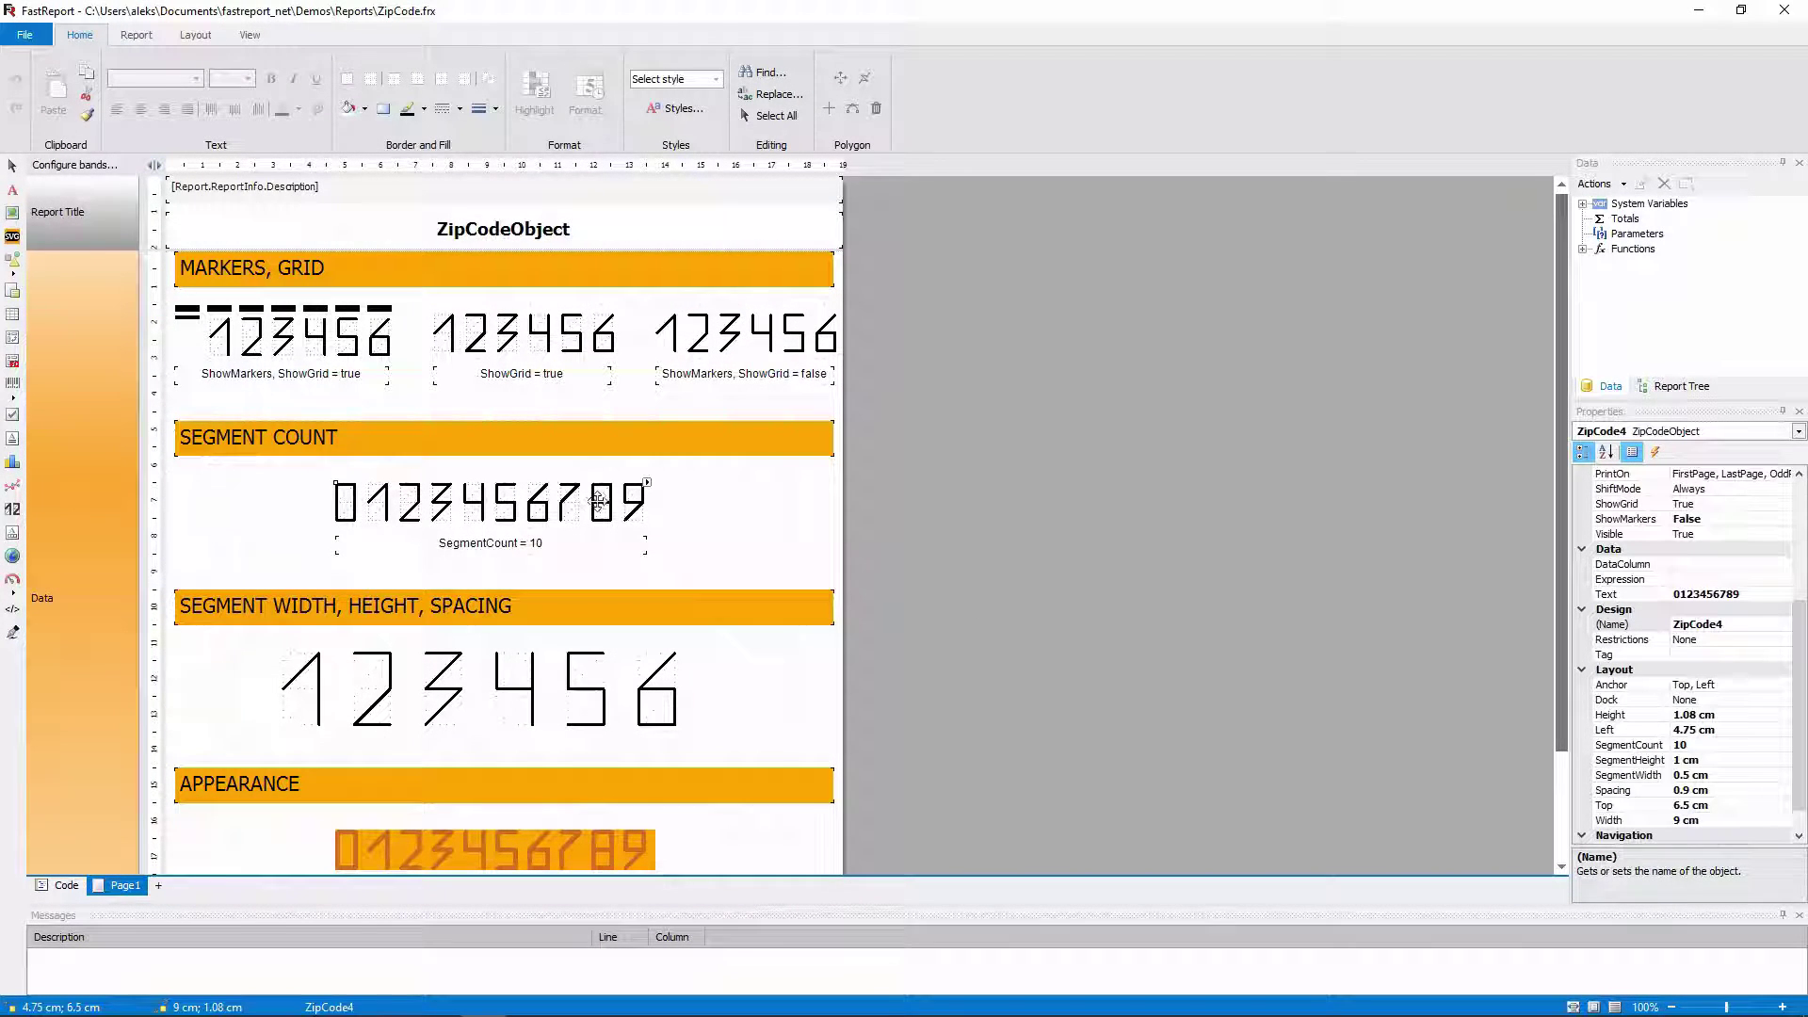
pyautogui.click(1803, 713)
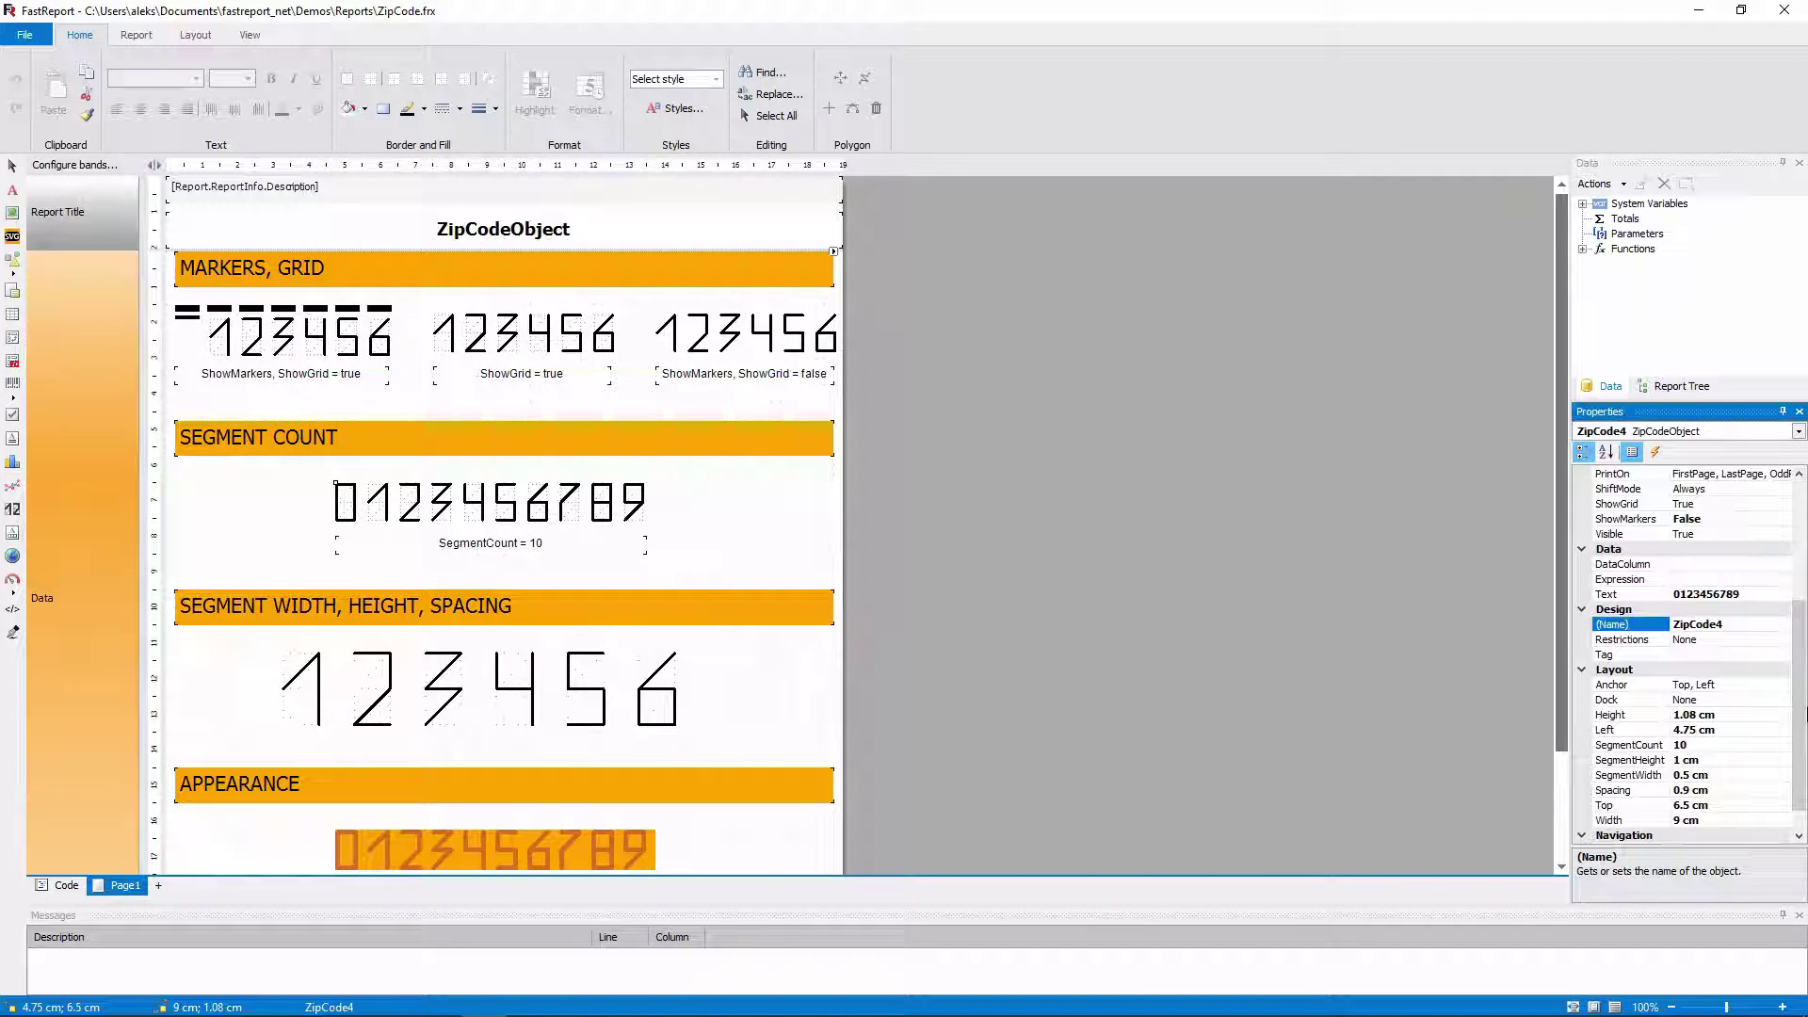
pyautogui.scroll(2, 1803, 712)
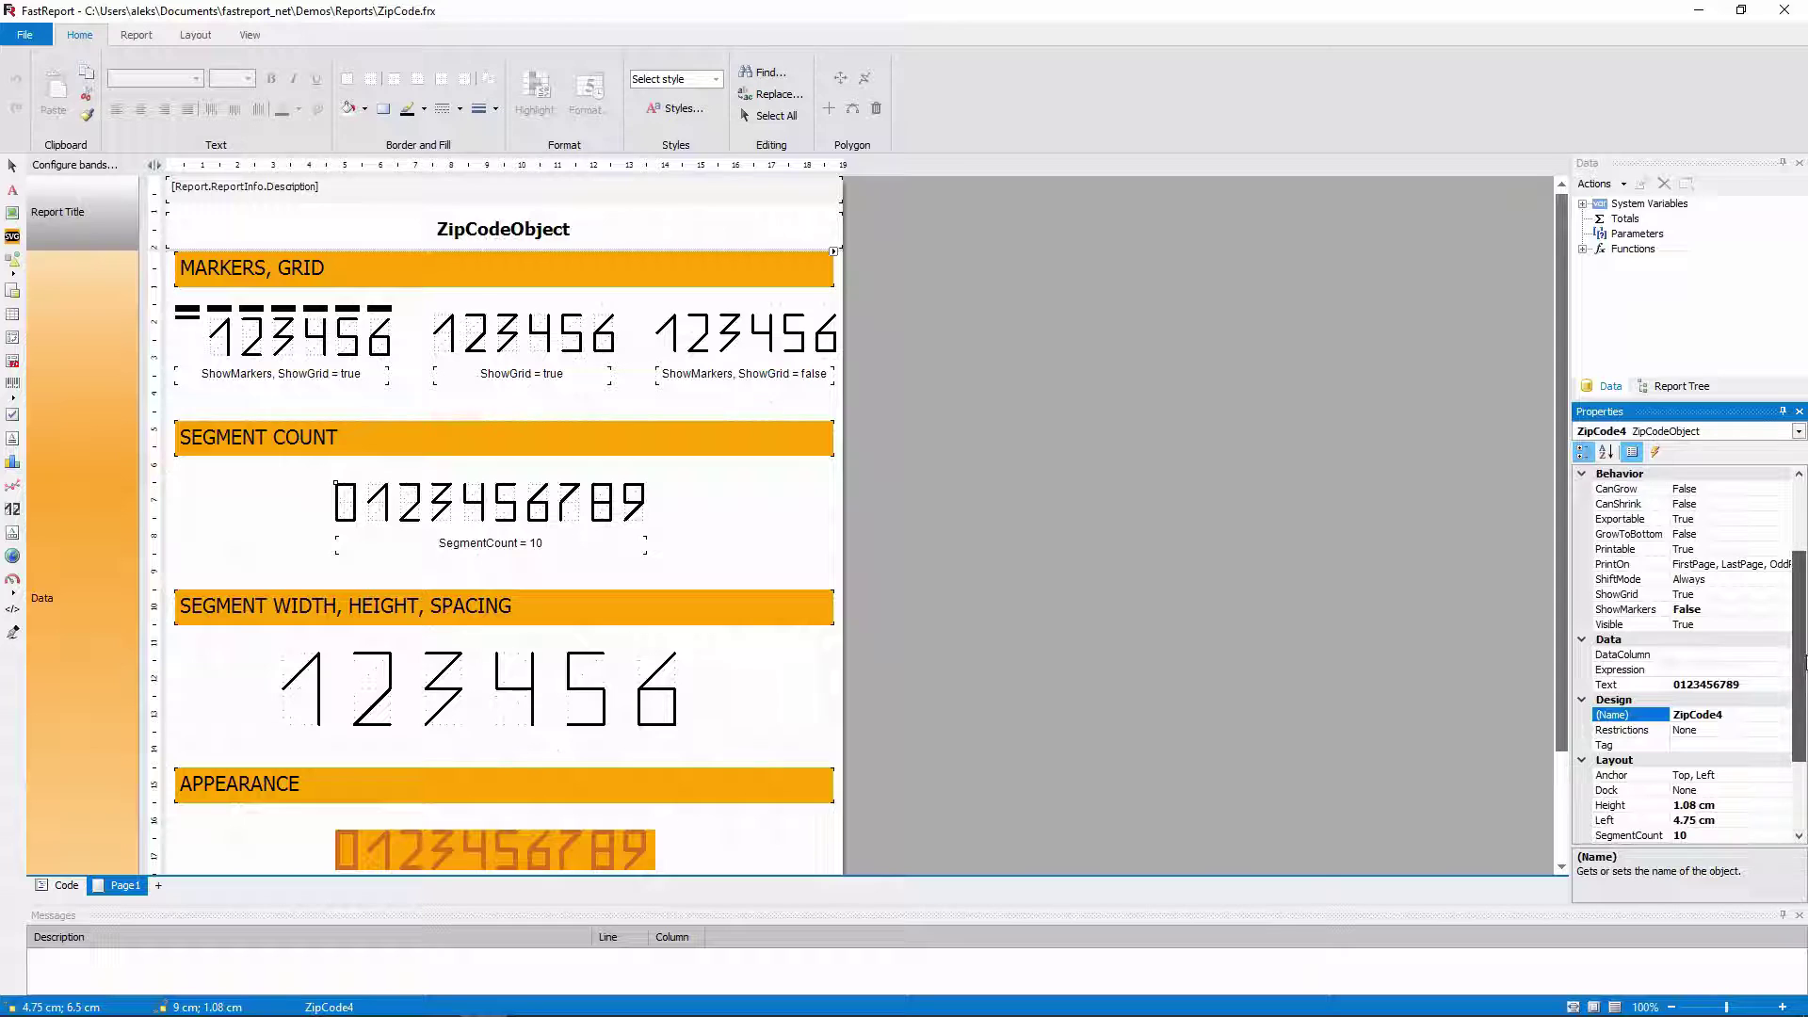
pyautogui.click(1626, 610)
pyautogui.doubleClick(1626, 612)
pyautogui.doubleClick(1621, 595)
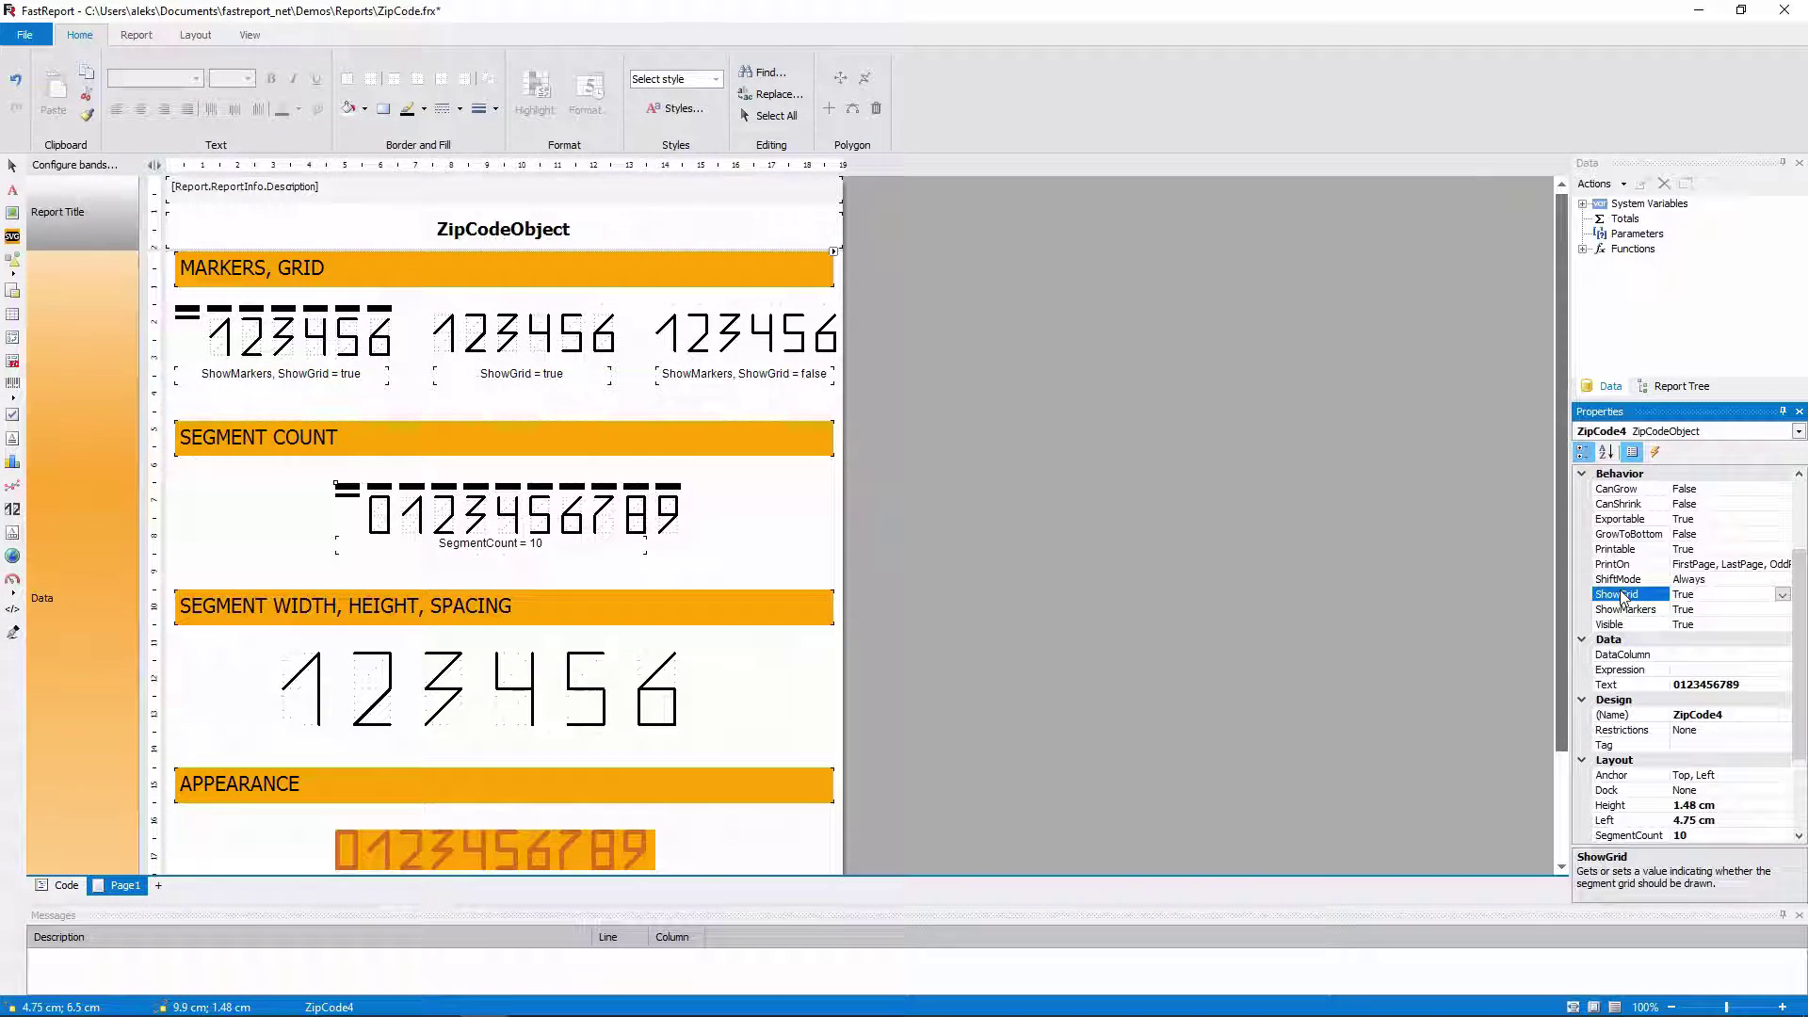
pyautogui.doubleClick(1621, 611)
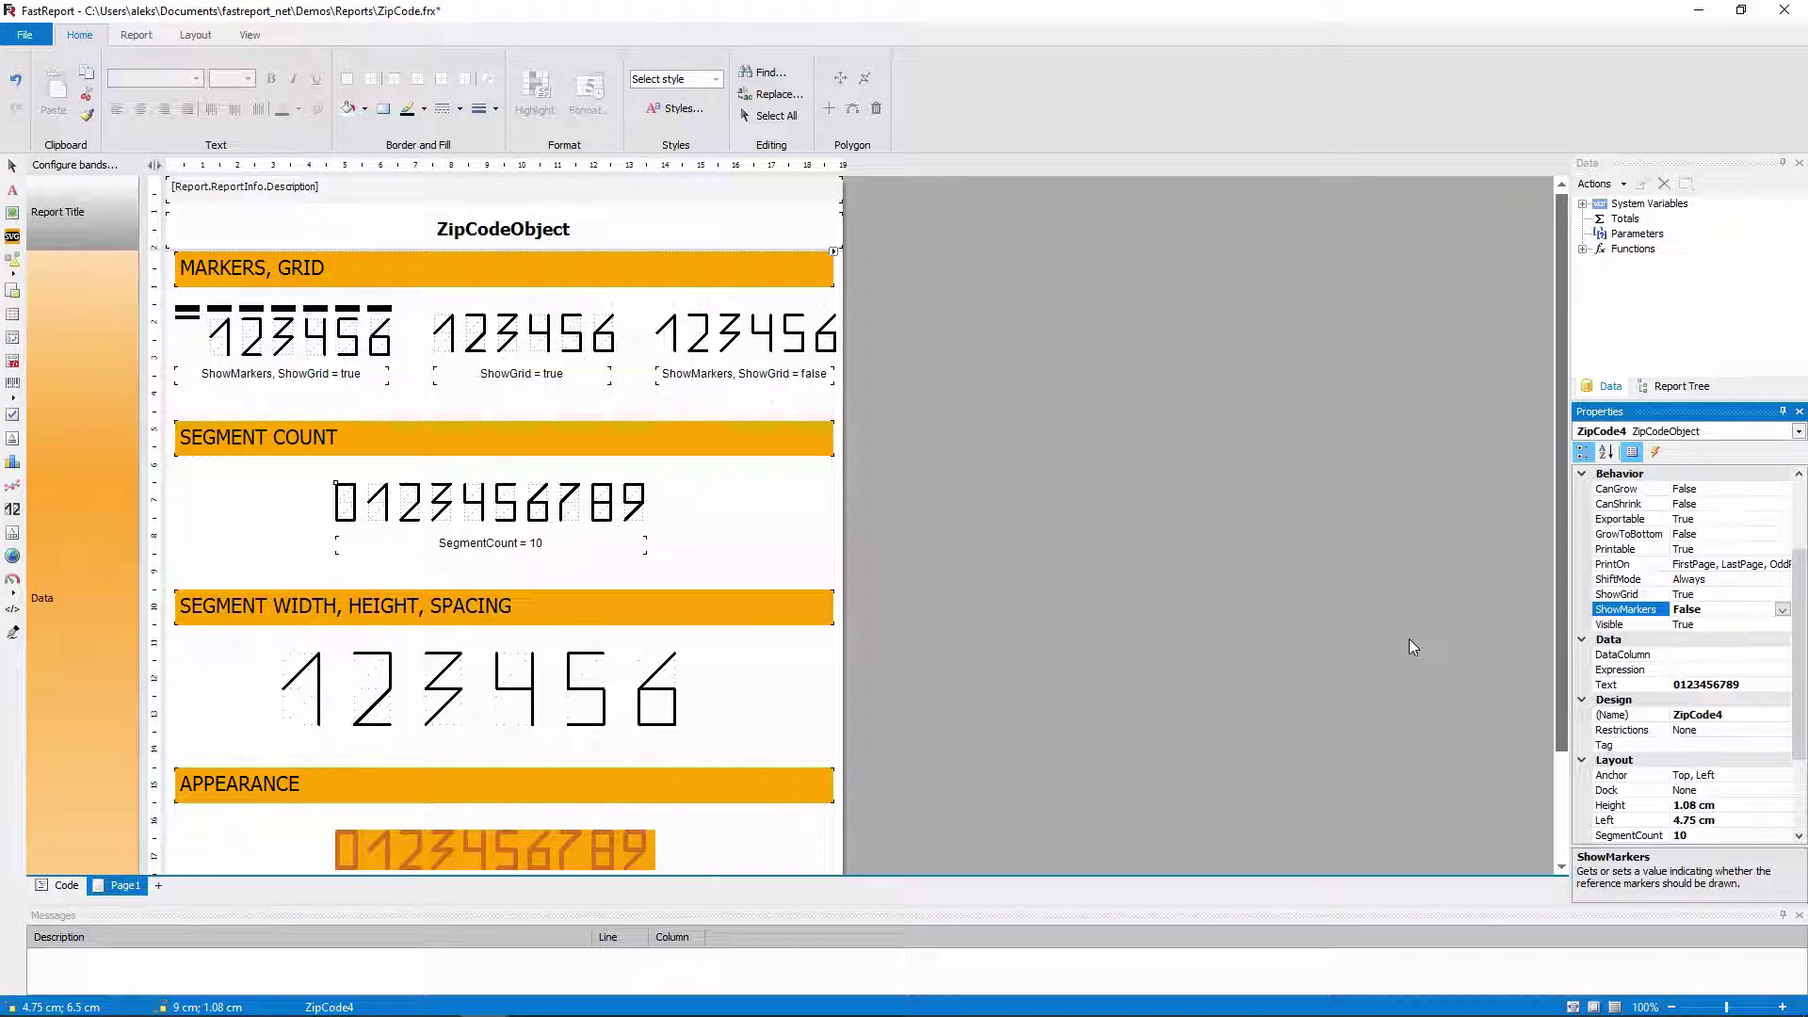
# Step: Set the SegmentCount of the 123456 zip code under SEGMENT WIDTH, HEIGHT, SPACING to 8 and move it to 1.5 cm from the left
pyautogui.click(592, 698)
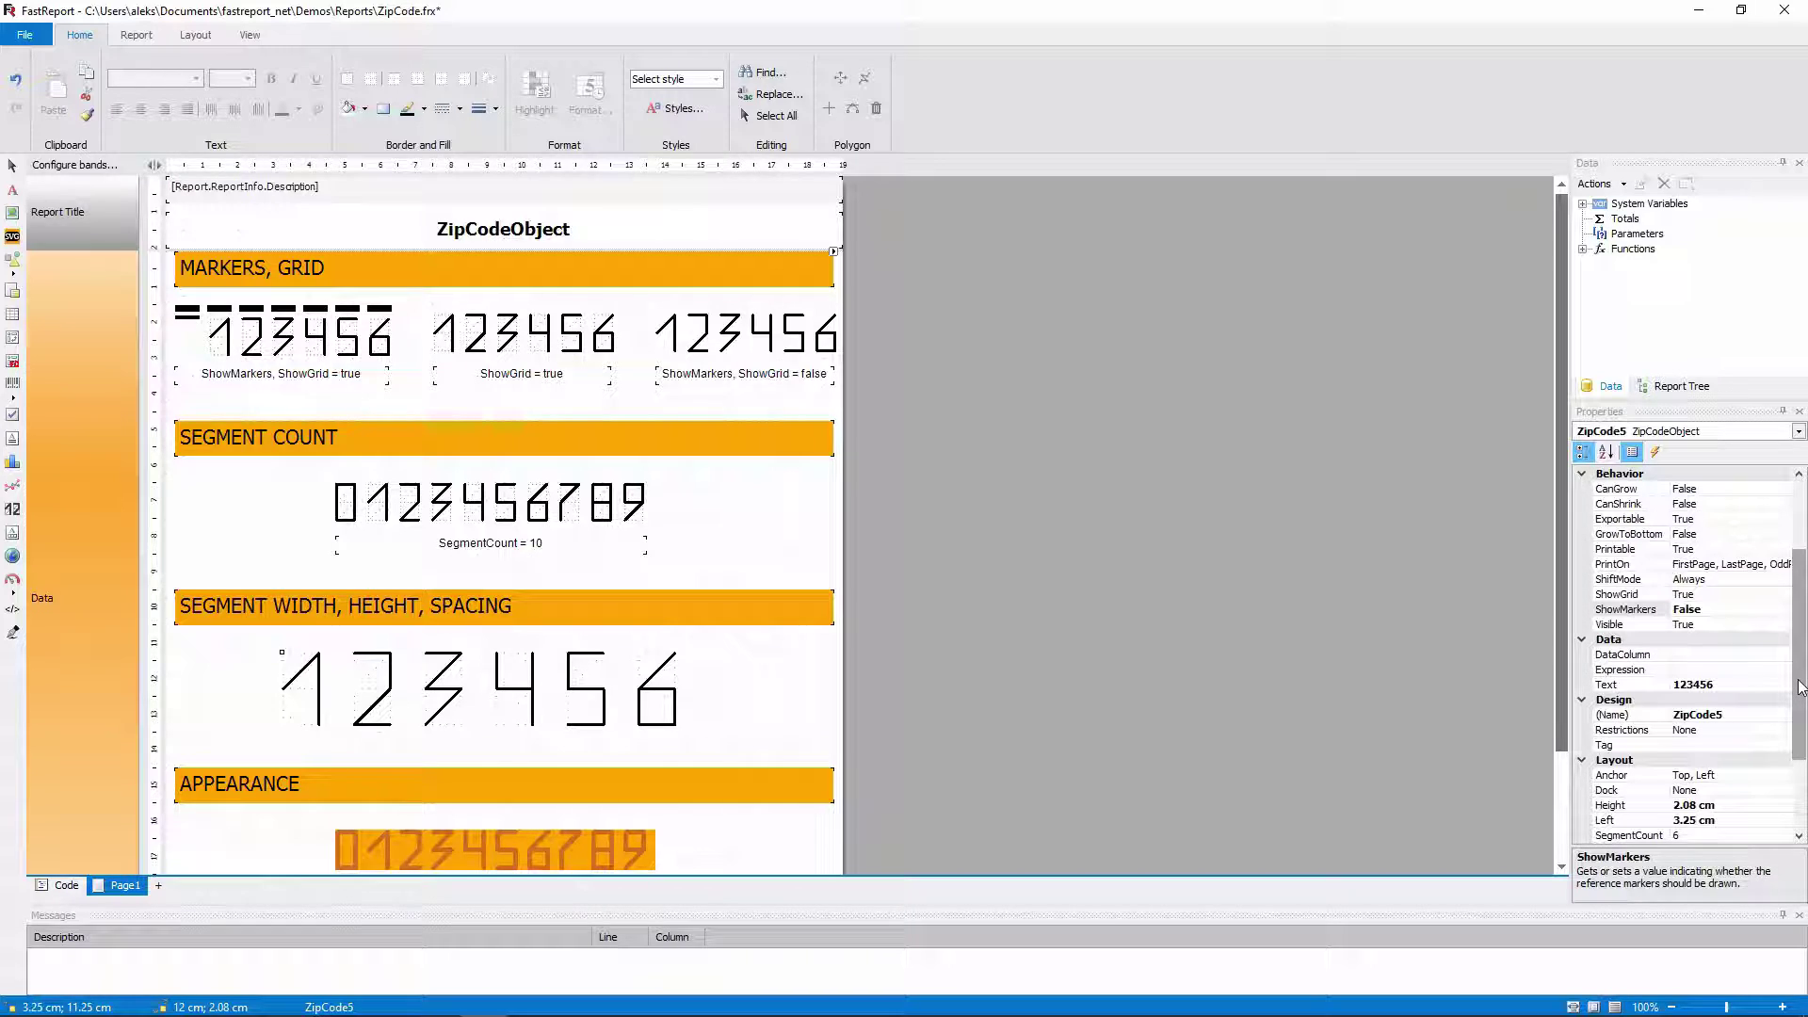
pyautogui.moveTo(1800, 687); pyautogui.dragTo(1800, 738)
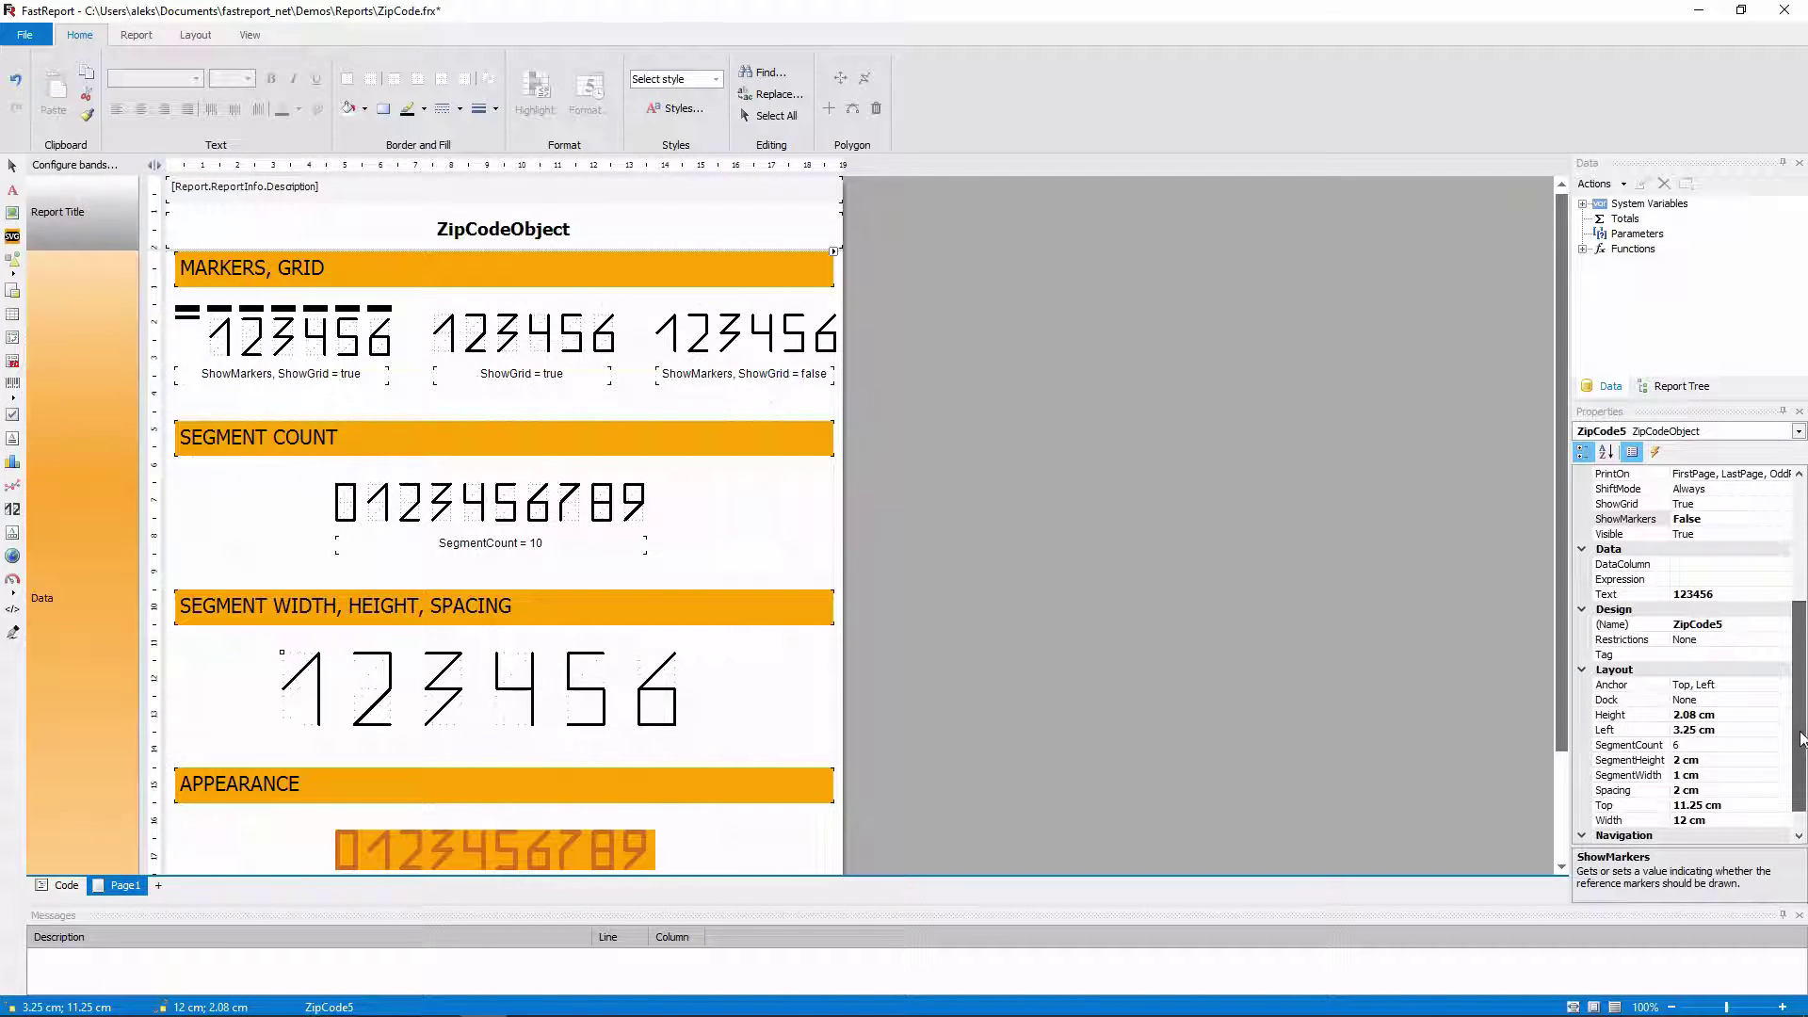
pyautogui.click(1695, 745)
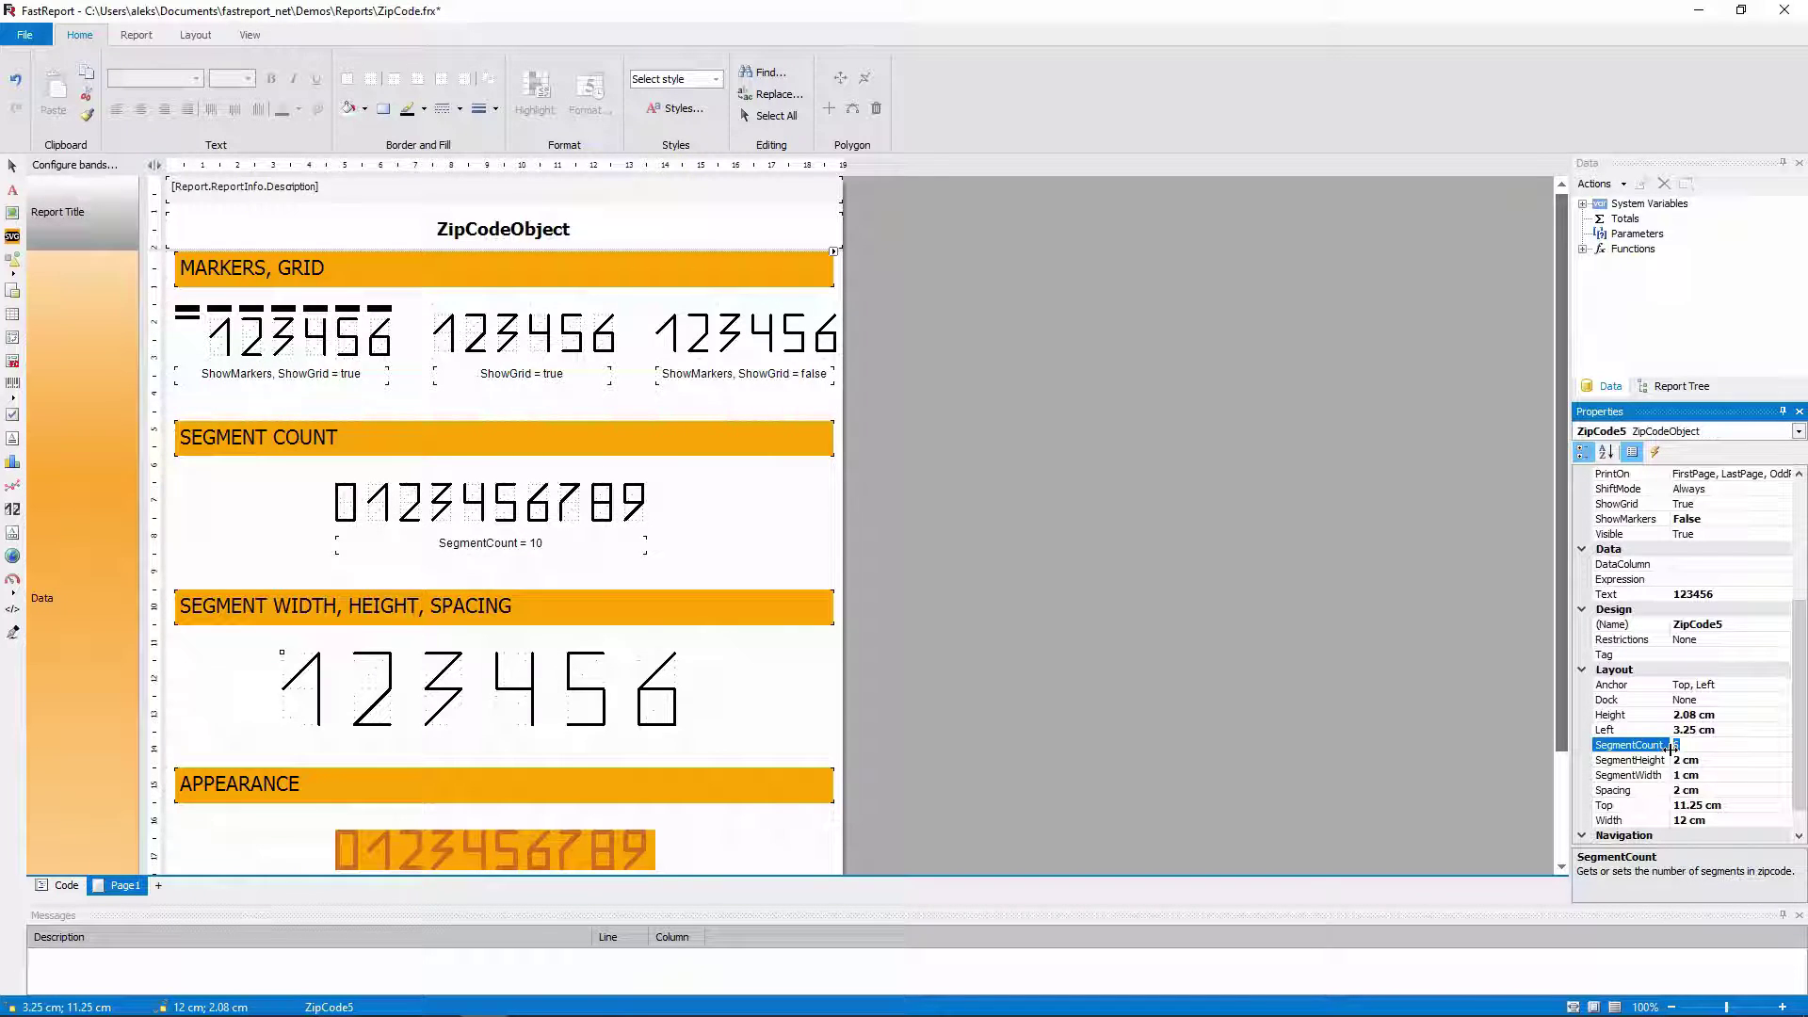
pyautogui.press('Return')
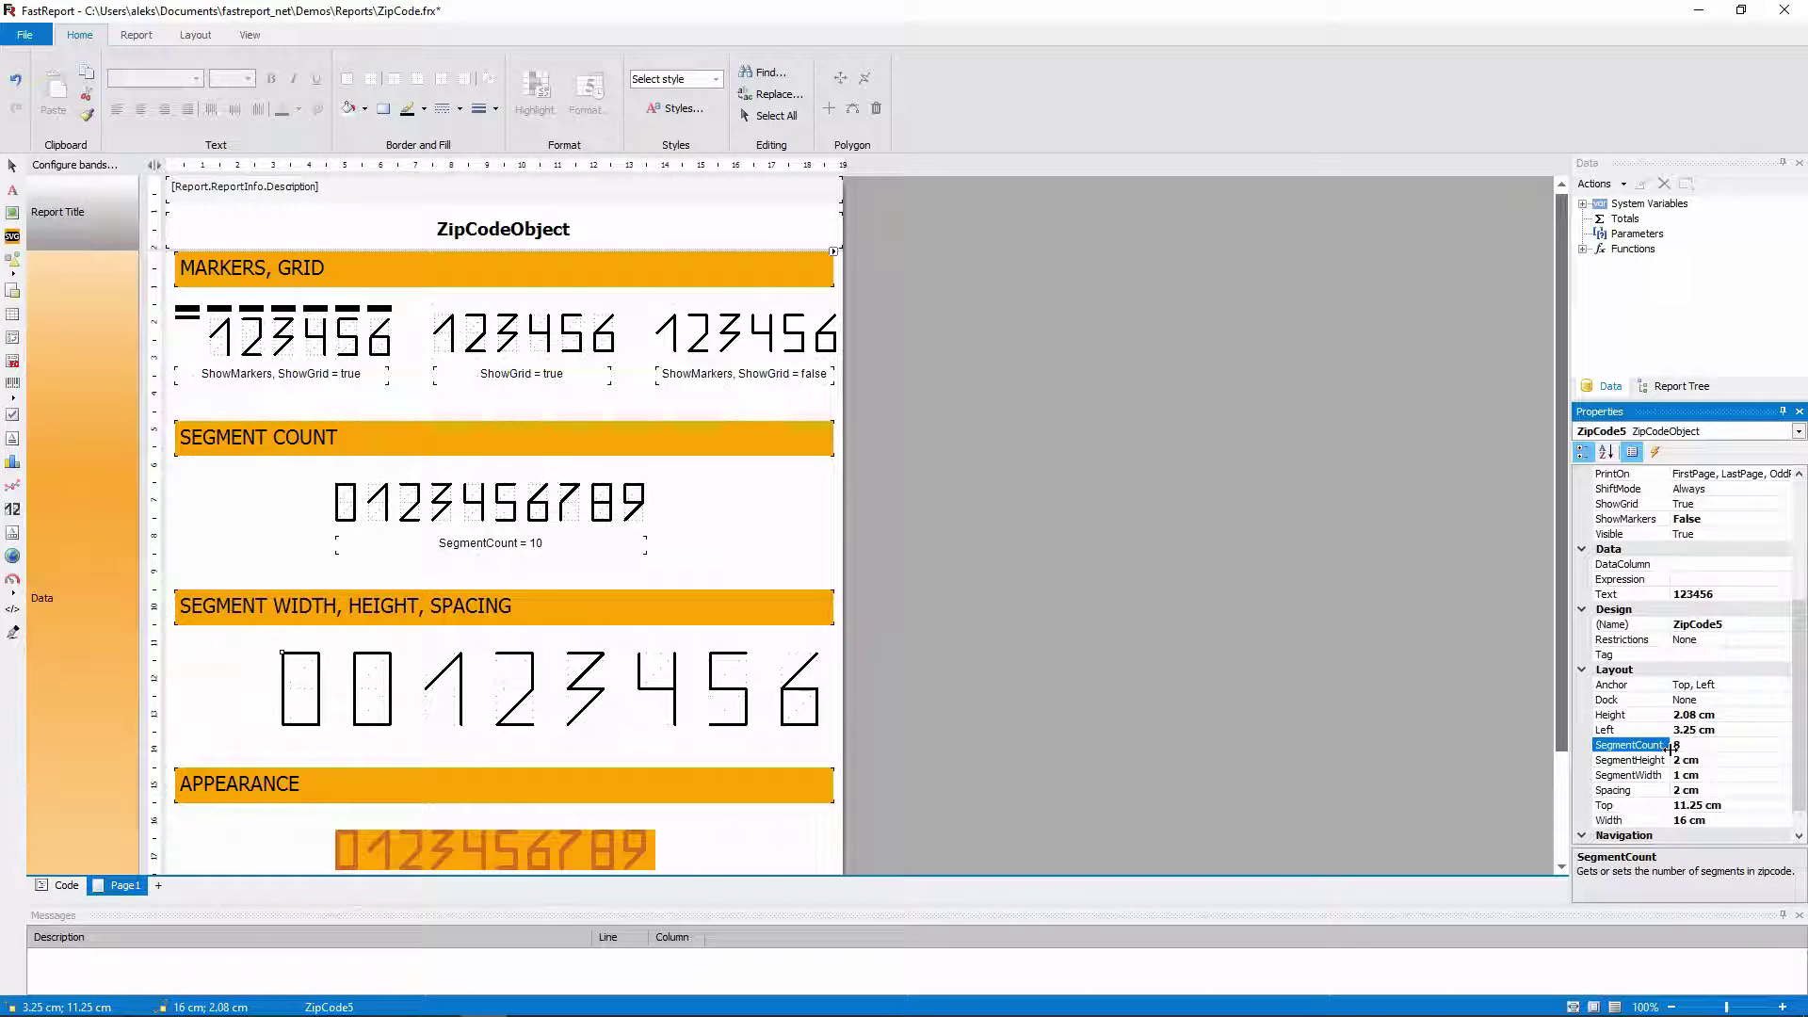
pyautogui.moveTo(583, 717); pyautogui.dragTo(521, 718)
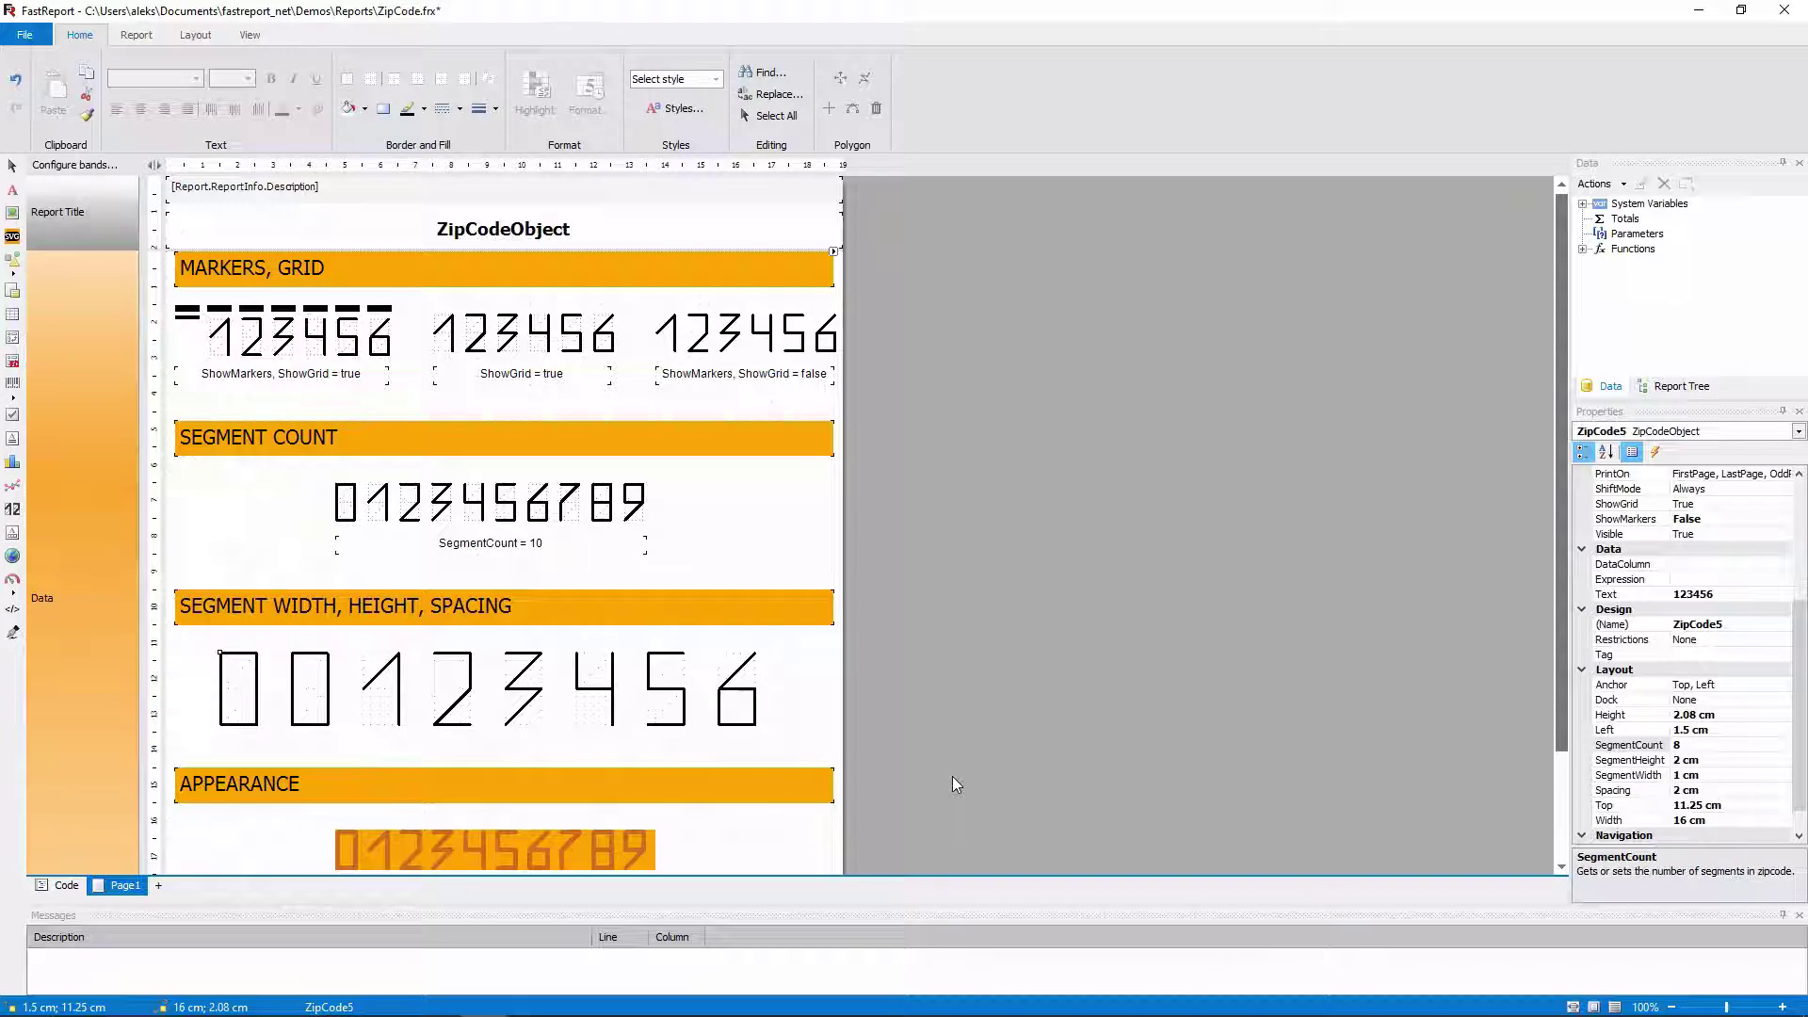
# Step: Set the line color of the eight-segment zip code to red
pyautogui.click(425, 110)
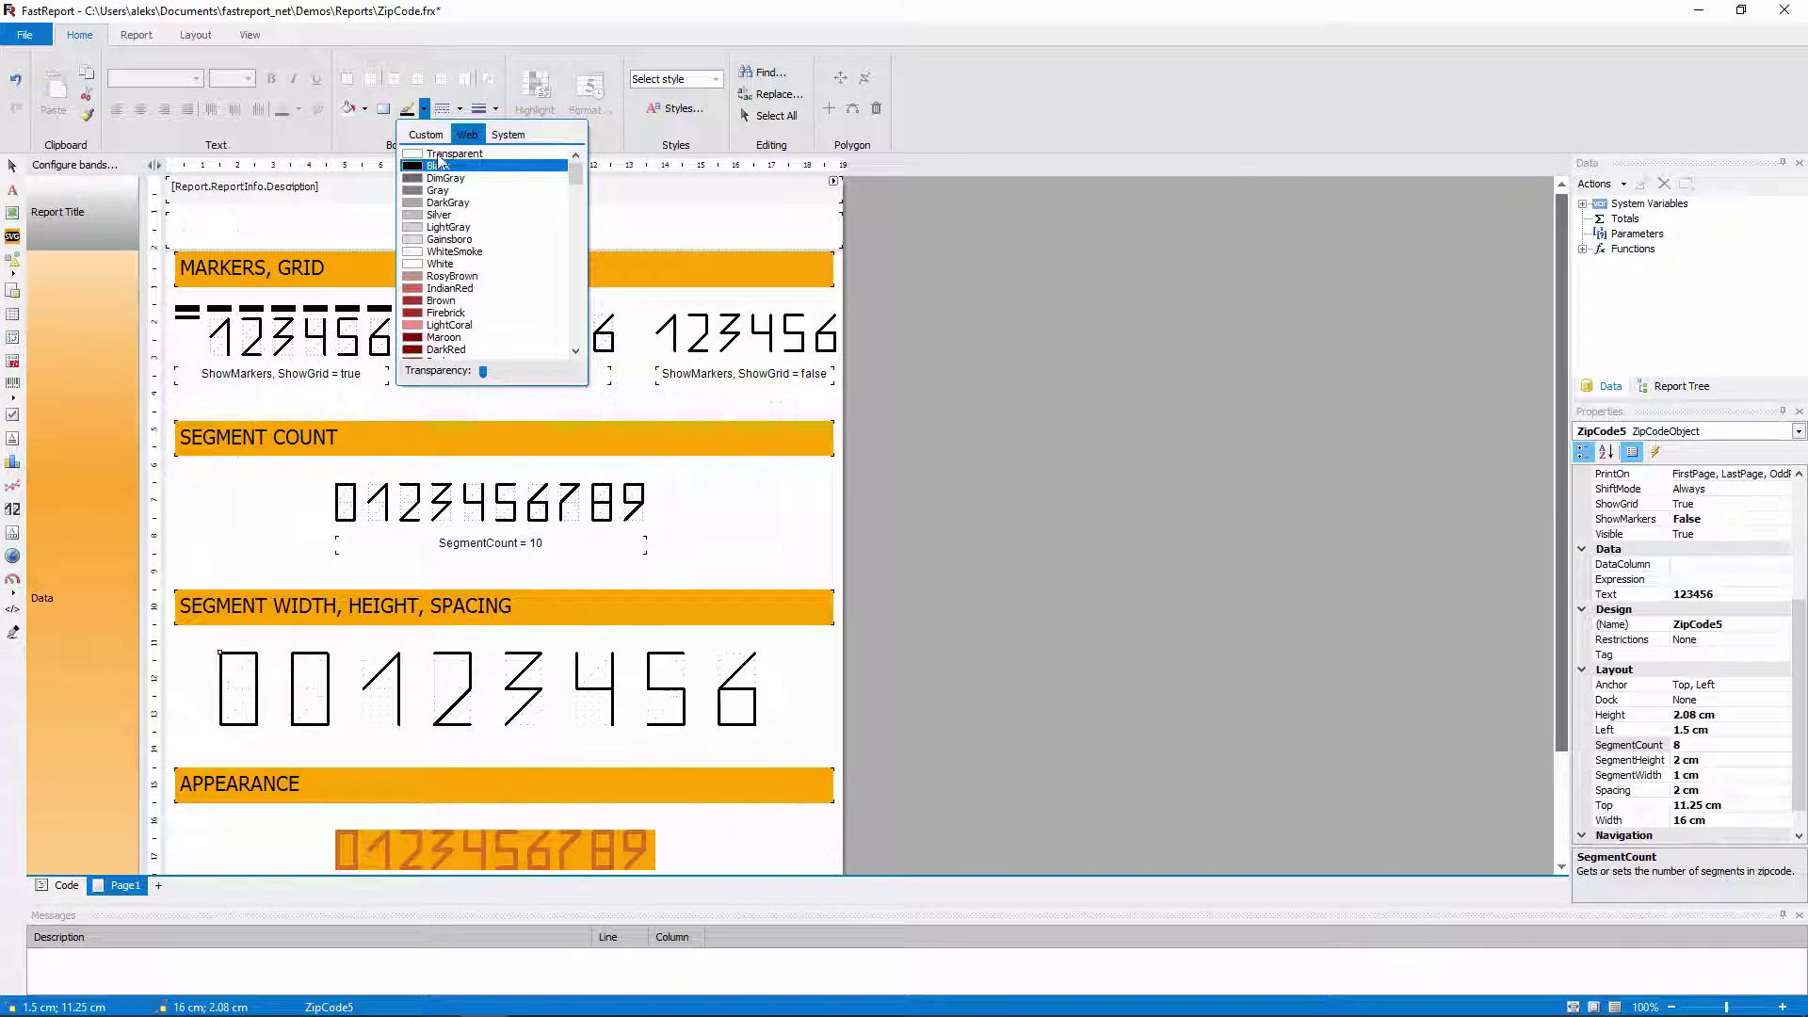
pyautogui.scroll(-2, 584, 183)
pyautogui.click(454, 319)
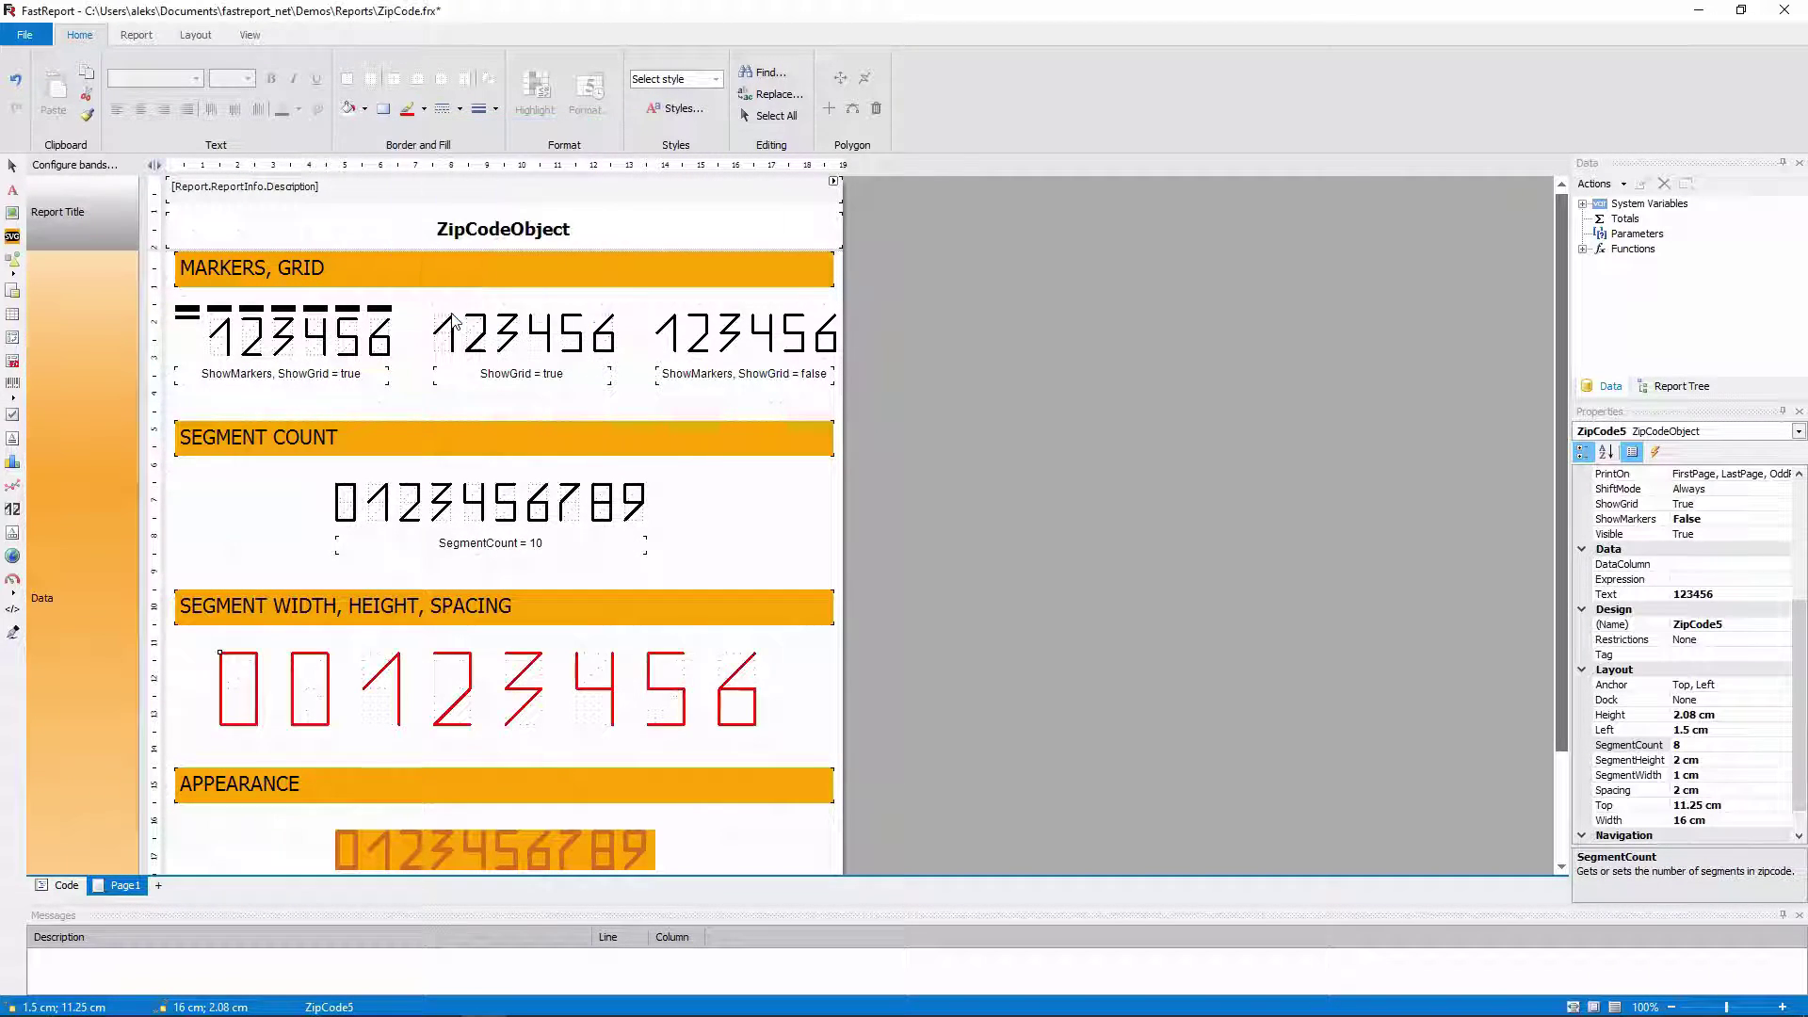
# Step: Choose a new fill for the eight-segment zip code in its fill settings
pyautogui.click(382, 108)
pyautogui.click(976, 420)
pyautogui.scroll(3, 961, 528)
pyautogui.click(960, 513)
pyautogui.click(1009, 647)
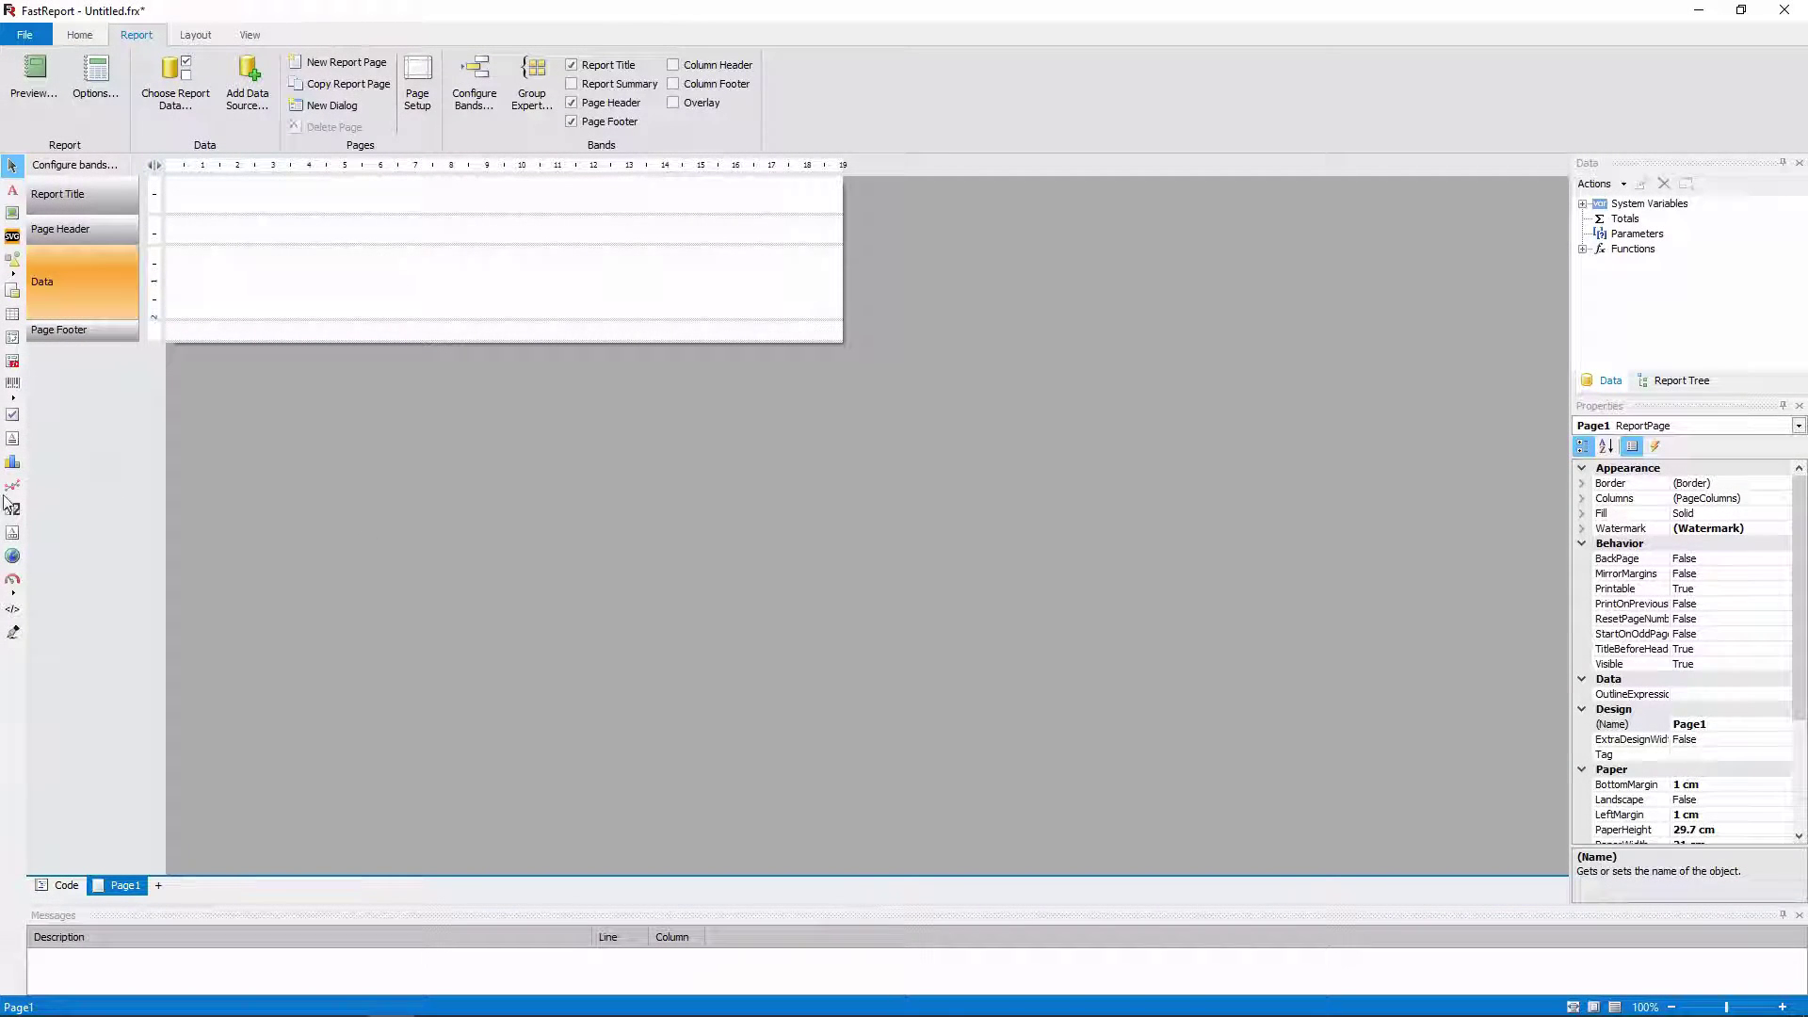
# Step: Place an HTML object at 0.25 cm; 0.25 cm in the Data band and widen it to 18.5 cm
pyautogui.click(12, 610)
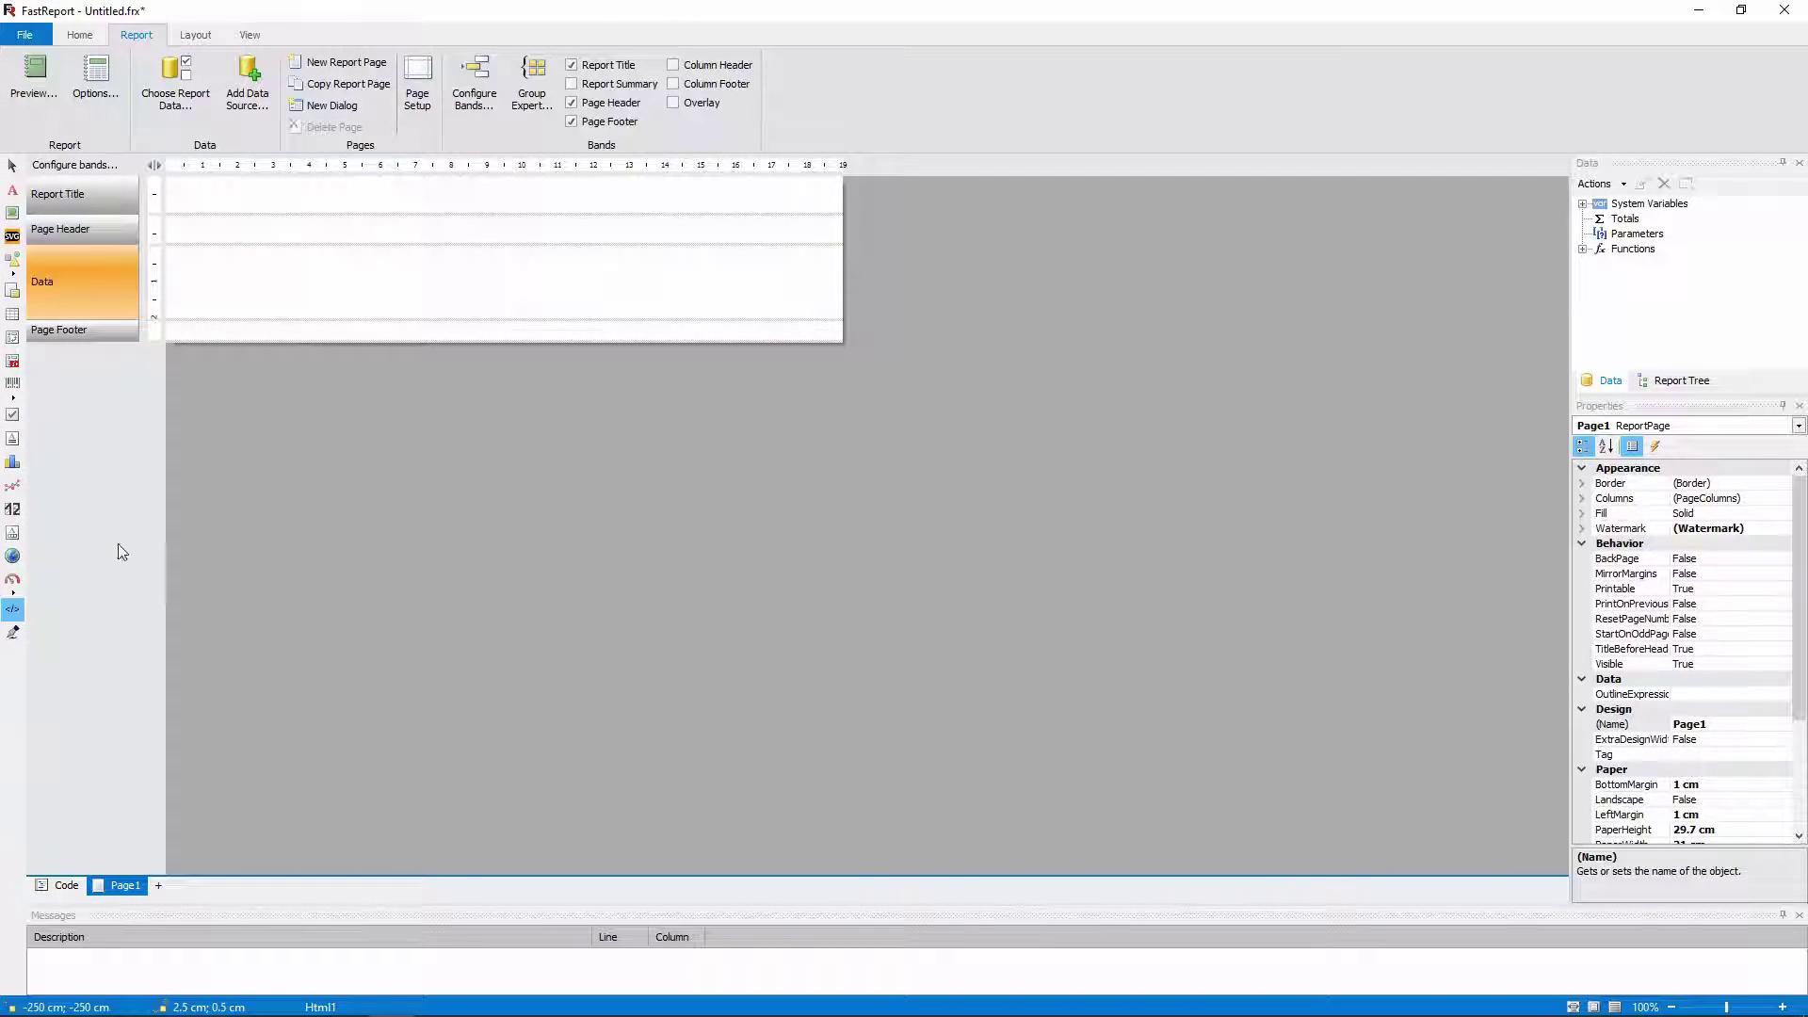
pyautogui.click(182, 275)
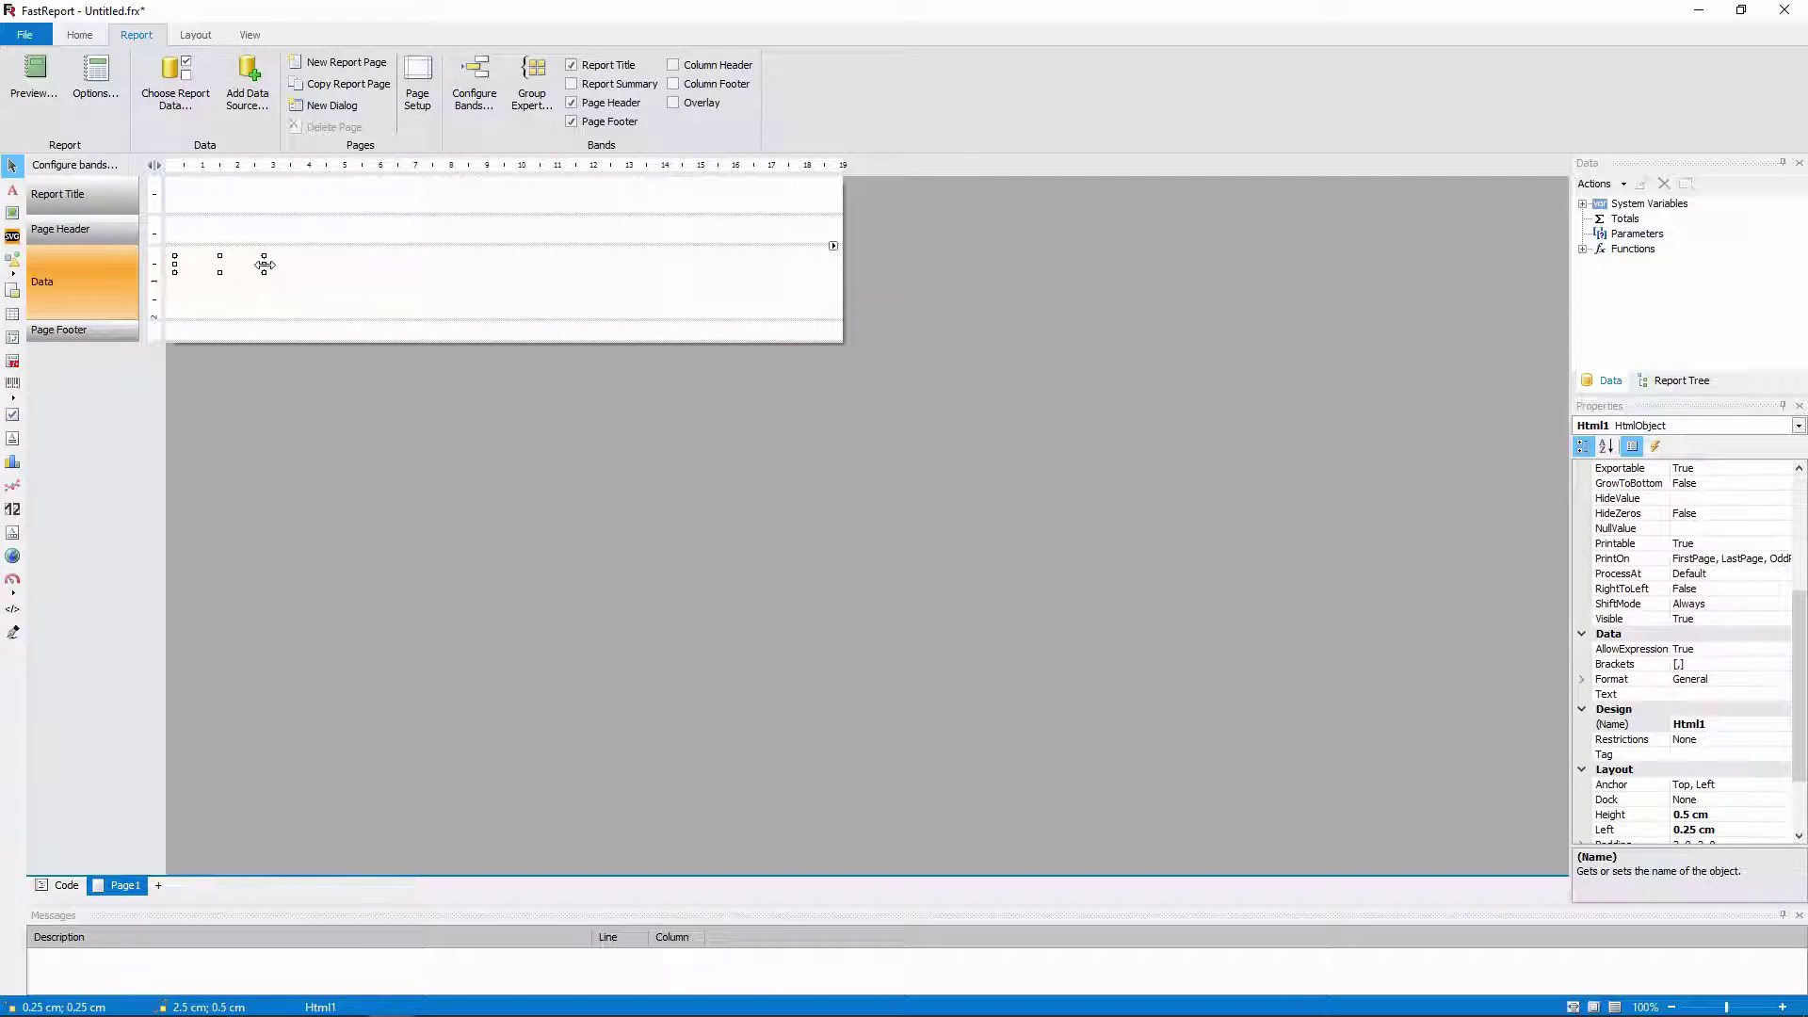
pyautogui.moveTo(265, 269); pyautogui.dragTo(834, 276)
# Step: Paste the prepared HTML page code, including the logo.png image tag, as the HTML object's text
pyautogui.doubleClick(793, 263)
pyautogui.rightClick(775, 367)
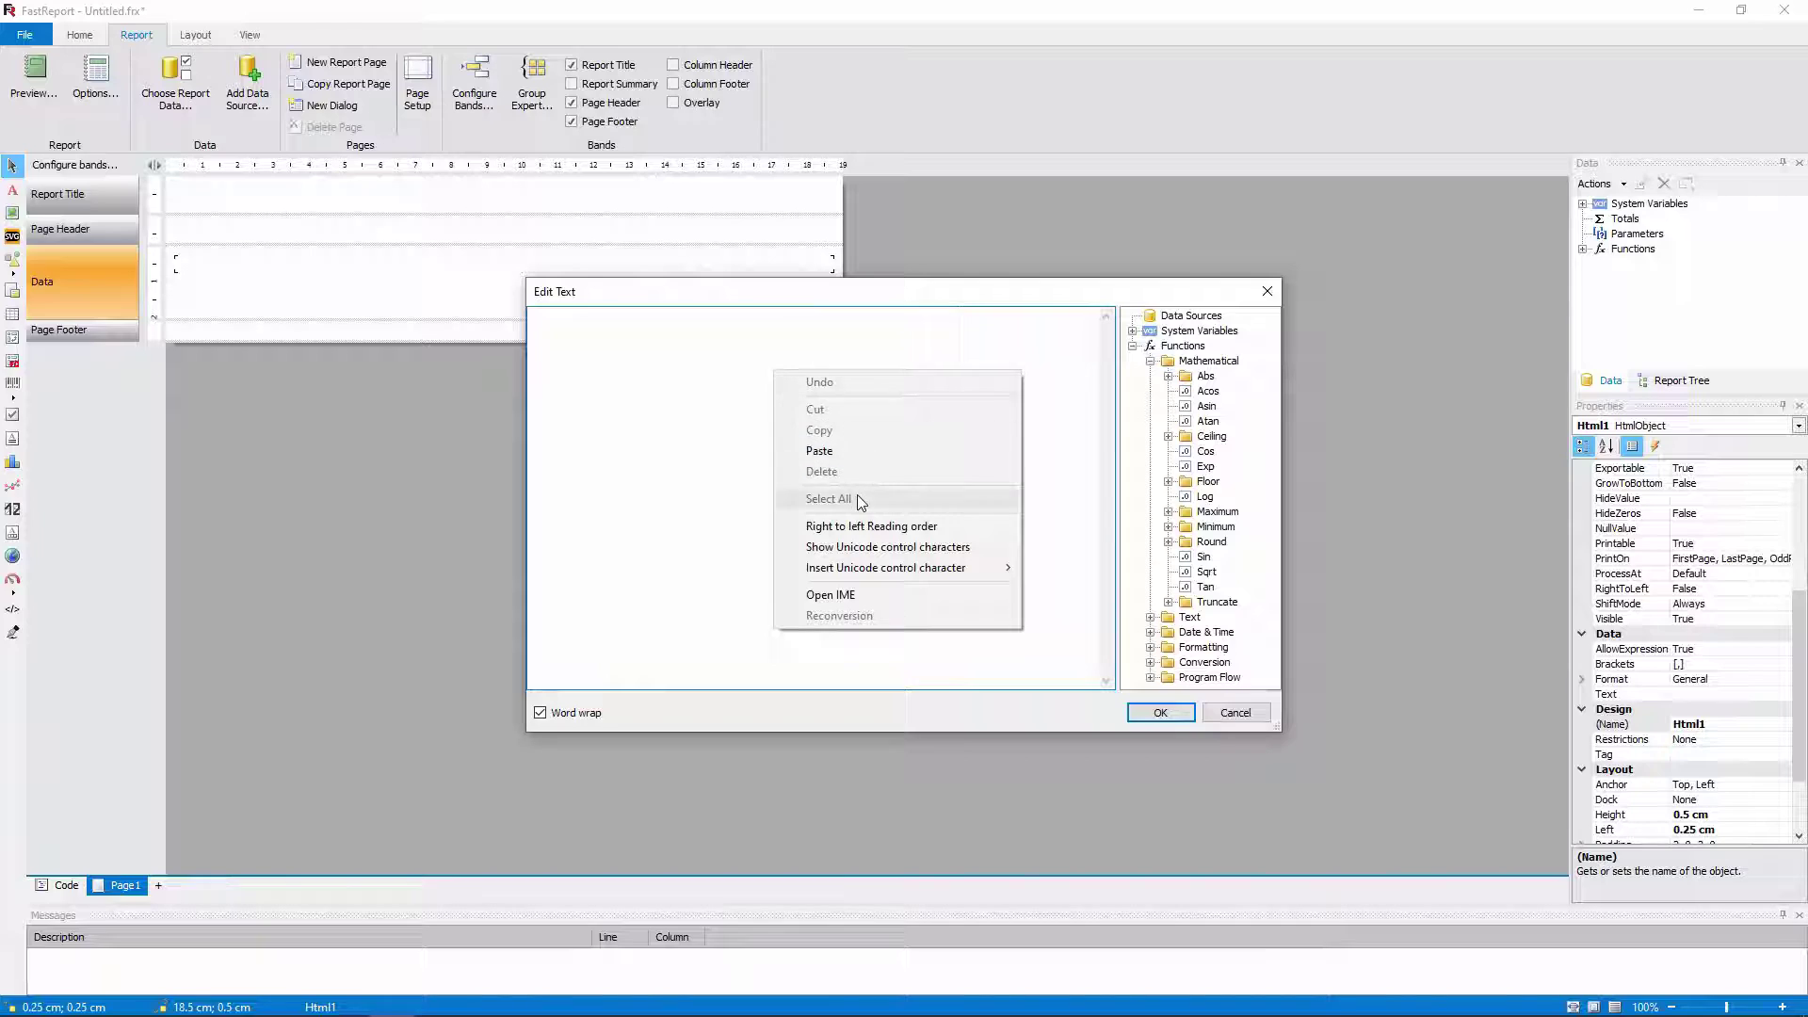
pyautogui.click(845, 457)
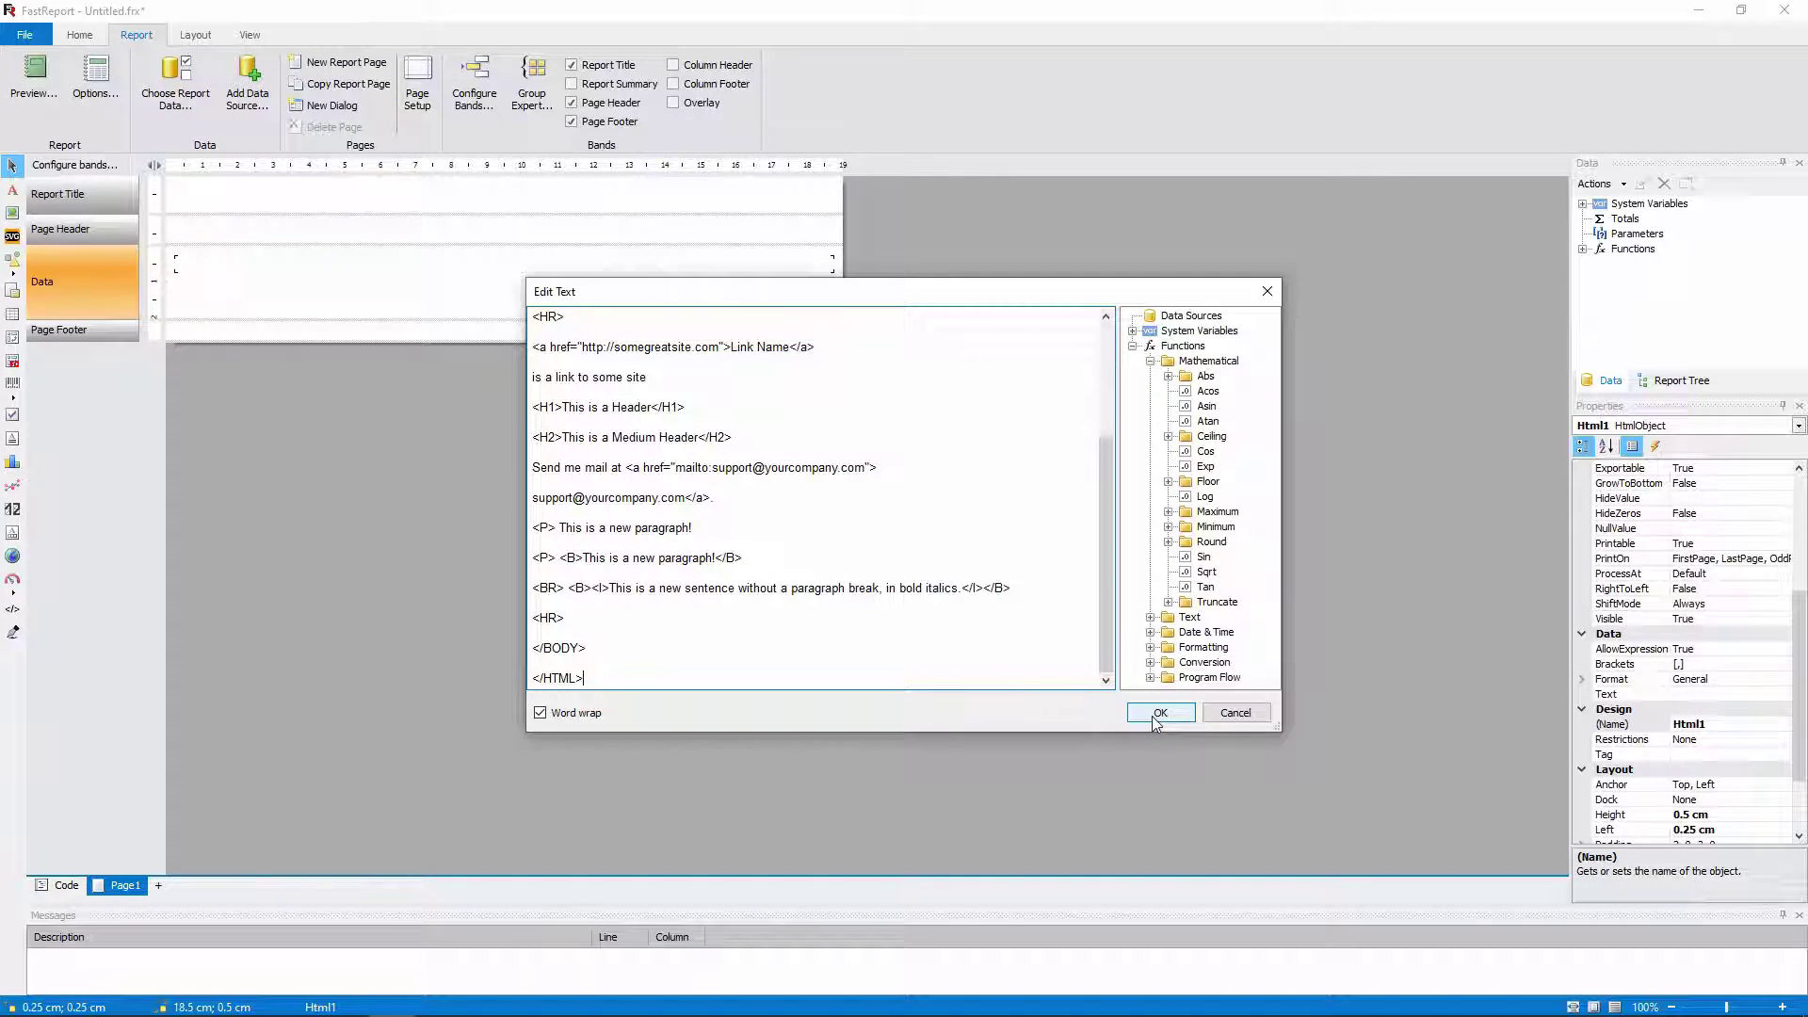
pyautogui.moveTo(1109, 665); pyautogui.dragTo(1104, 496)
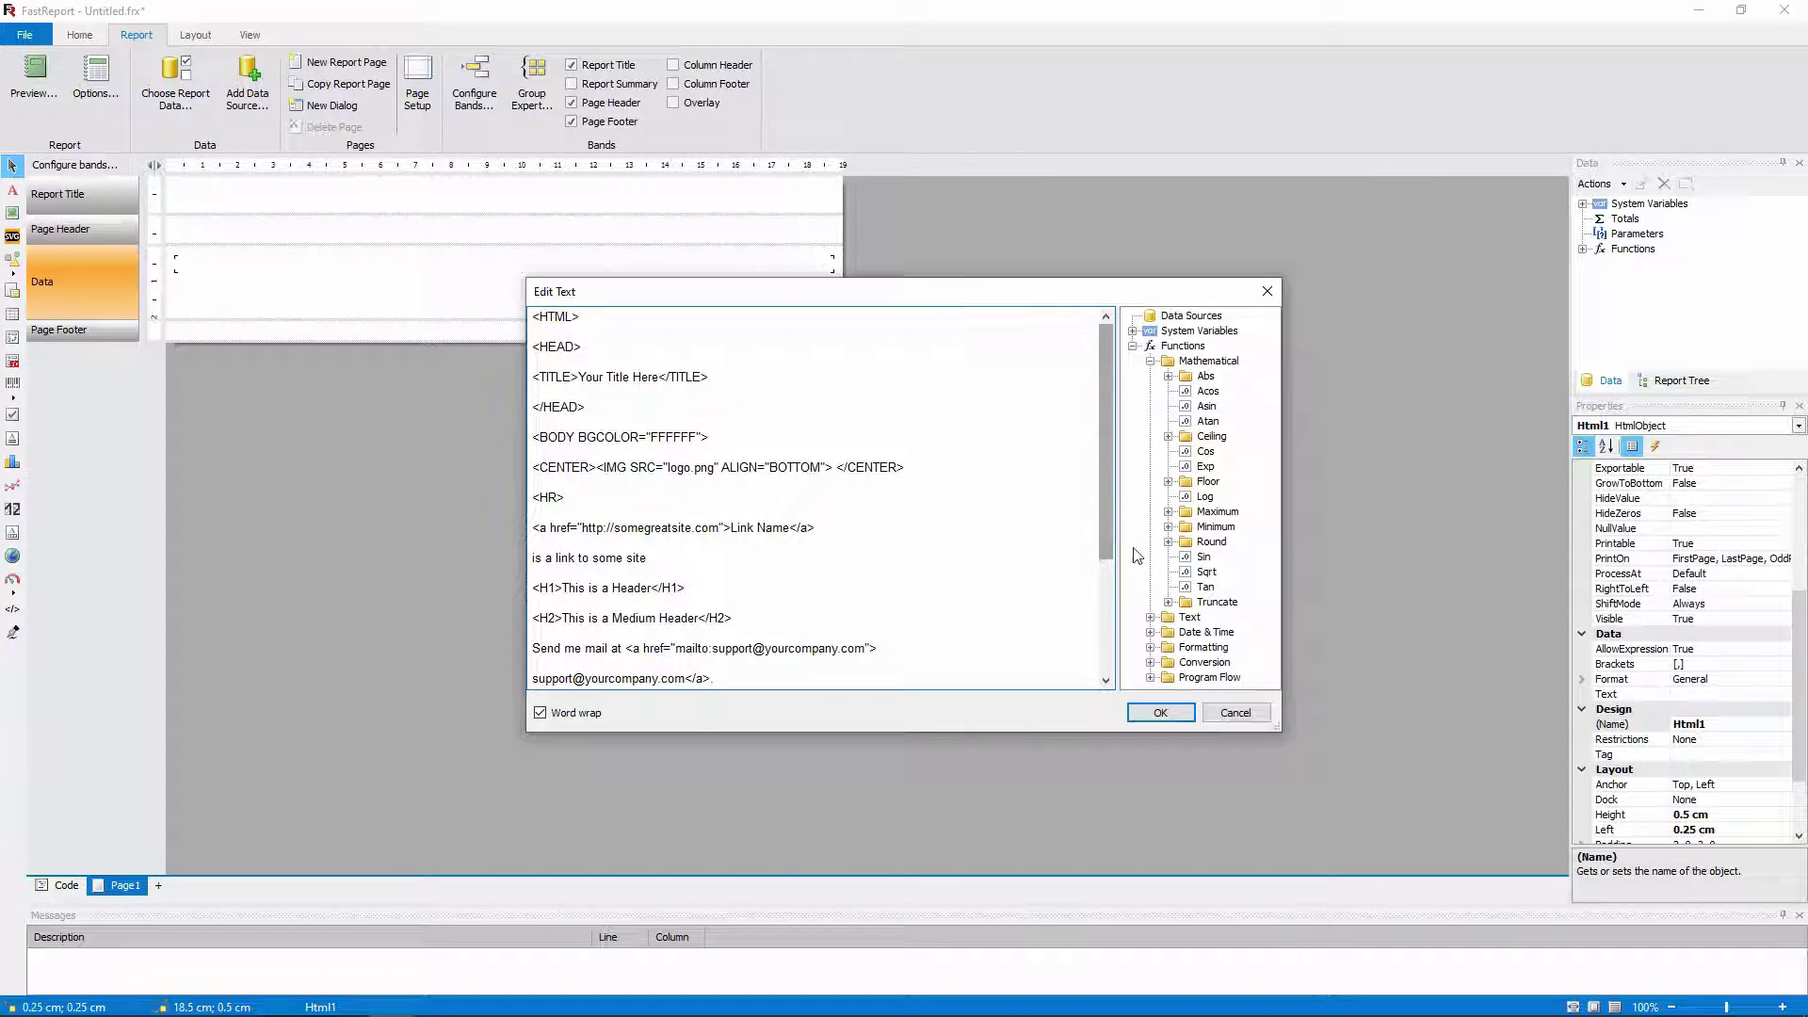
pyautogui.click(1154, 713)
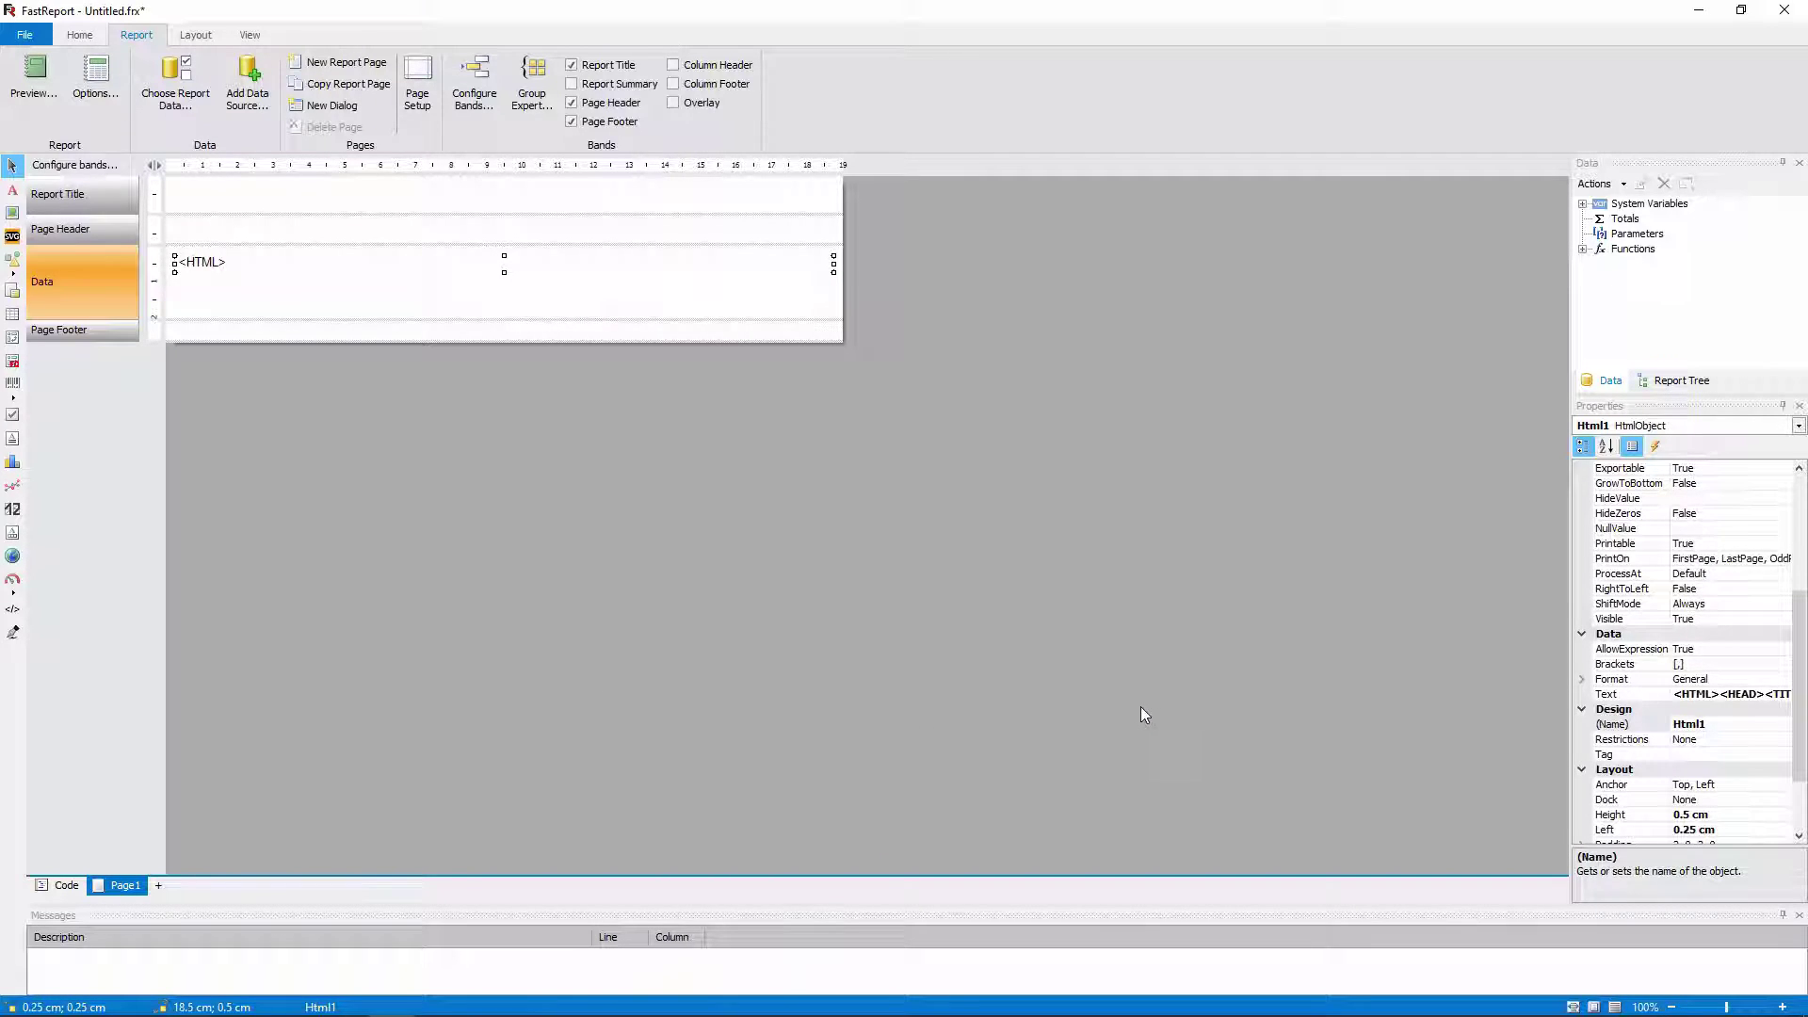
# Step: Preview the report and export all pages as an HTML file into C:\Reports\HTMLexport with the default options
pyautogui.click(21, 90)
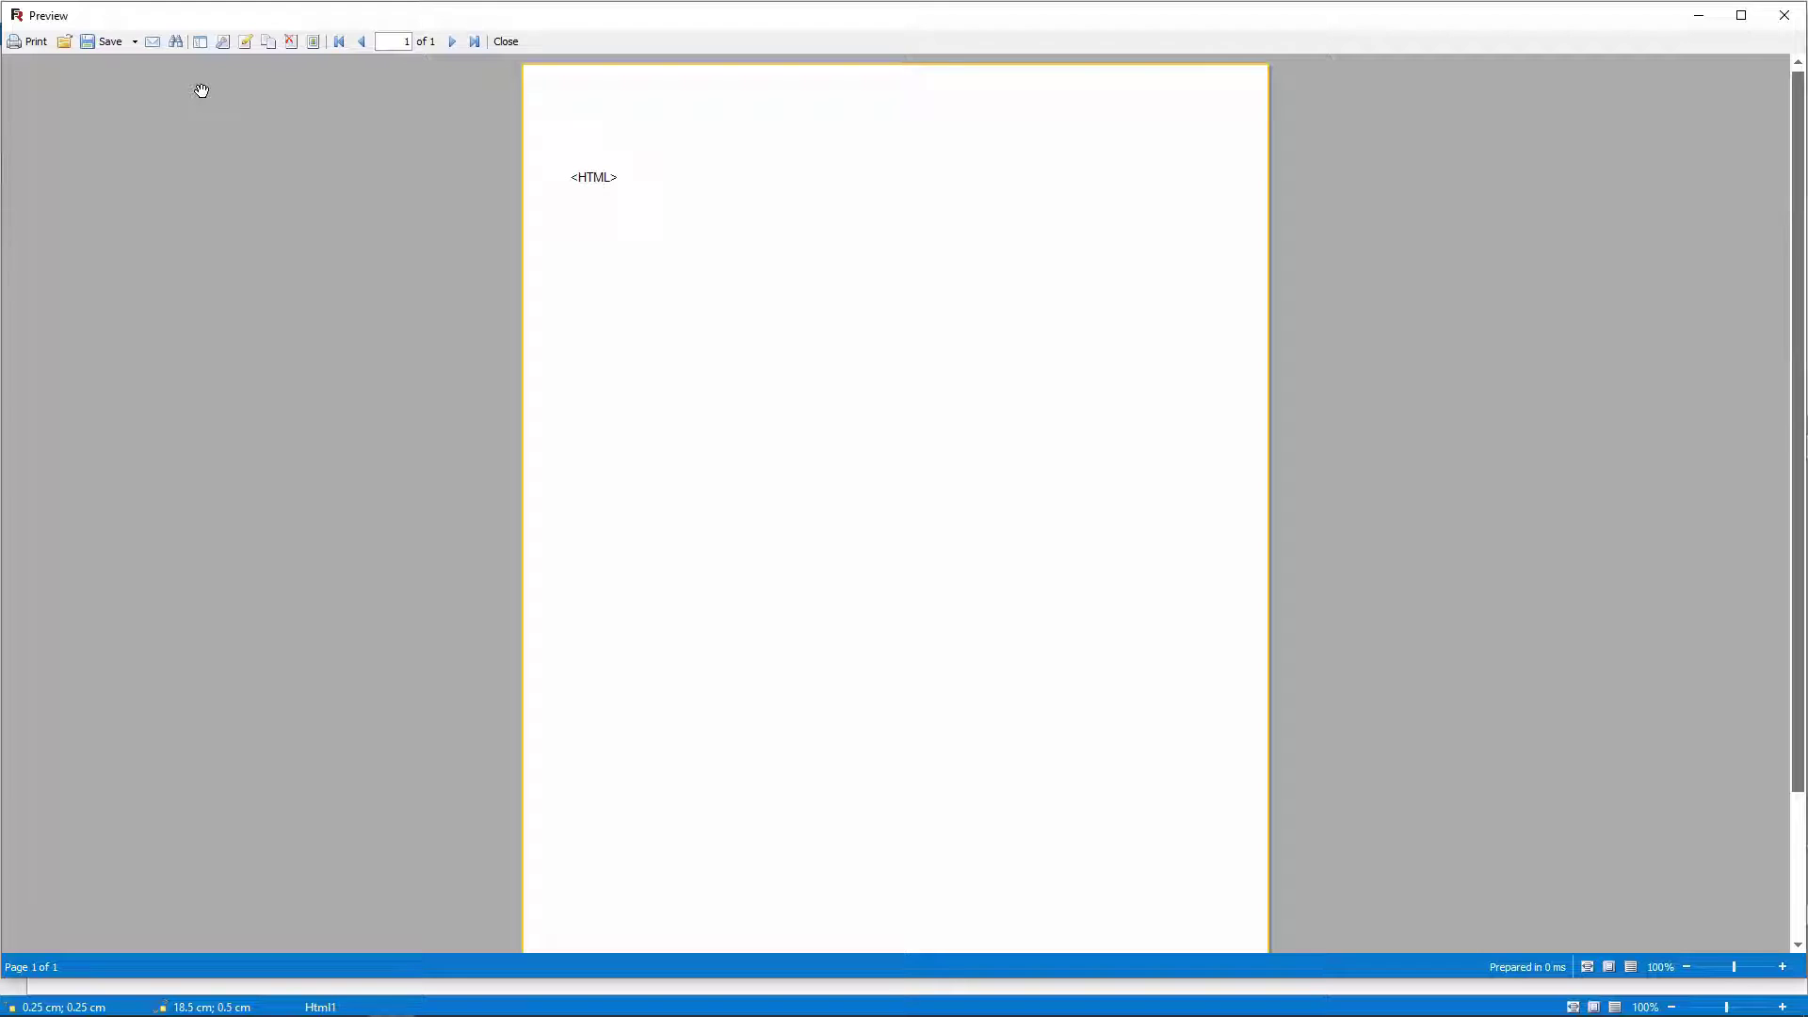
pyautogui.click(131, 43)
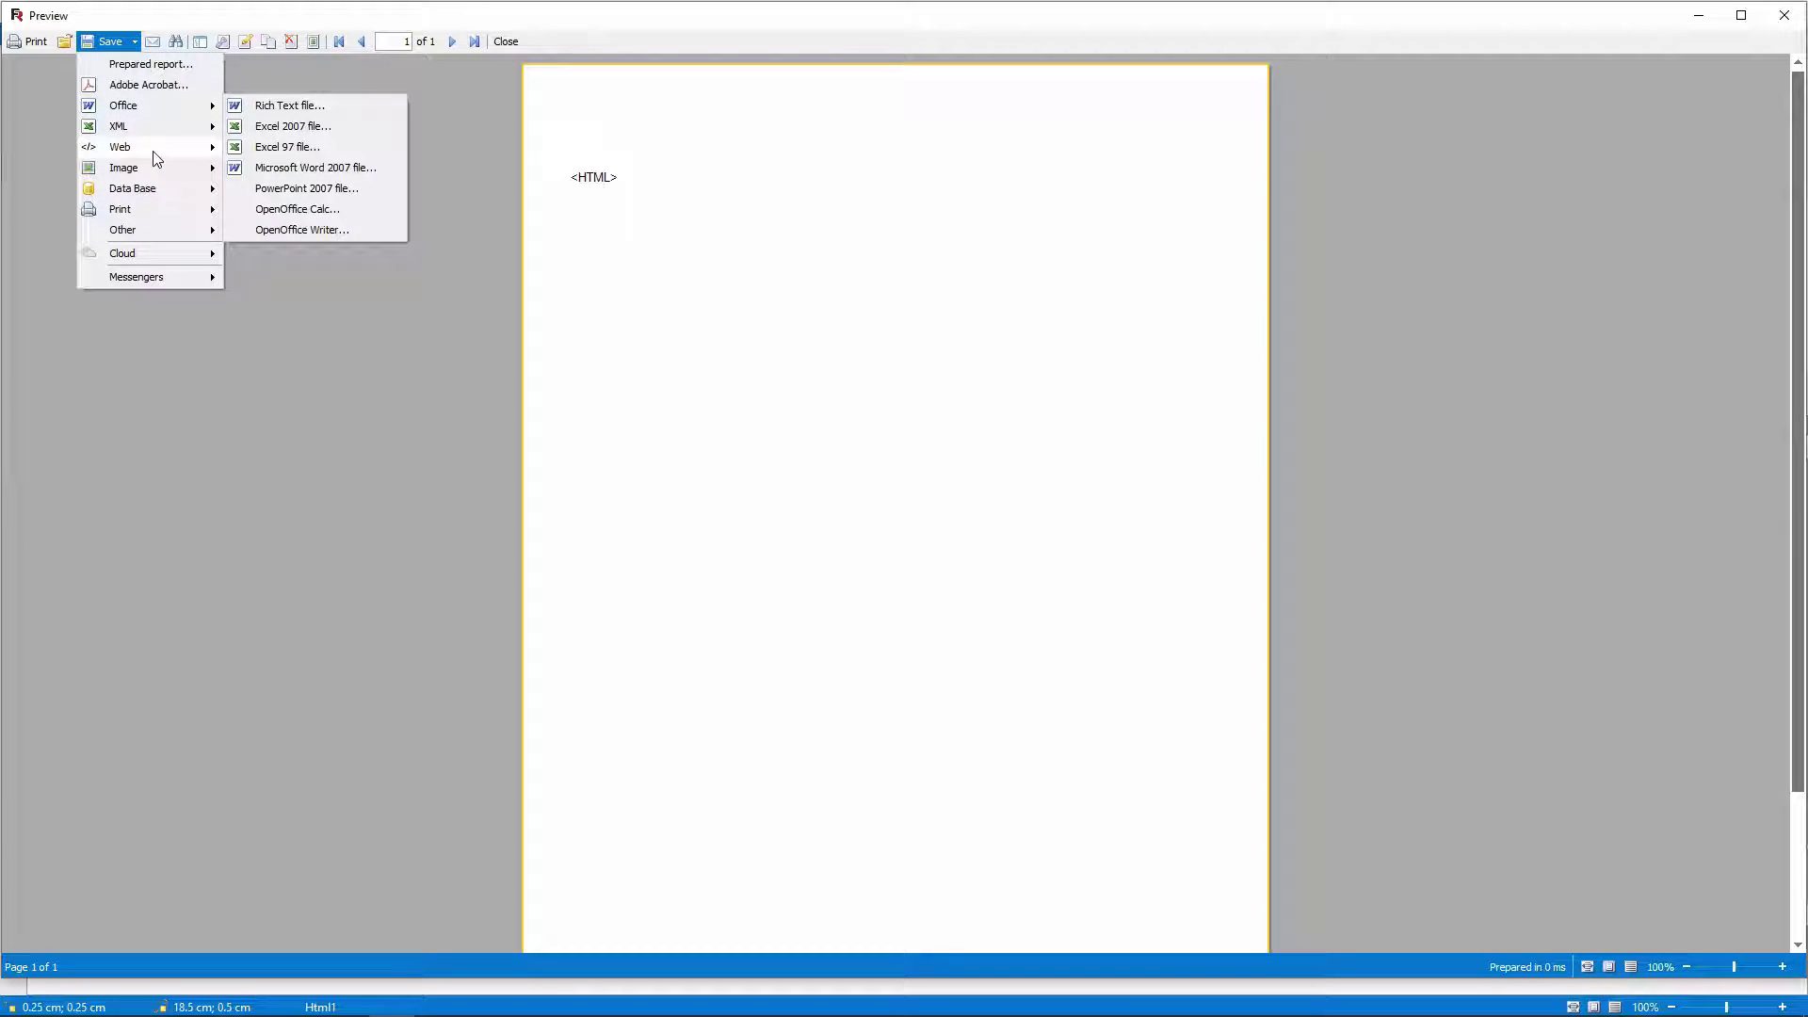
pyautogui.moveTo(174, 150)
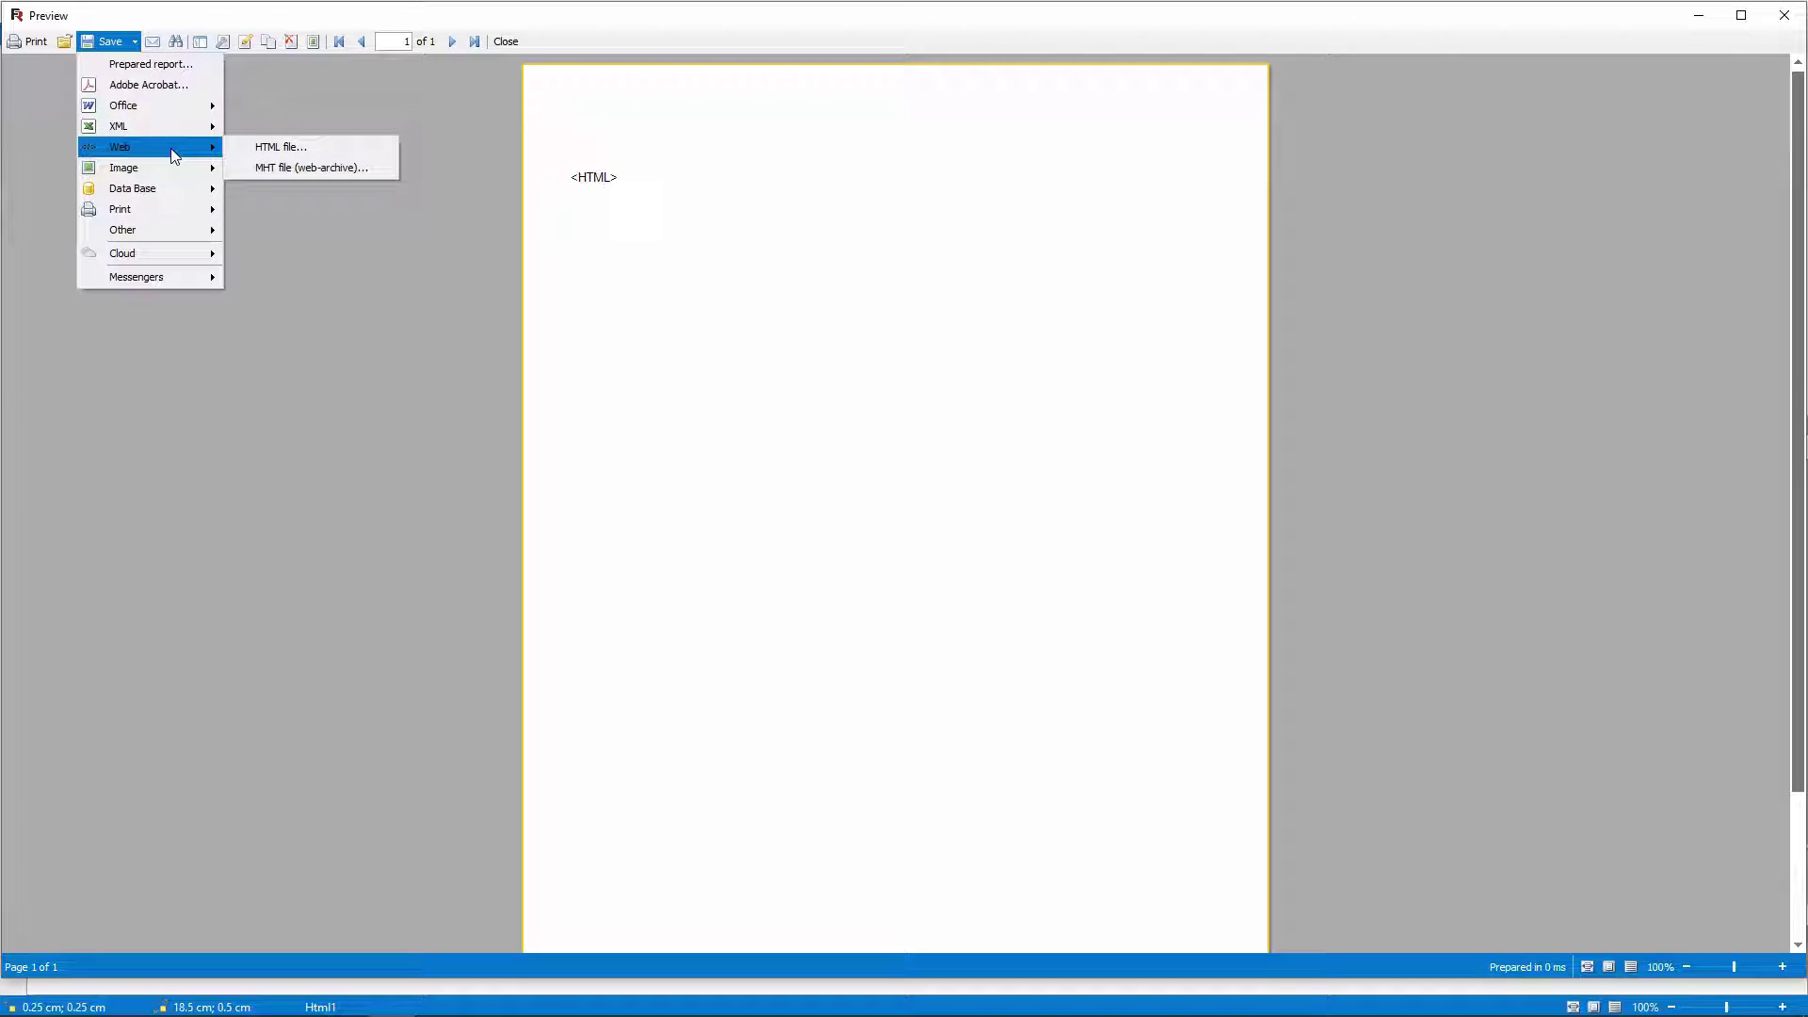
pyautogui.click(286, 149)
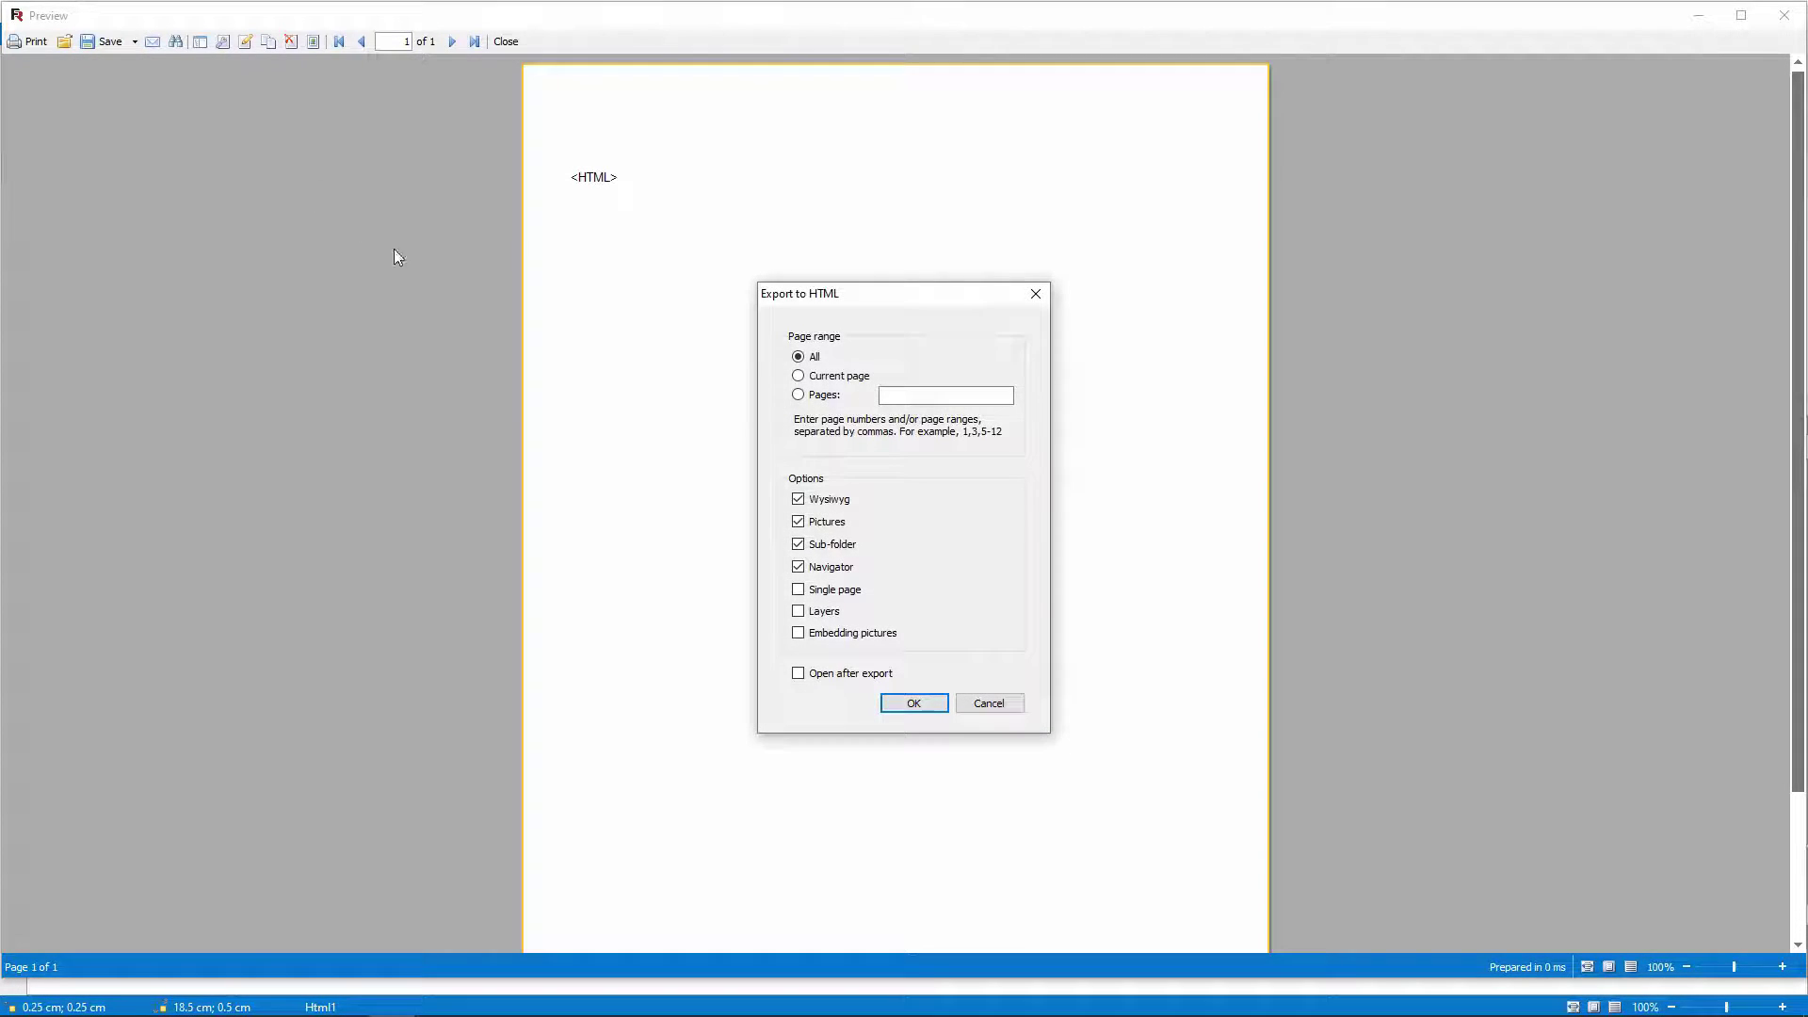
pyautogui.click(911, 700)
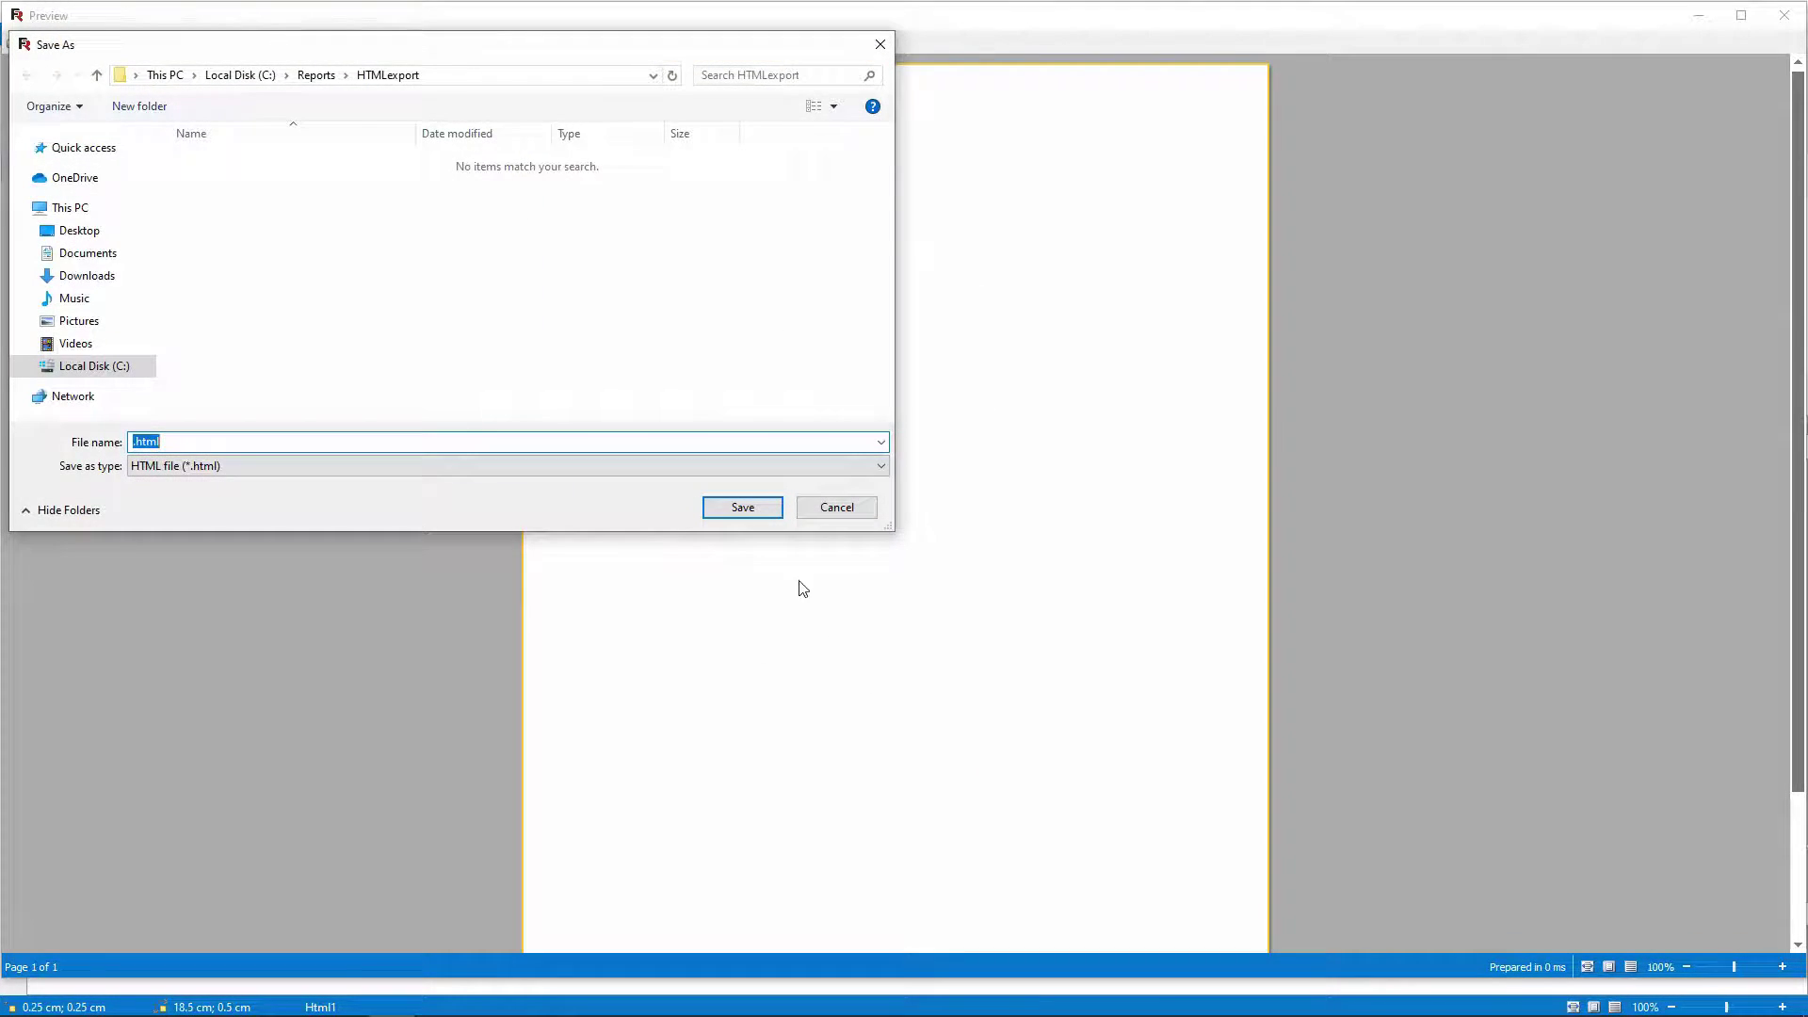
pyautogui.click(753, 507)
# Step: Move logo.png from the Reports folder into HTMLexport and open the exported .html file in the browser
pyautogui.click(863, 214)
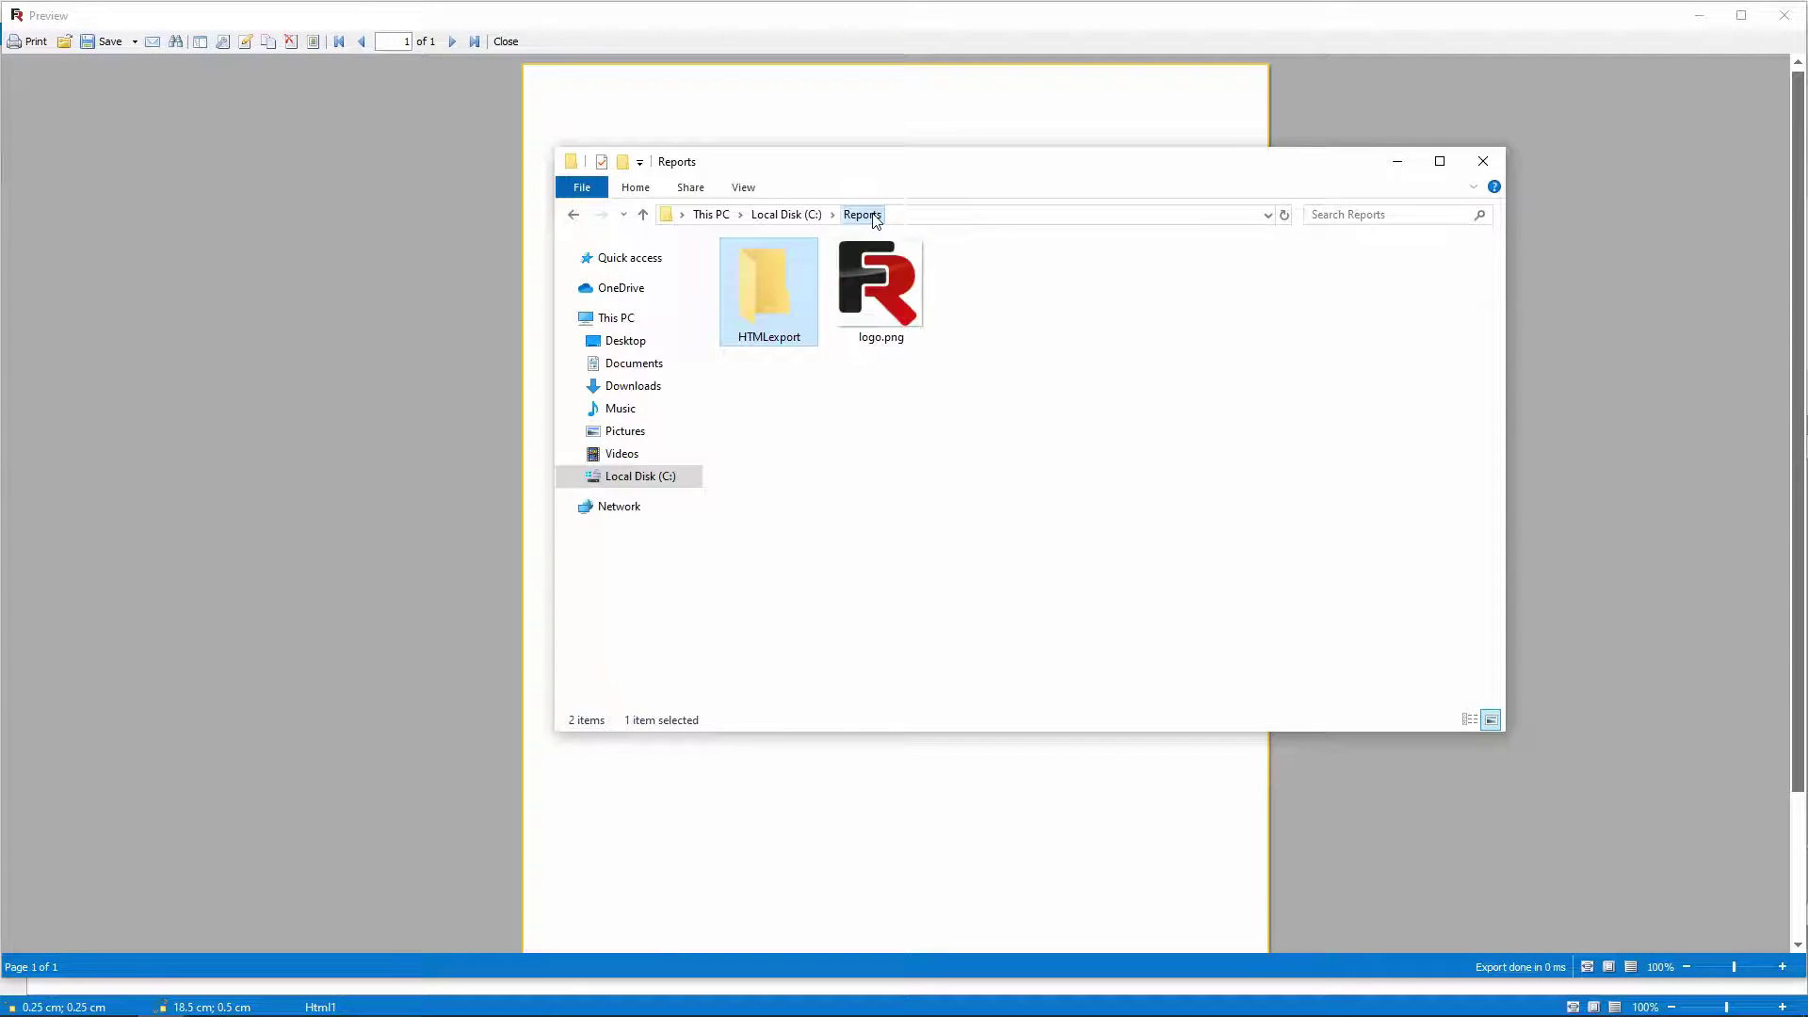
pyautogui.moveTo(880, 283); pyautogui.dragTo(767, 272)
pyautogui.doubleClick(780, 307)
pyautogui.click(769, 287)
pyautogui.doubleClick(756, 291)
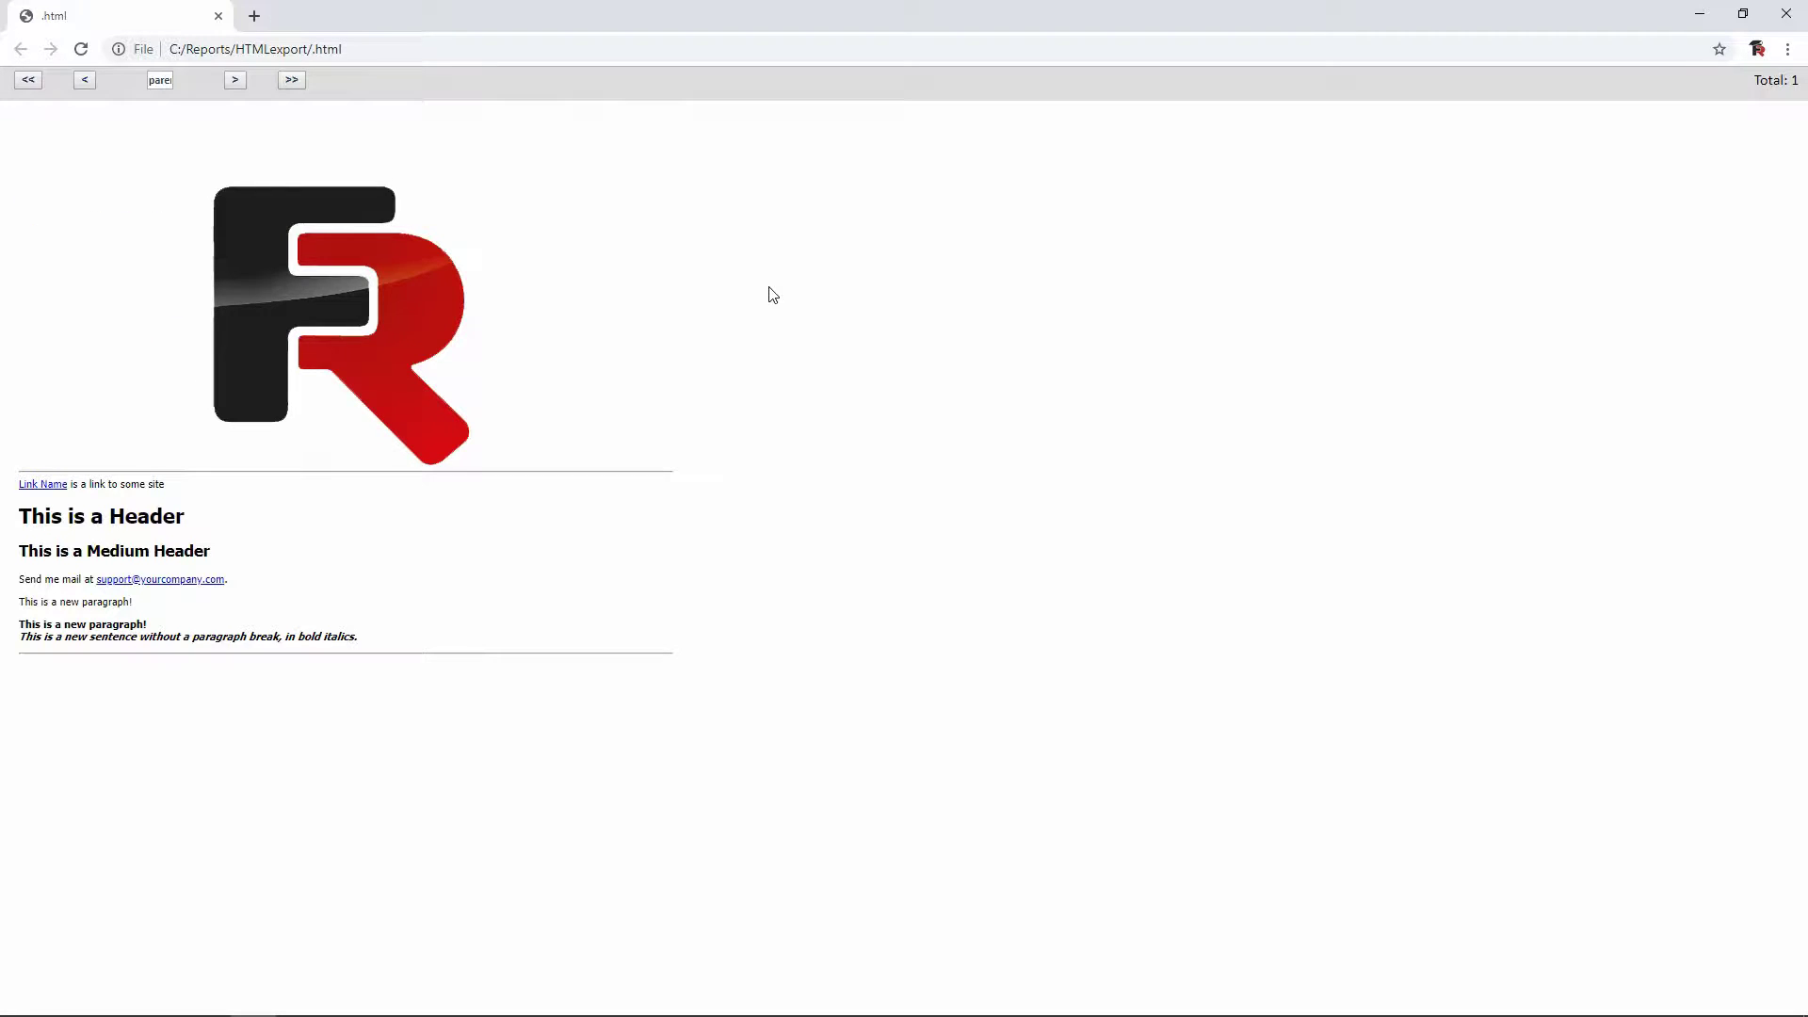